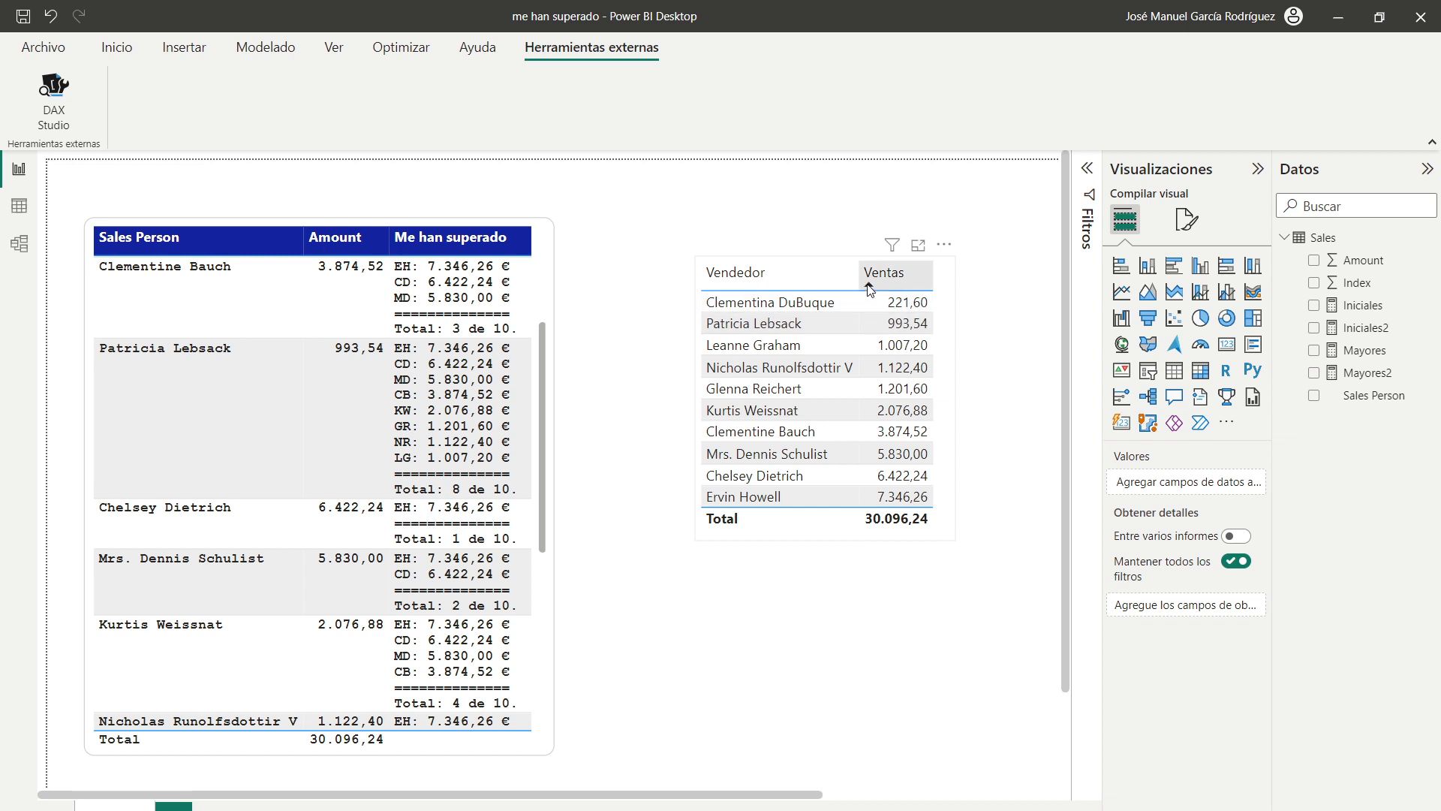
Toggle the Vendedor table's sorting by Ventas between descending and ascending, ending in ascending order.
left_click(870, 290)
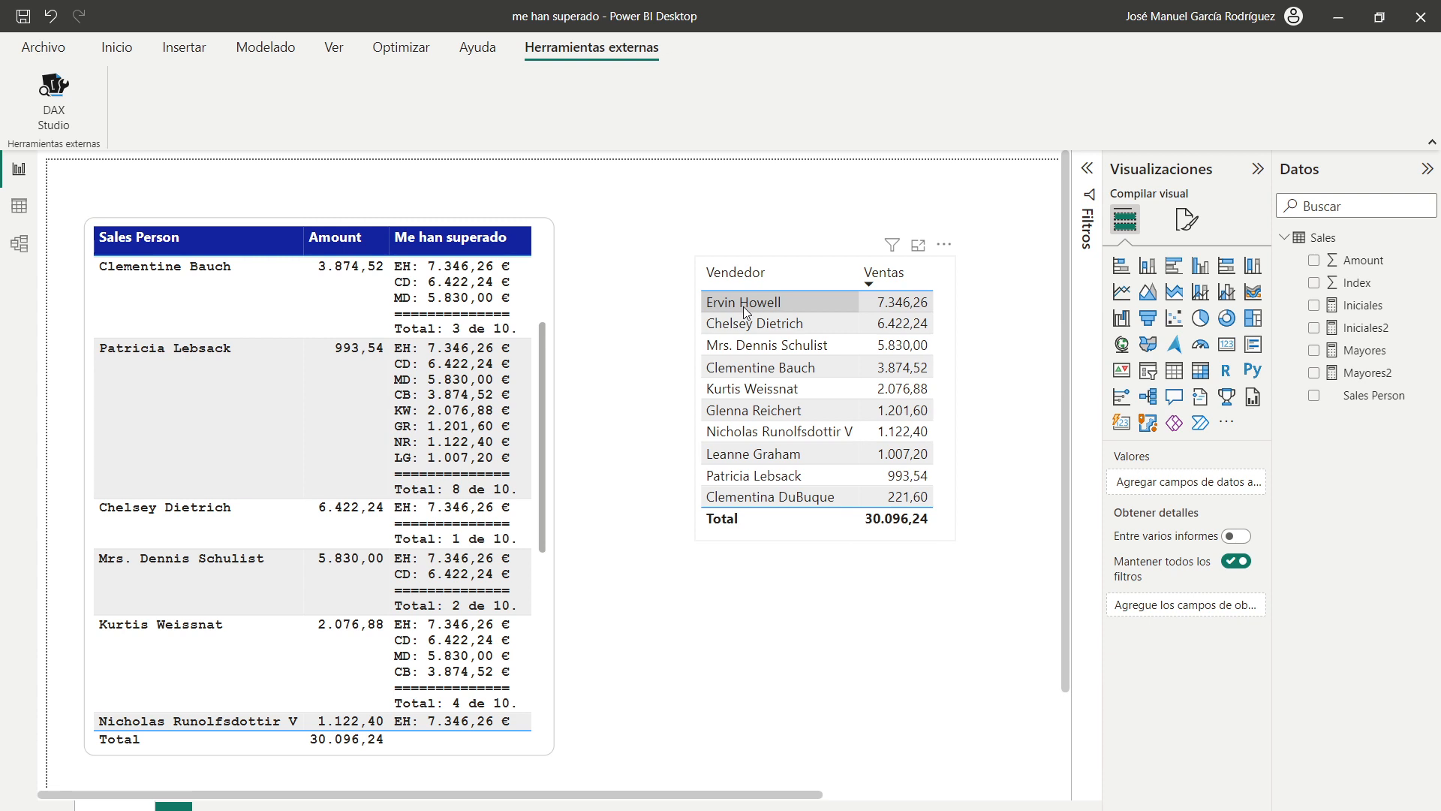
left_click(871, 291)
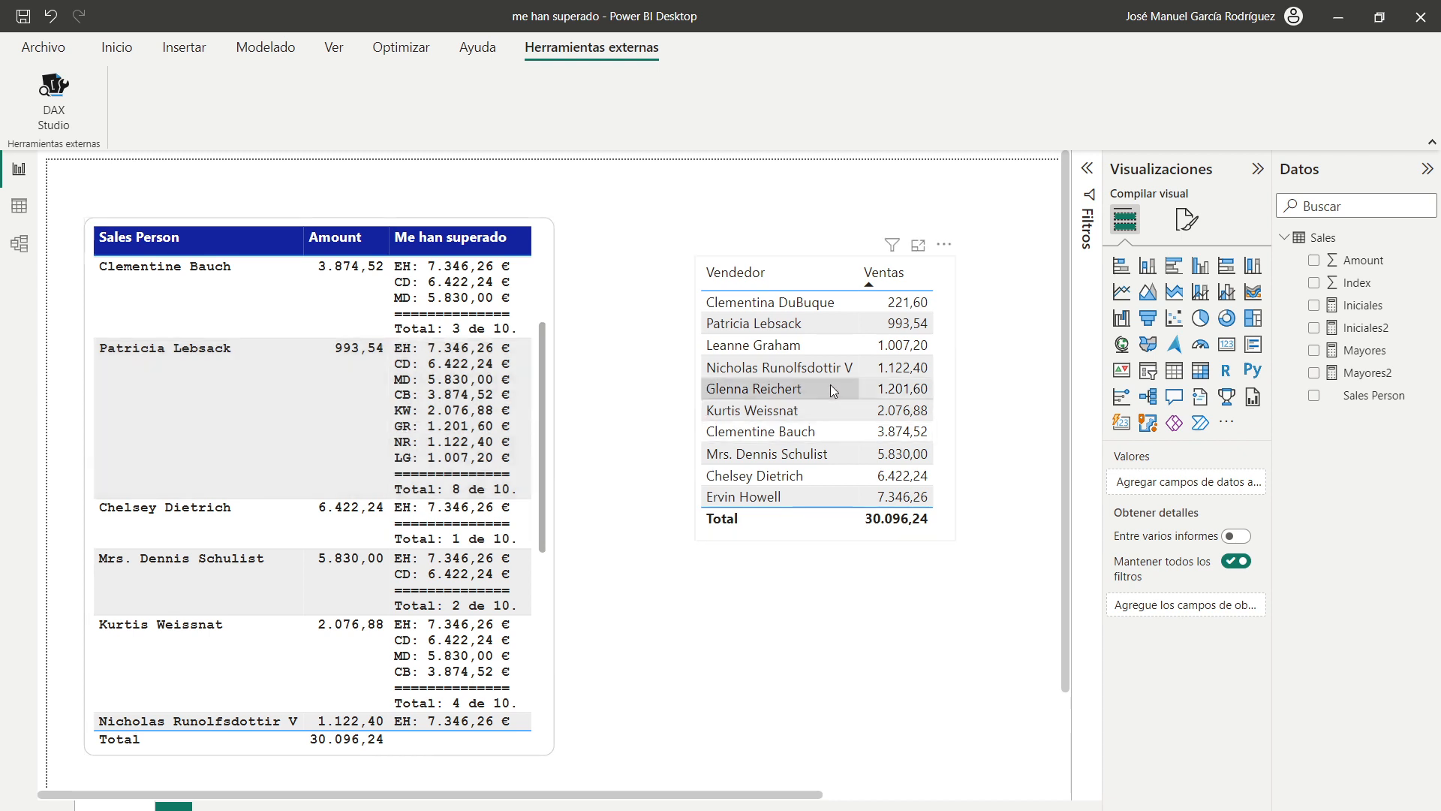
left_click(872, 286)
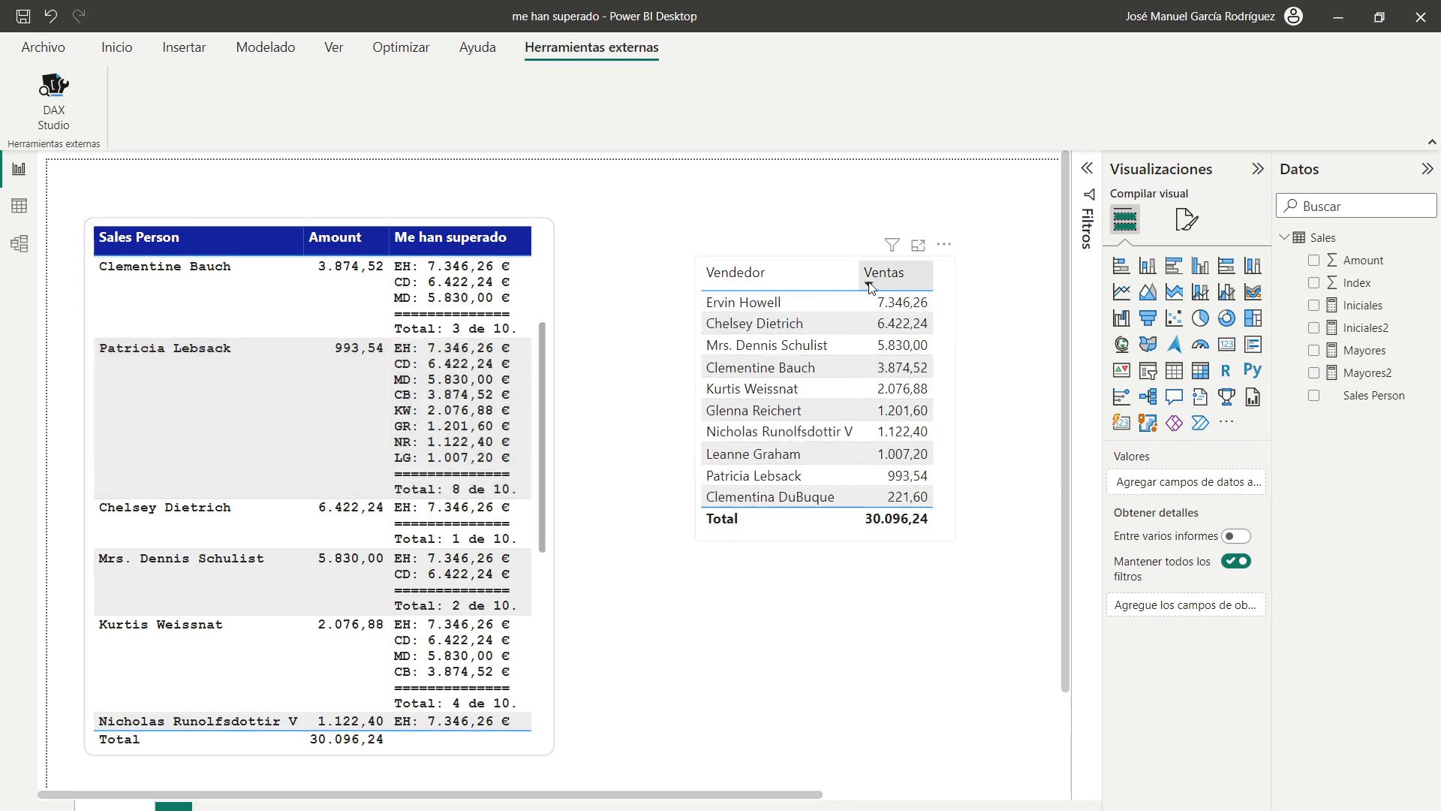
left_click(869, 286)
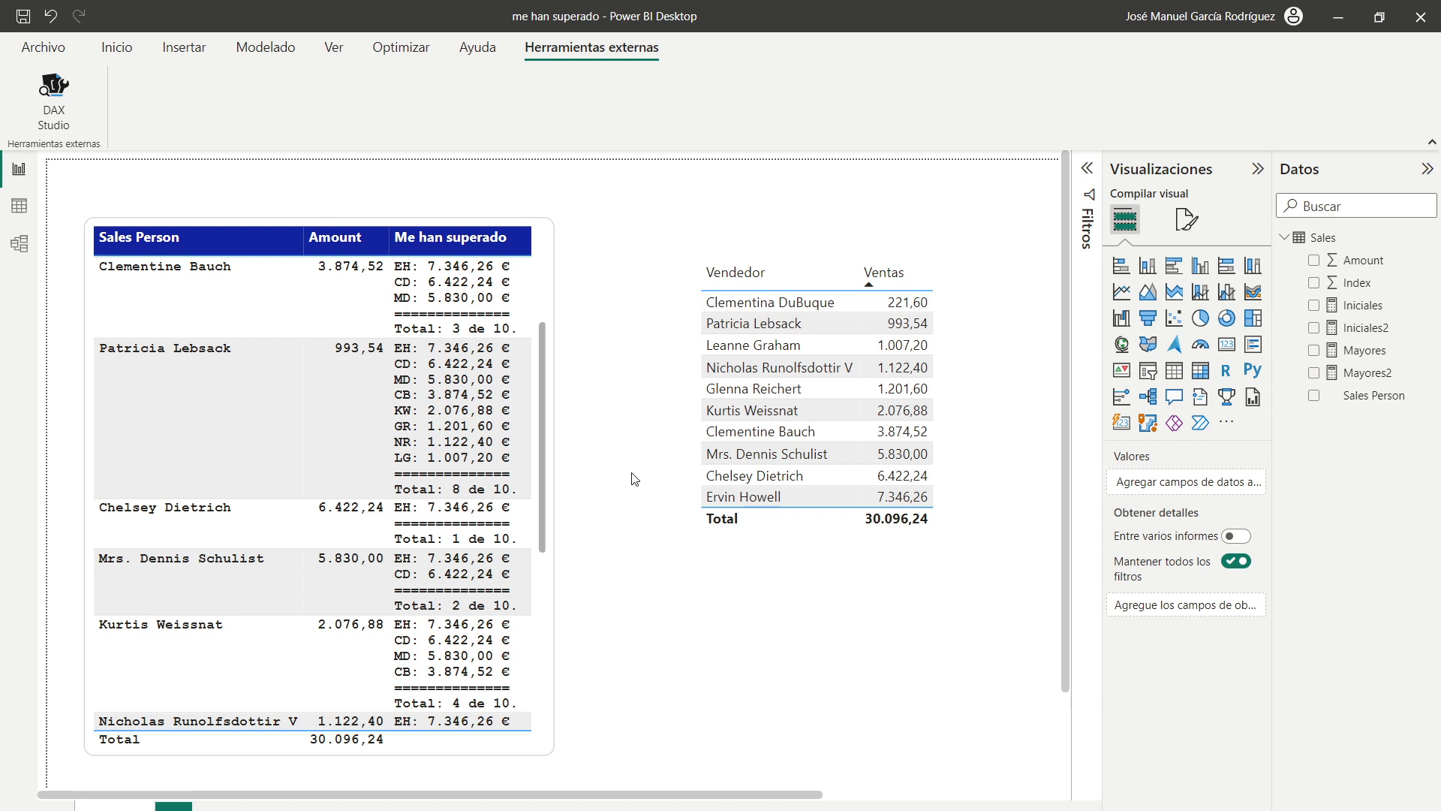
Launch DAX Studio connected to the report, dismiss its query introduction, and expand the Sales table's columns in the metadata.
left_click(54, 110)
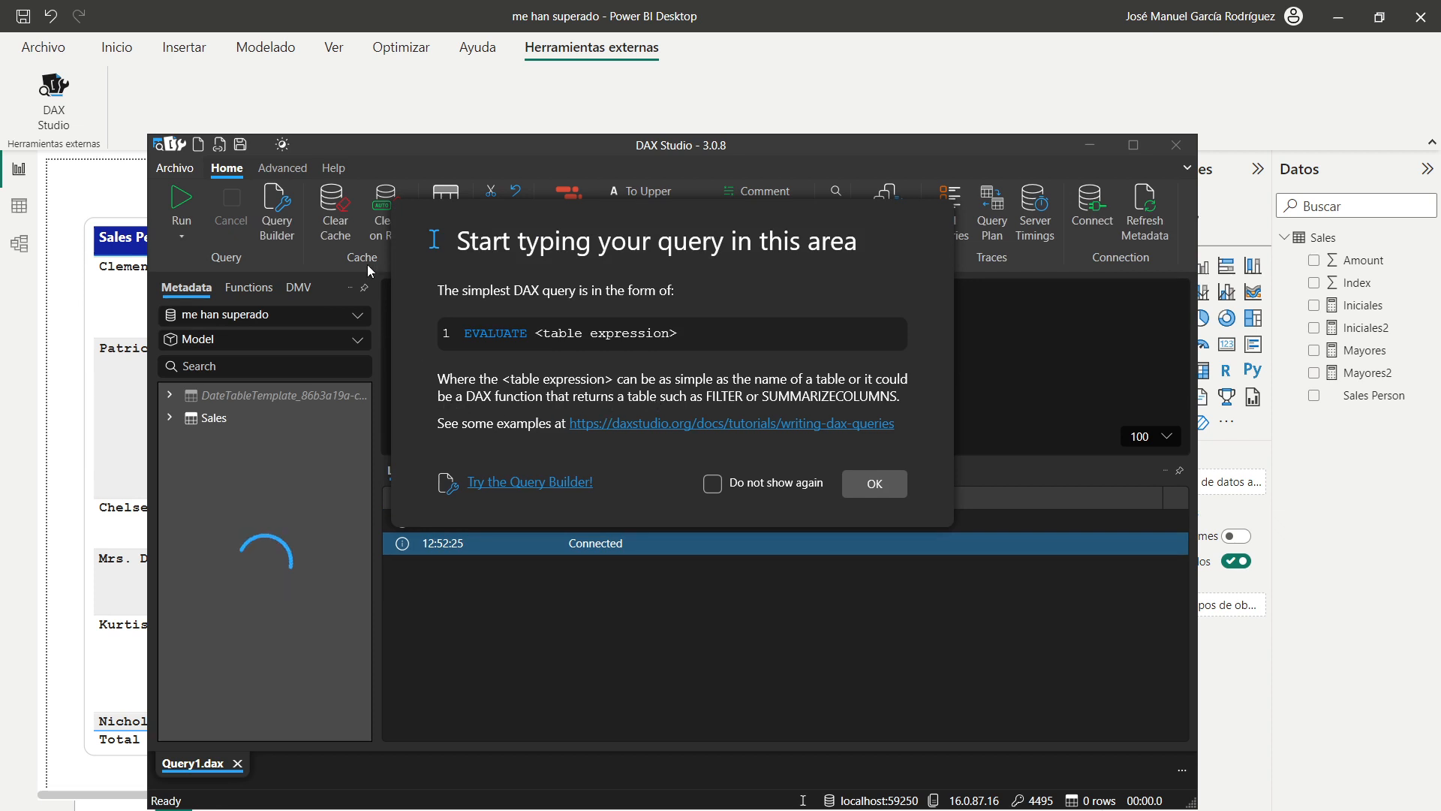
left_click(867, 488)
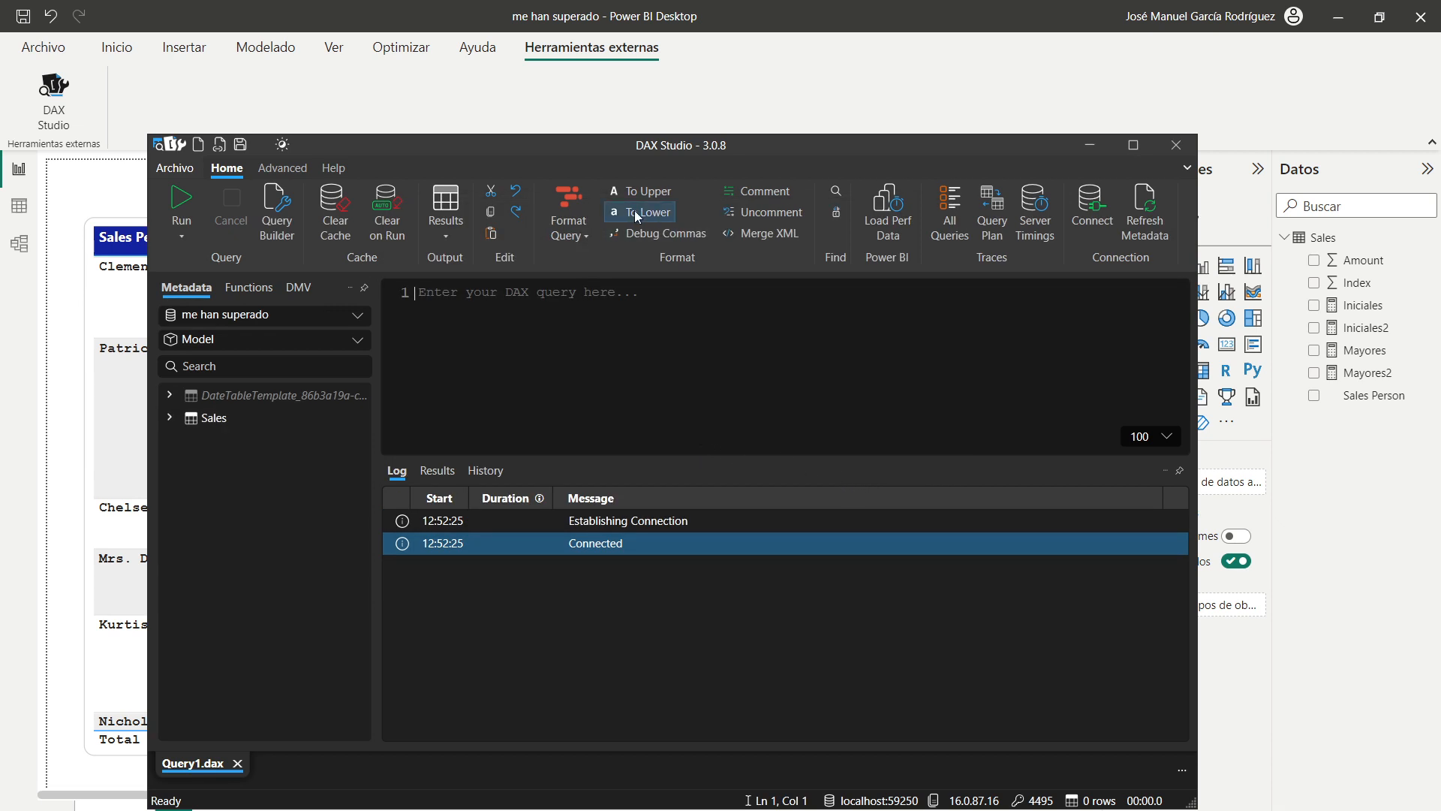
left_click_drag(590, 147, 639, 110)
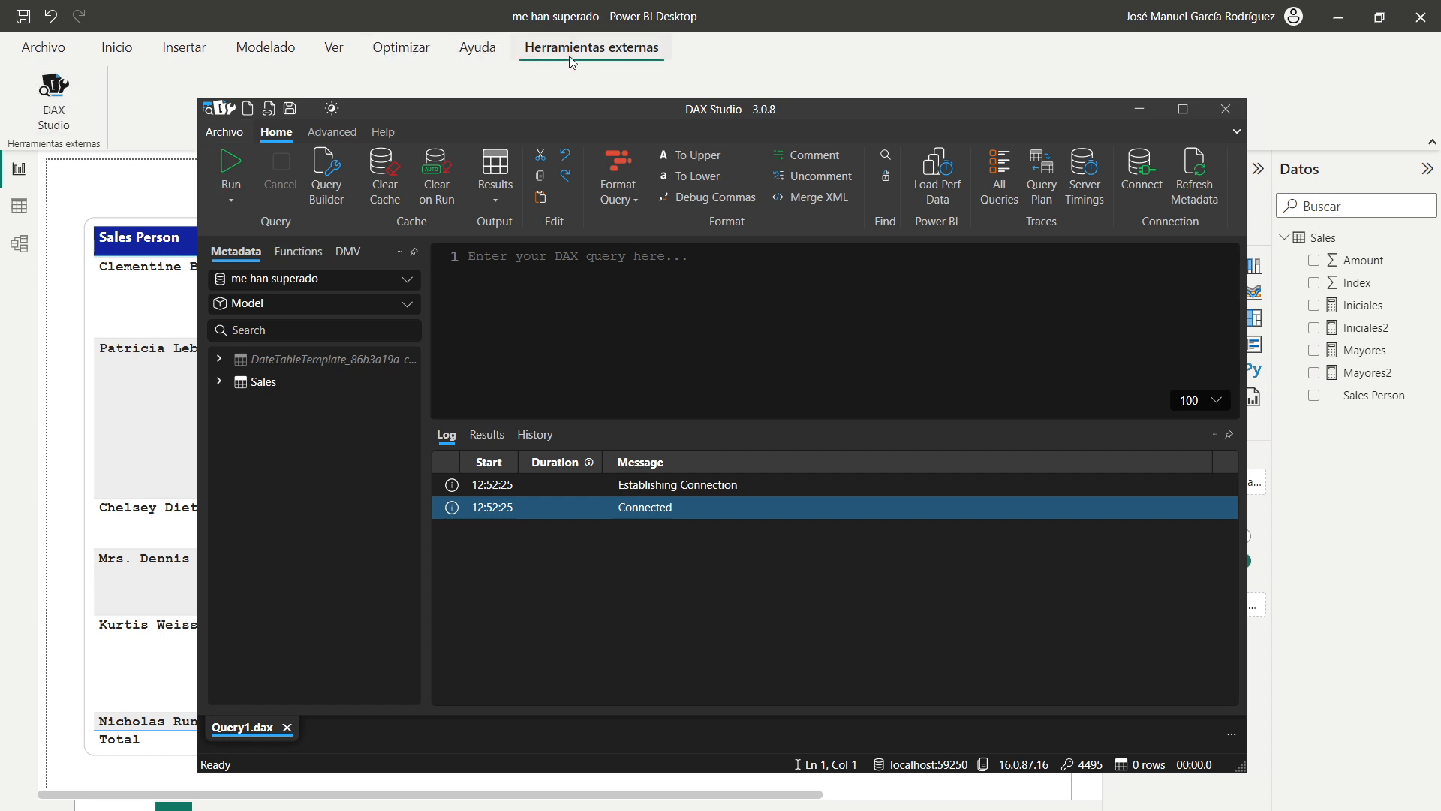
left_click(219, 383)
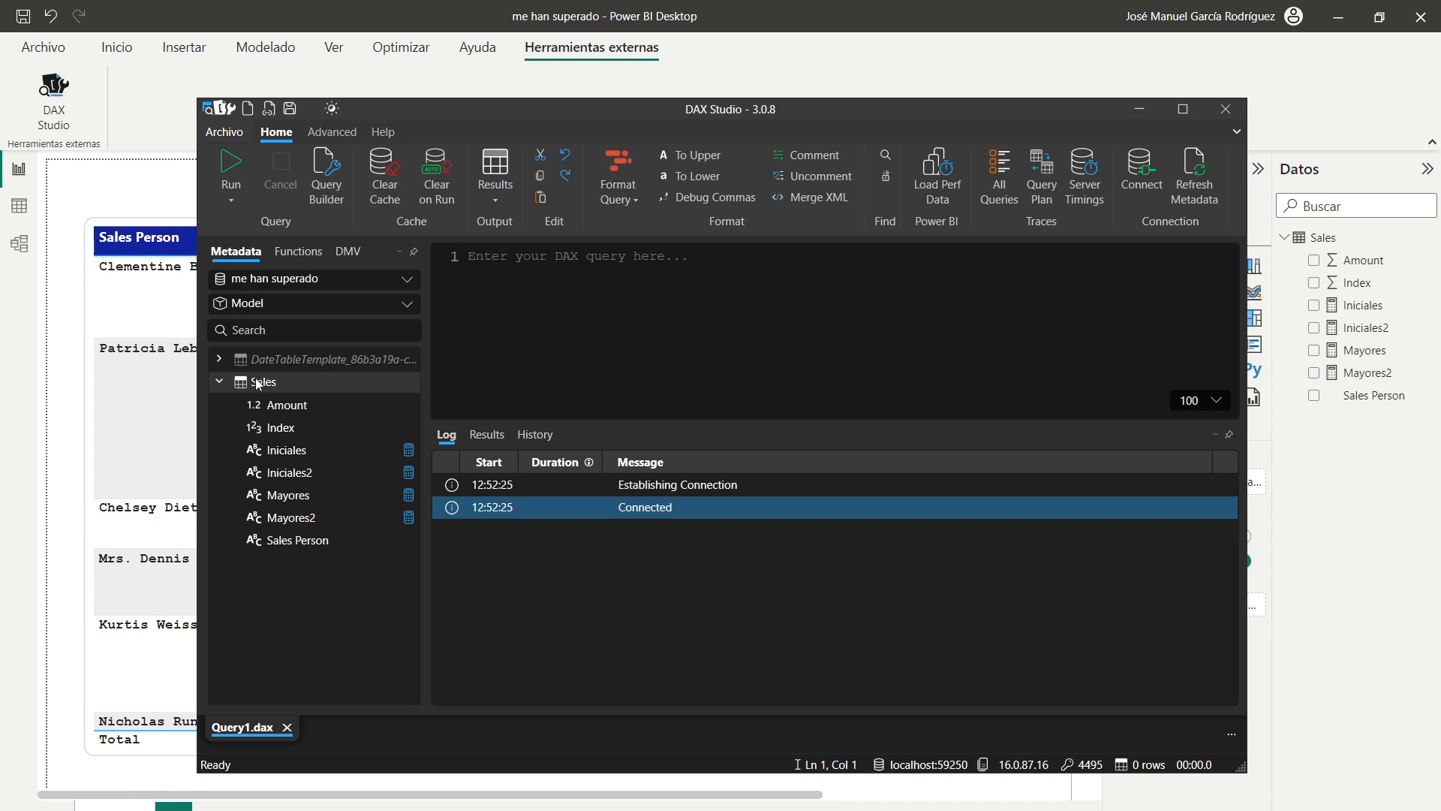
mouse_move(255, 381)
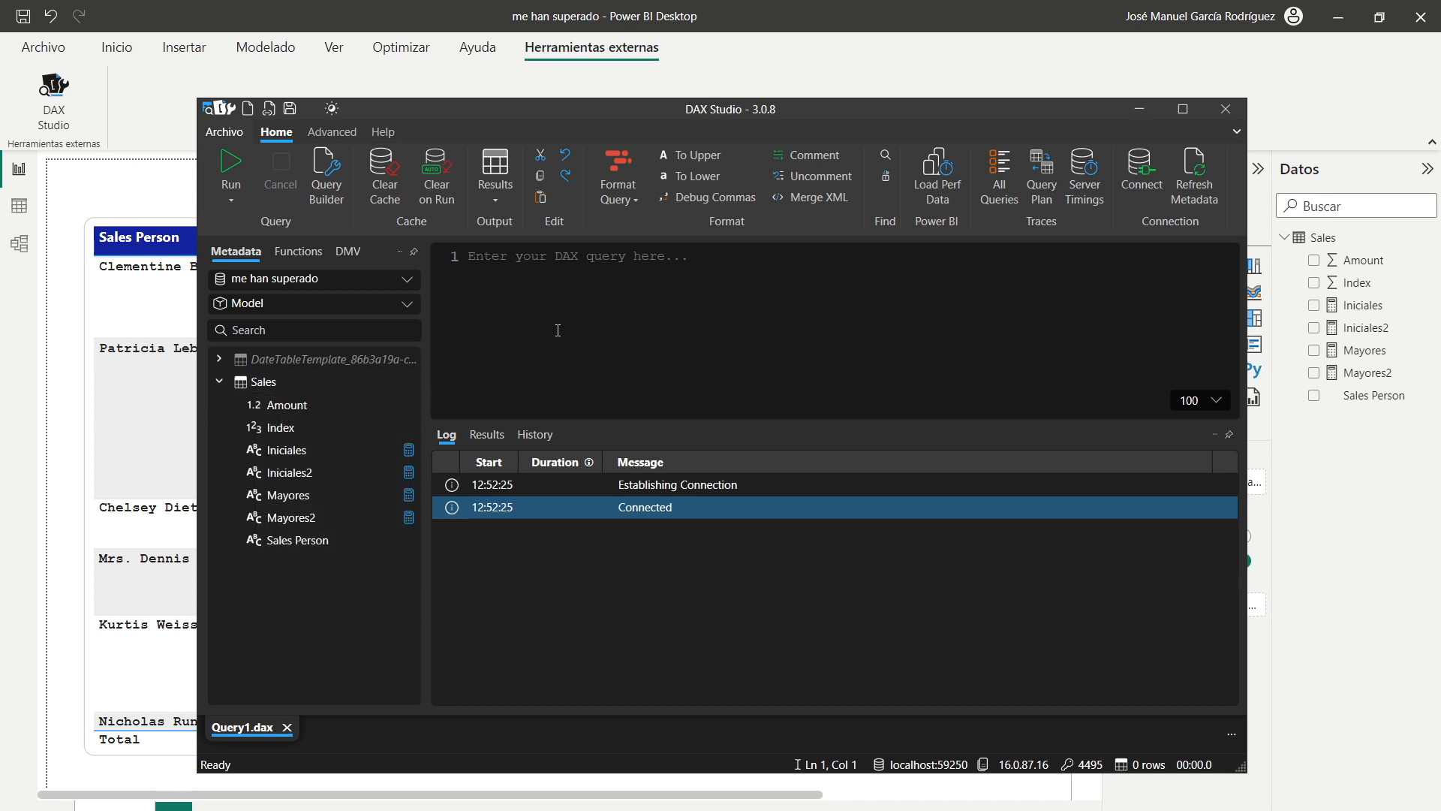
Write and run the DAX query EVALUATE FILTER(Sales,[Amount]>1500).
type("evalue")
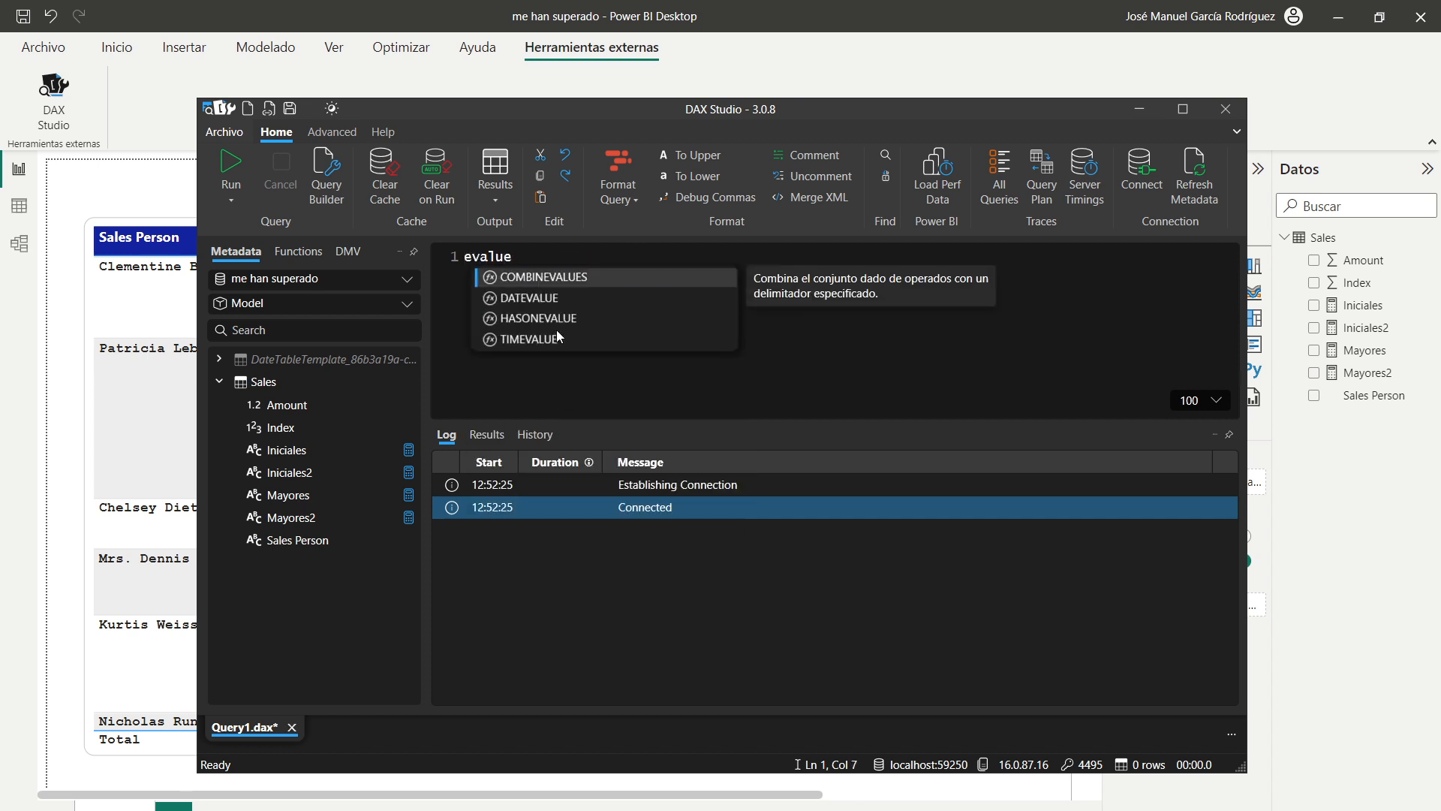
key("Tab")
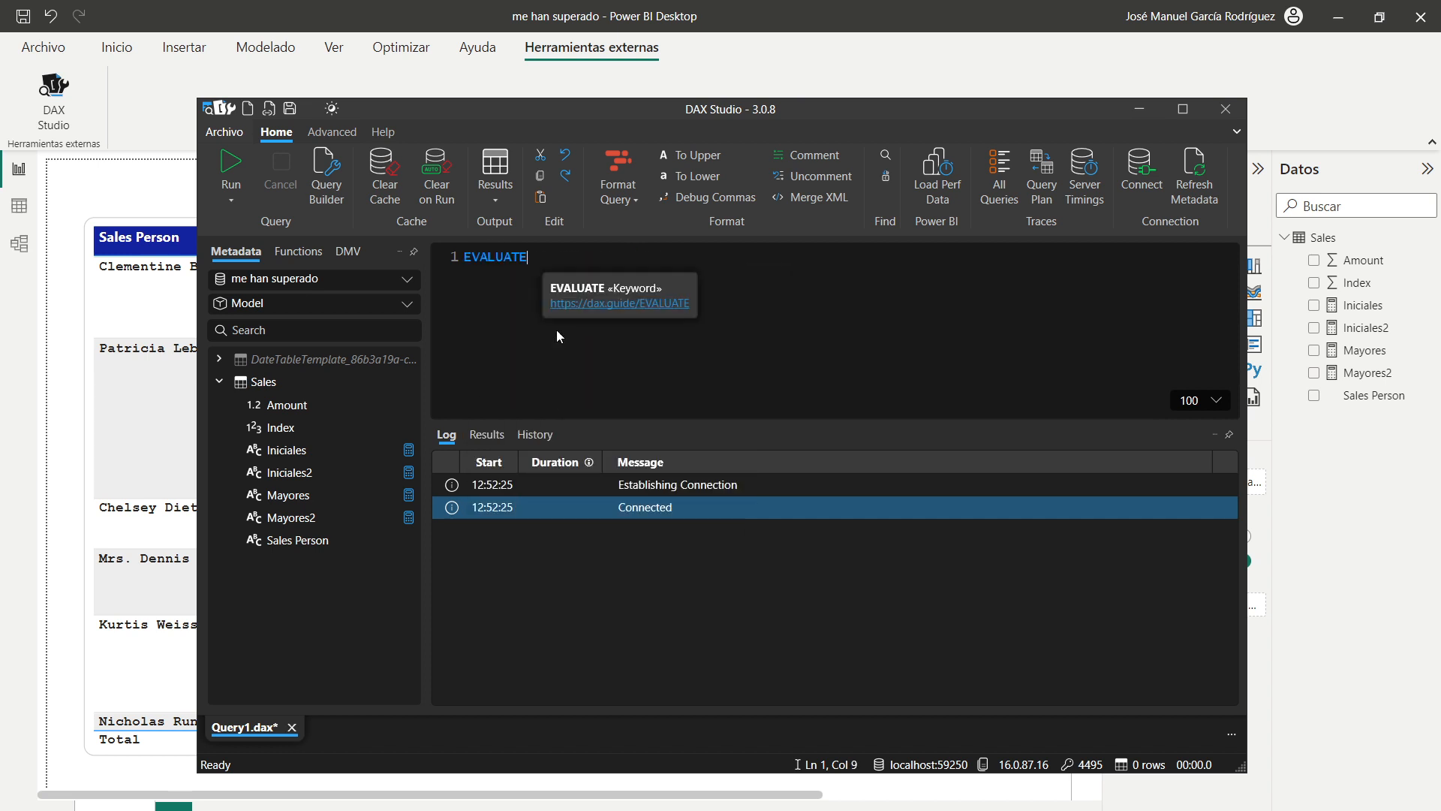
key("Return")
type("filt")
key("Tab")
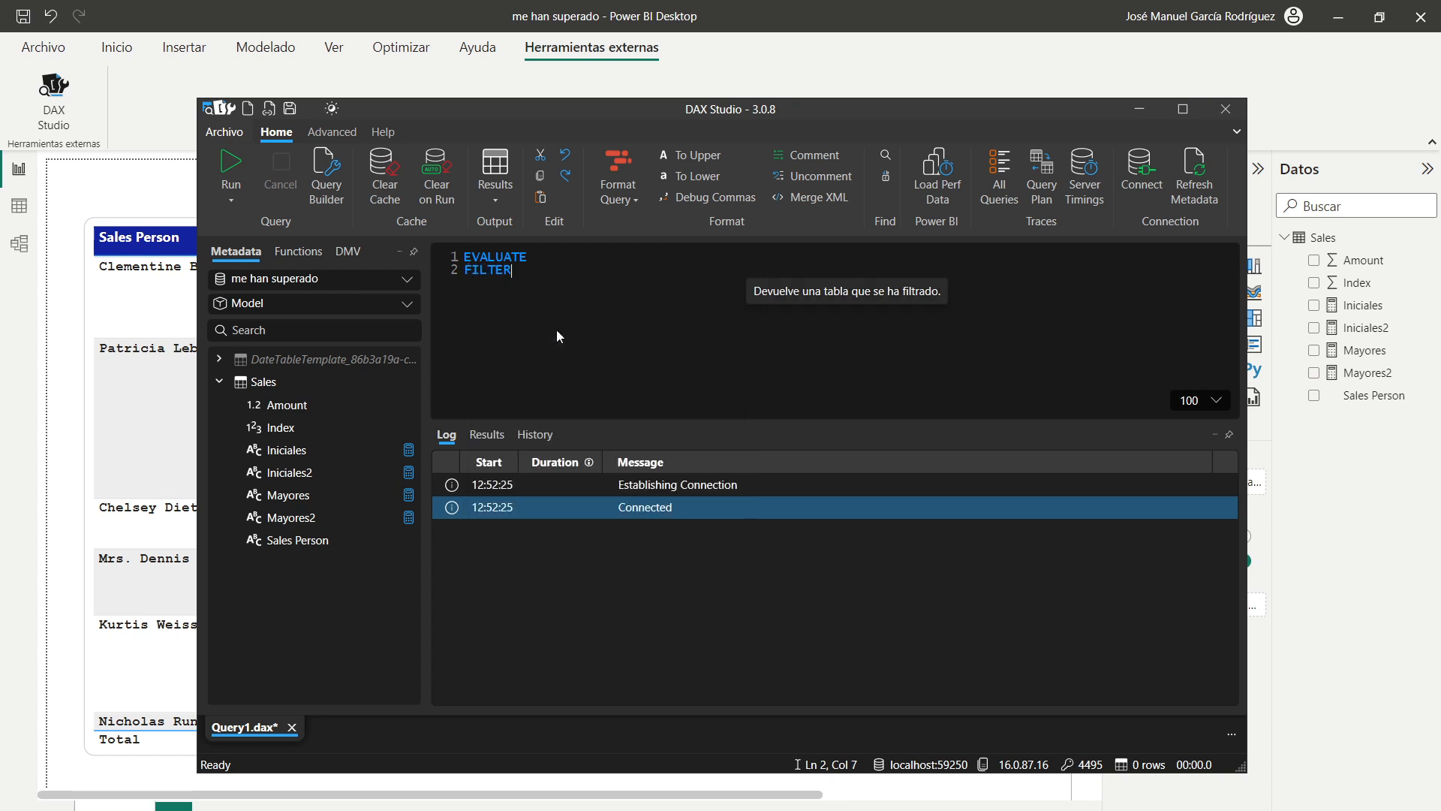
type("(")
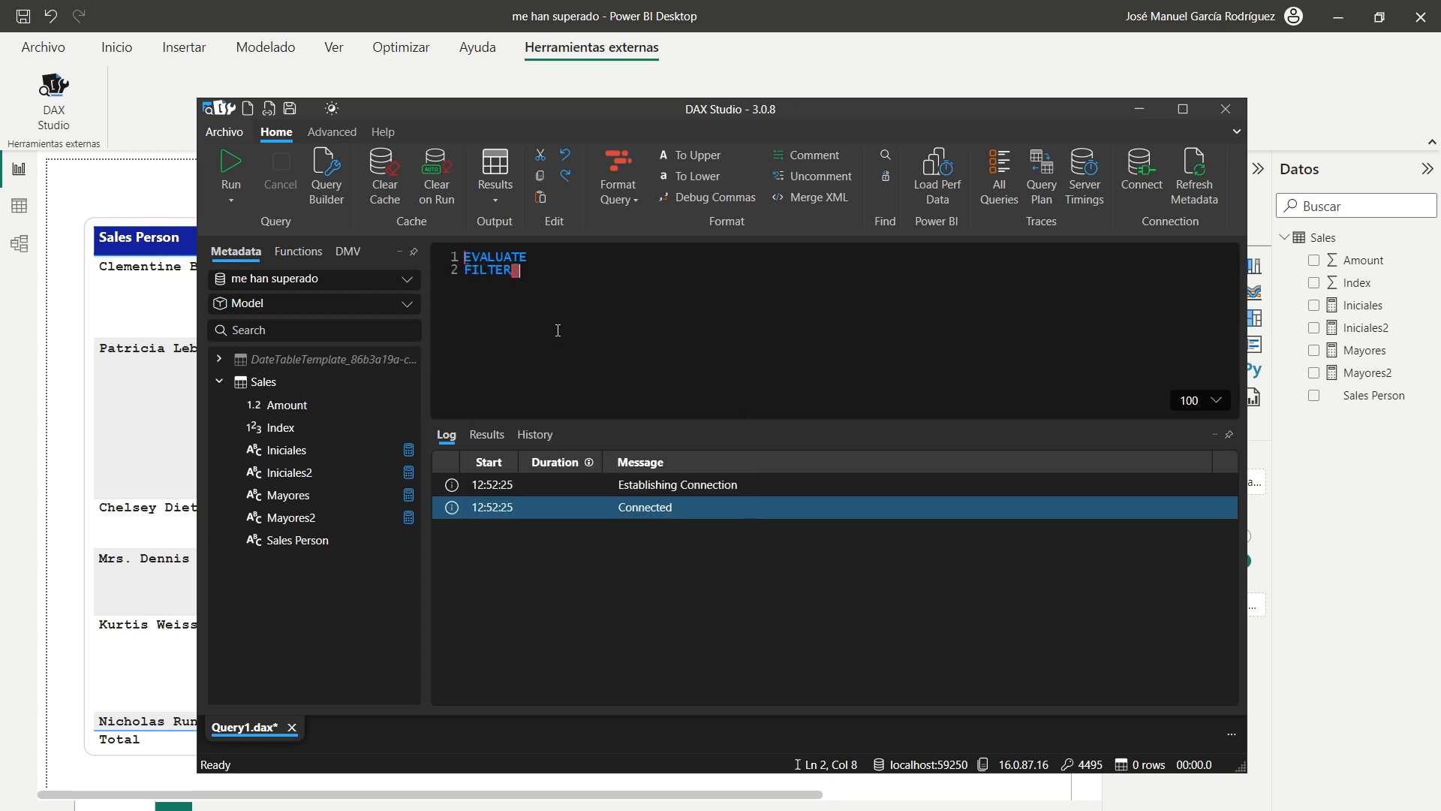
type("sa")
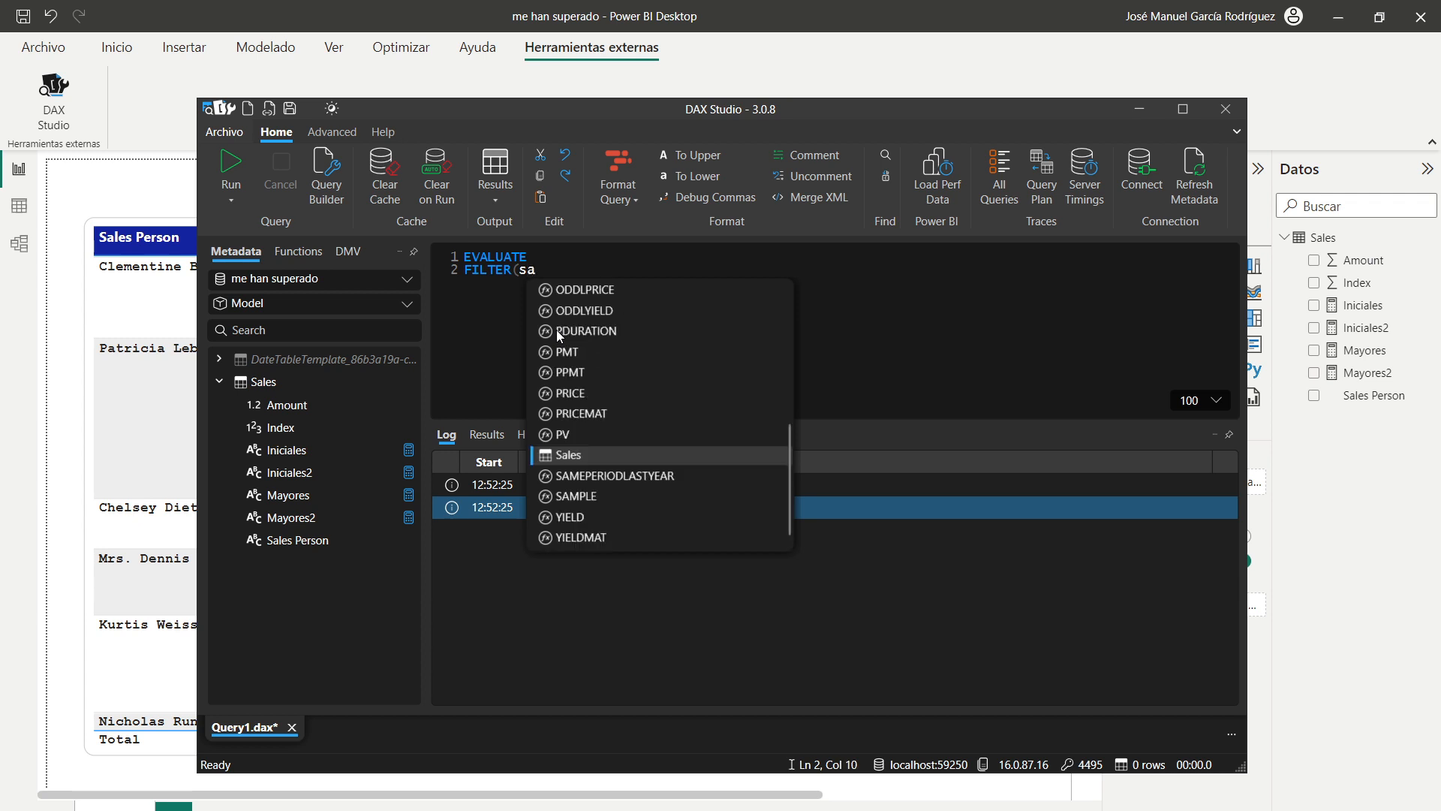
key("Tab")
type(",[A")
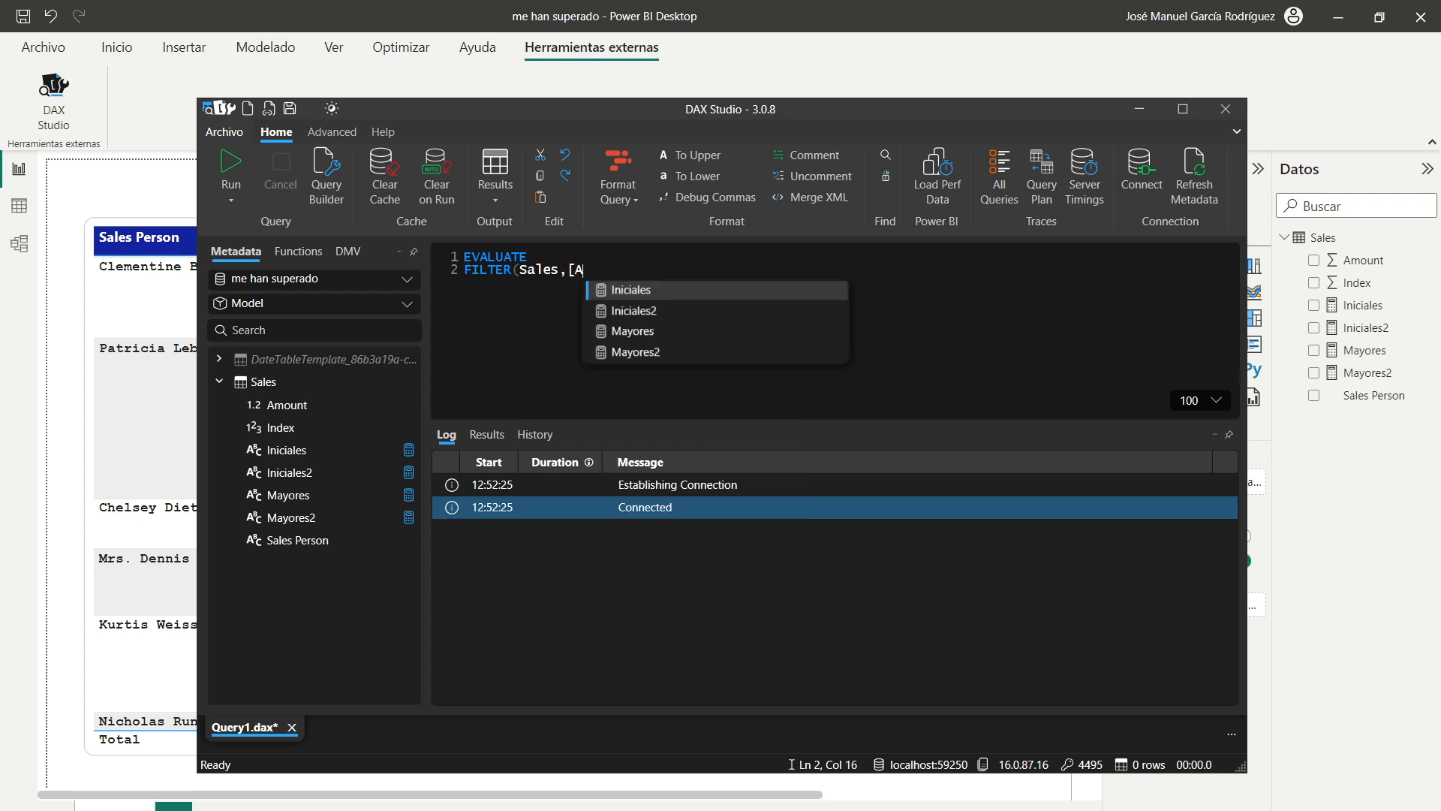
type("mount]")
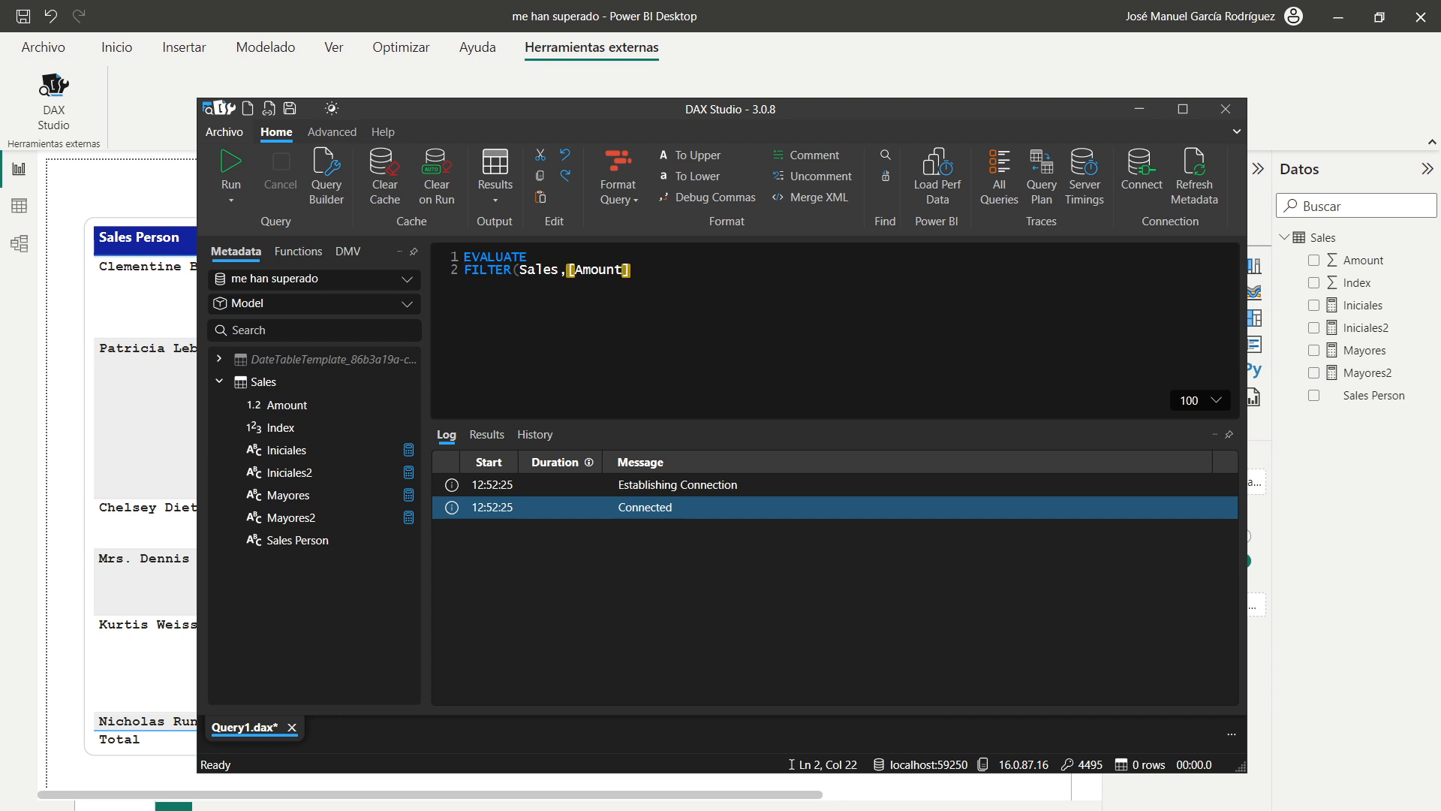
type(">1500)")
left_click(228, 165)
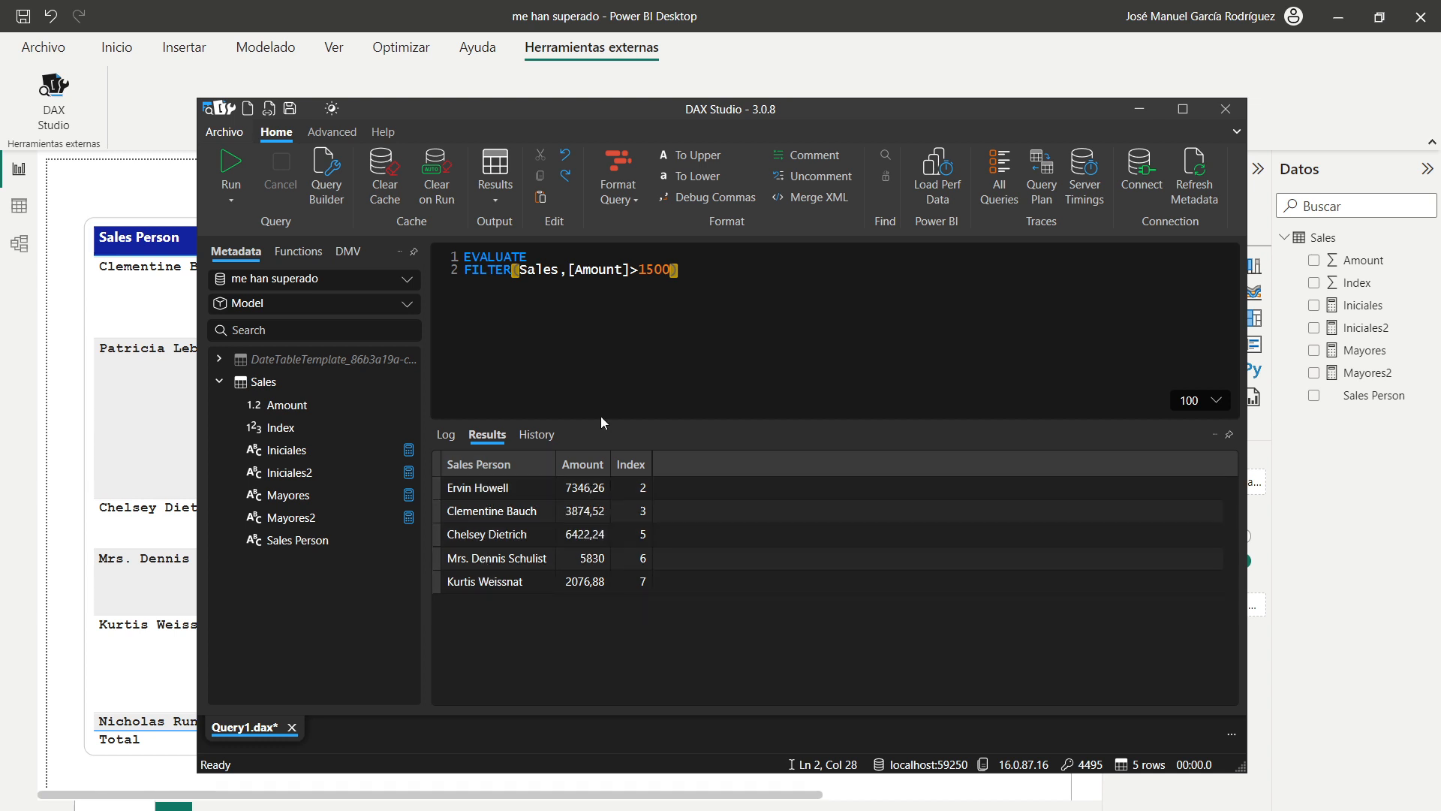
Add the clause order by [Amount] desc on a third line of the query and run it again.
left_click(752, 293)
key("Return")
type("orde")
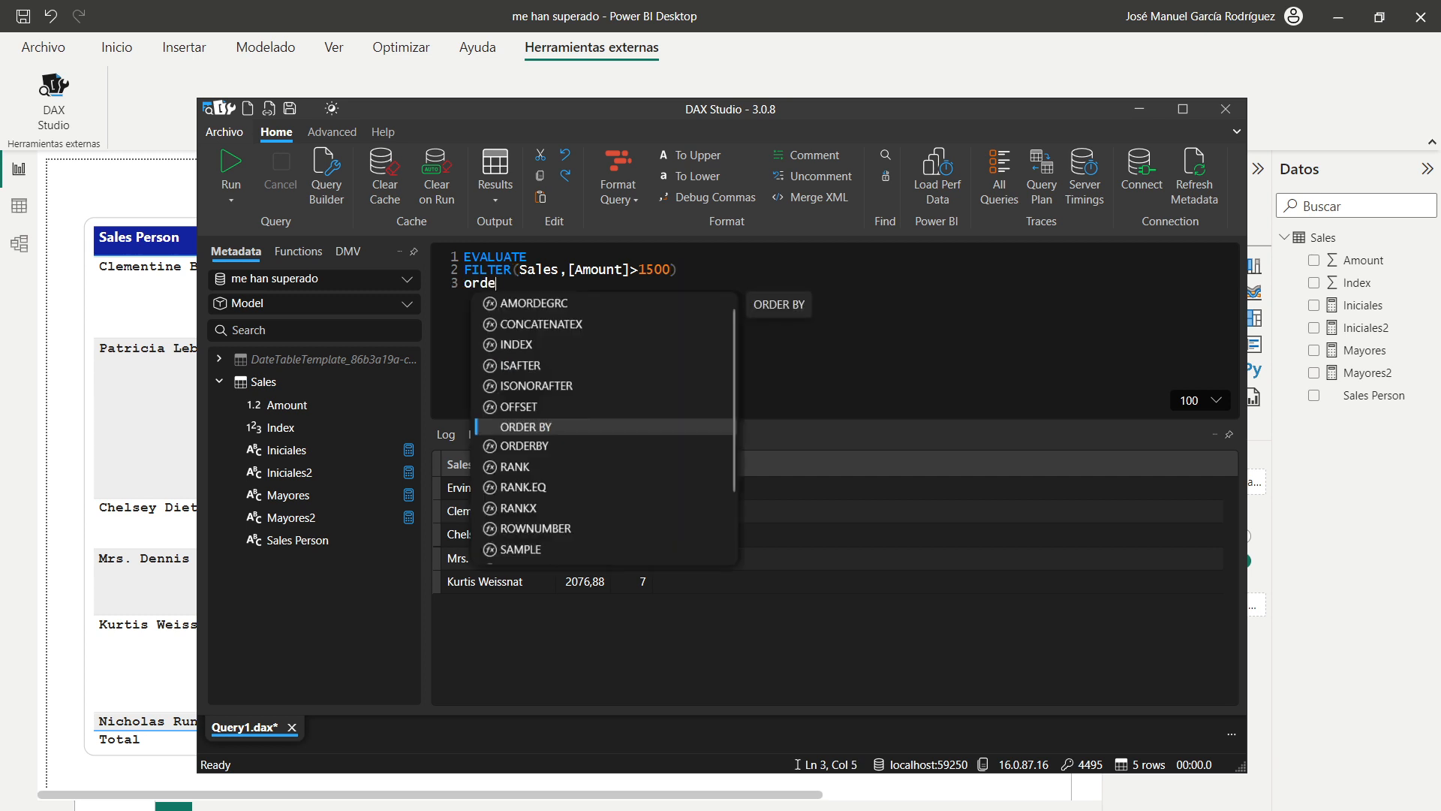
type("r by [Amount")
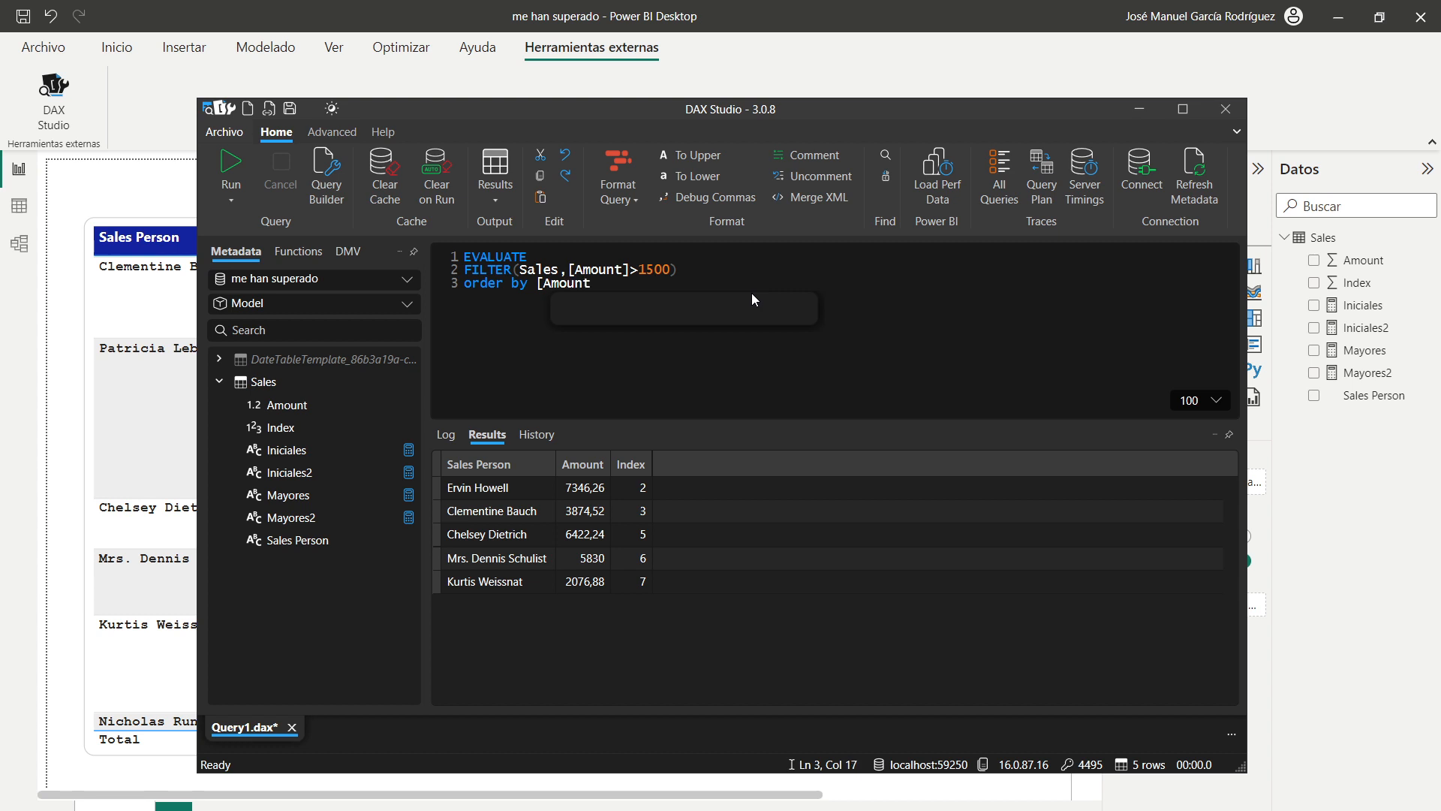
type("] desc")
left_click(739, 265)
left_click(237, 163)
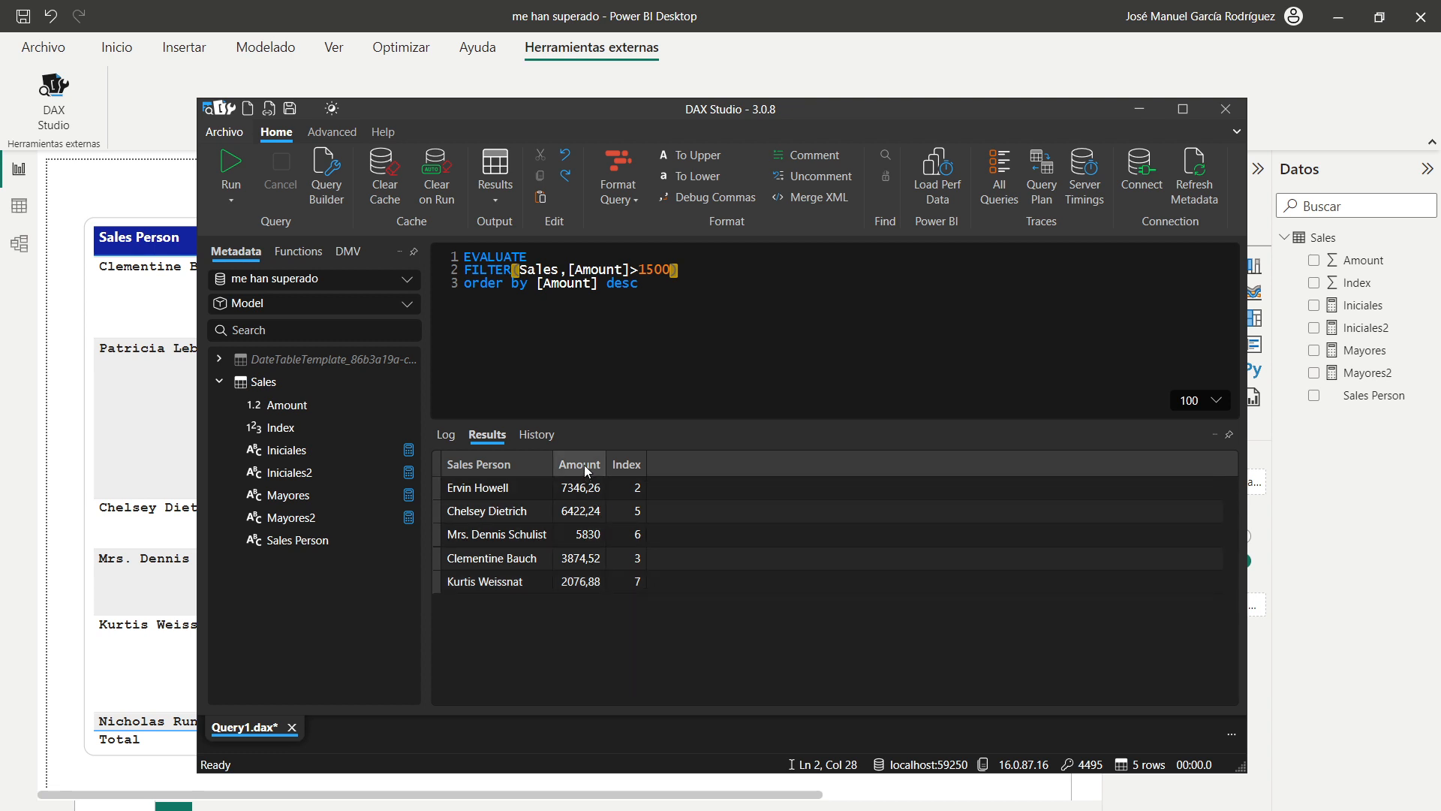
Examine the sorted Amount results and the query's EVALUATE and order by clauses.
left_click(584, 489)
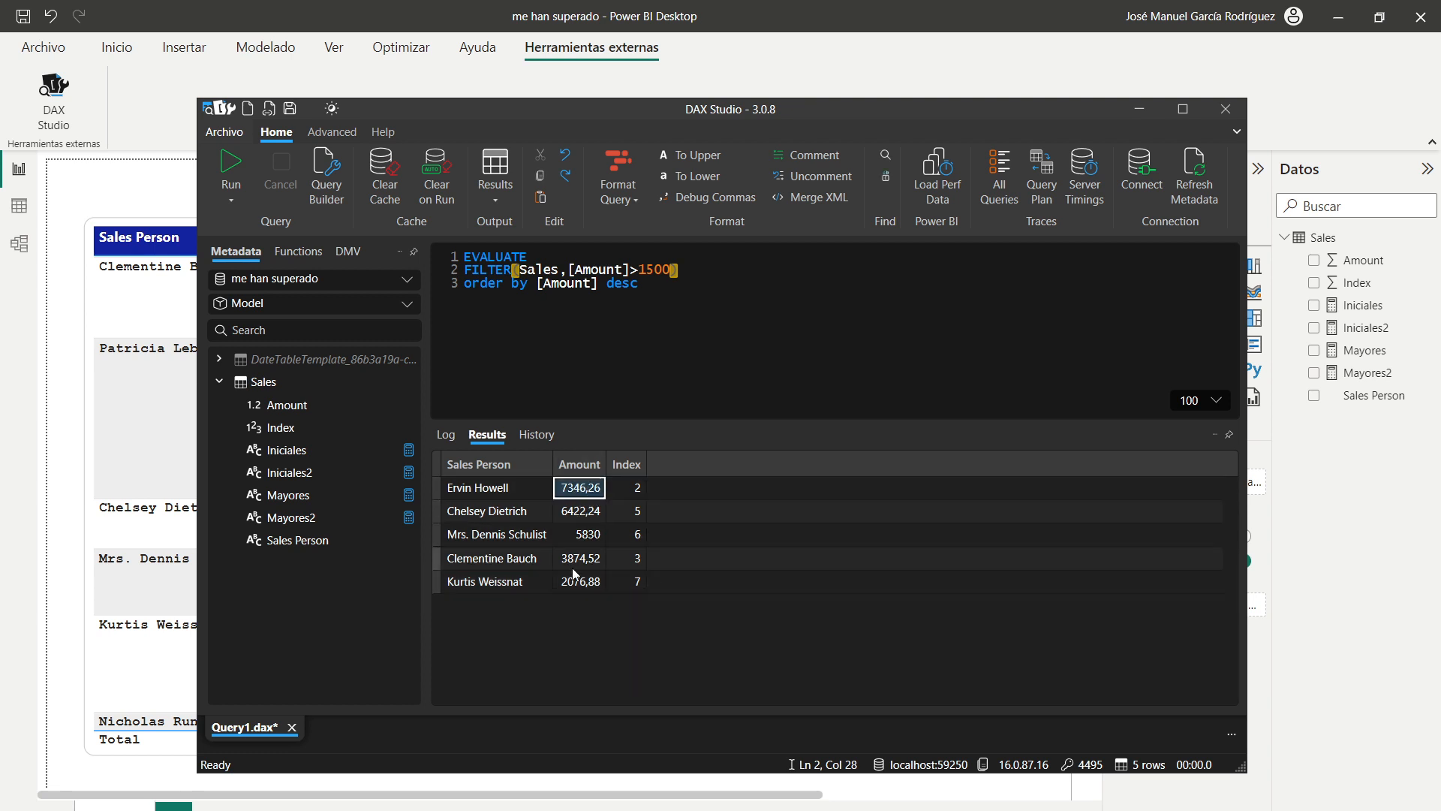
left_click(580, 581)
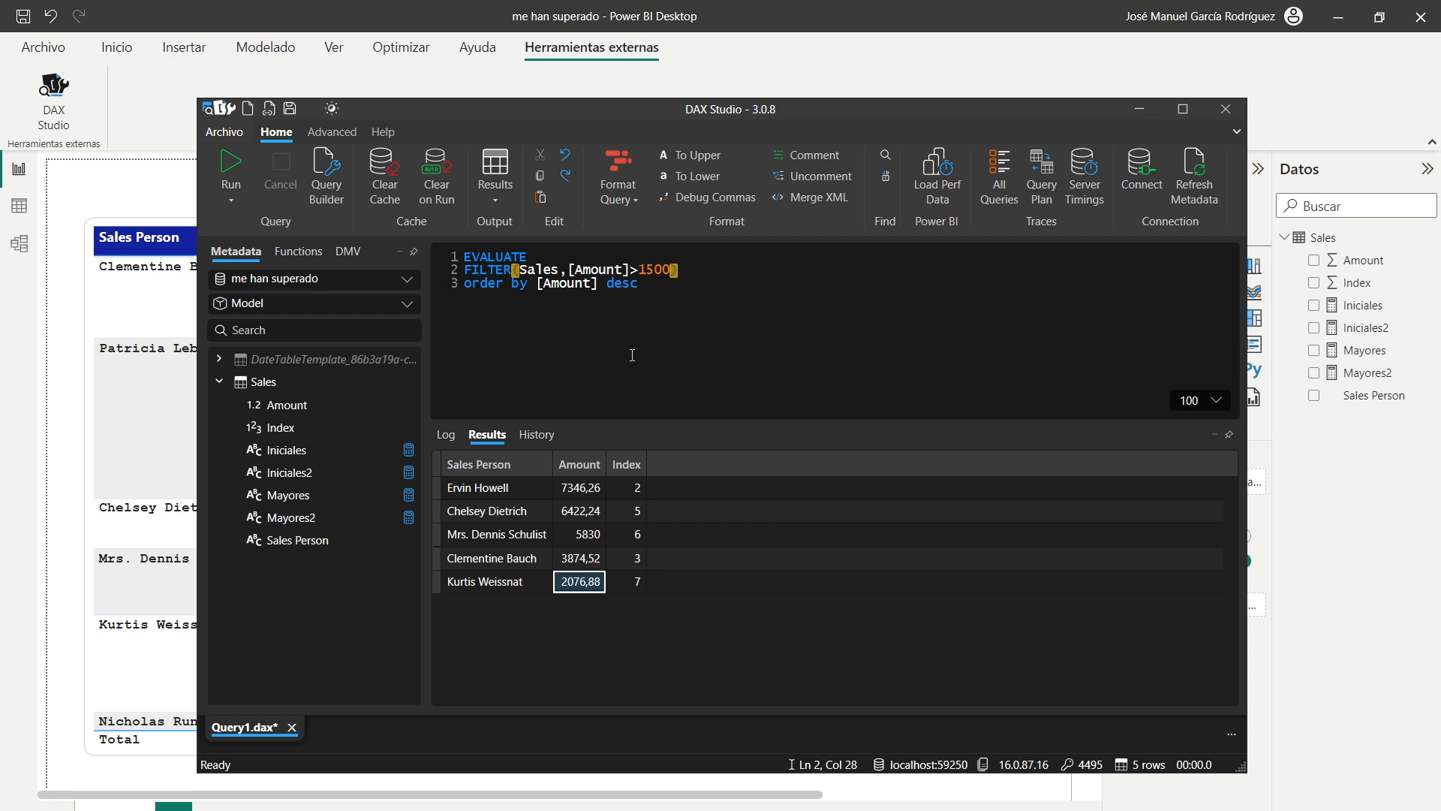
key("ctrl+a")
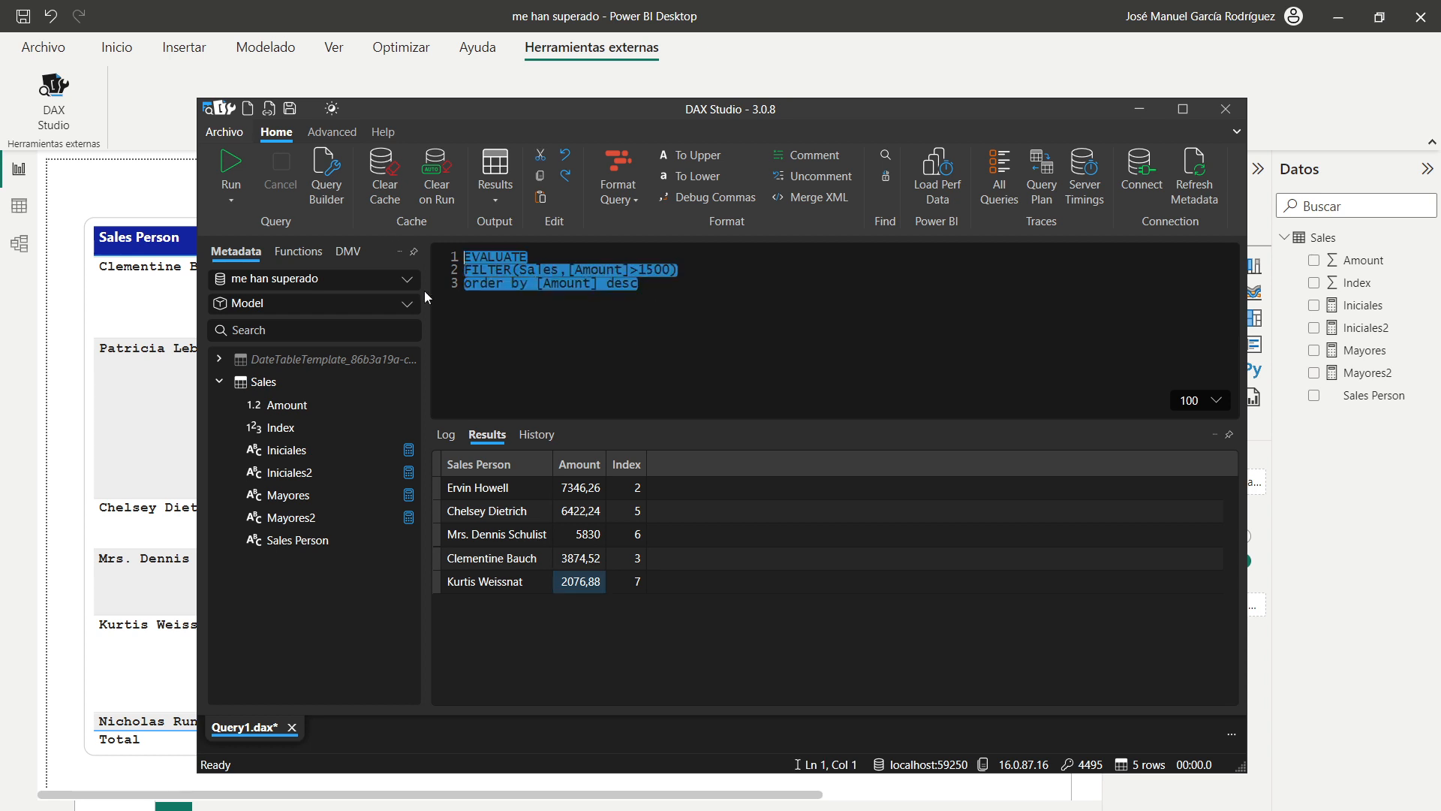
left_click(489, 261)
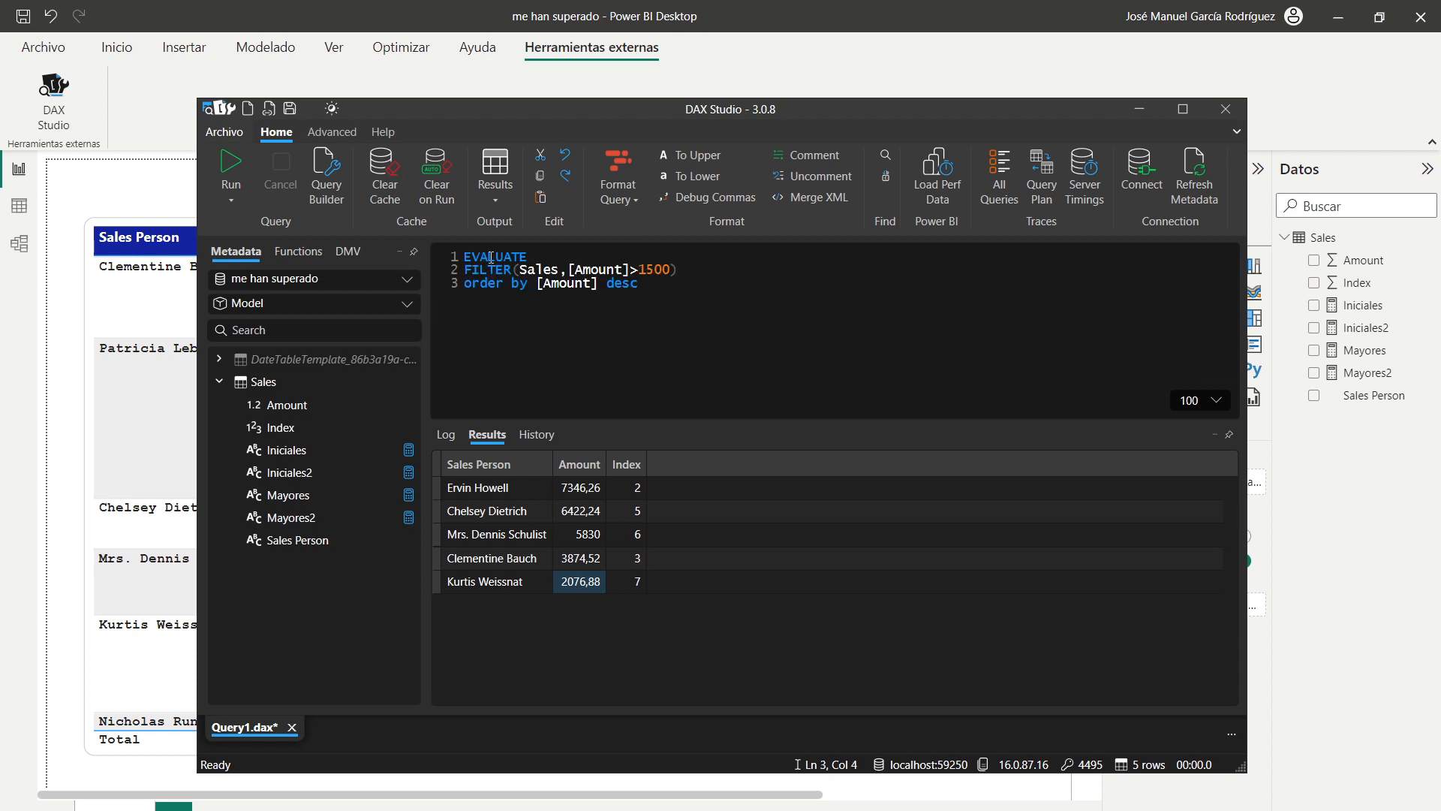
double_click(492, 259)
left_click_drag(467, 286, 540, 288)
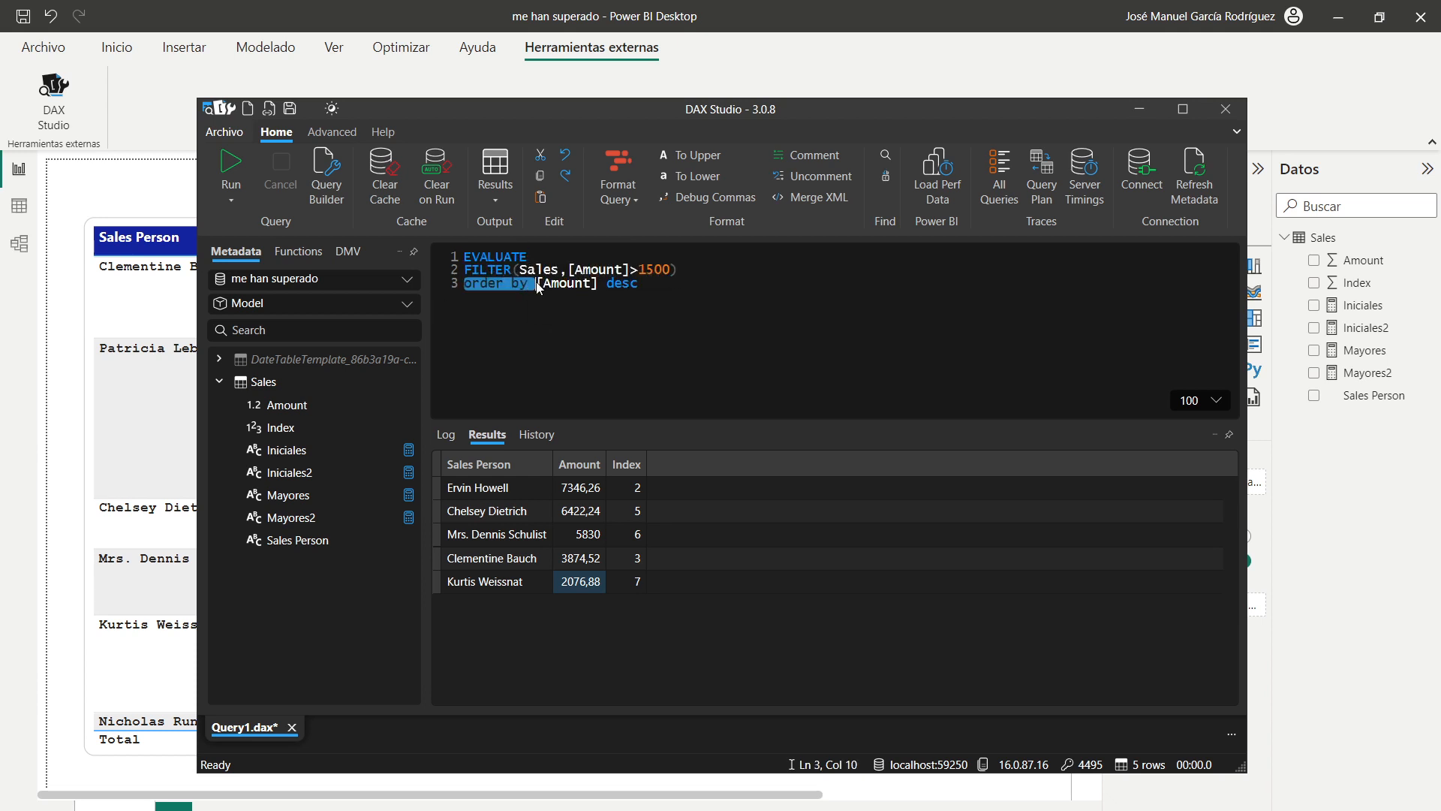
left_click(650, 289)
left_click_drag(669, 288, 403, 223)
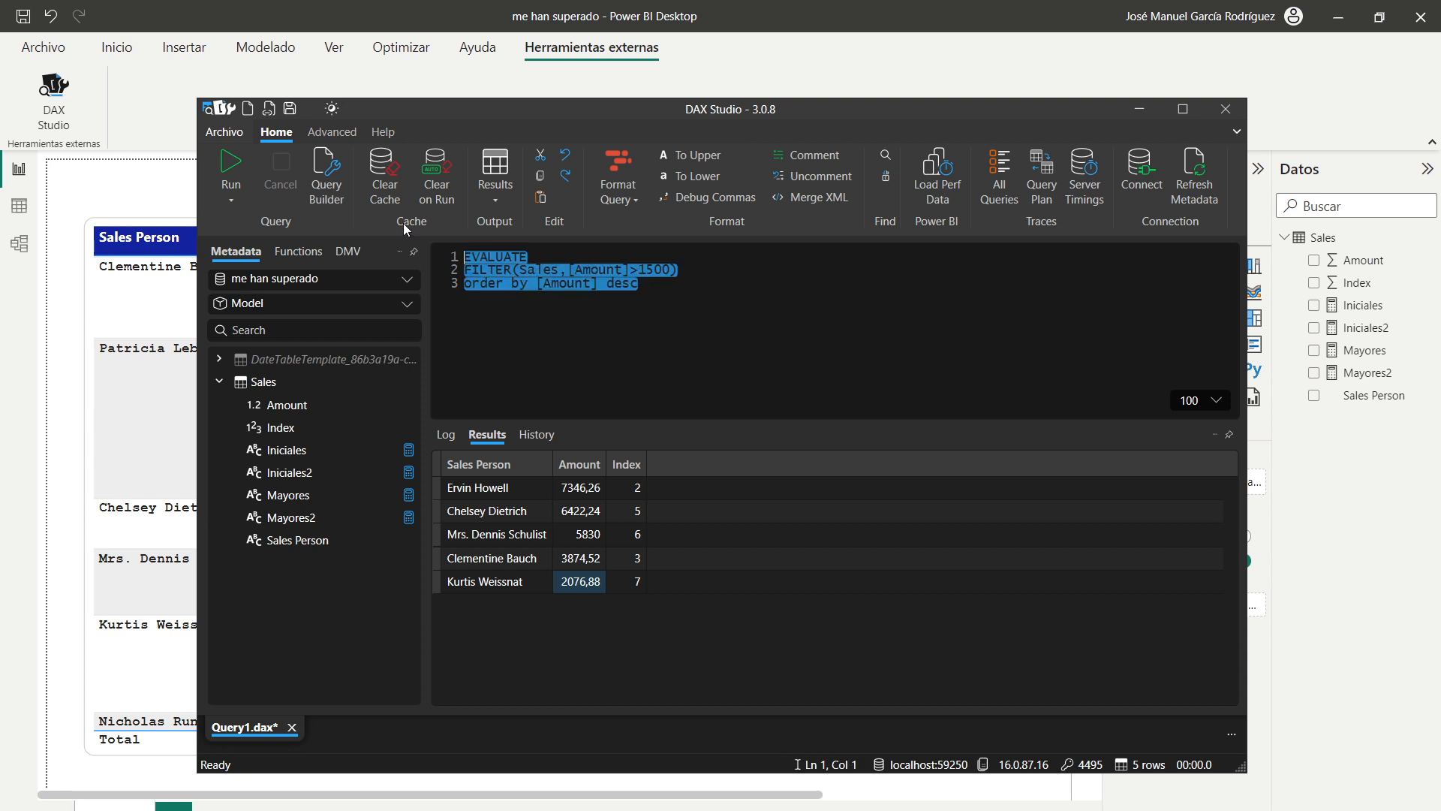
left_click(525, 335)
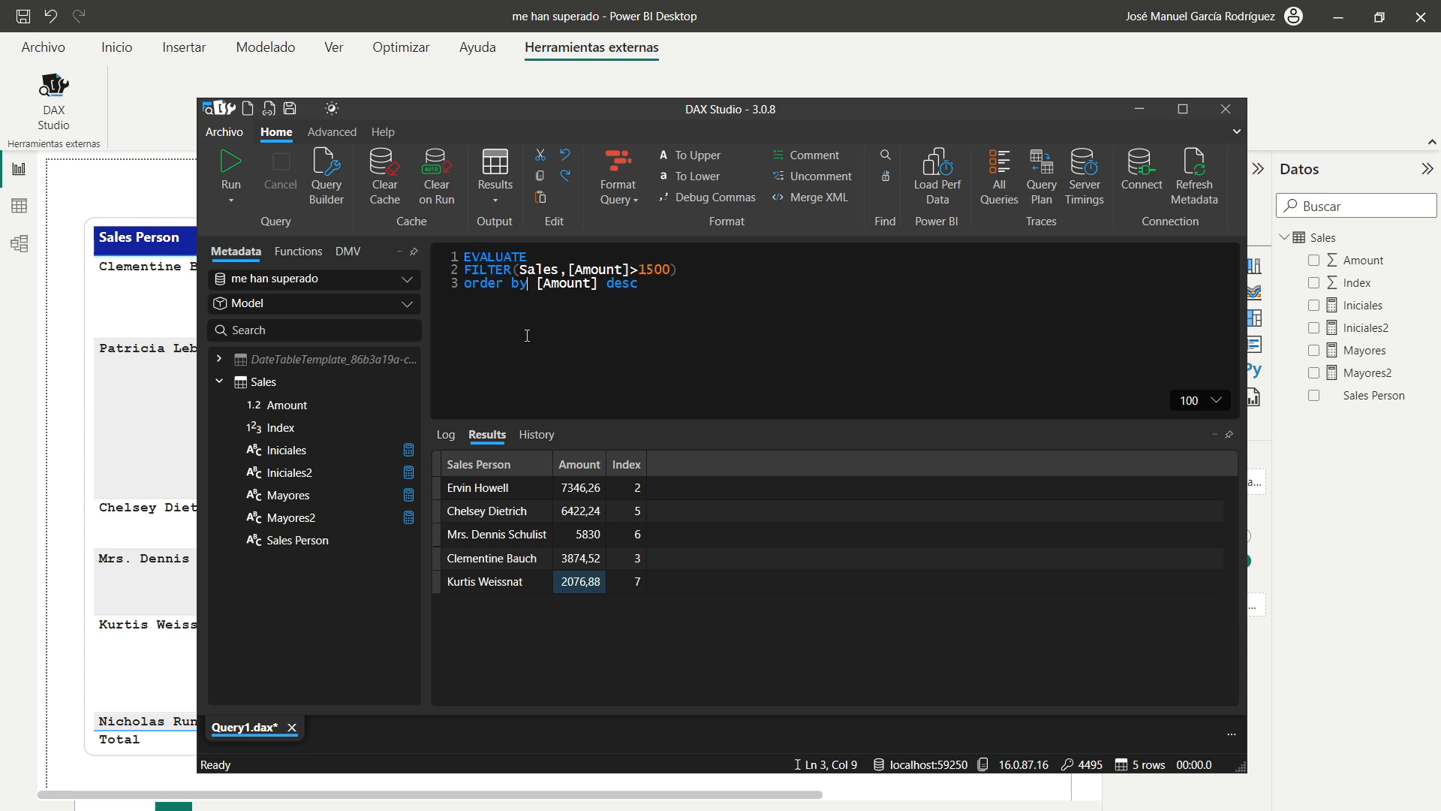
Minimize DAX Studio and start a new, blank Power BI Desktop report.
left_click(1137, 112)
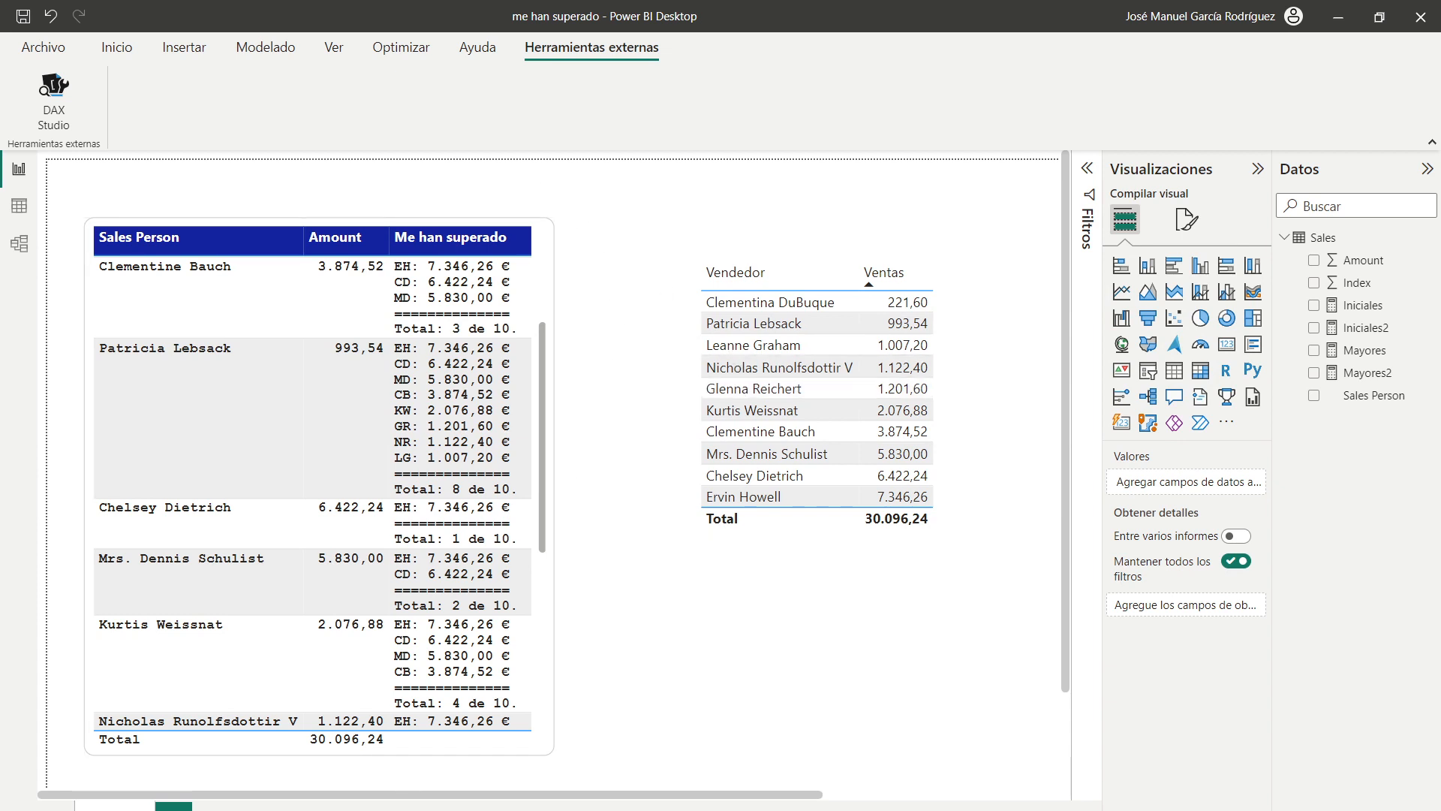
key("super")
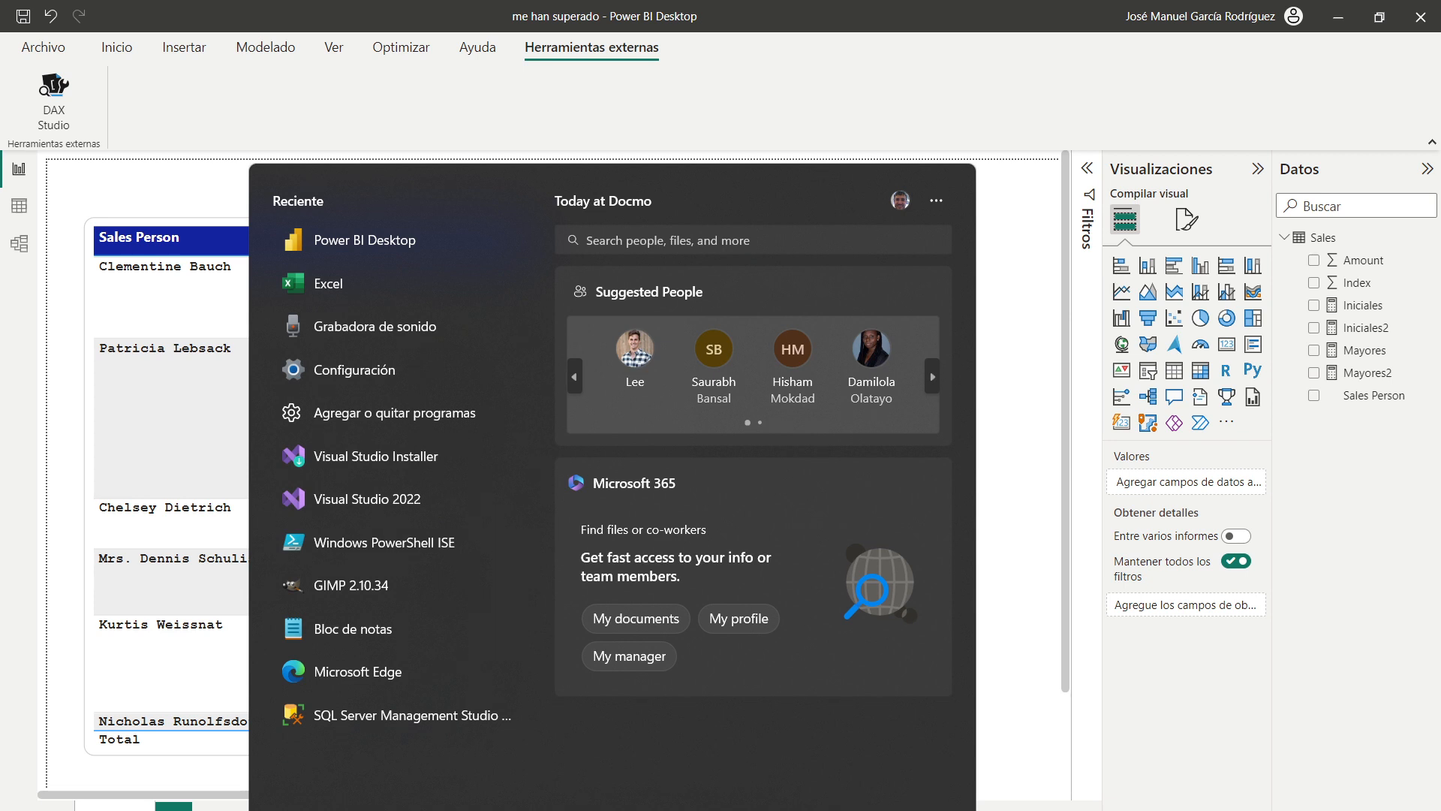
type("power")
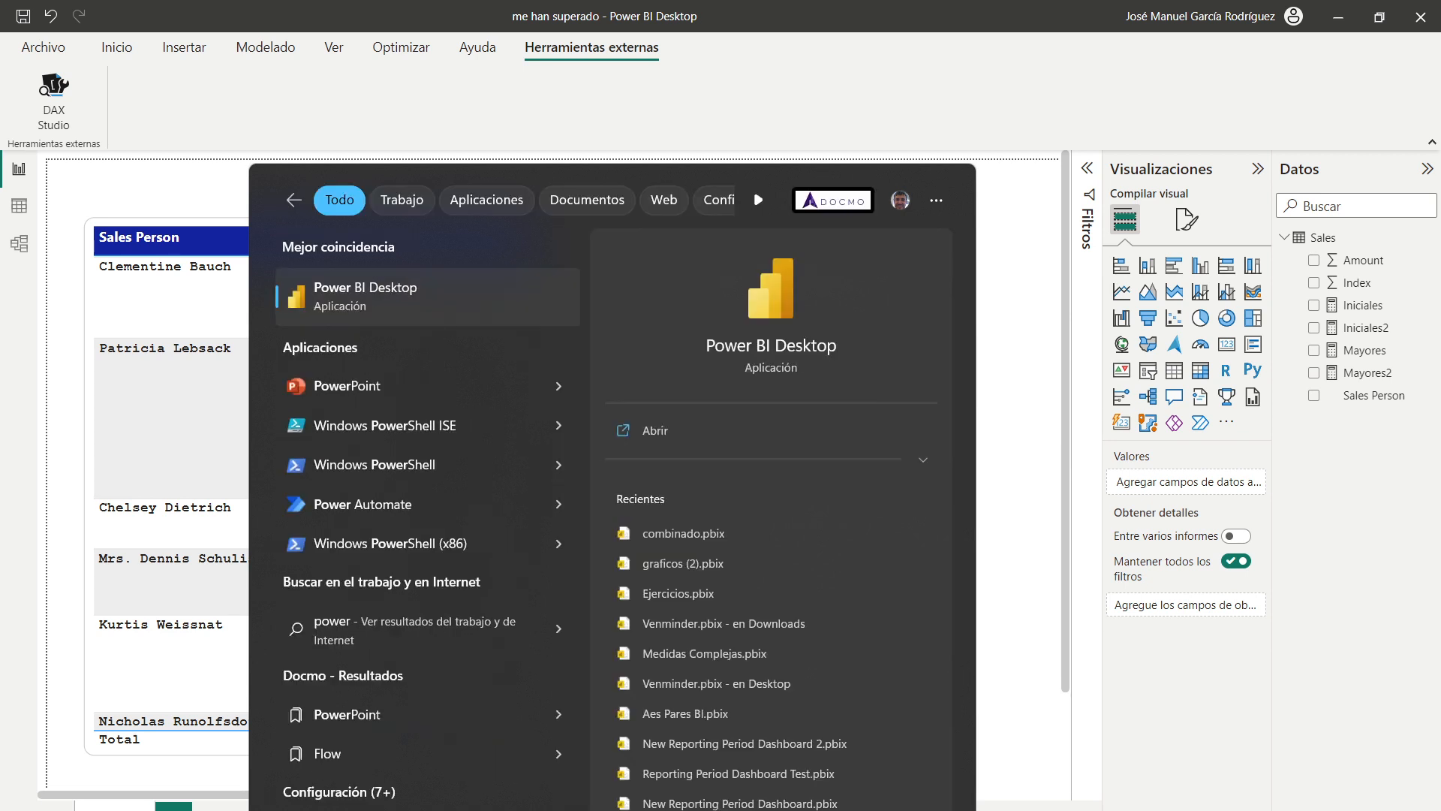
left_click(353, 305)
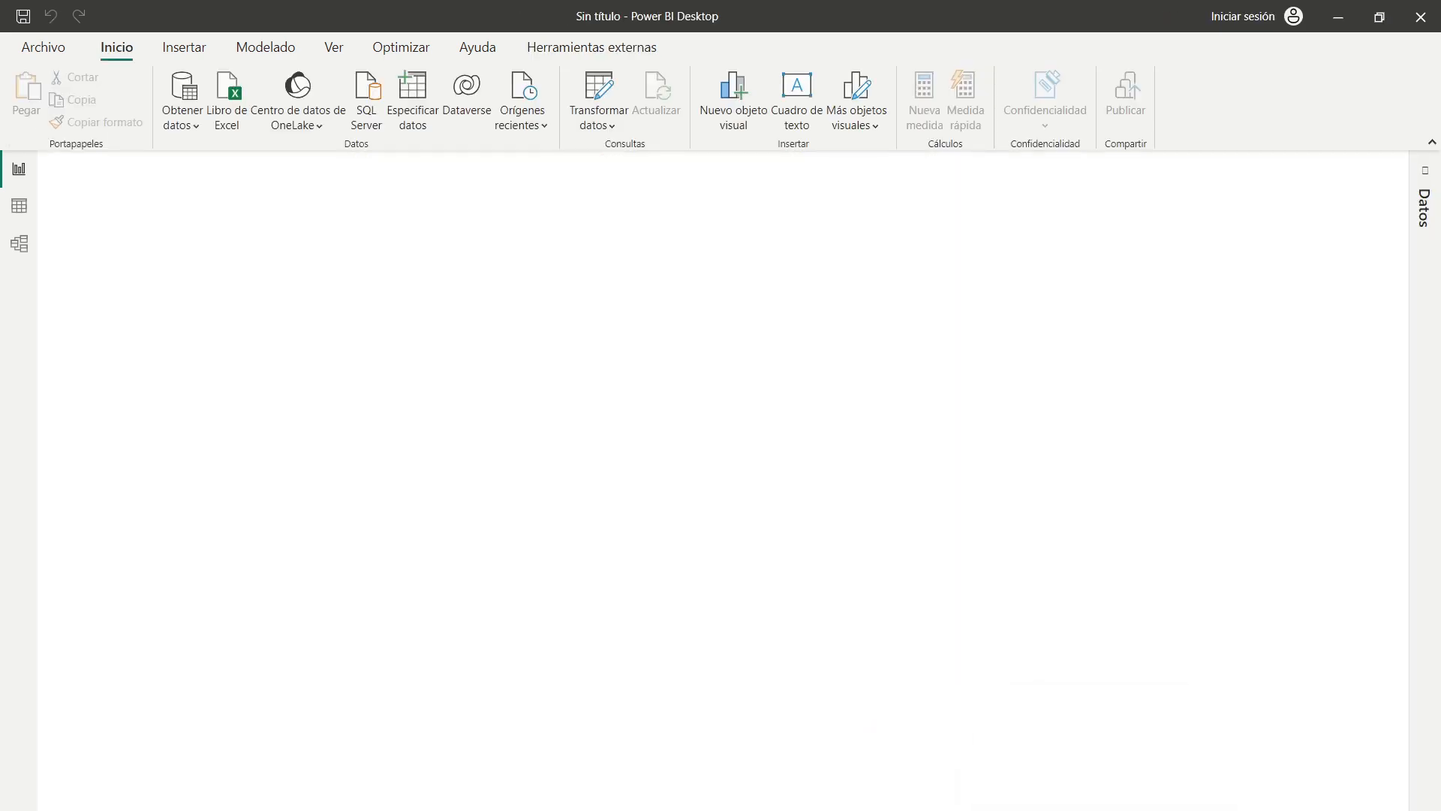
Switch to the Excel workbook X_O (1).xlsx and copy the Sales Person and Amount data in A1:B11 of the Sales sheet.
key("alt+Tab")
left_click_drag(244, 415, 375, 581)
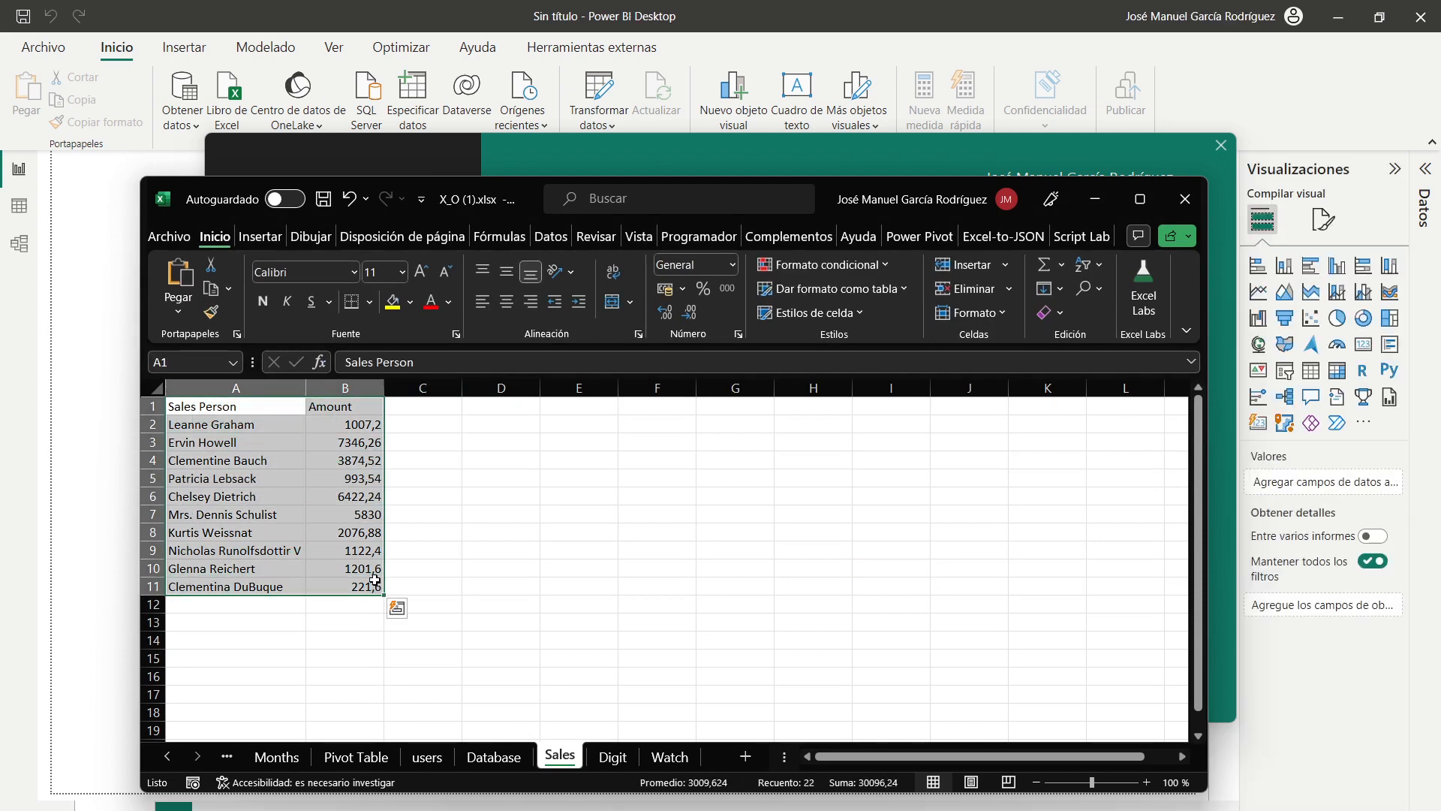
key("ctrl+c")
Return to the new Power BI report, dismiss its welcome screen and paste the copied sales data into a manually entered table.
left_click(1093, 200)
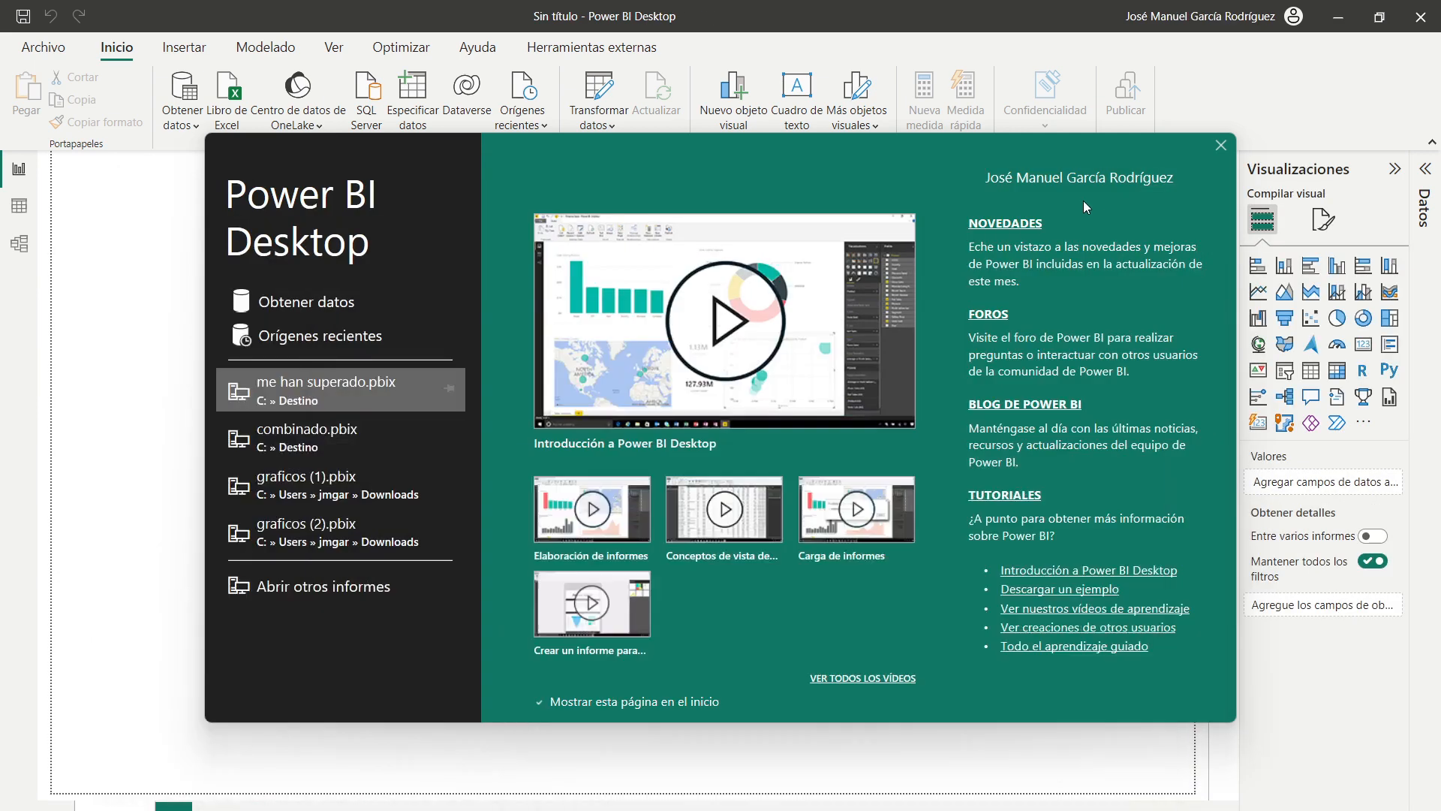
left_click(1221, 145)
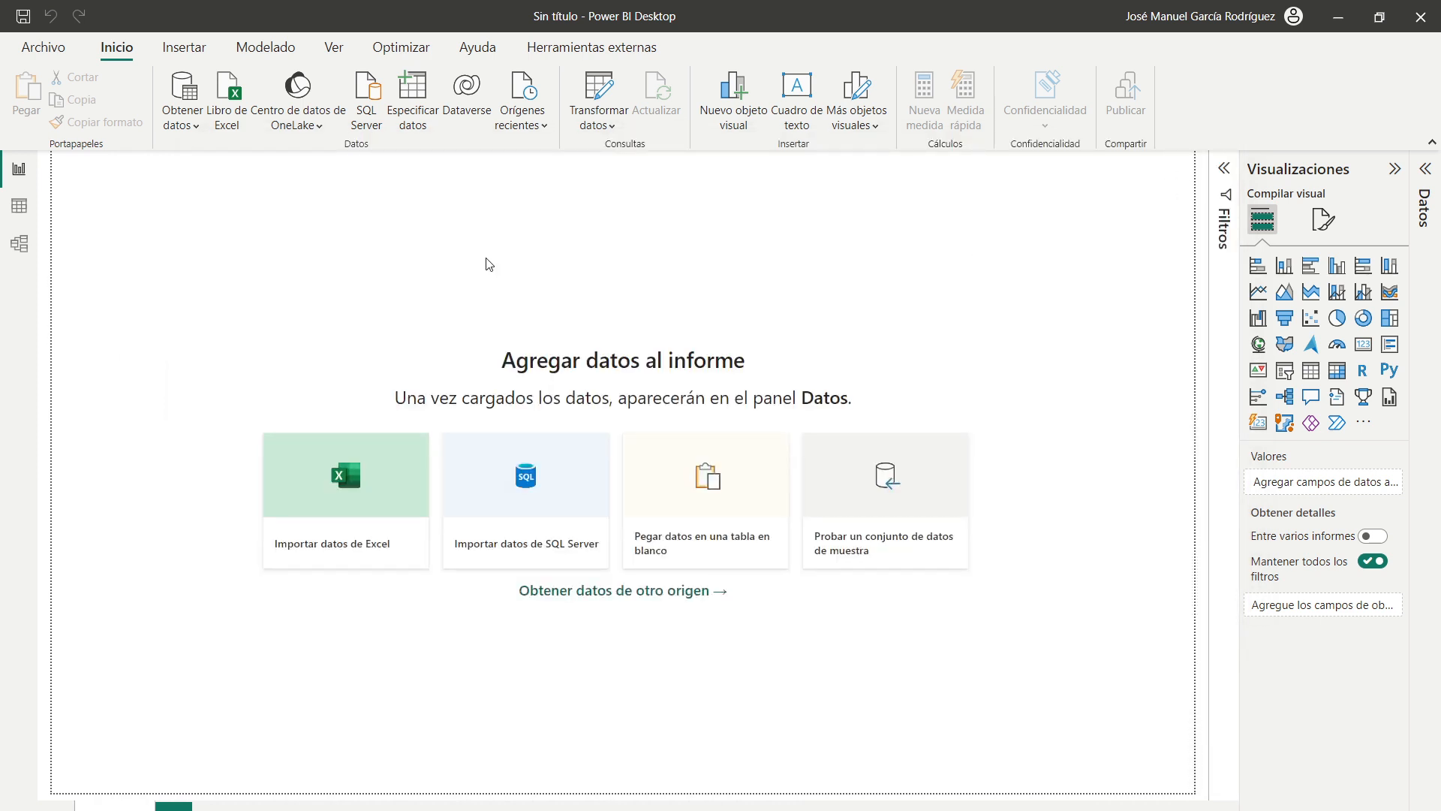
left_click(412, 94)
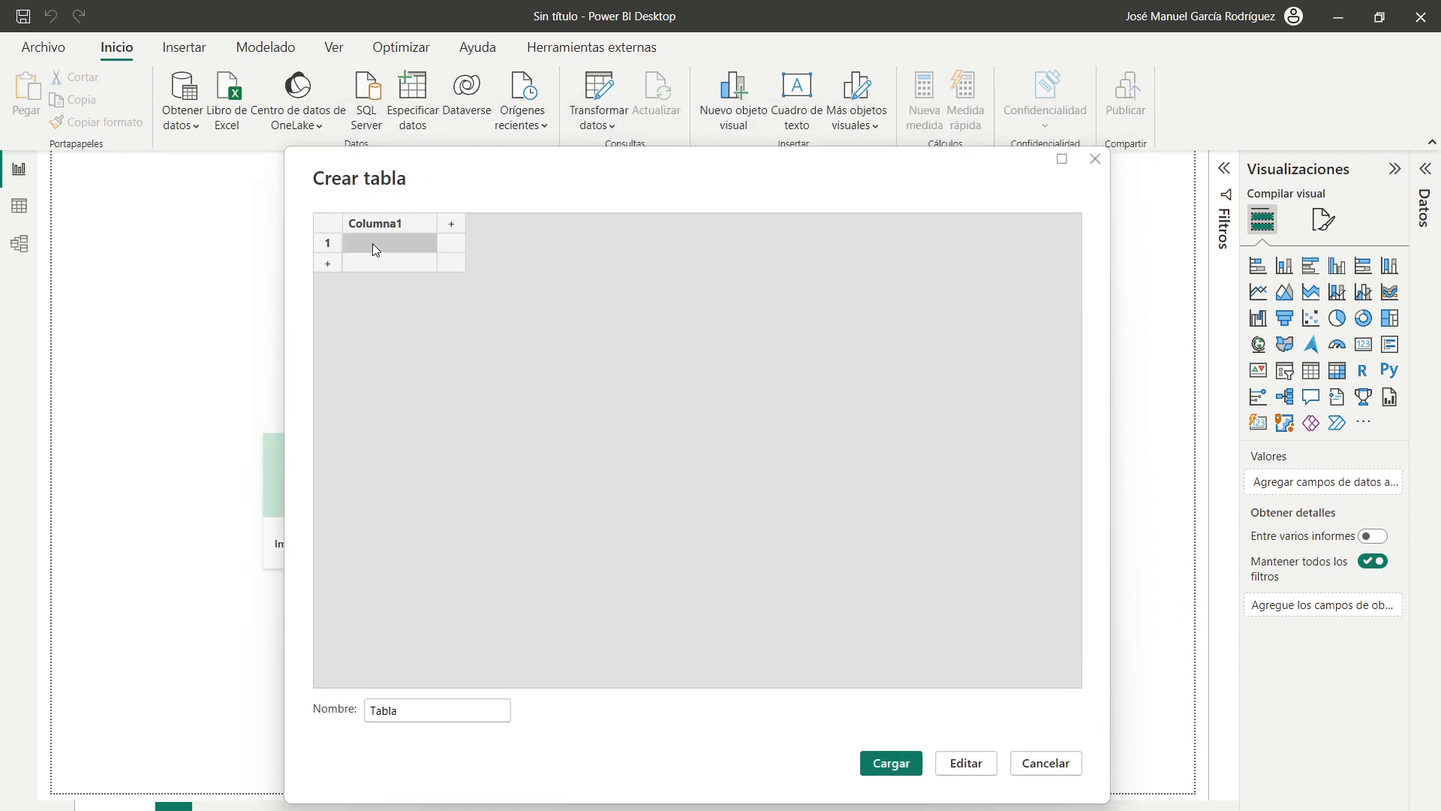
key("ctrl+v")
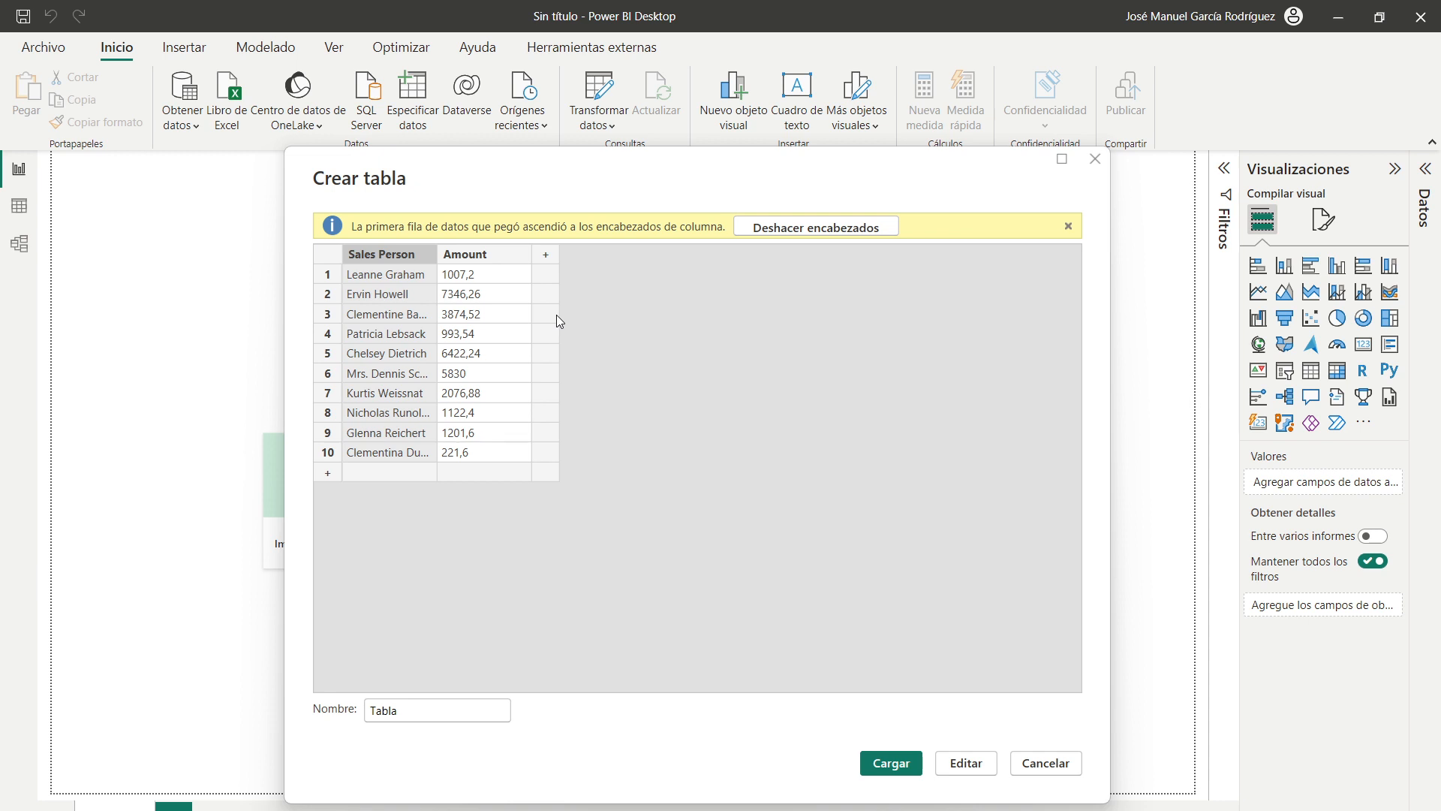
Rename the pasted columns as Vendedor and Importe, name the table Ventas and load it into the report.
double_click(395, 255)
type("Vendedor")
key("Tab")
type("Importe")
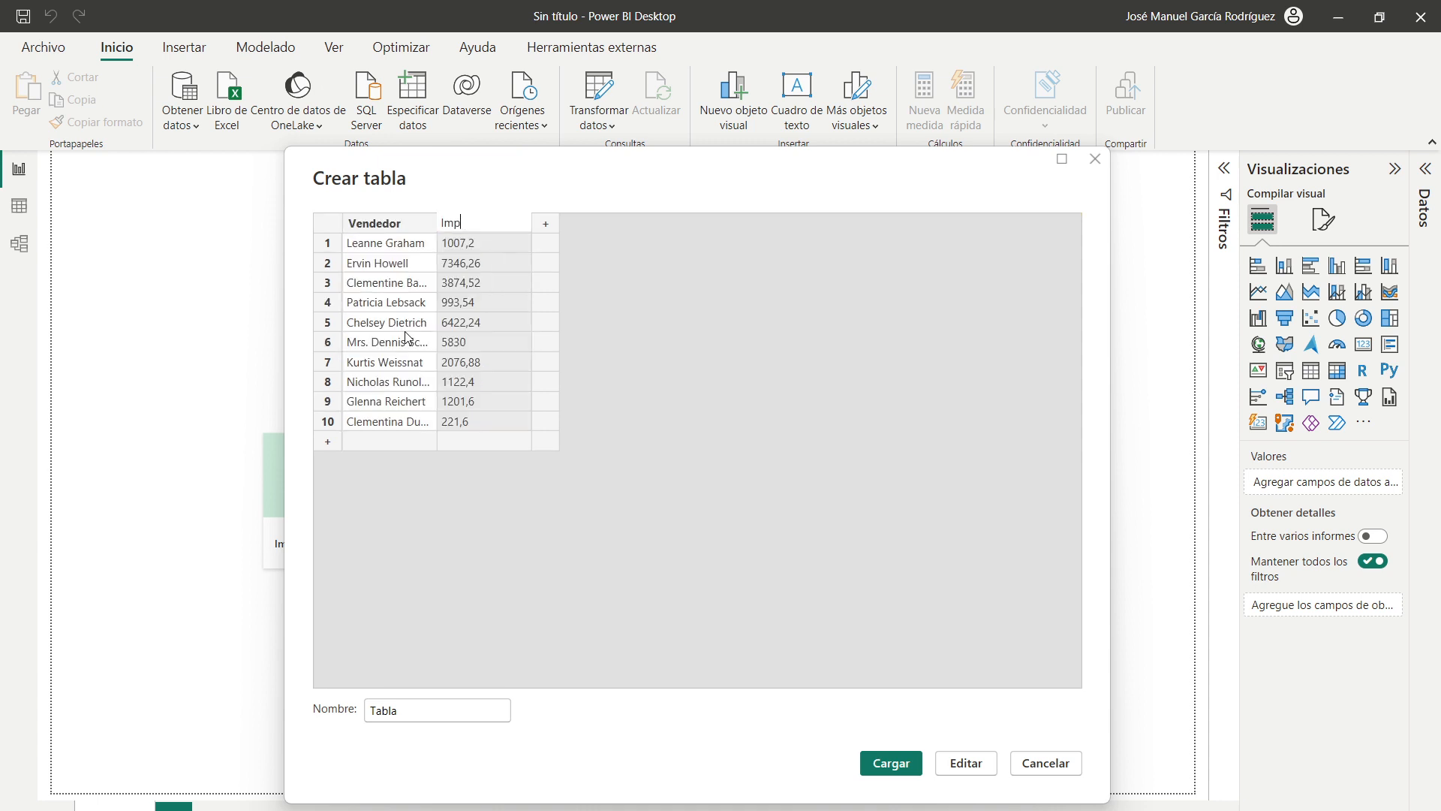
double_click(418, 711)
type("Ventas")
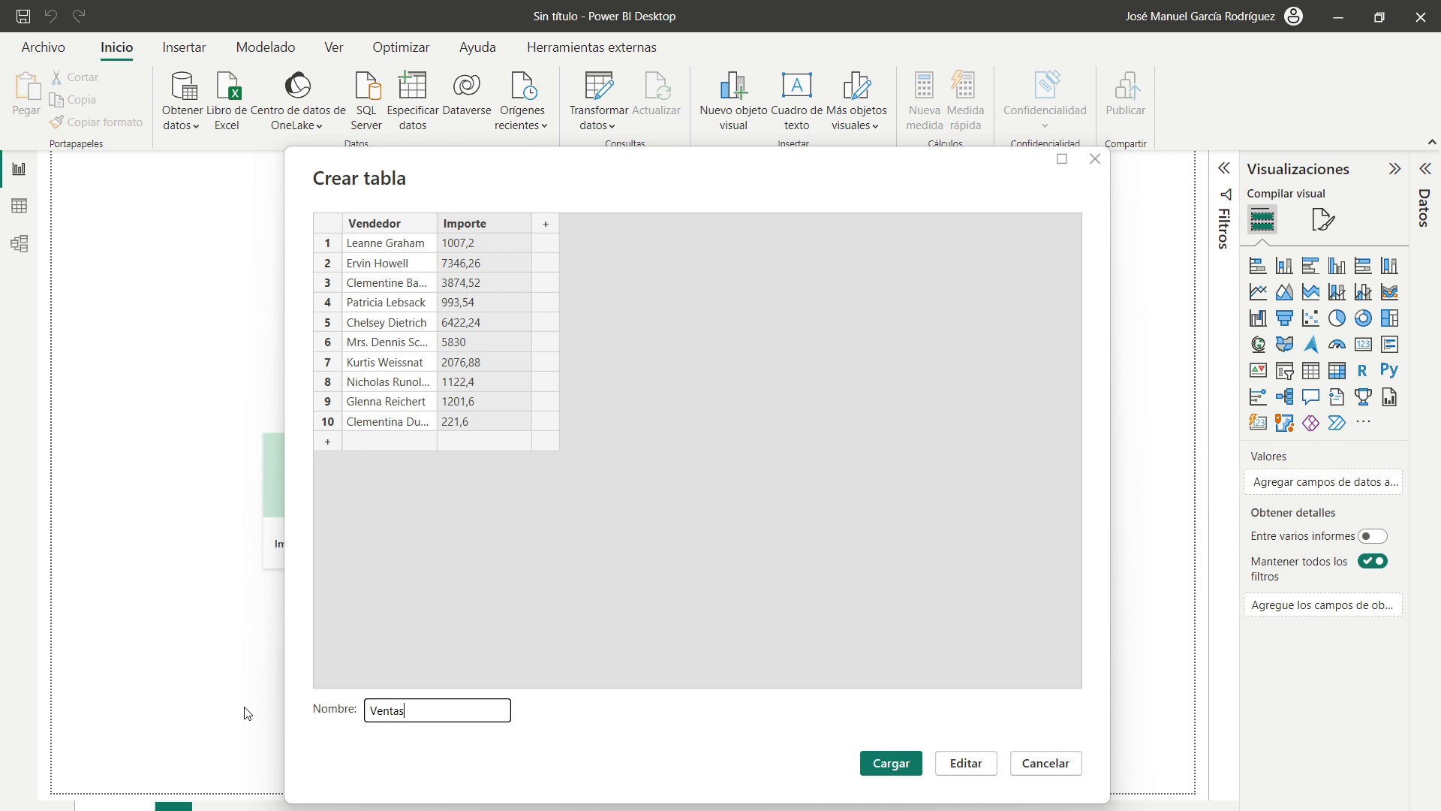
key("Return")
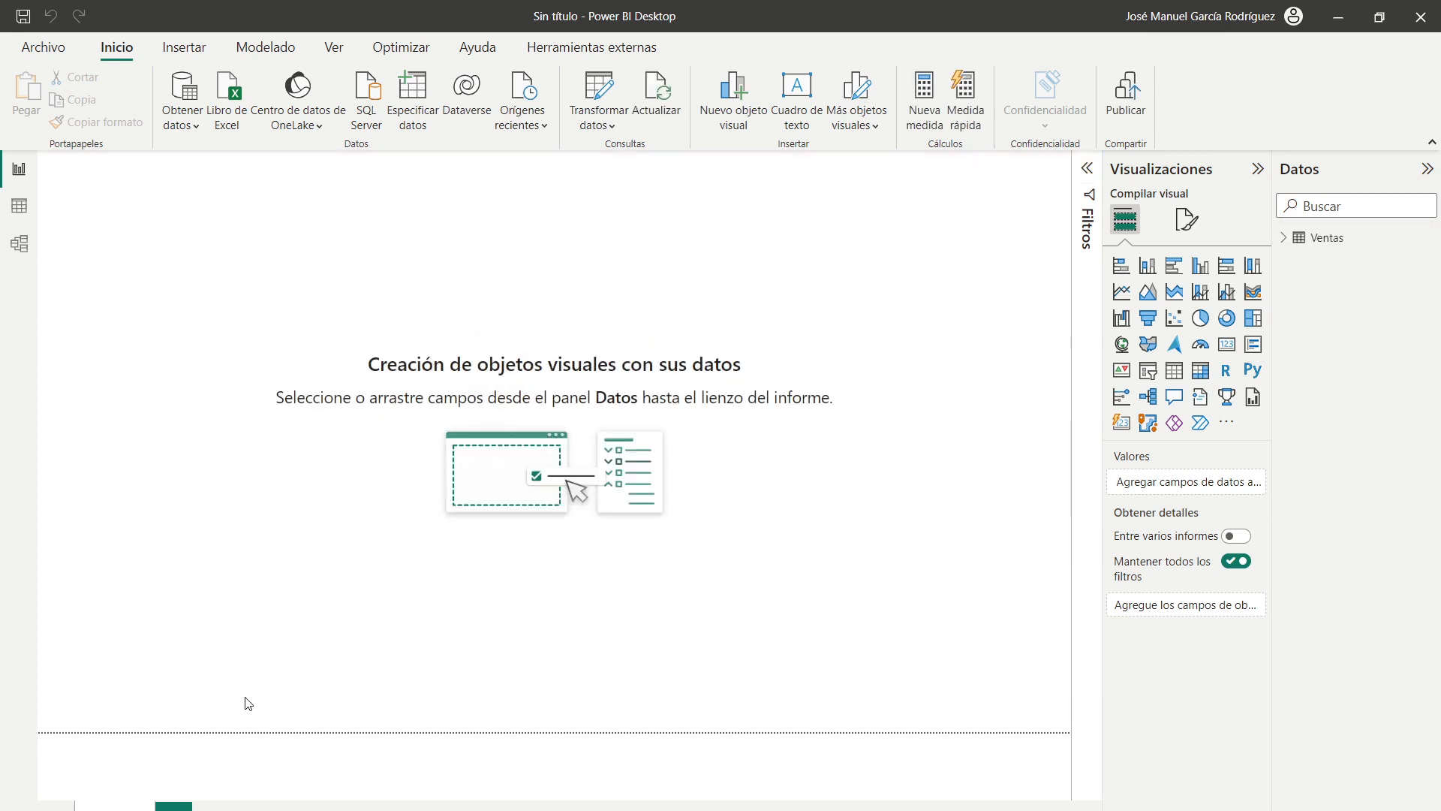
Expand the Ventas table's fields, insert a blank table visual and position it in the upper-left area of the report page.
left_click(1285, 237)
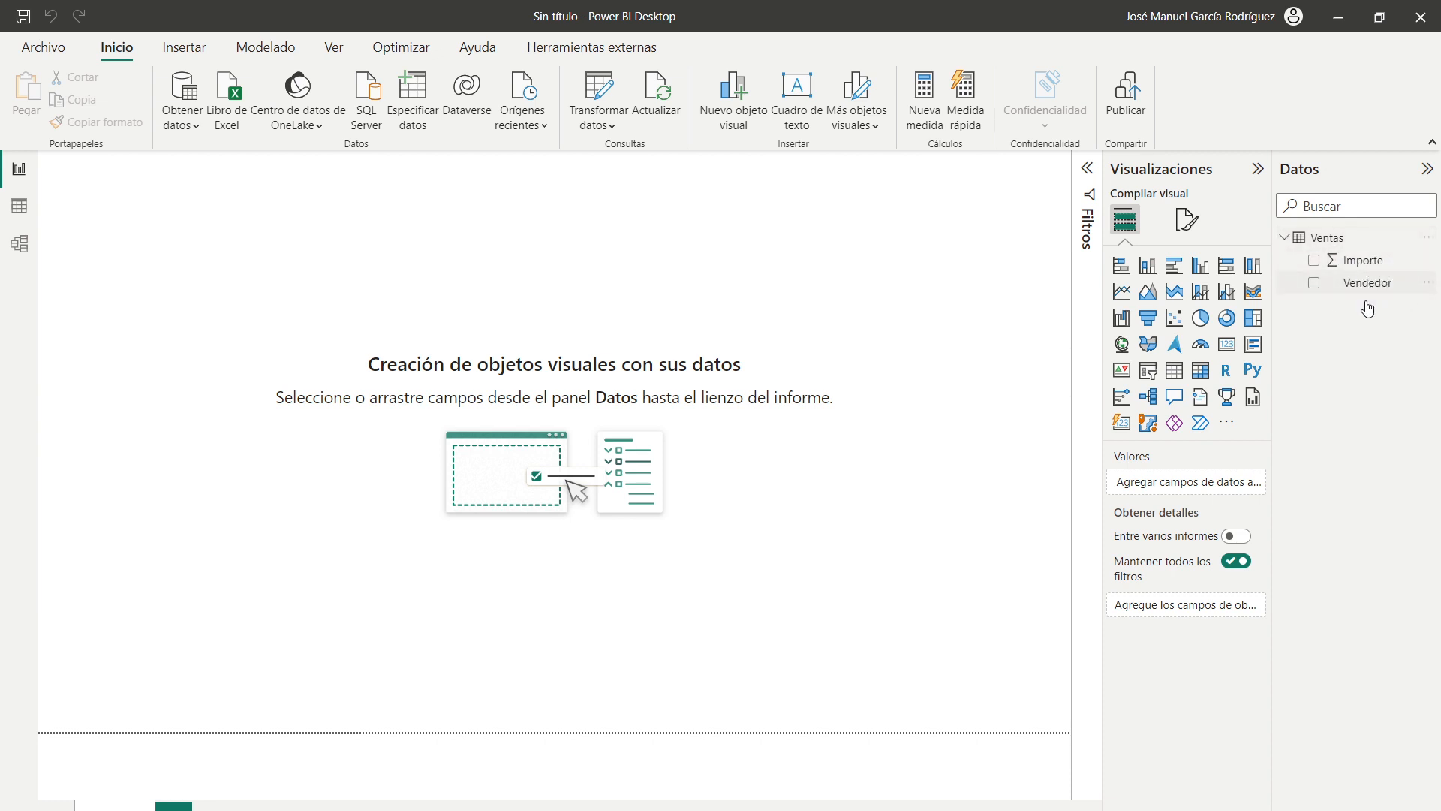
left_click(1182, 380)
left_click_drag(181, 293, 440, 443)
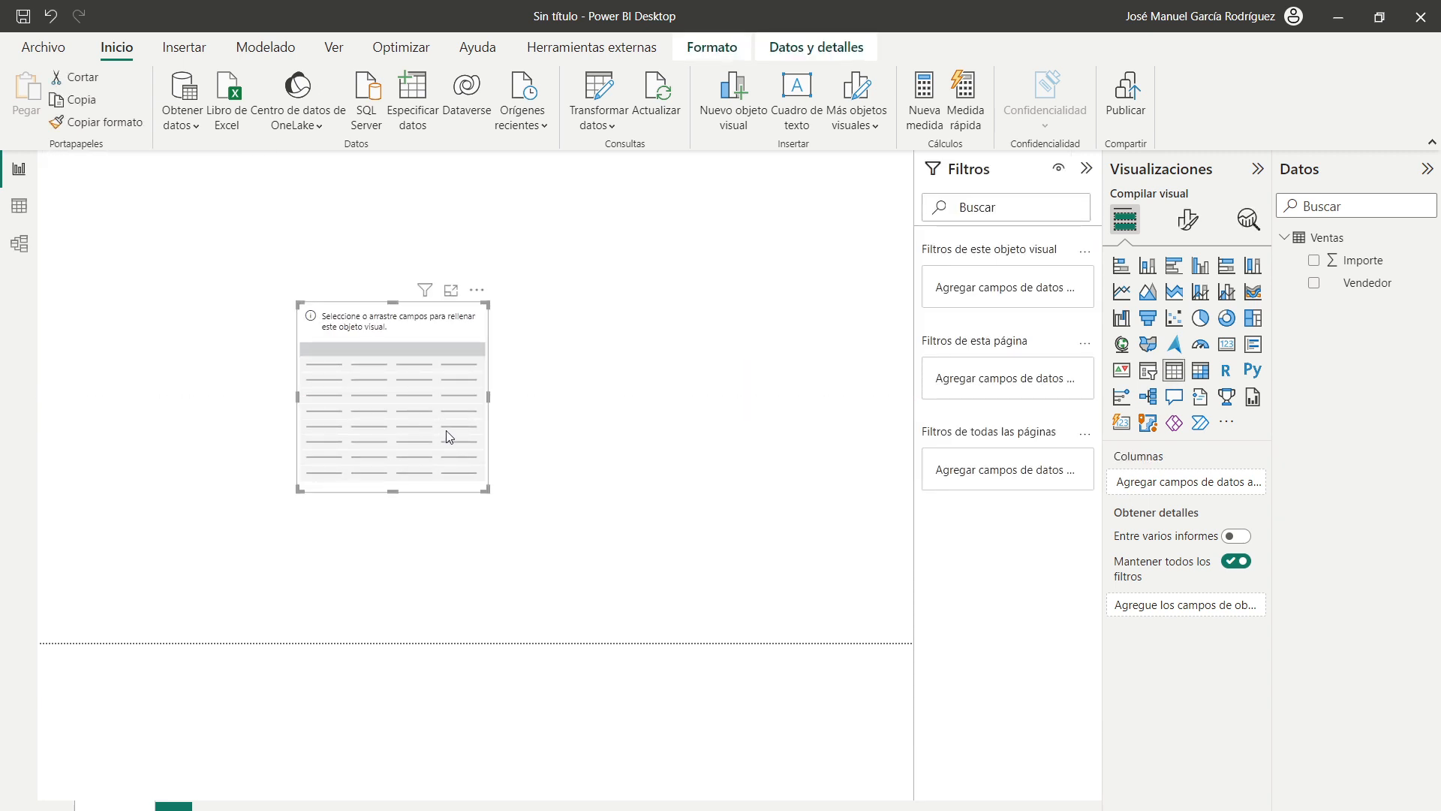
scroll(443, 425, "up", 3, "ctrl")
left_click_drag(652, 468, 429, 287)
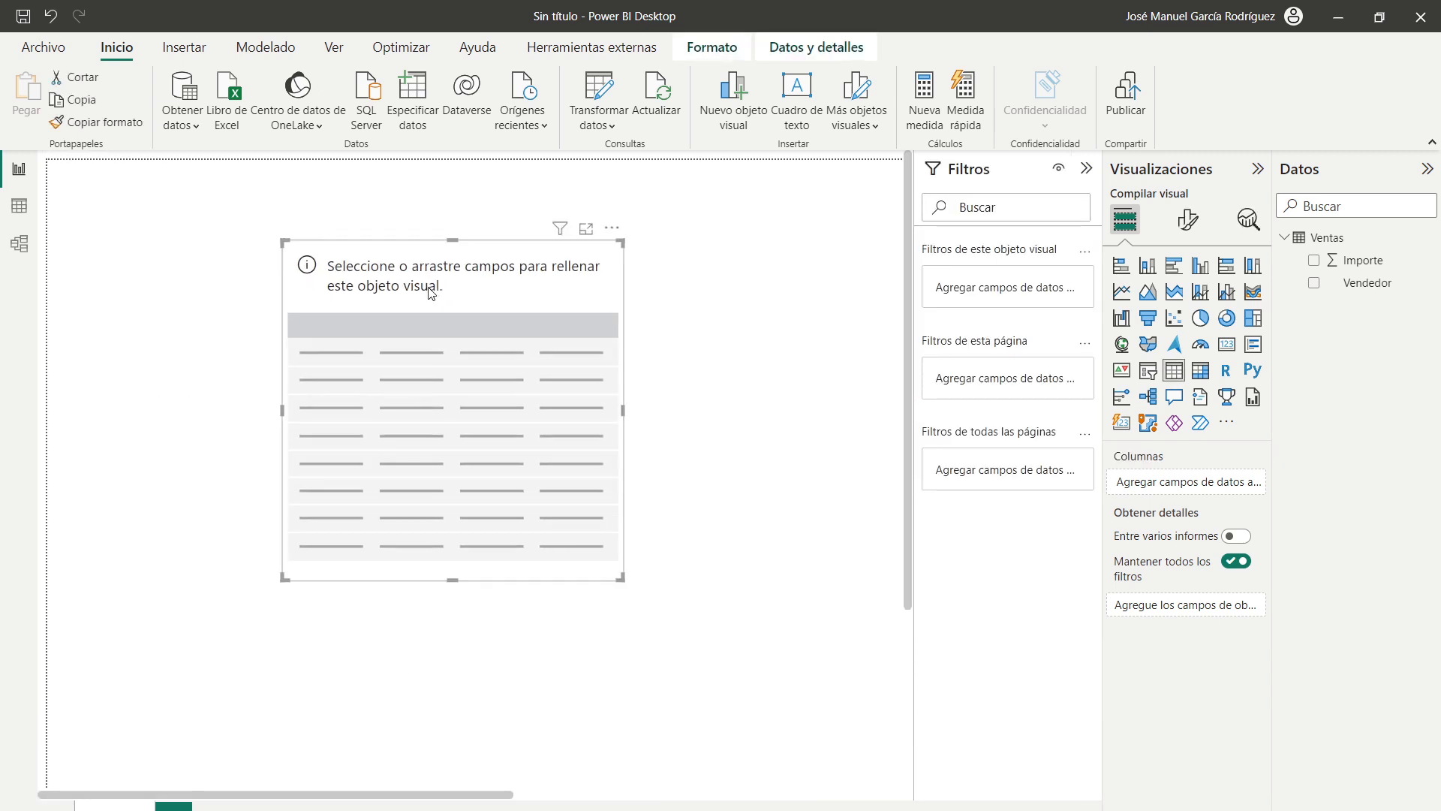
scroll(538, 380, "up", 2, "ctrl")
left_click_drag(518, 322, 372, 345)
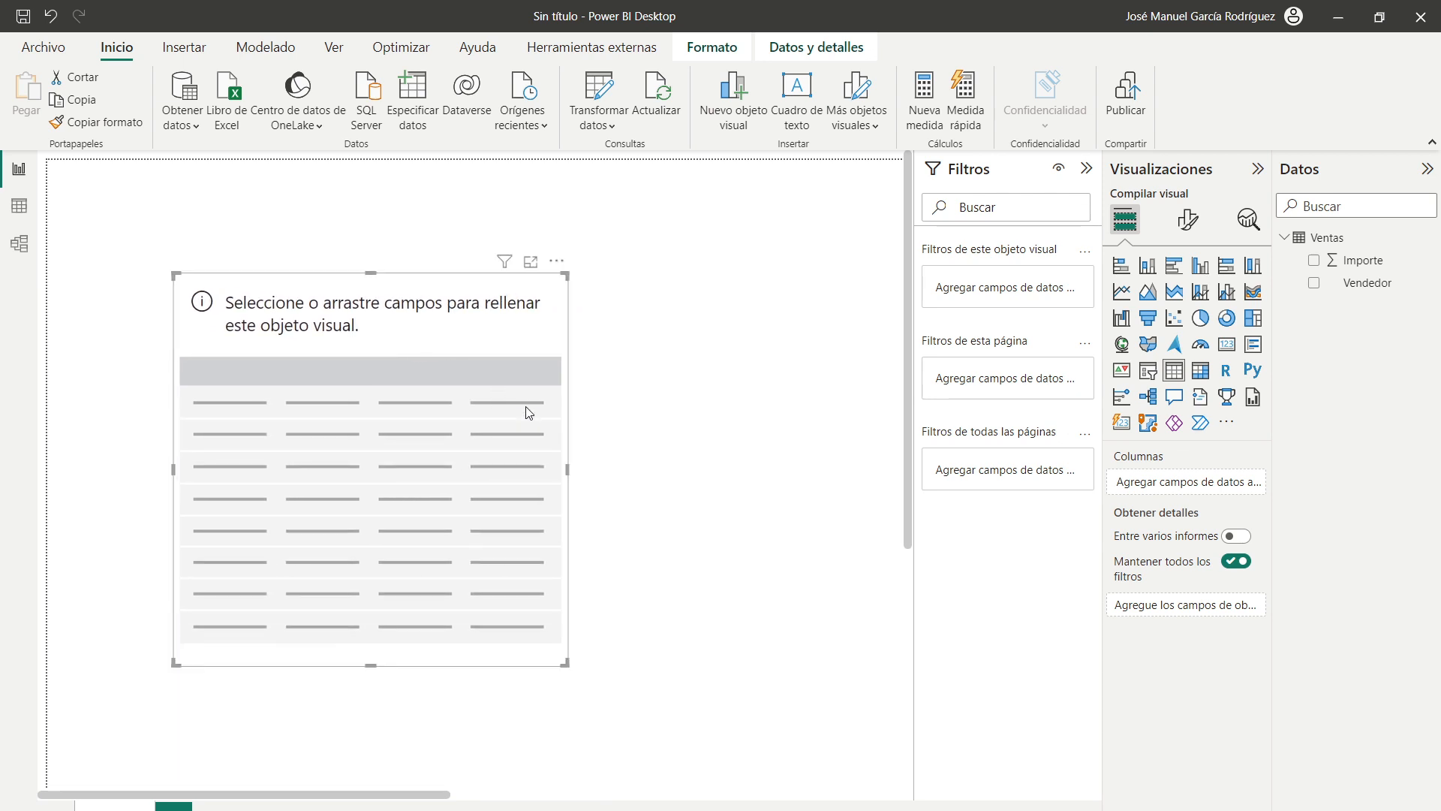
Add Vendedor and Importe as columns of the table visual and rename the Suma de Importe column as Ventas.
left_click_drag(1364, 291, 1182, 481)
left_click_drag(1362, 260, 1154, 498)
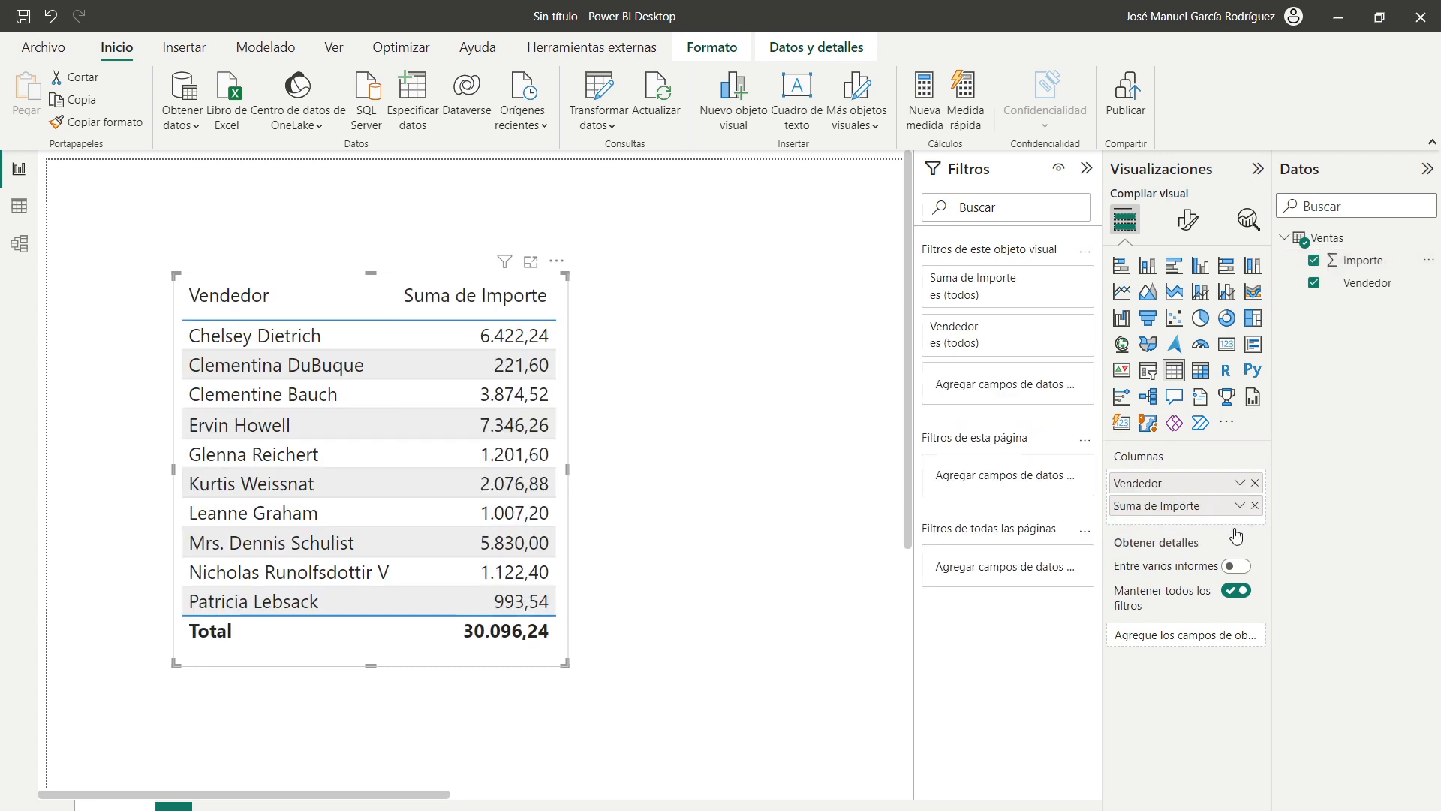
double_click(1171, 505)
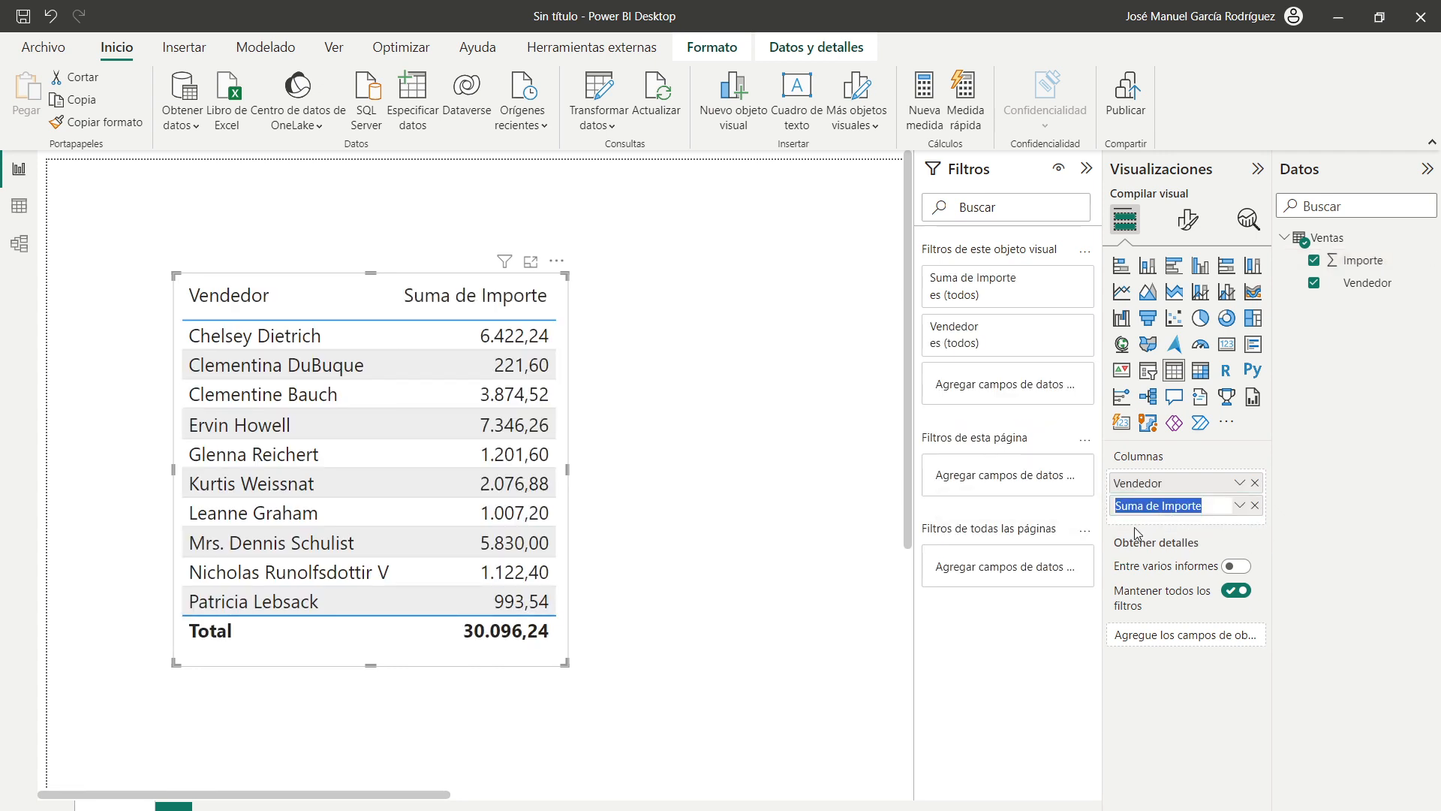
type("Ventas")
key("Return")
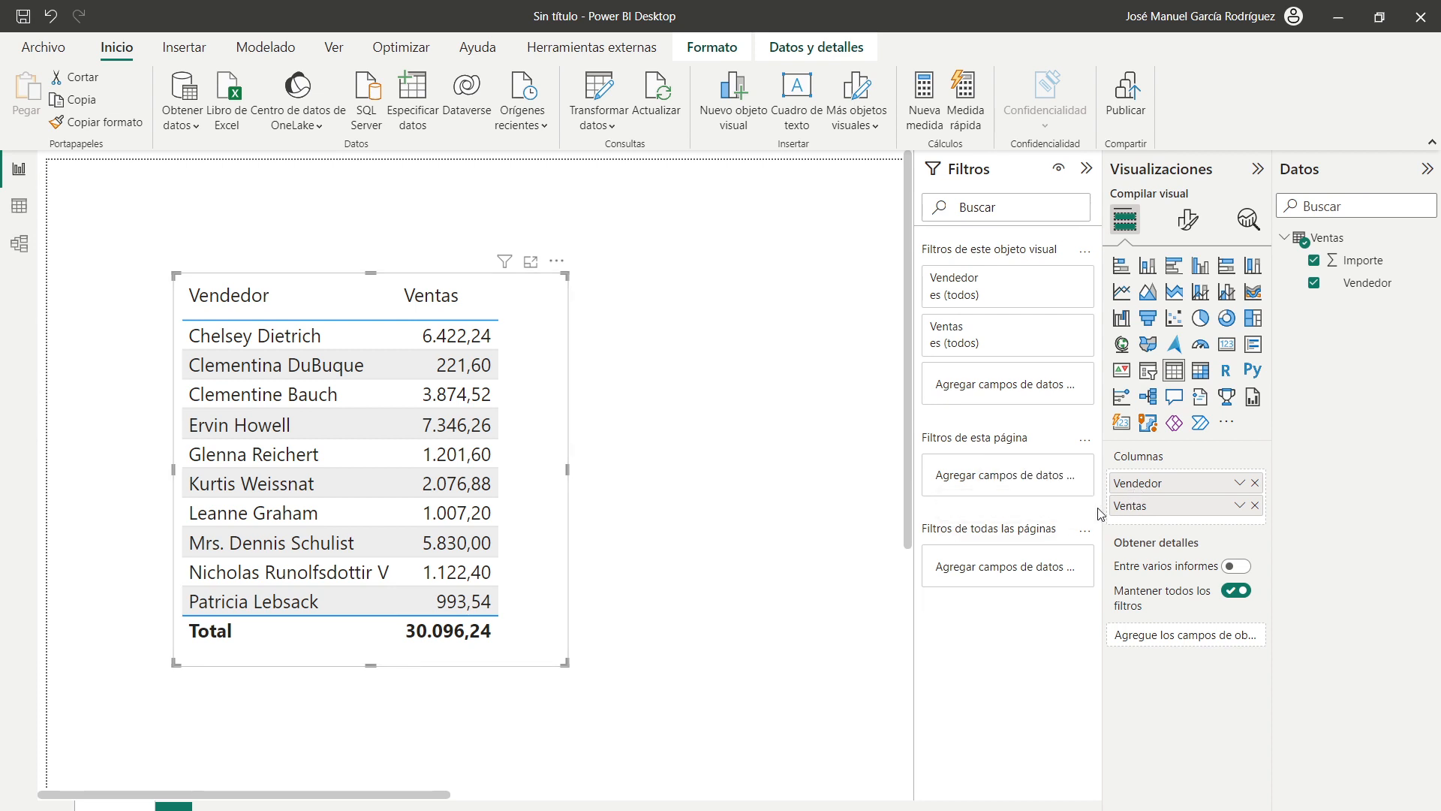
double_click(1132, 485)
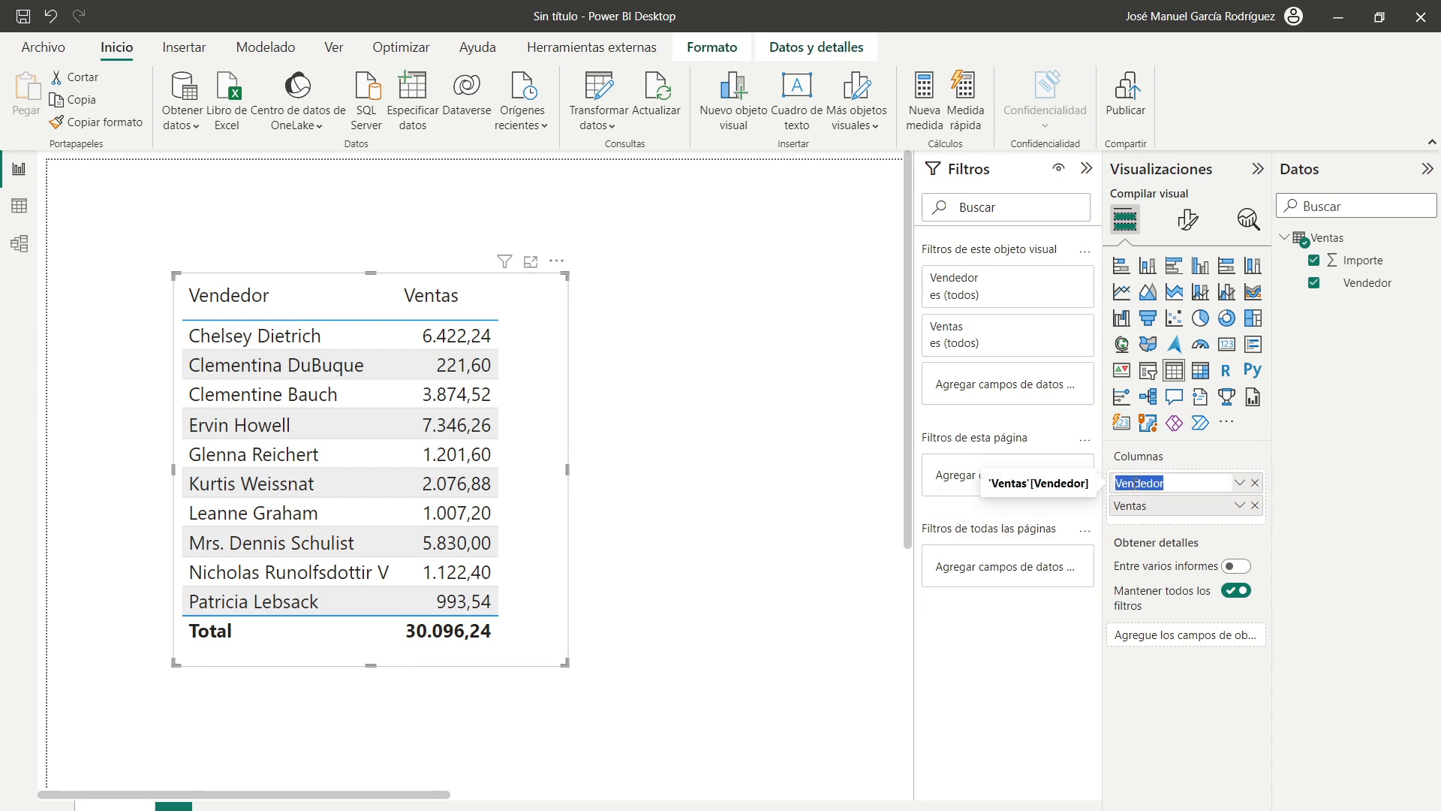
type("Ventas")
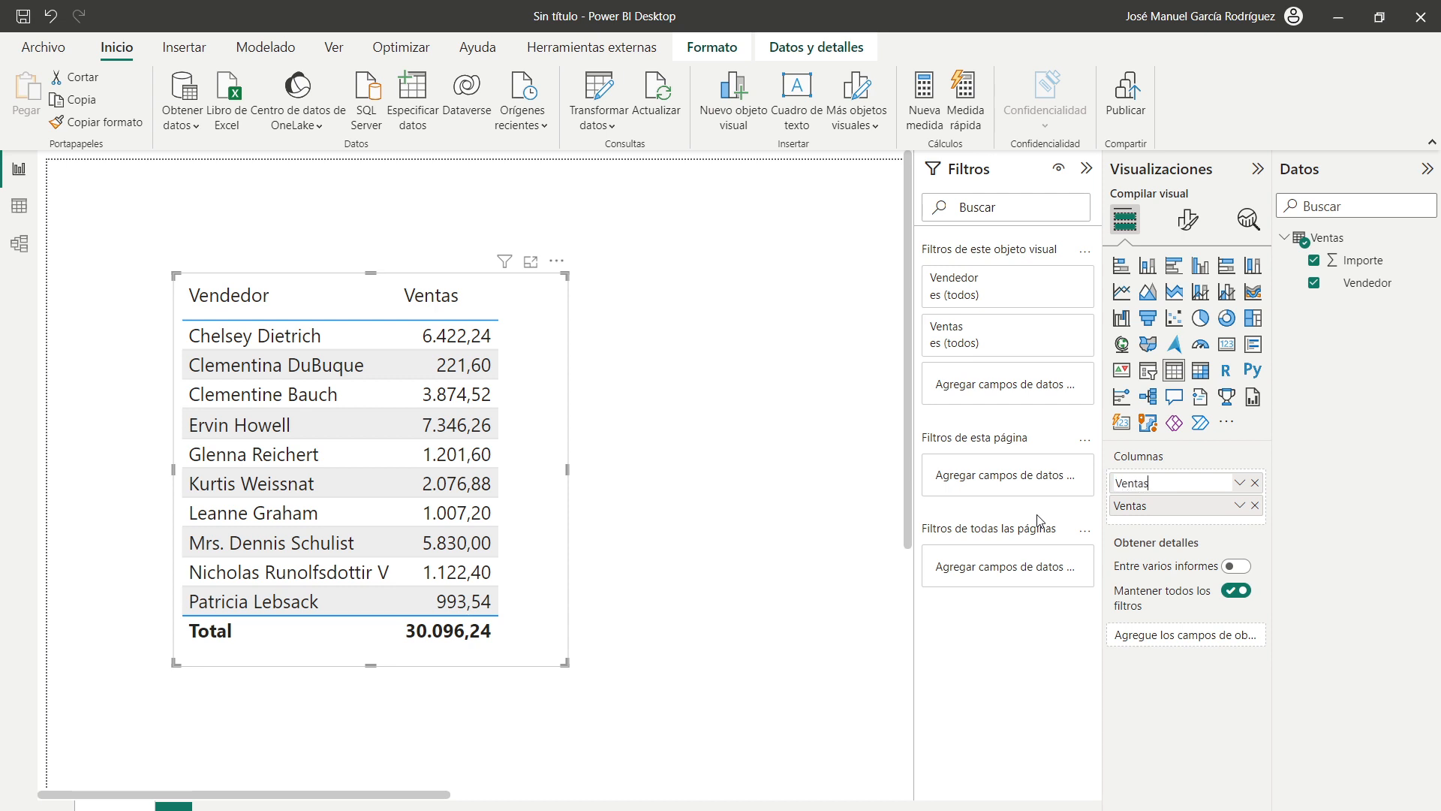
key("Return")
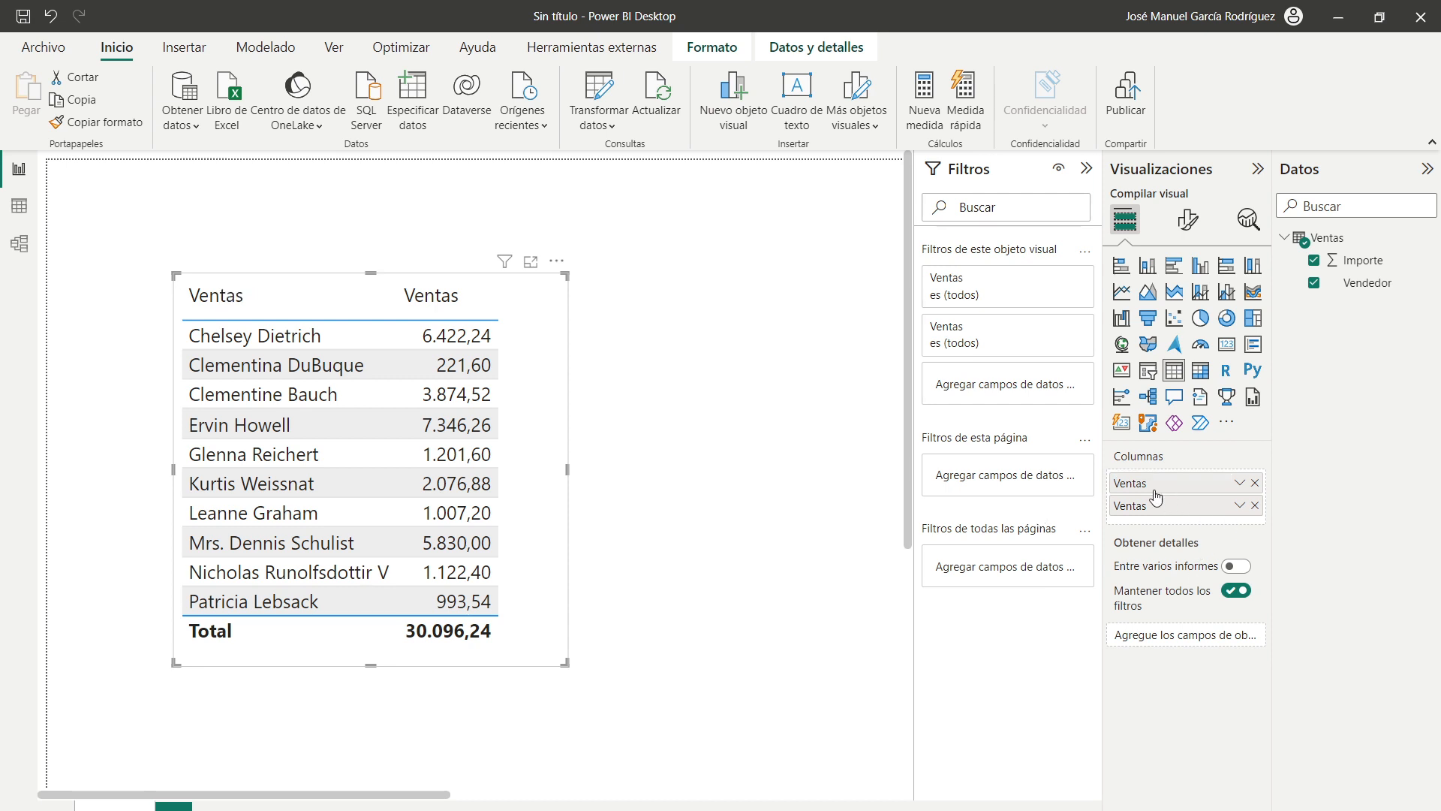
double_click(1137, 486)
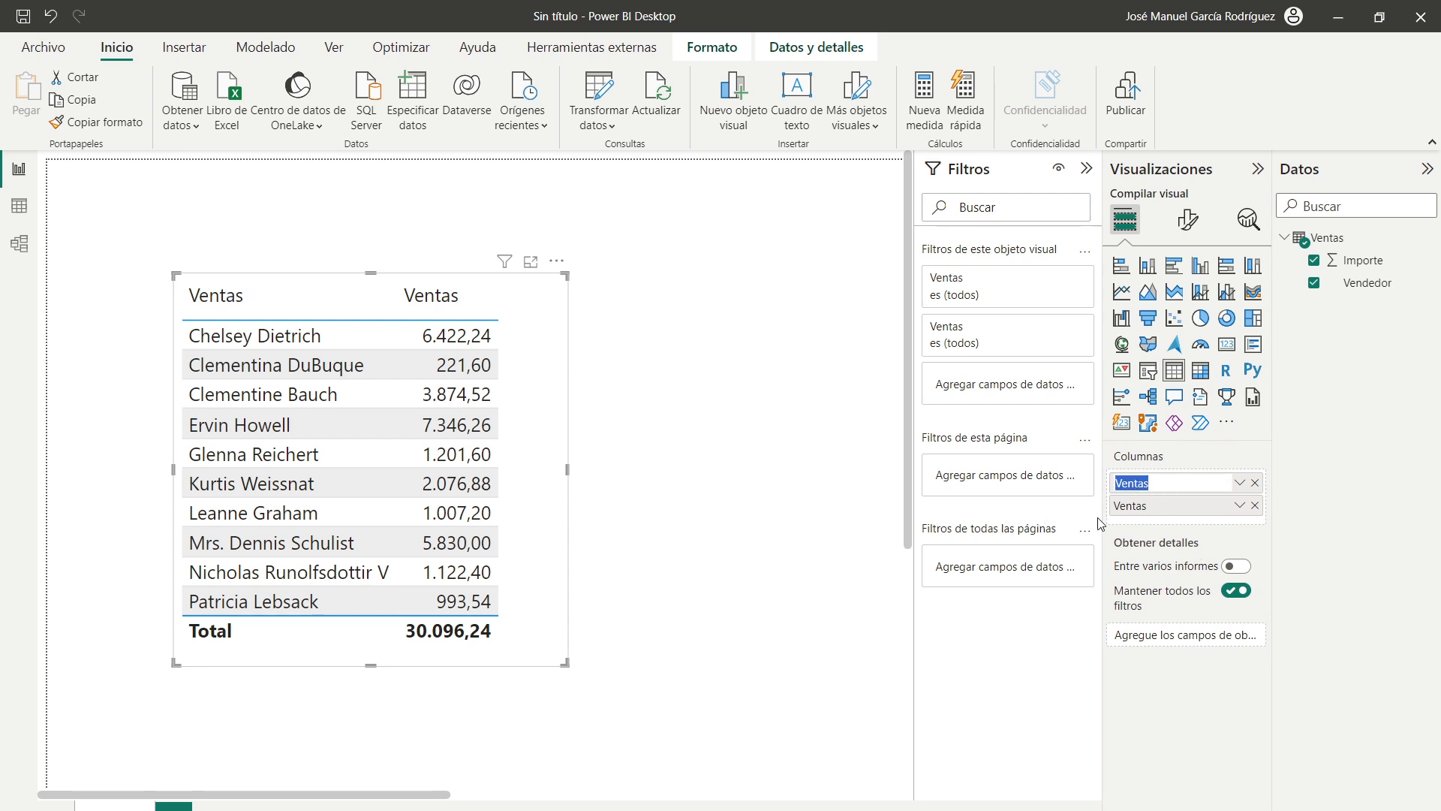
type("Ven")
key("Return")
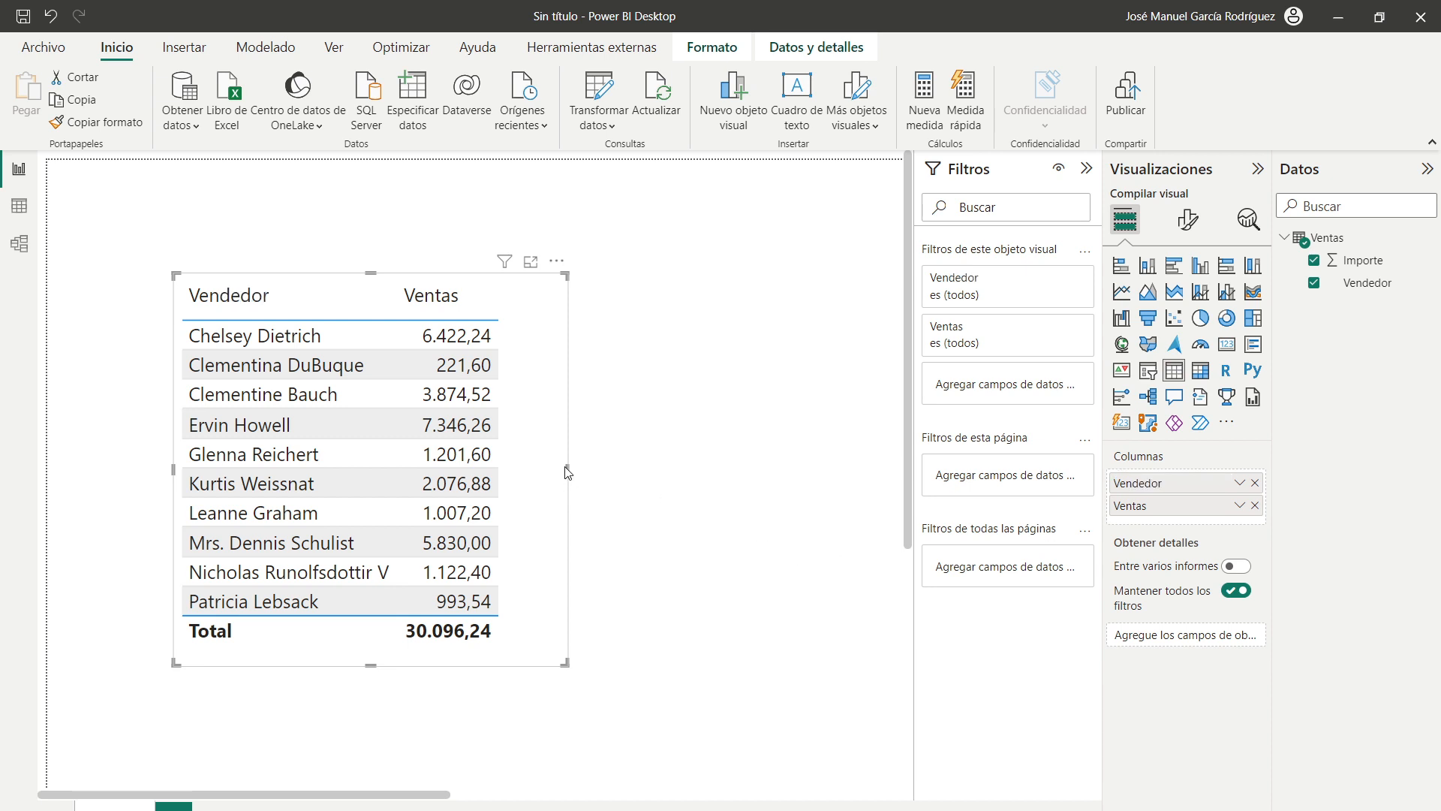
Widen the table visual to the right and shift it slightly down and right on the page.
left_click_drag(567, 473, 744, 476)
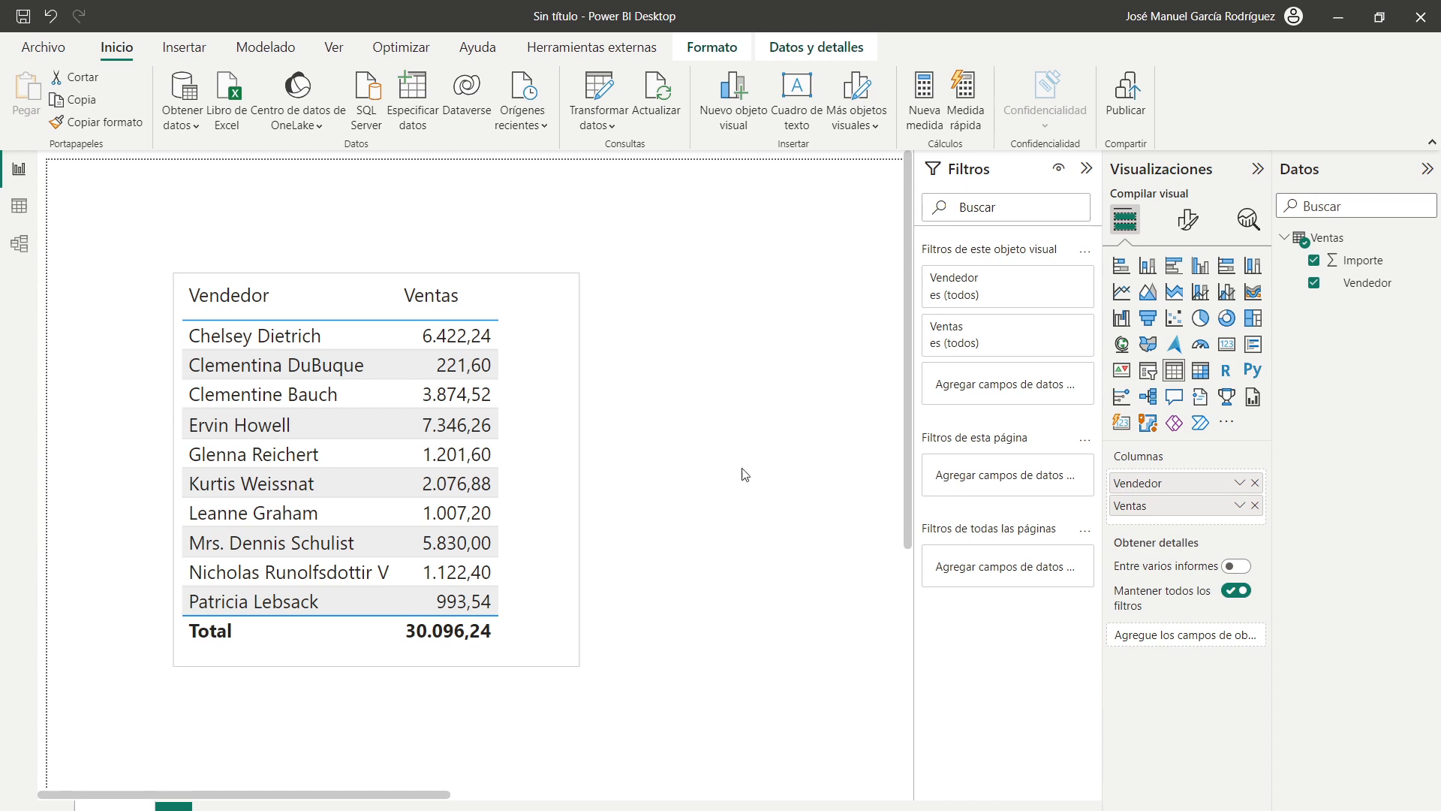
left_click_drag(598, 402, 632, 443)
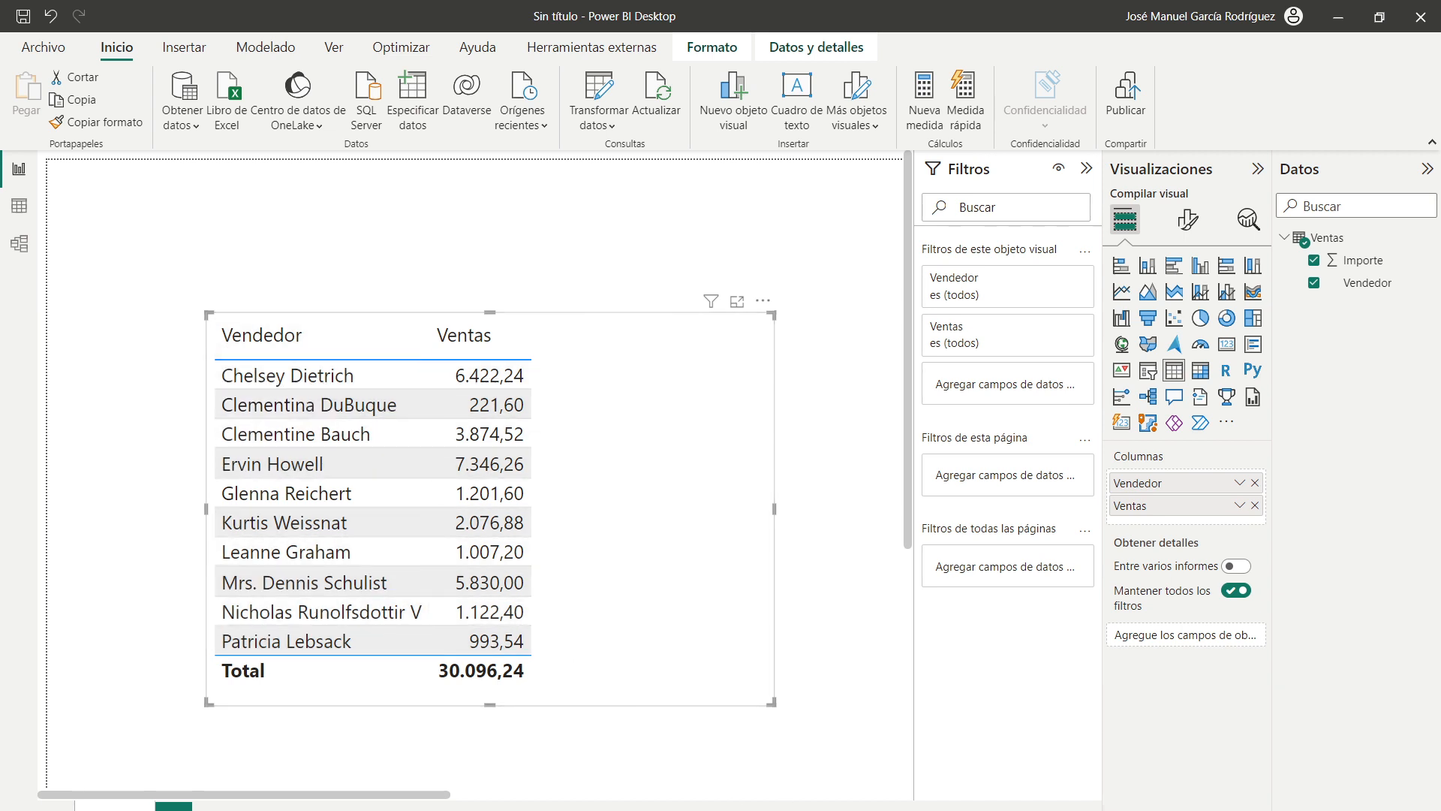
Place the Excel workbook beside the table visual, compare the salesperson order in both, and return to Power BI.
key("alt+Tab")
left_click_drag(533, 198, 1027, 159)
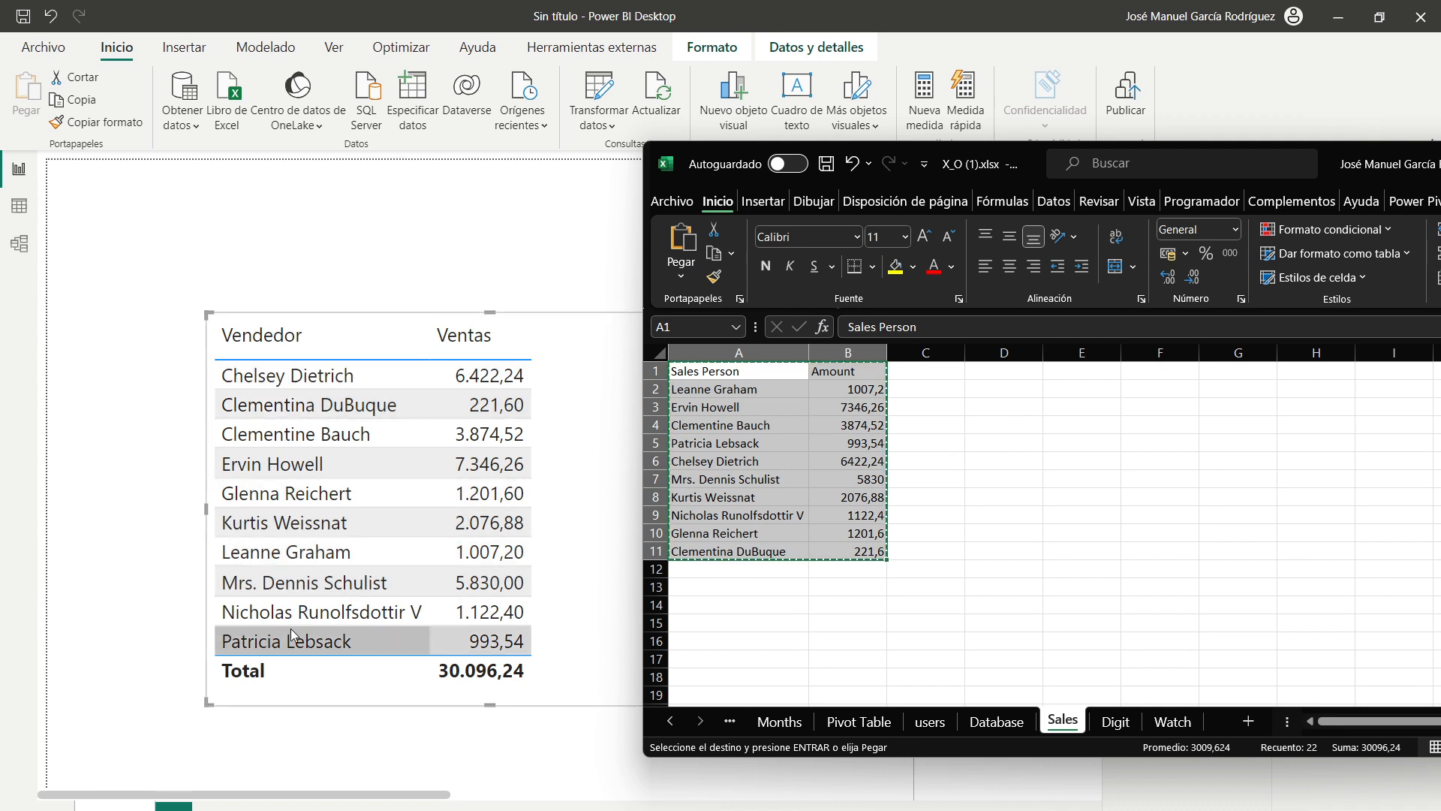
left_click(389, 278)
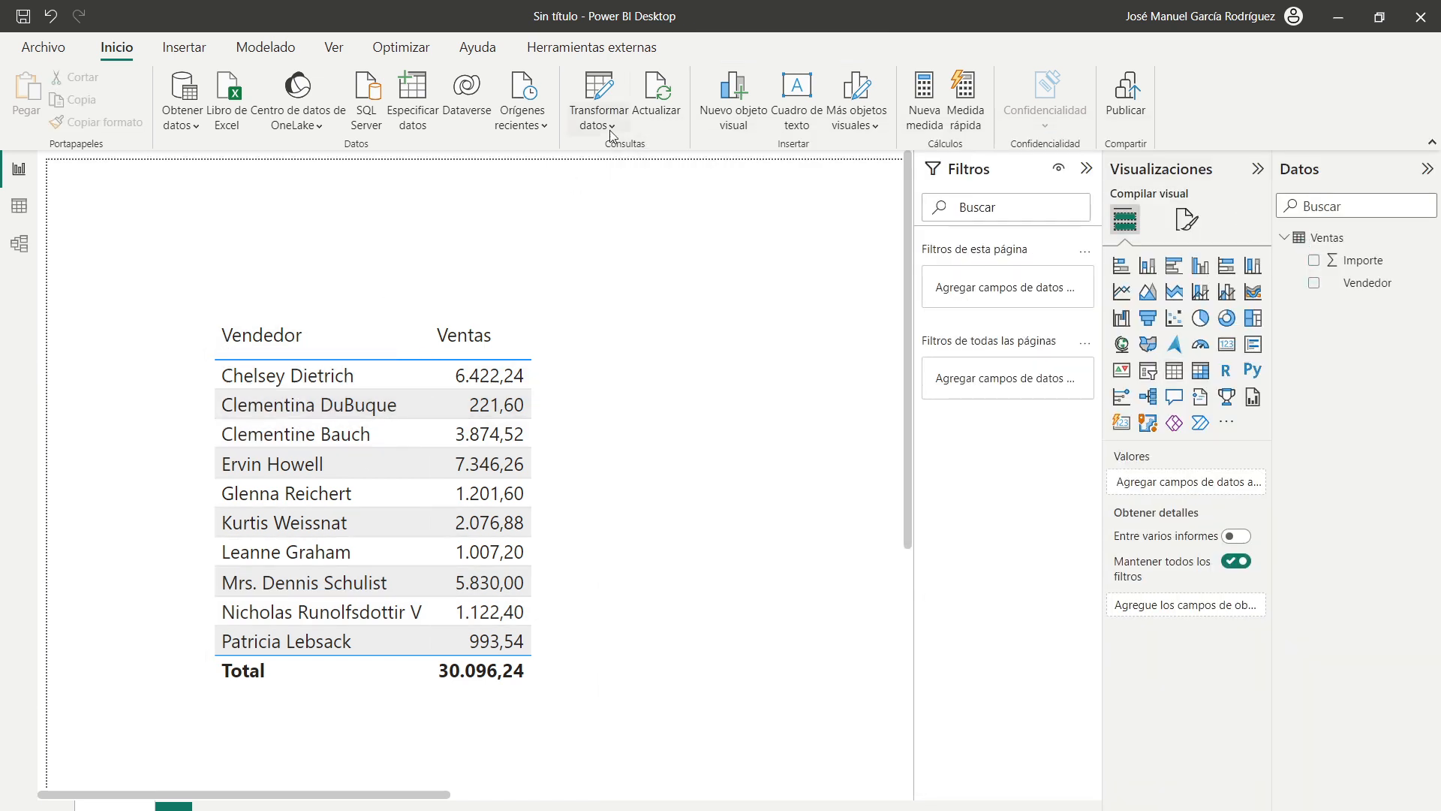
In the Power Query editor, add an index column starting from 1 to Ventas and make it the first column.
left_click(598, 94)
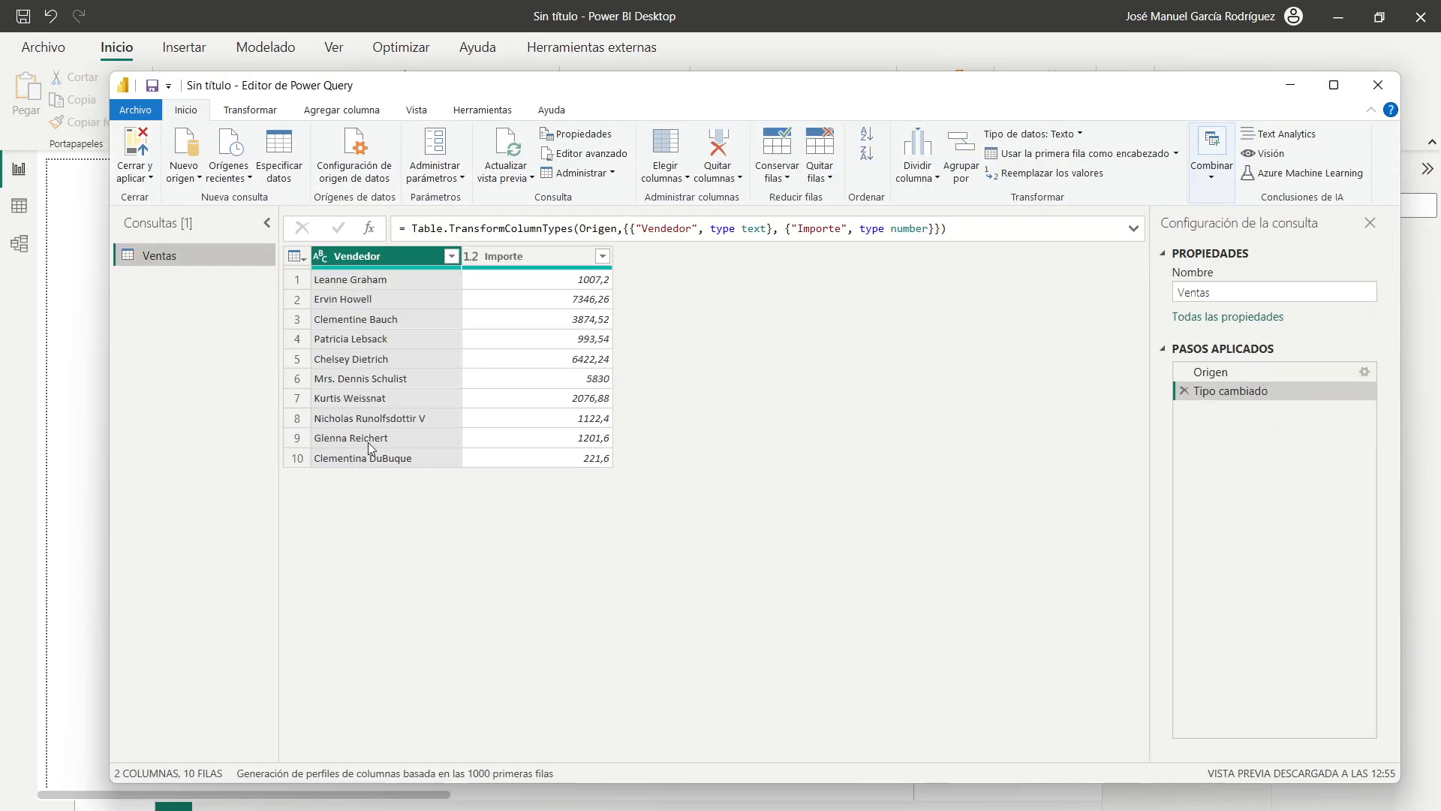
left_click(342, 111)
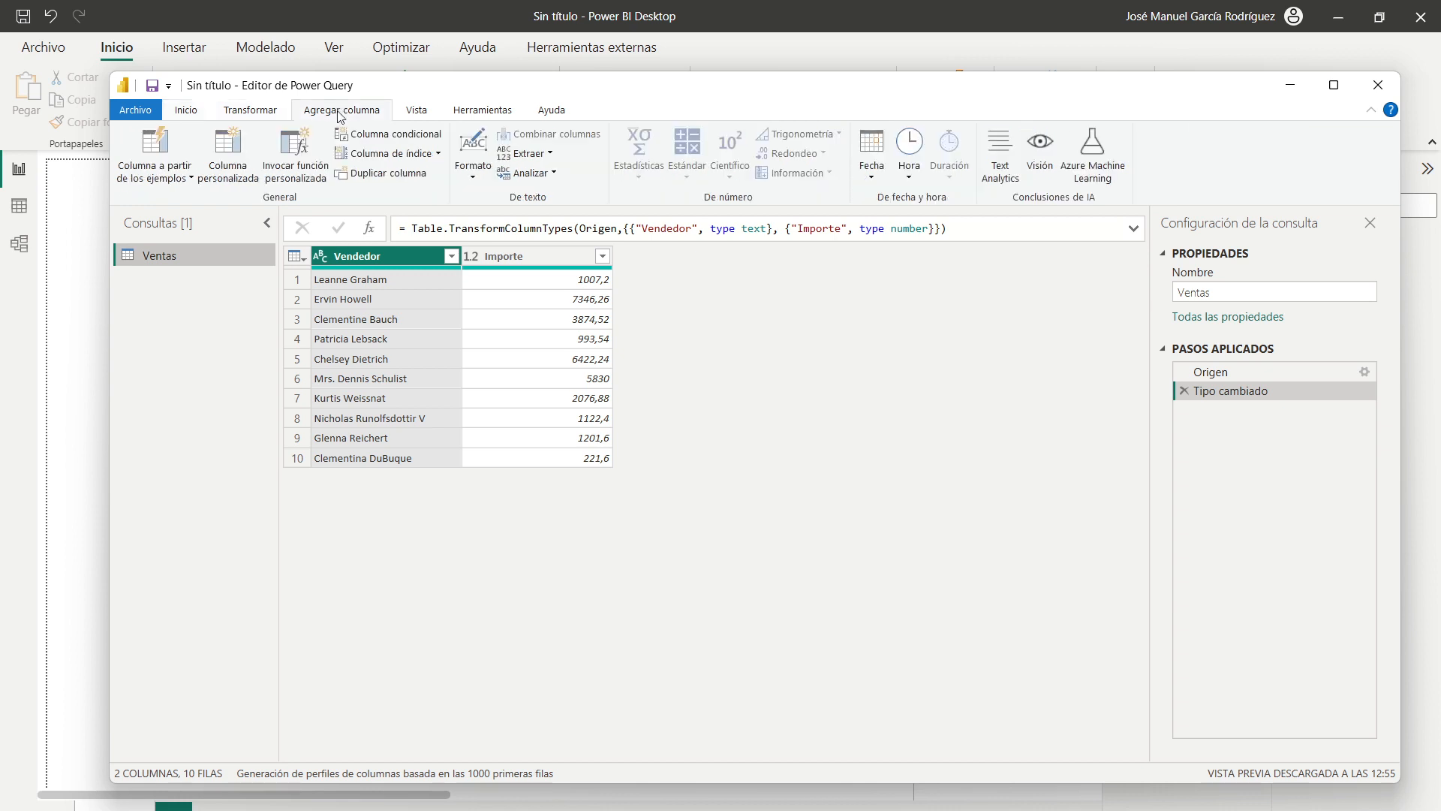
left_click(437, 154)
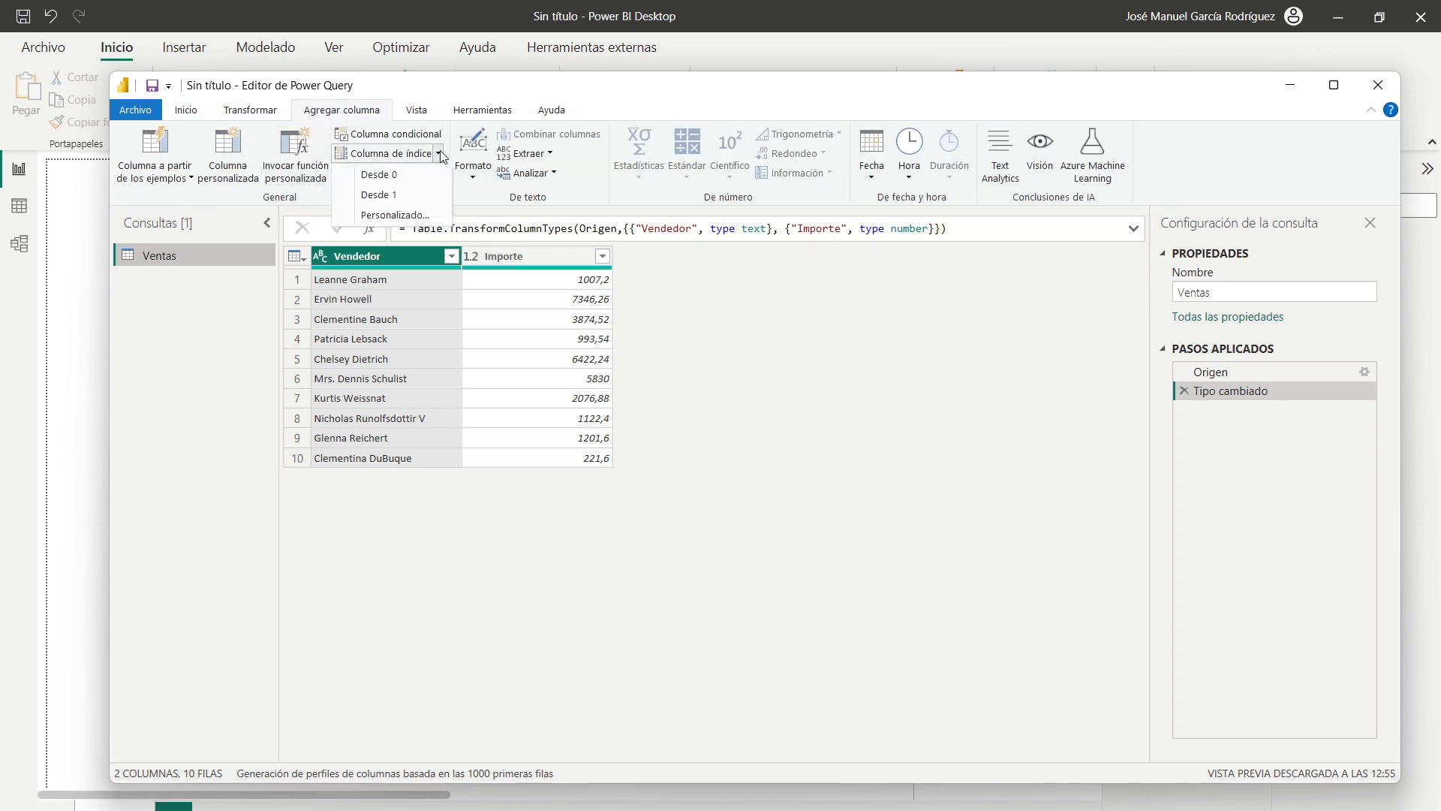
left_click(408, 197)
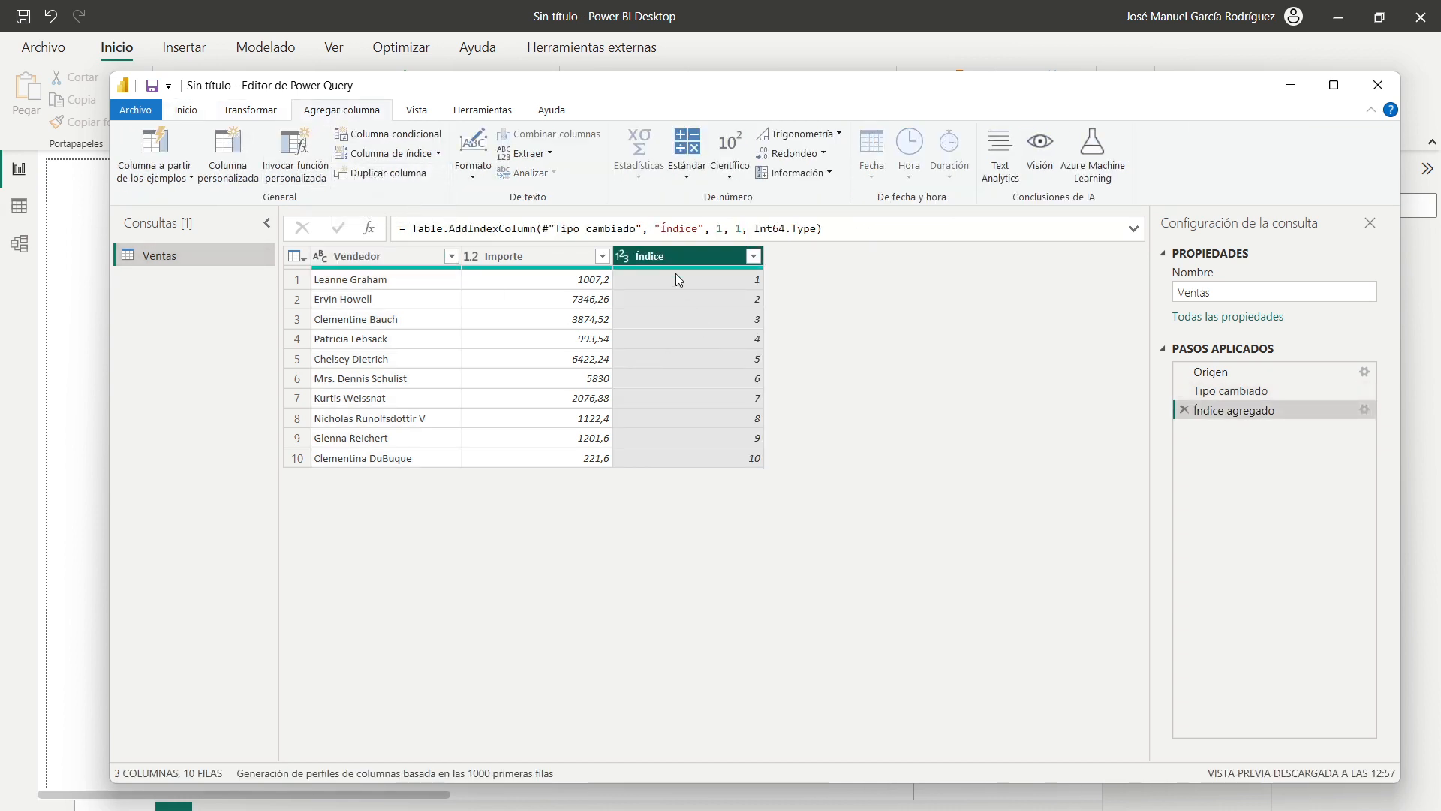
left_click_drag(677, 256, 315, 259)
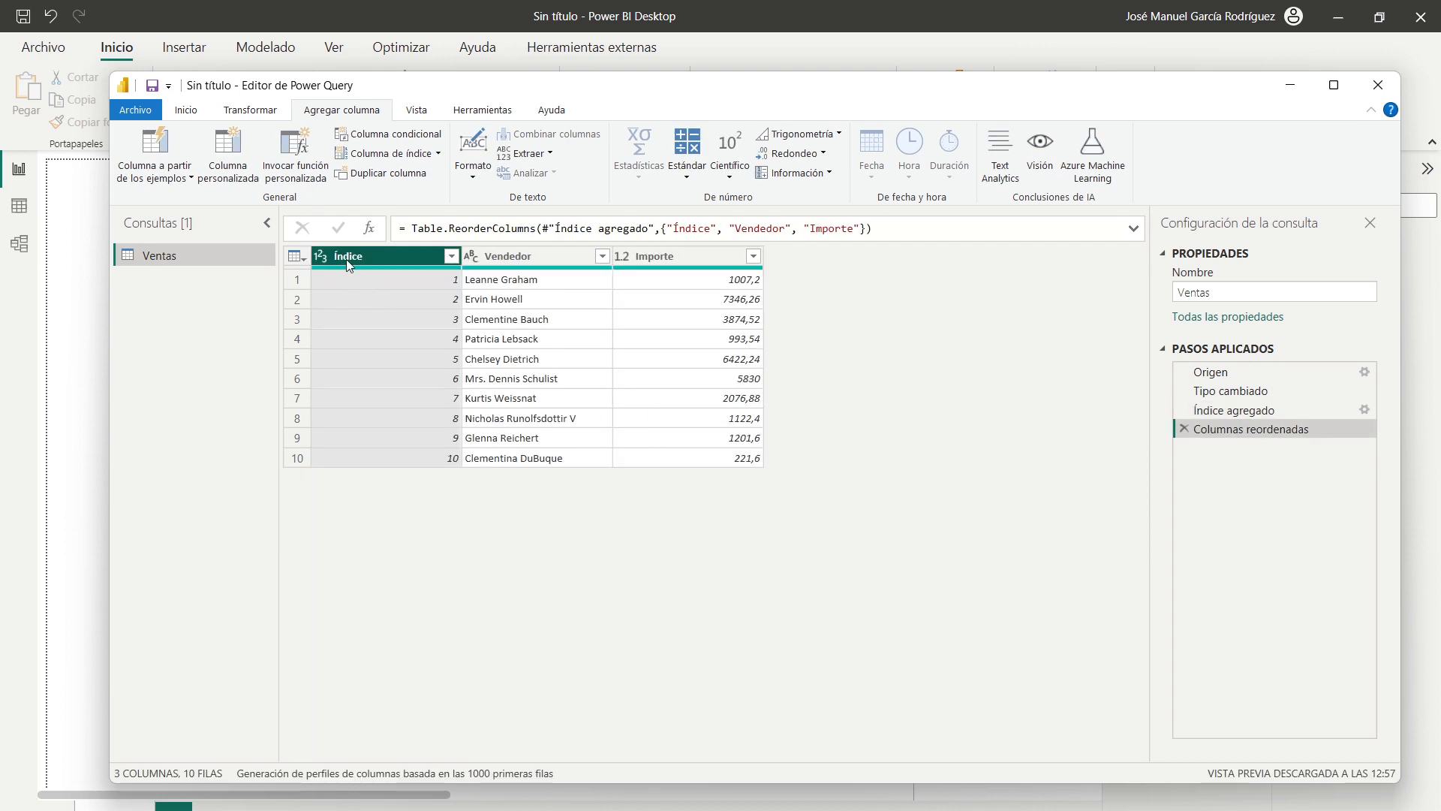
Rename the index column as Indice, without the accent, then close the Power Query editor and apply the changes.
key("F2")
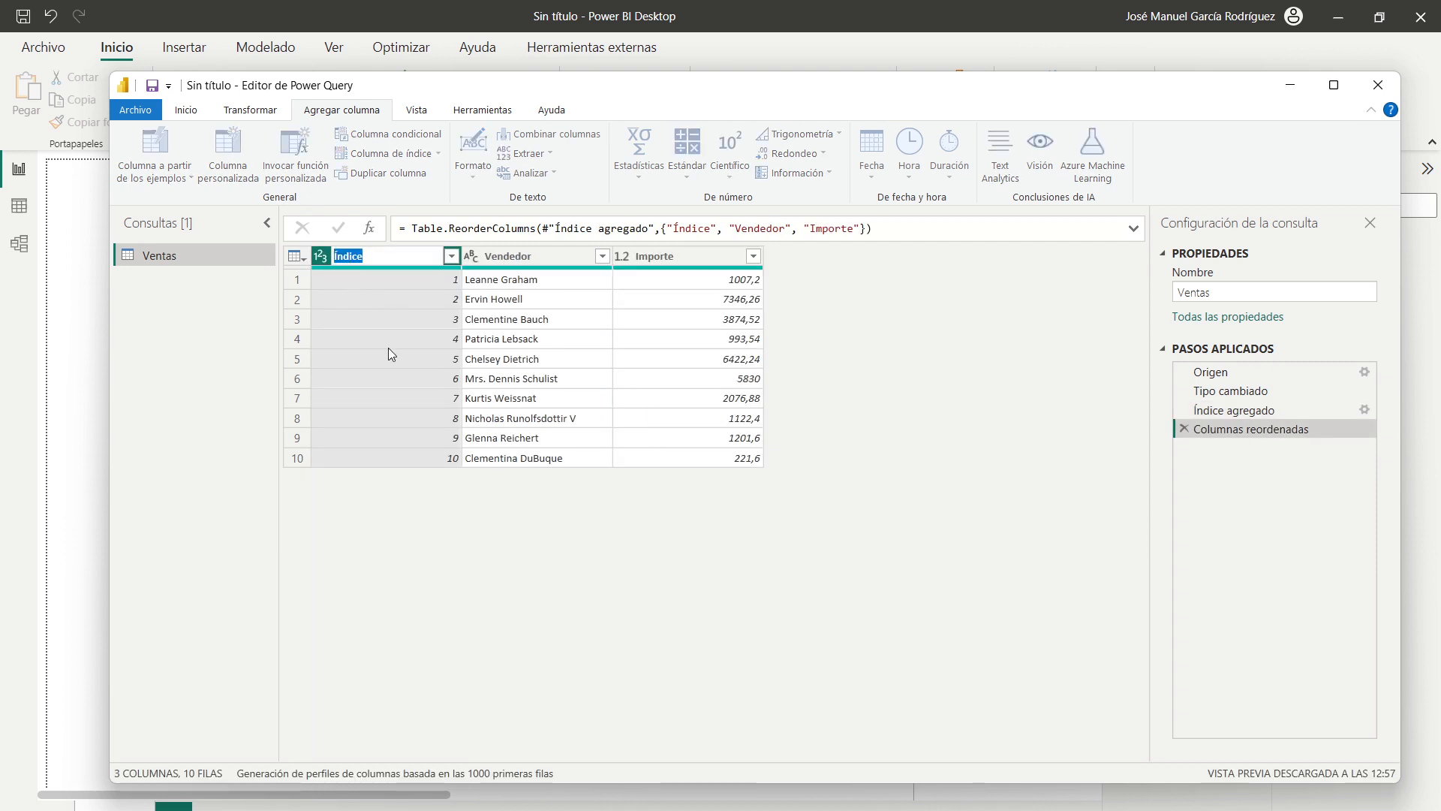
type("Inde")
key("BackSpace")
type("ice")
key("Return")
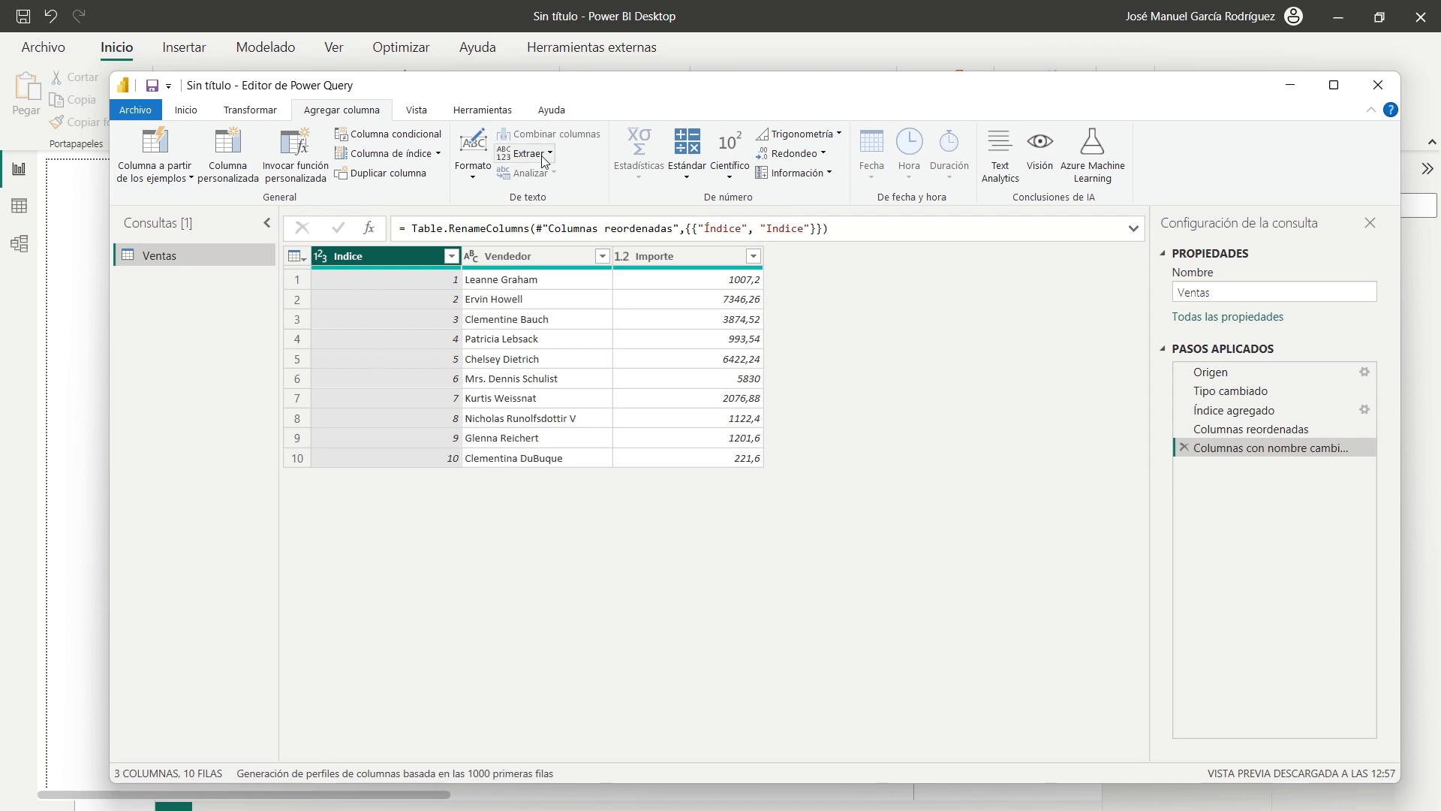
left_click_drag(515, 96, 512, 130)
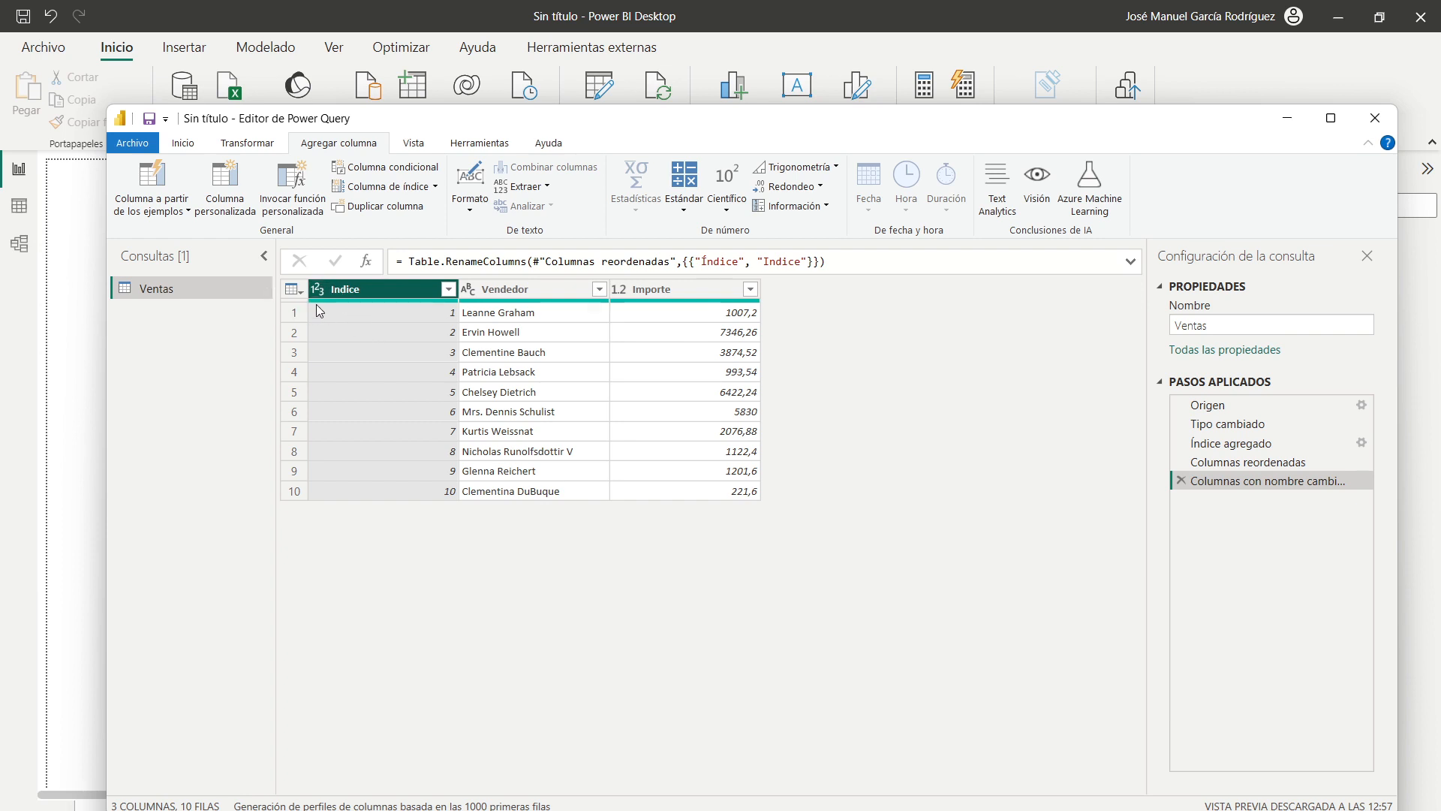
left_click(192, 148)
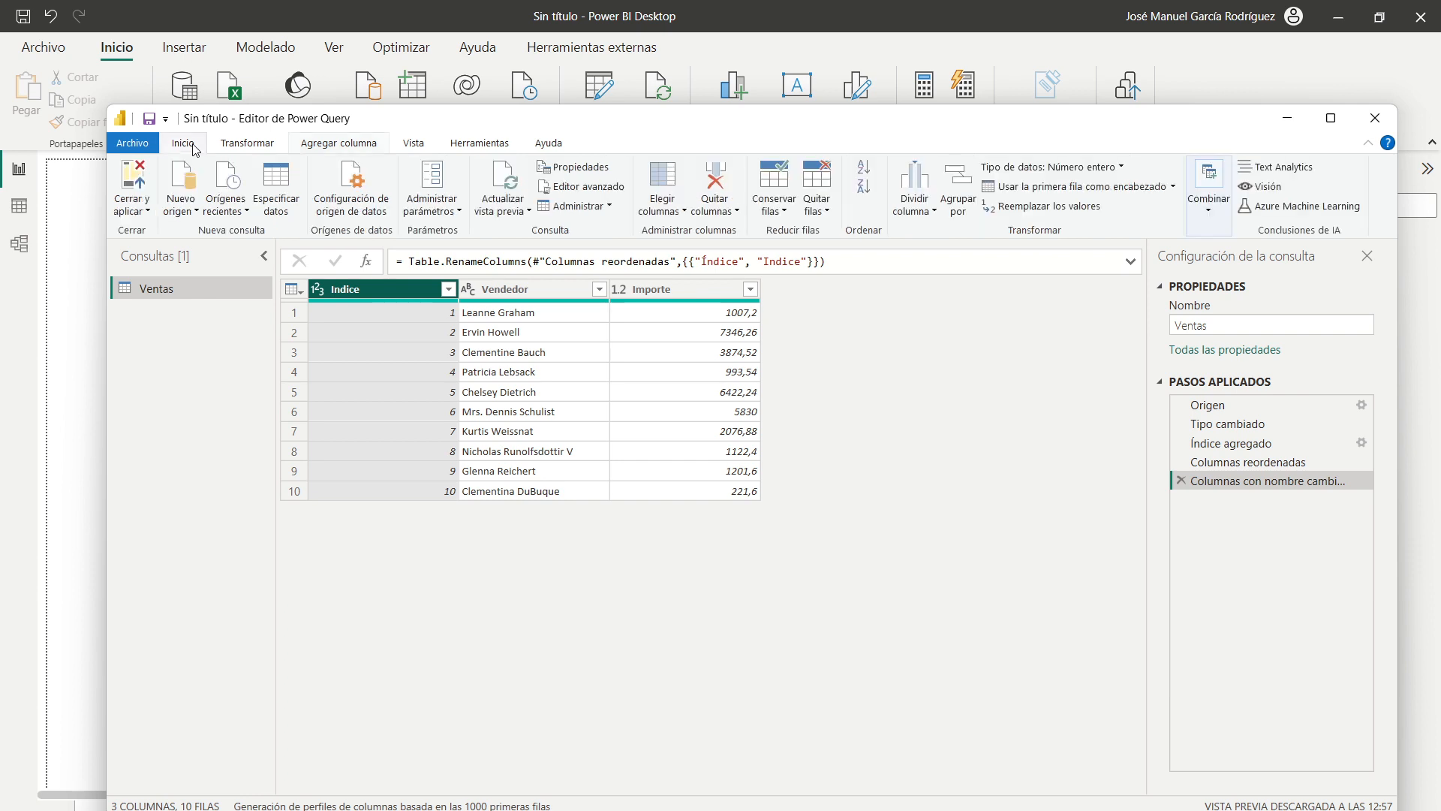
left_click(141, 182)
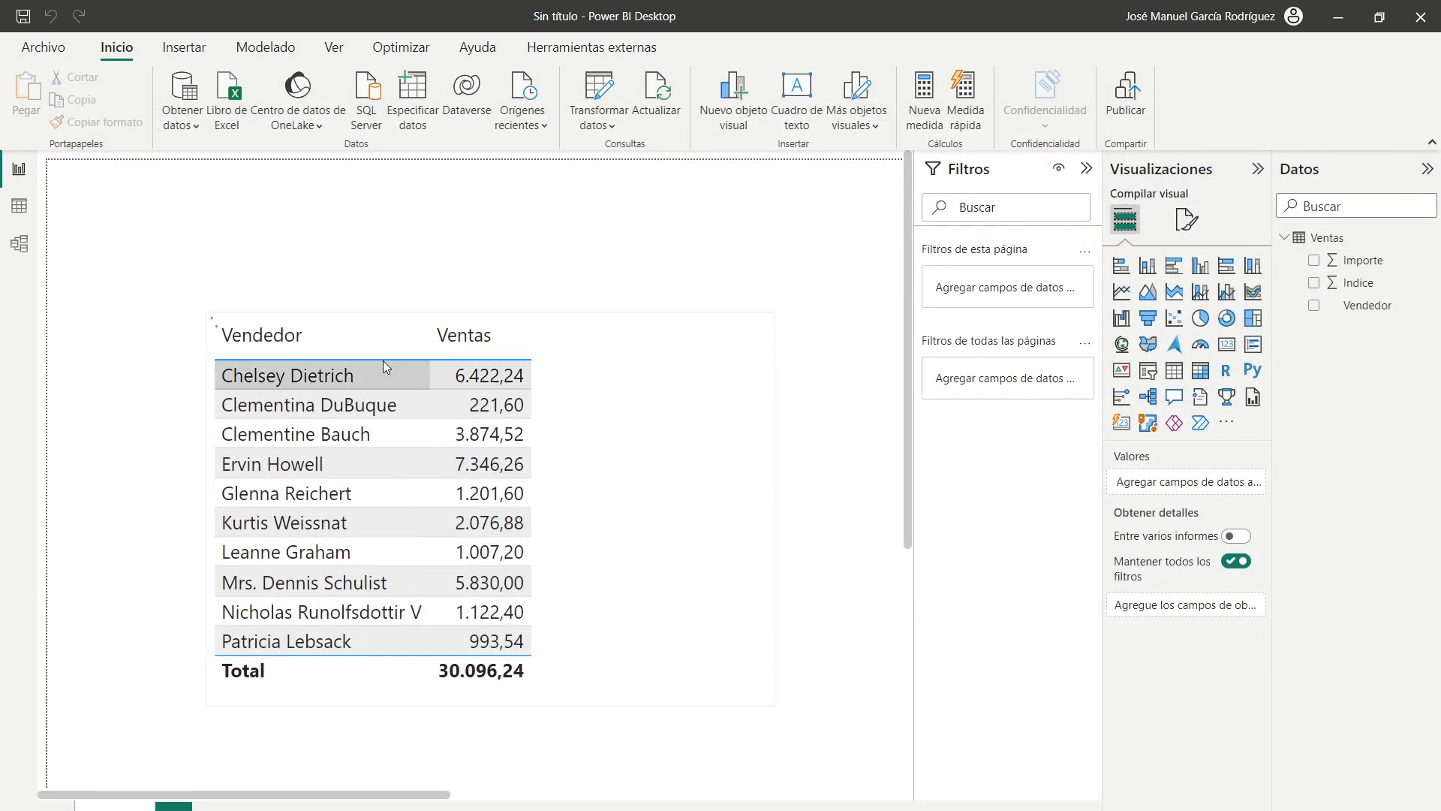
Set the Vendedor field to sort by the Indice column.
left_click(1374, 306)
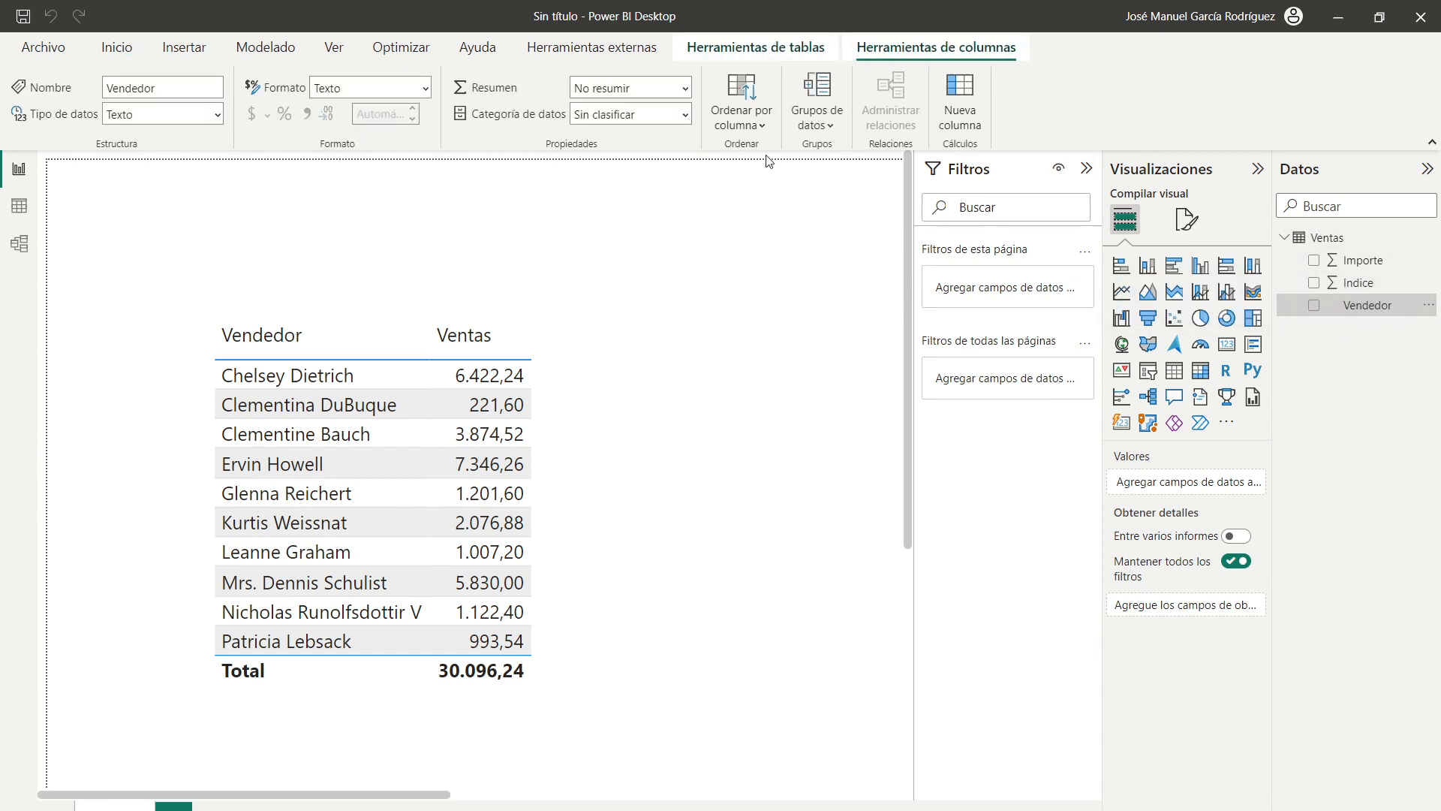
left_click(742, 118)
left_click(733, 222)
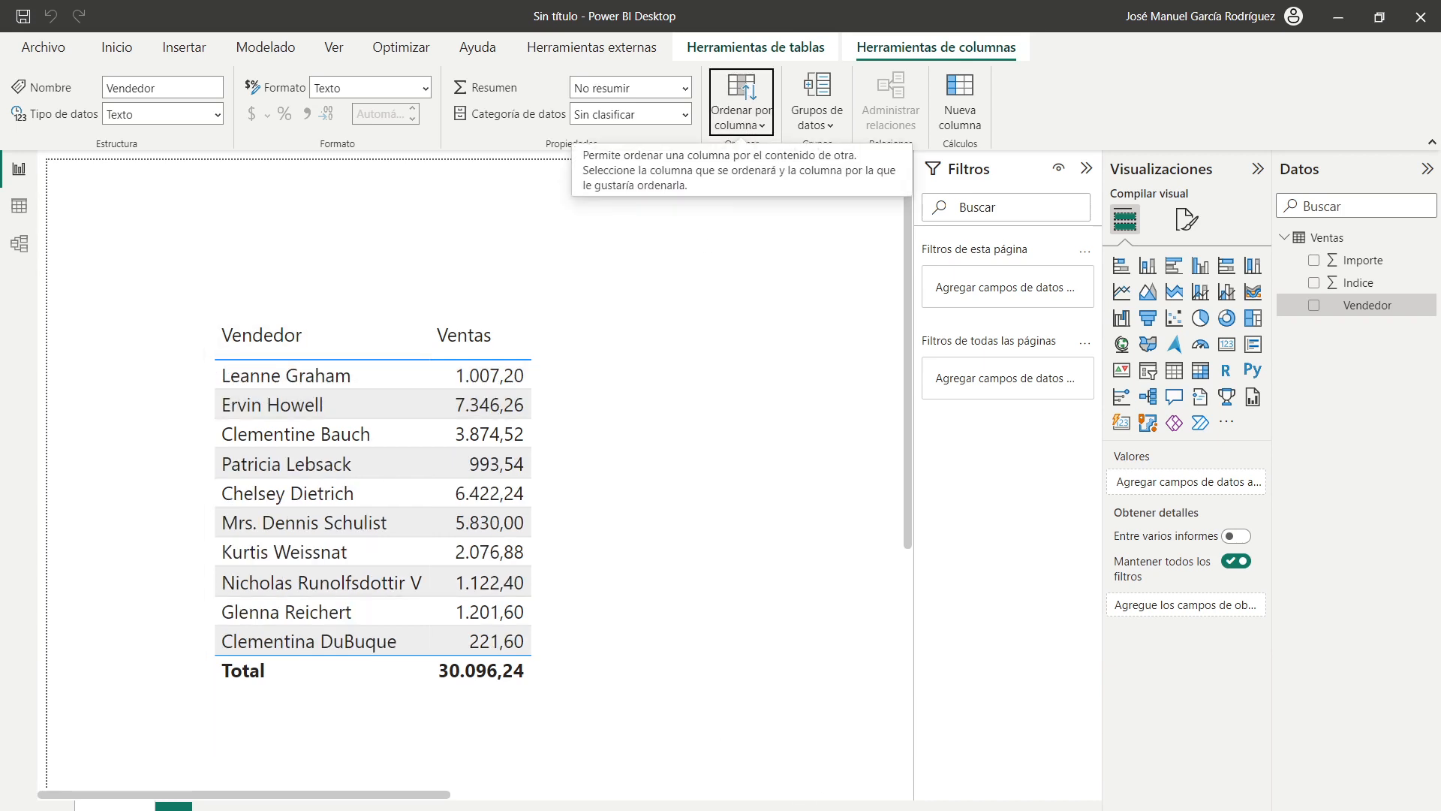
Compare the salesperson order in the Excel workbook with the table visual, and return to Power BI with the visual selected.
key("alt+Tab")
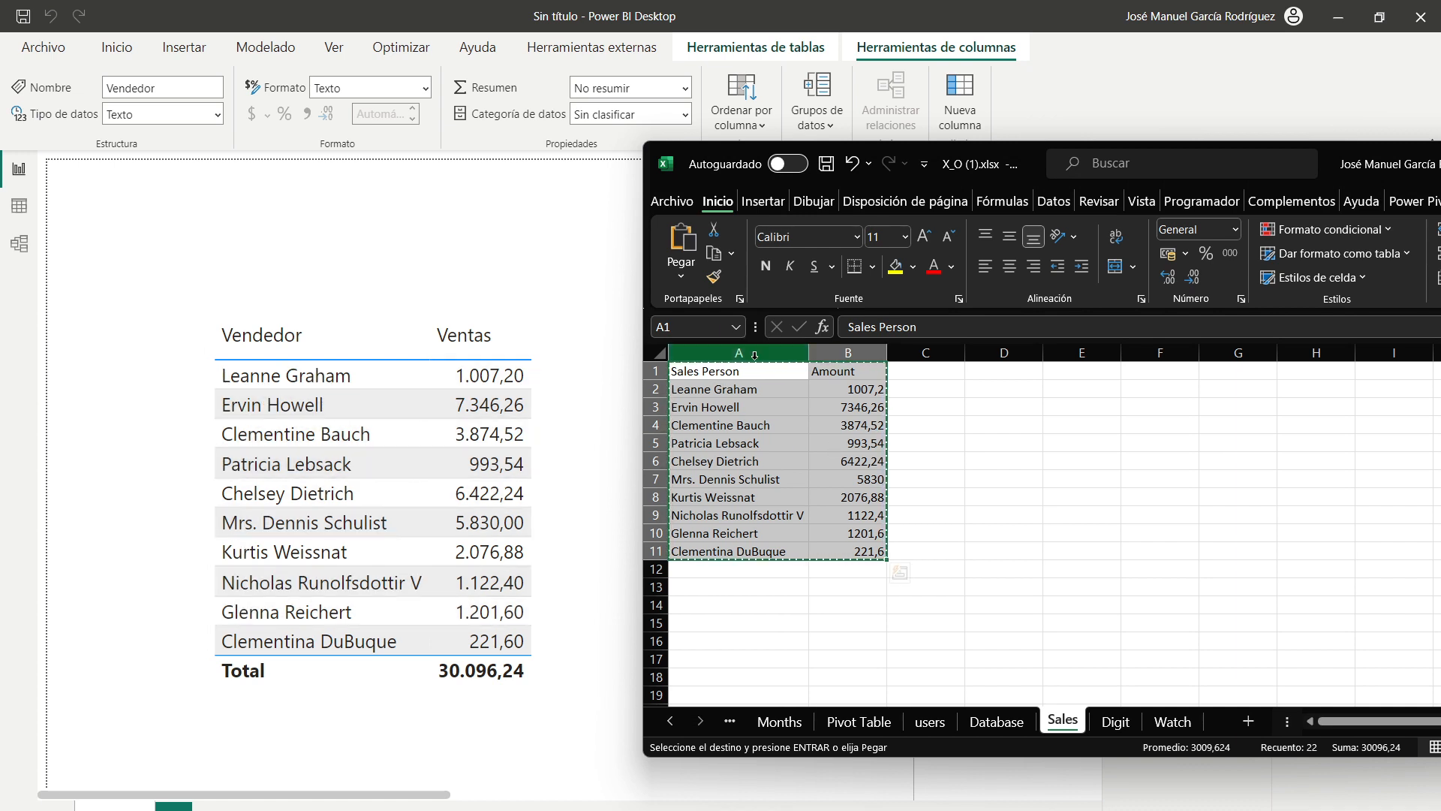
left_click(591, 266)
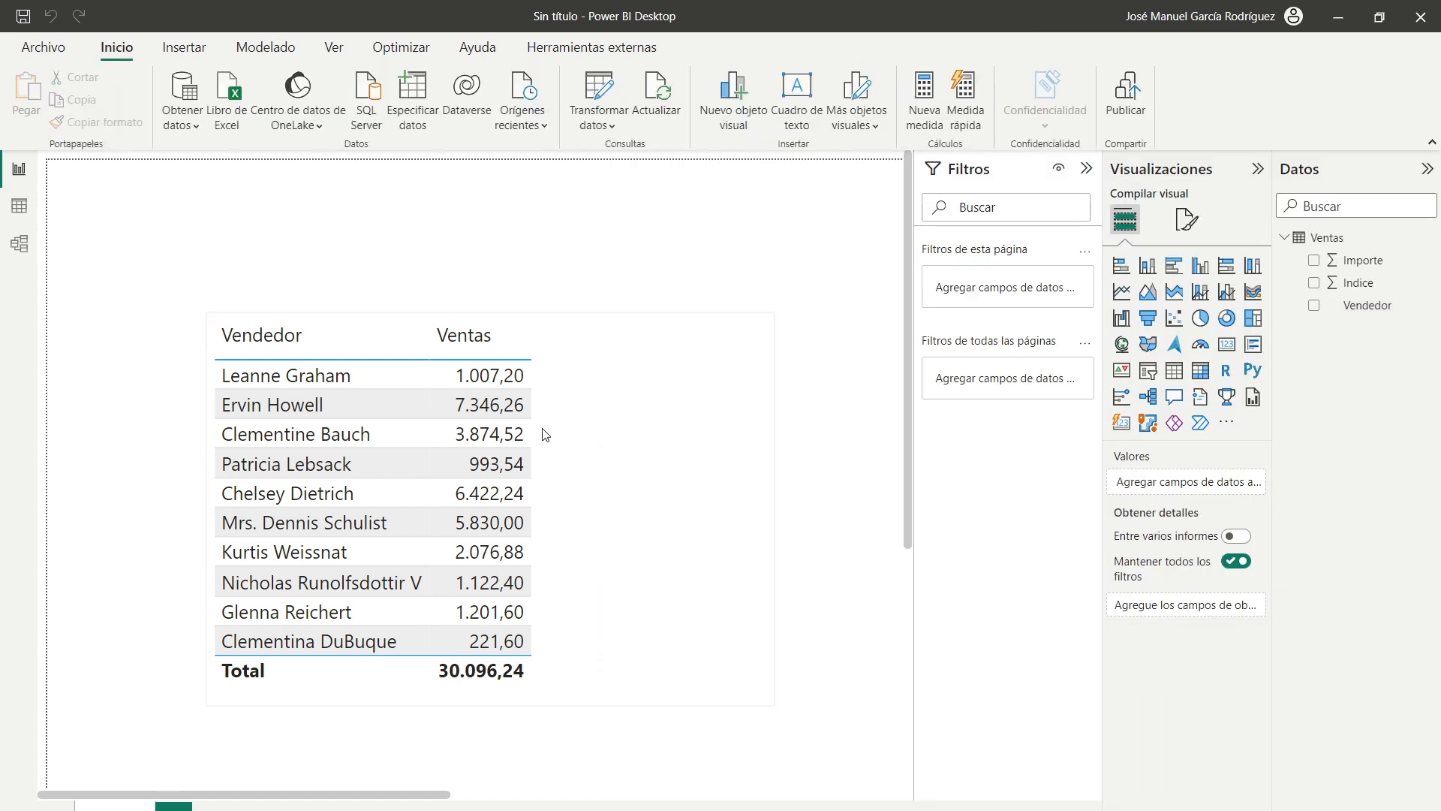
left_click(623, 431)
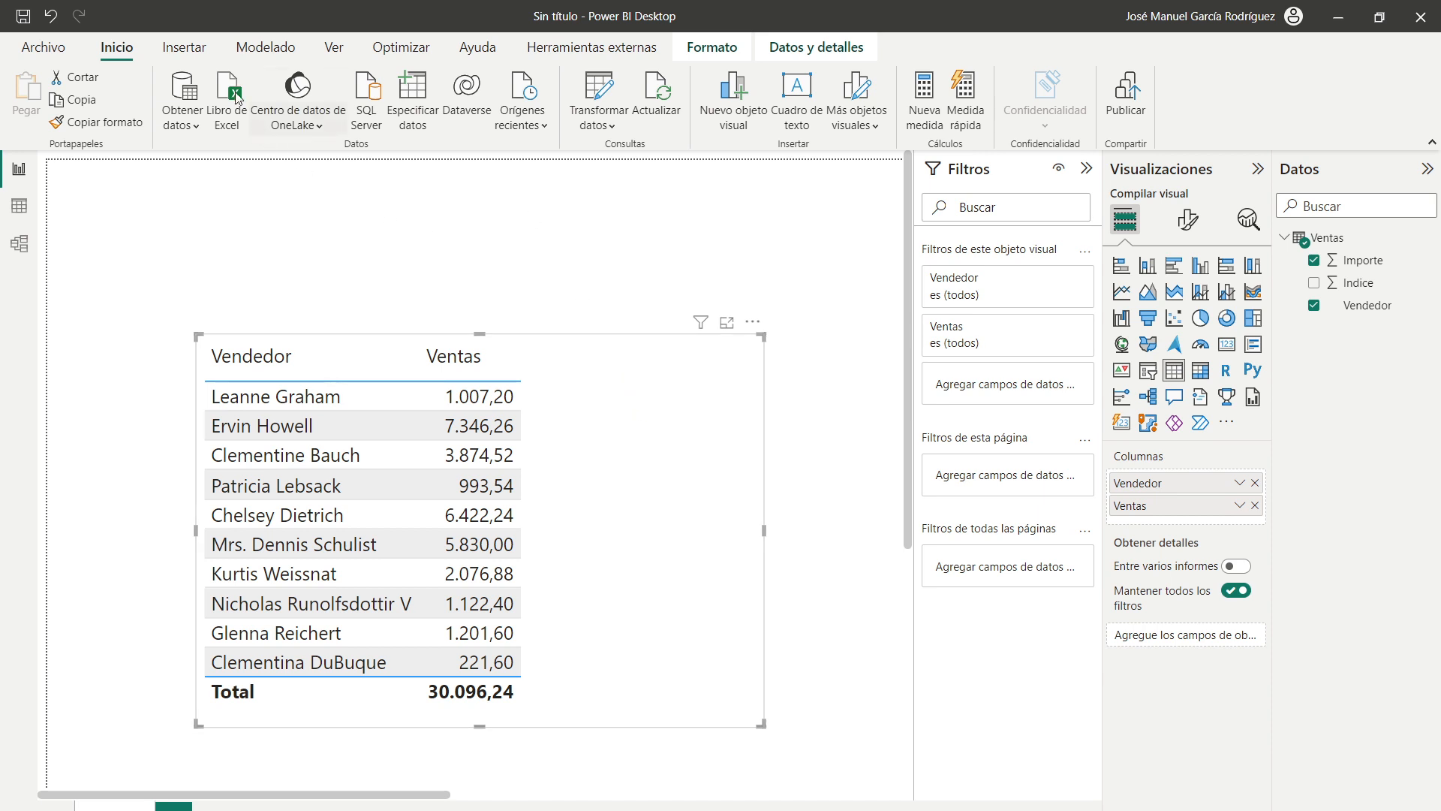
Create a calculated table and start its formula on a second line as a filter over the Ventas table.
left_click(270, 46)
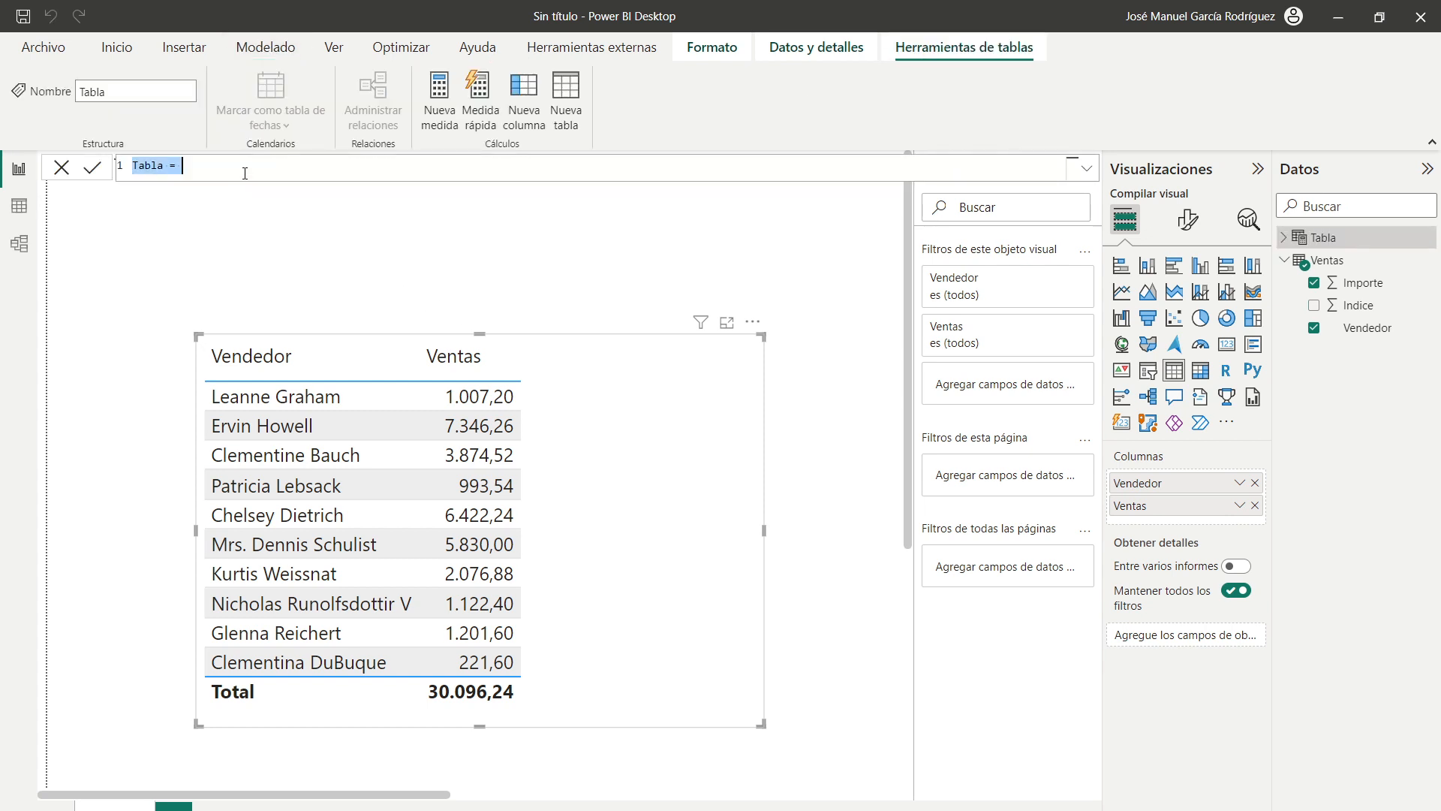
left_click(246, 172)
scroll(274, 169, "up", 5)
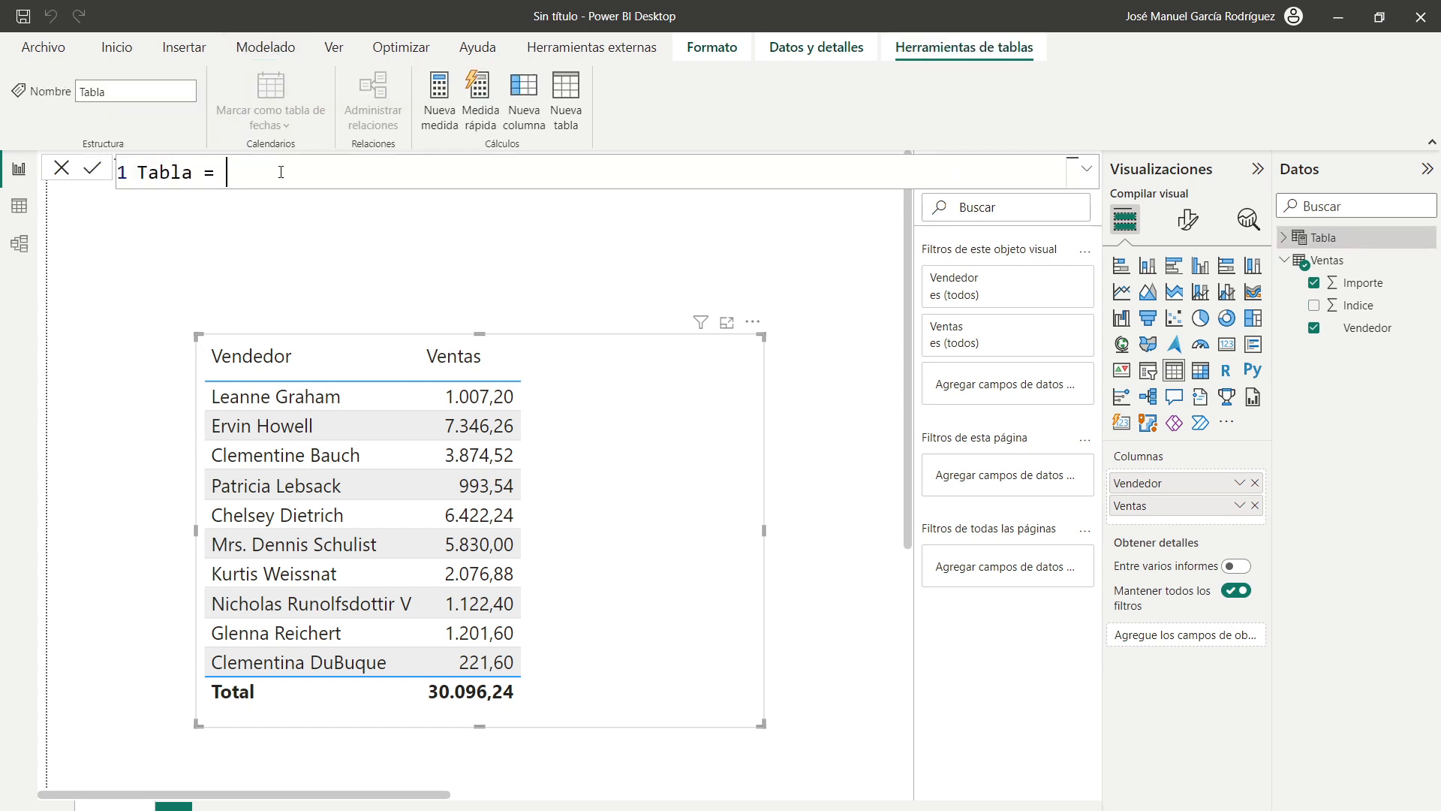
key("shift+Return")
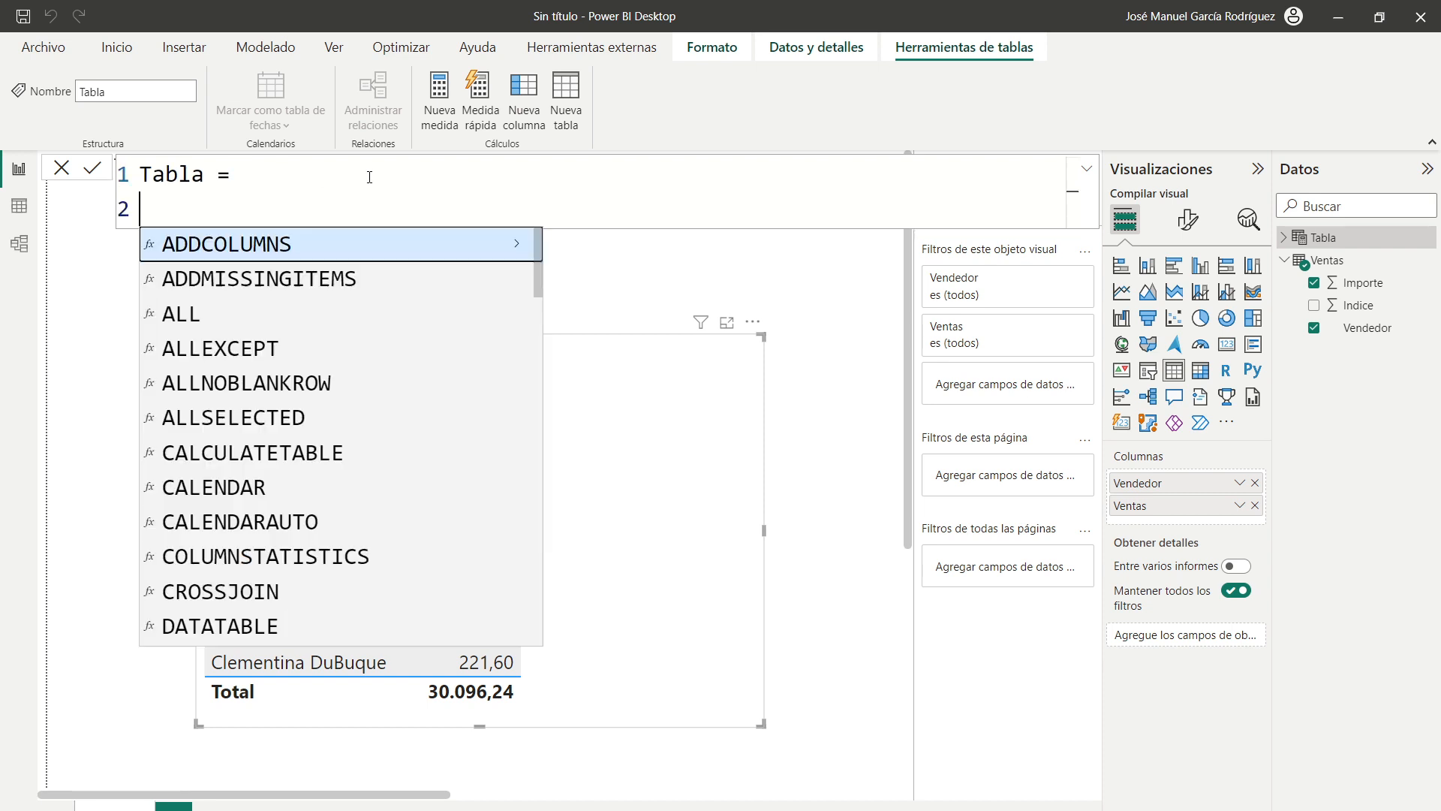
type("filer(")
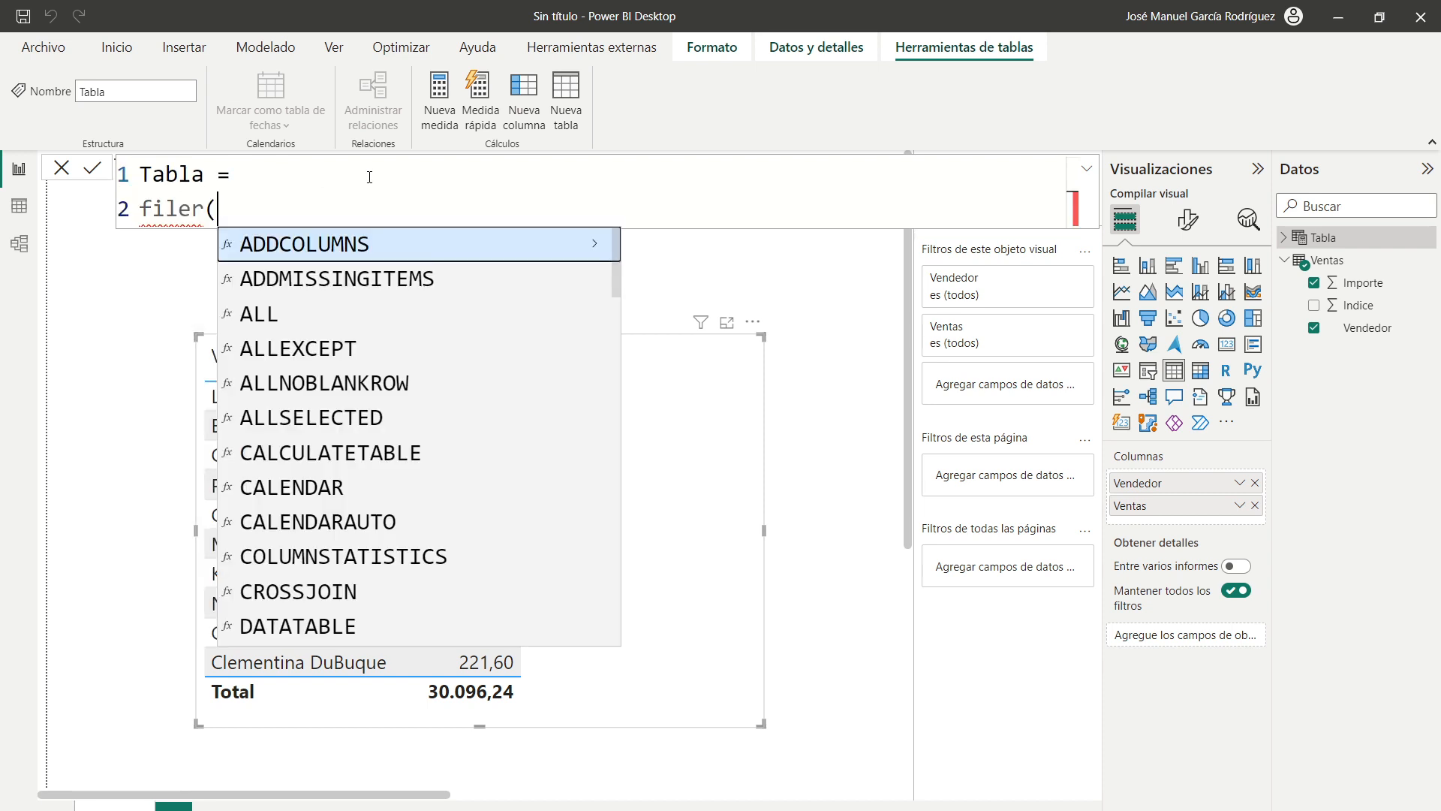
type("s")
key("BackSpace")
type("ven")
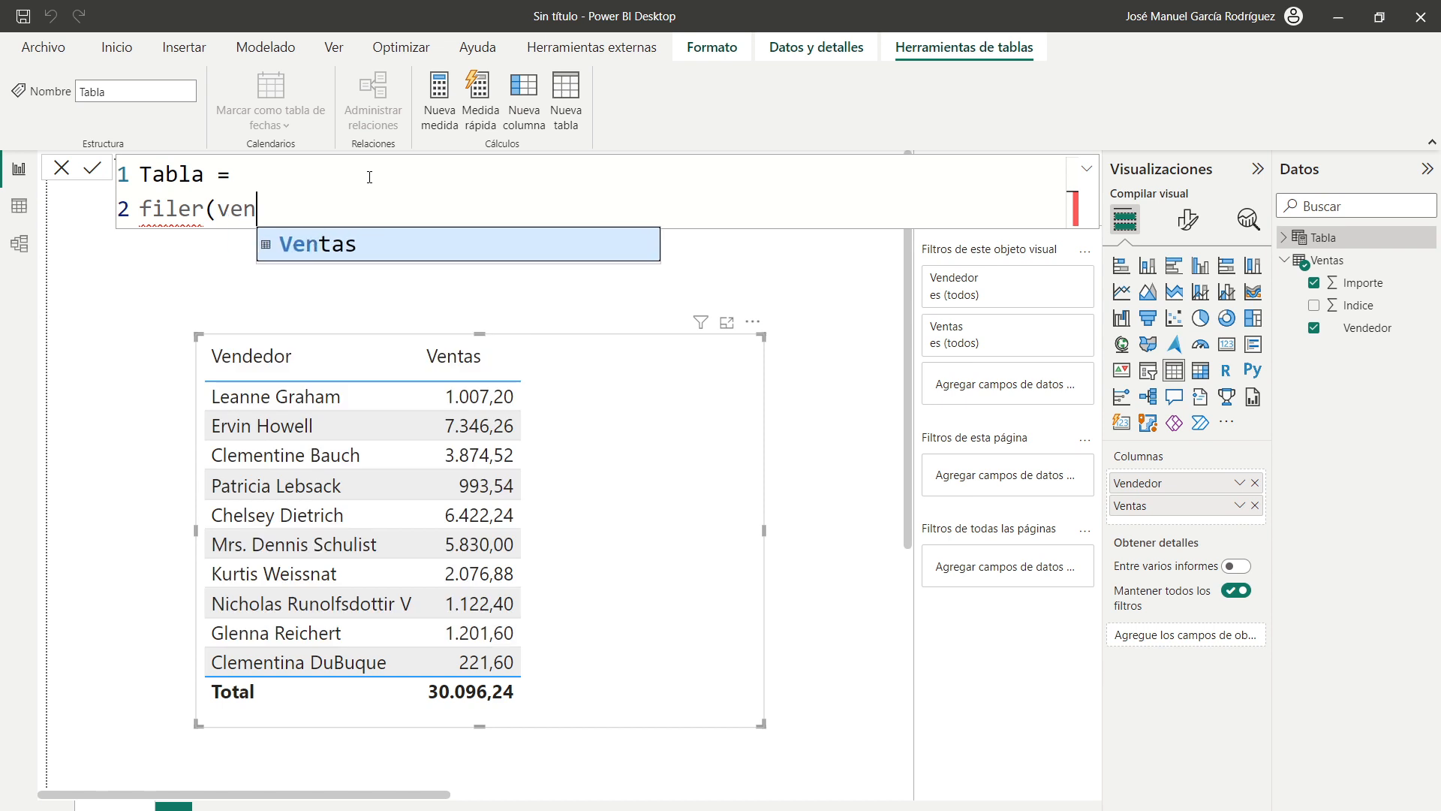
key("Tab")
type(",[imp")
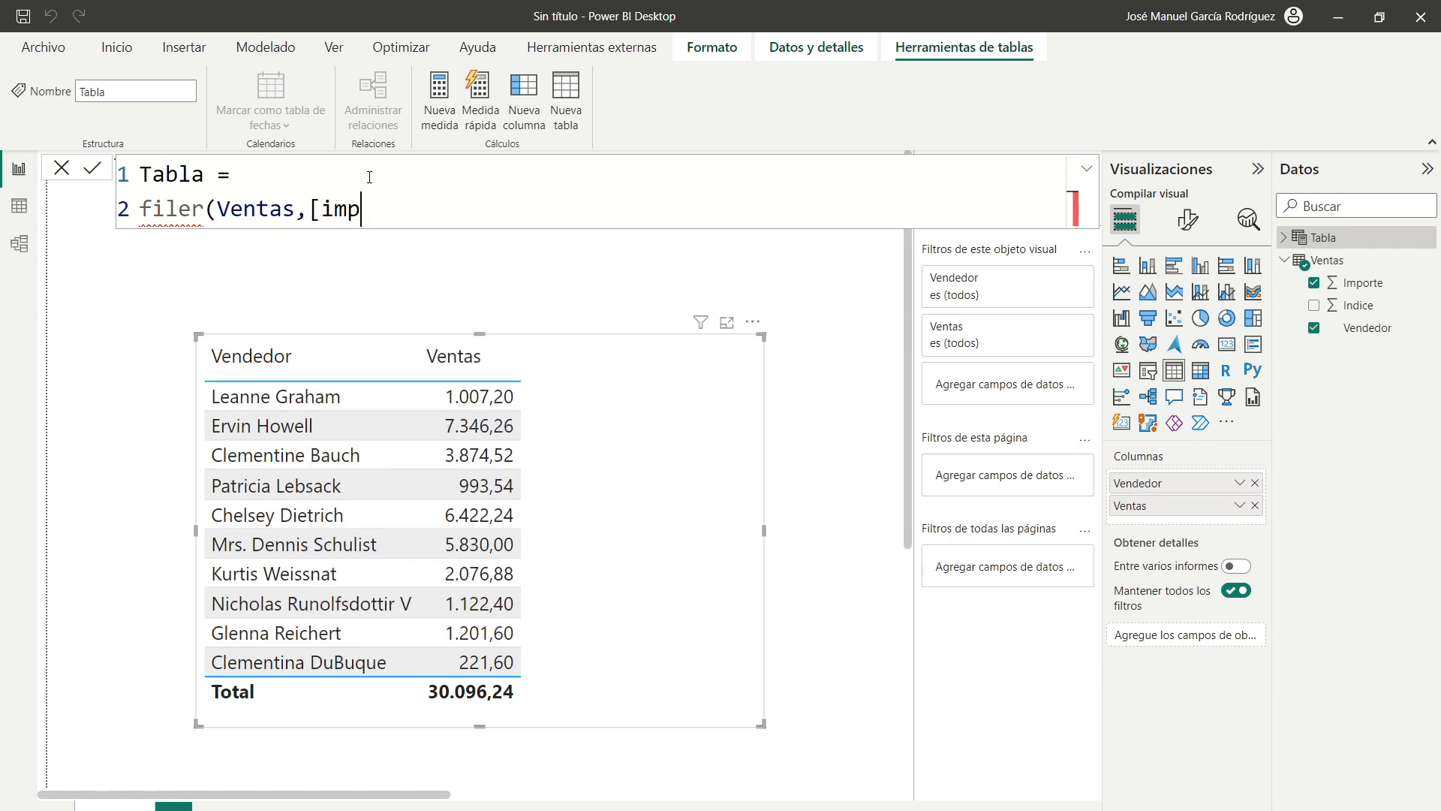
Remove the partly written Importe reference from the formula and correct the function name to filter.
type("orte")
key("BackSpace")
key("BackSpace")
key("BackSpace")
key("BackSpace")
key("BackSpace")
key("BackSpace")
key("BackSpace")
double_click(178, 209)
type("filter")
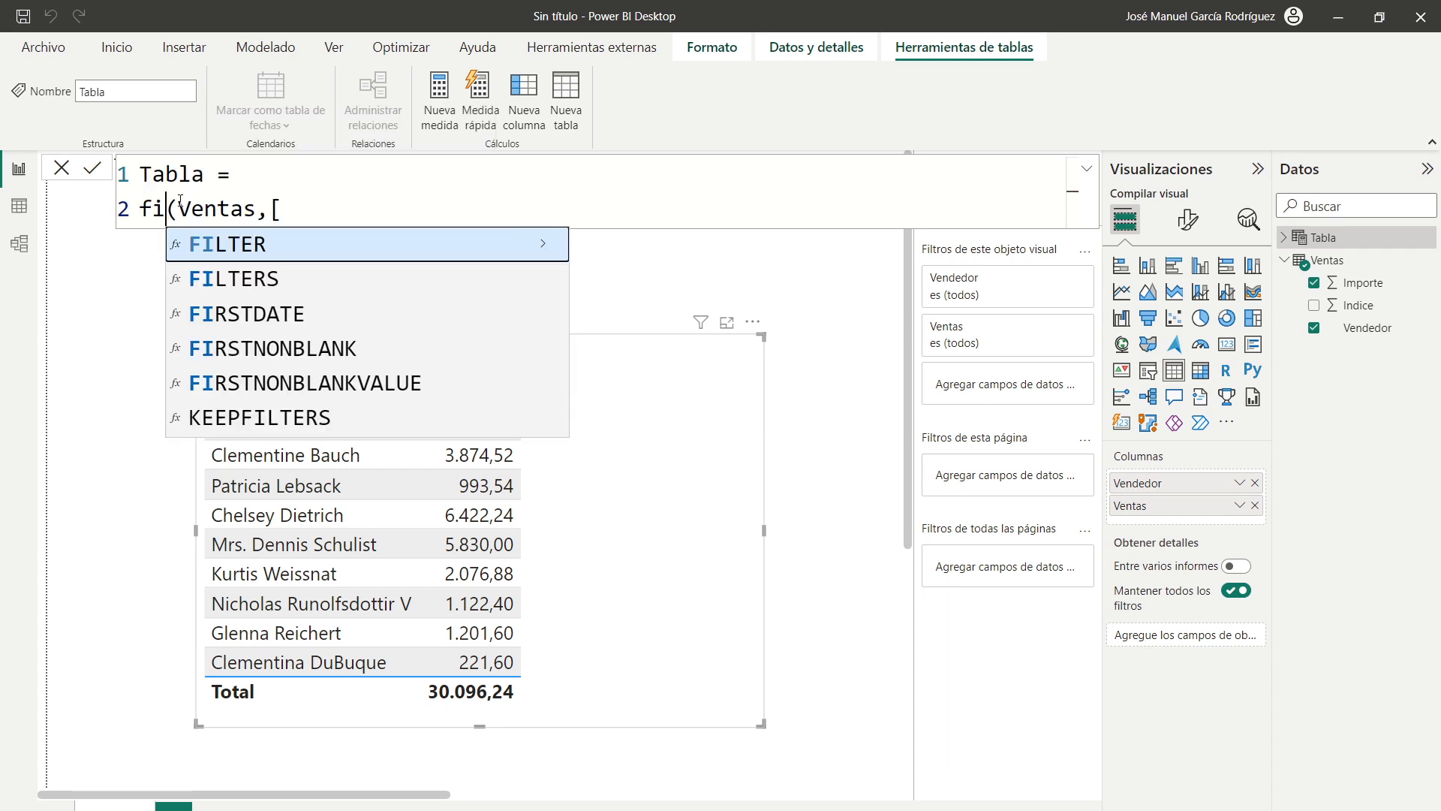
Complete the filter condition as [Importe]>1500 and commit the calculated table's formula.
left_click(368, 208)
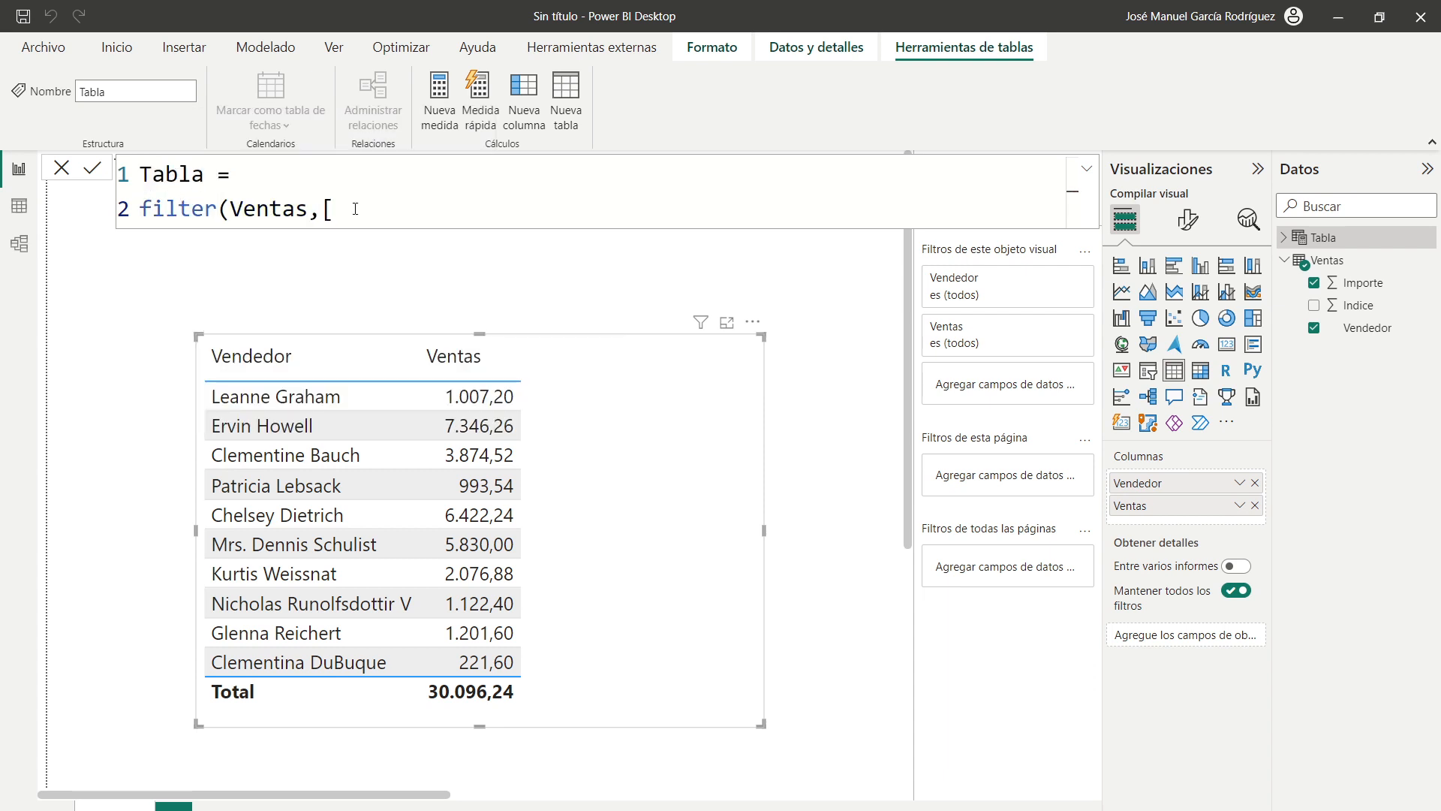
type("Importe],")
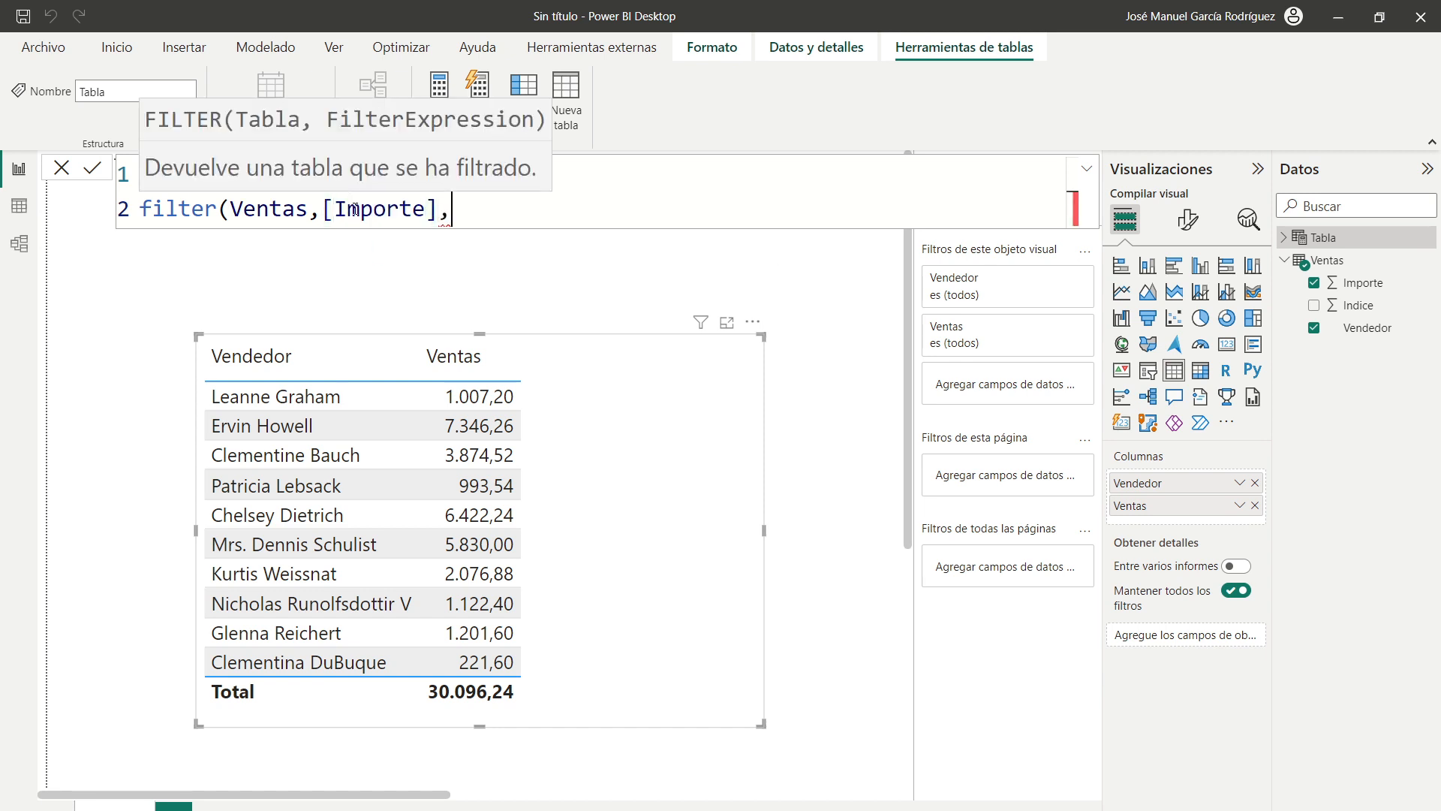
key("BackSpace")
type(">1500)")
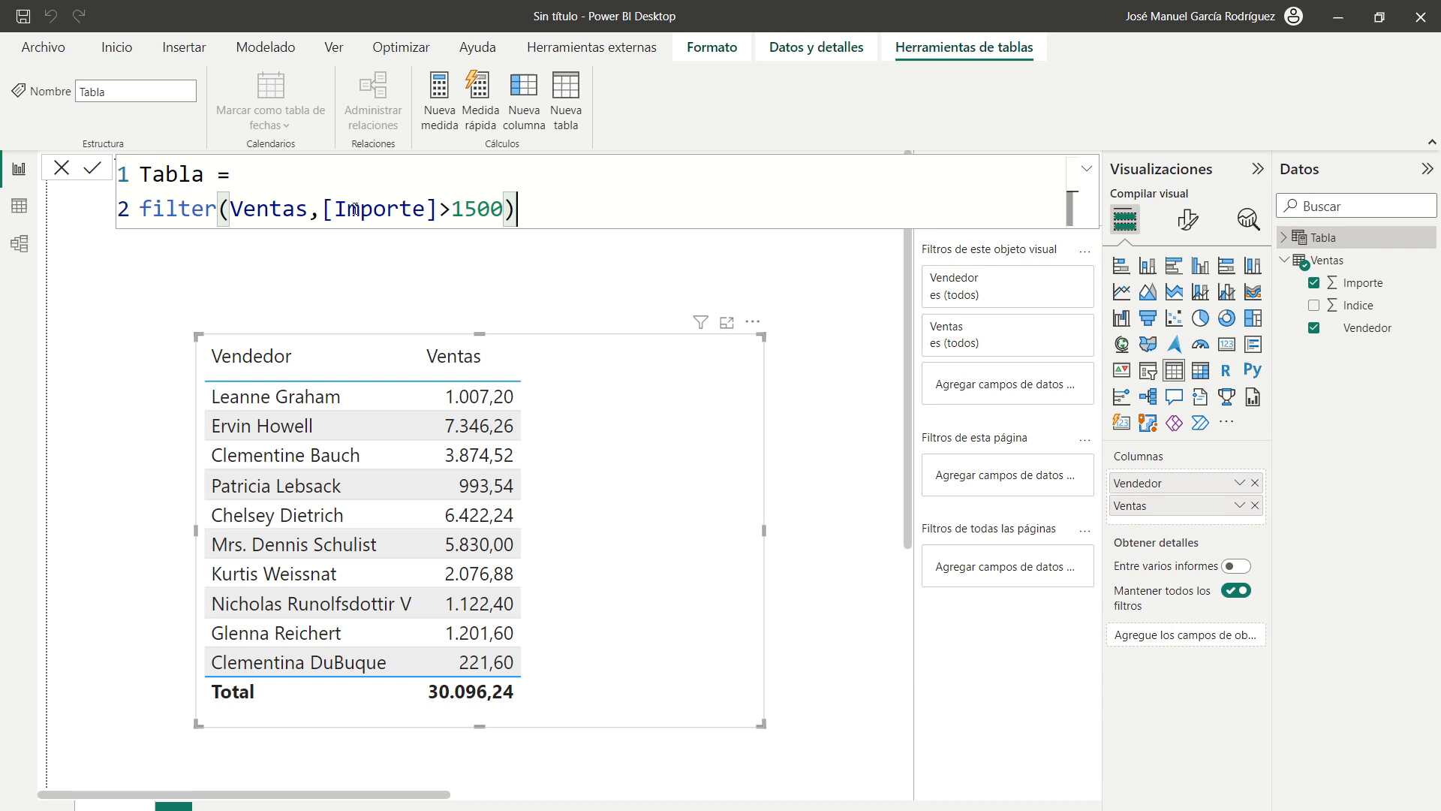
key("Return")
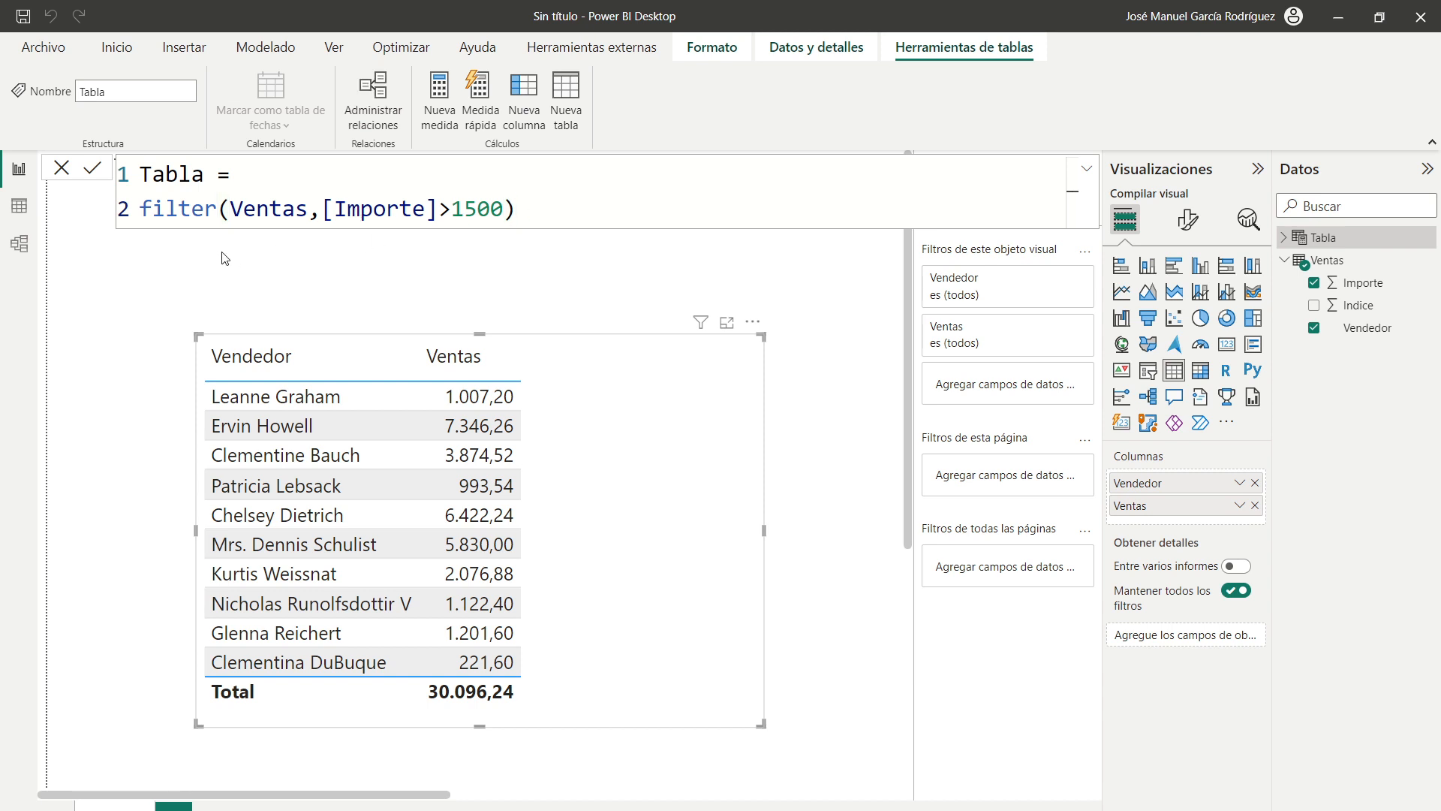
Compare the rows of the filtered Tabla with those of the Ventas table in the data view.
left_click(27, 210)
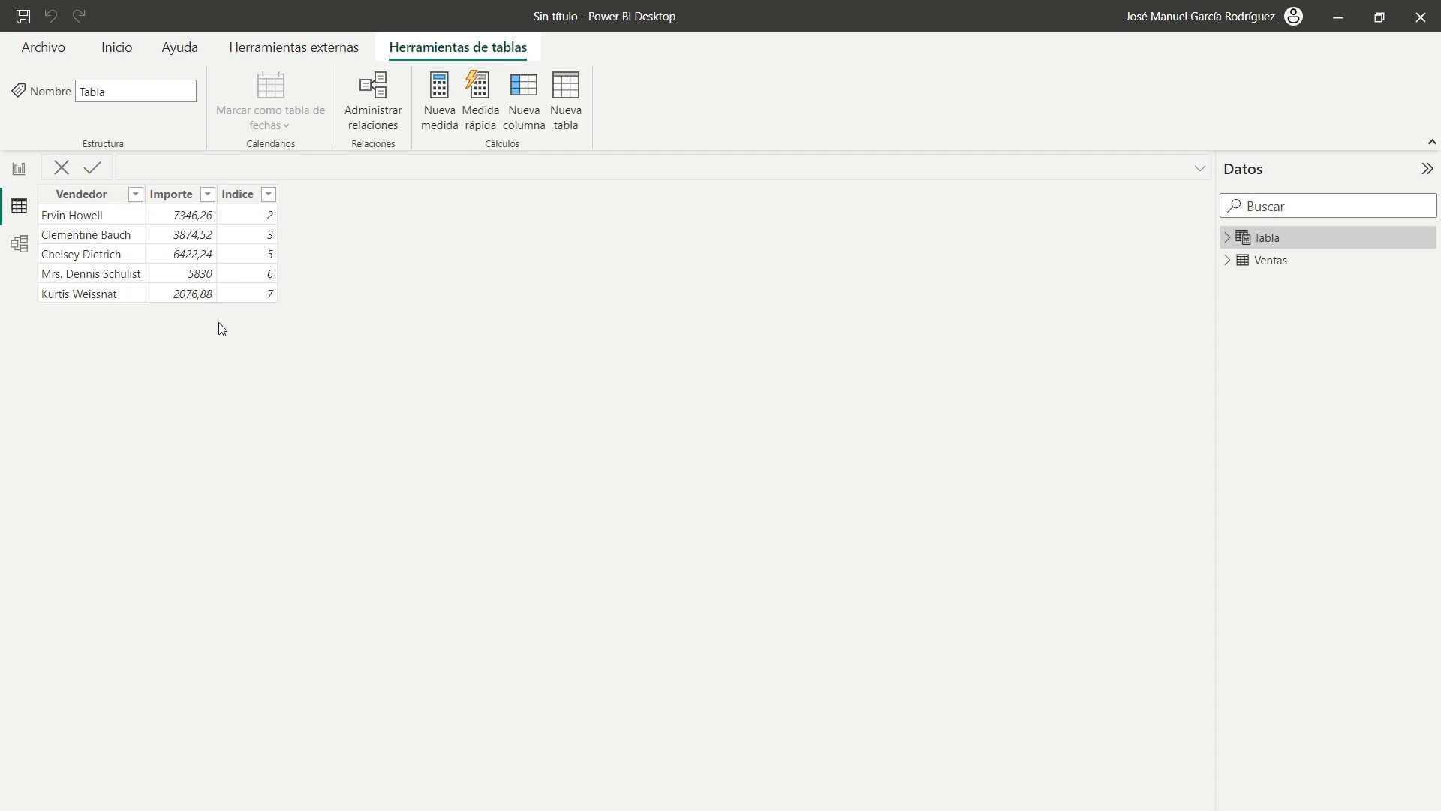
left_click(1288, 263)
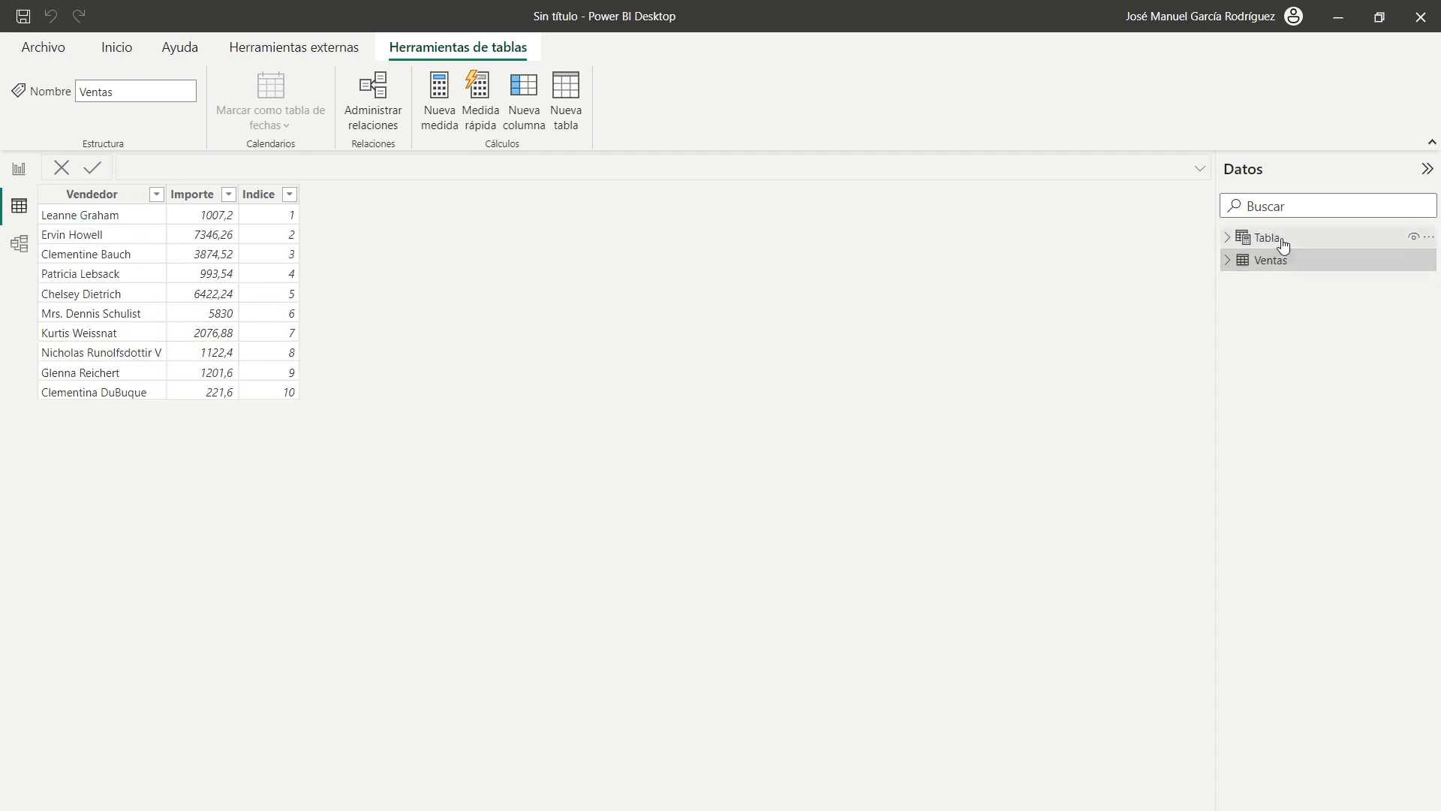
left_click(1266, 239)
Store the filter expression in Tabla's formula in a variable named t1.
left_click(350, 180)
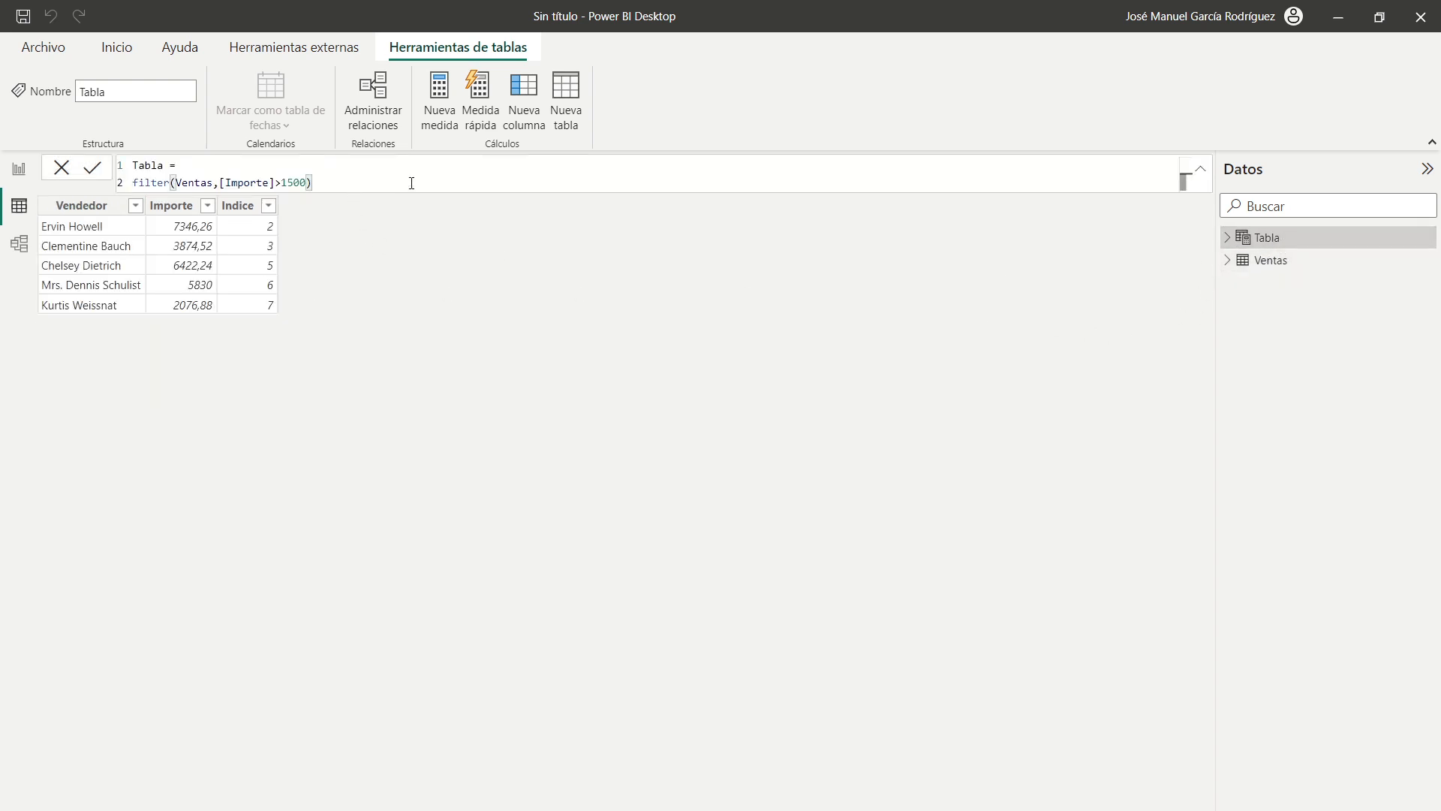
scroll(411, 183, "up", 5)
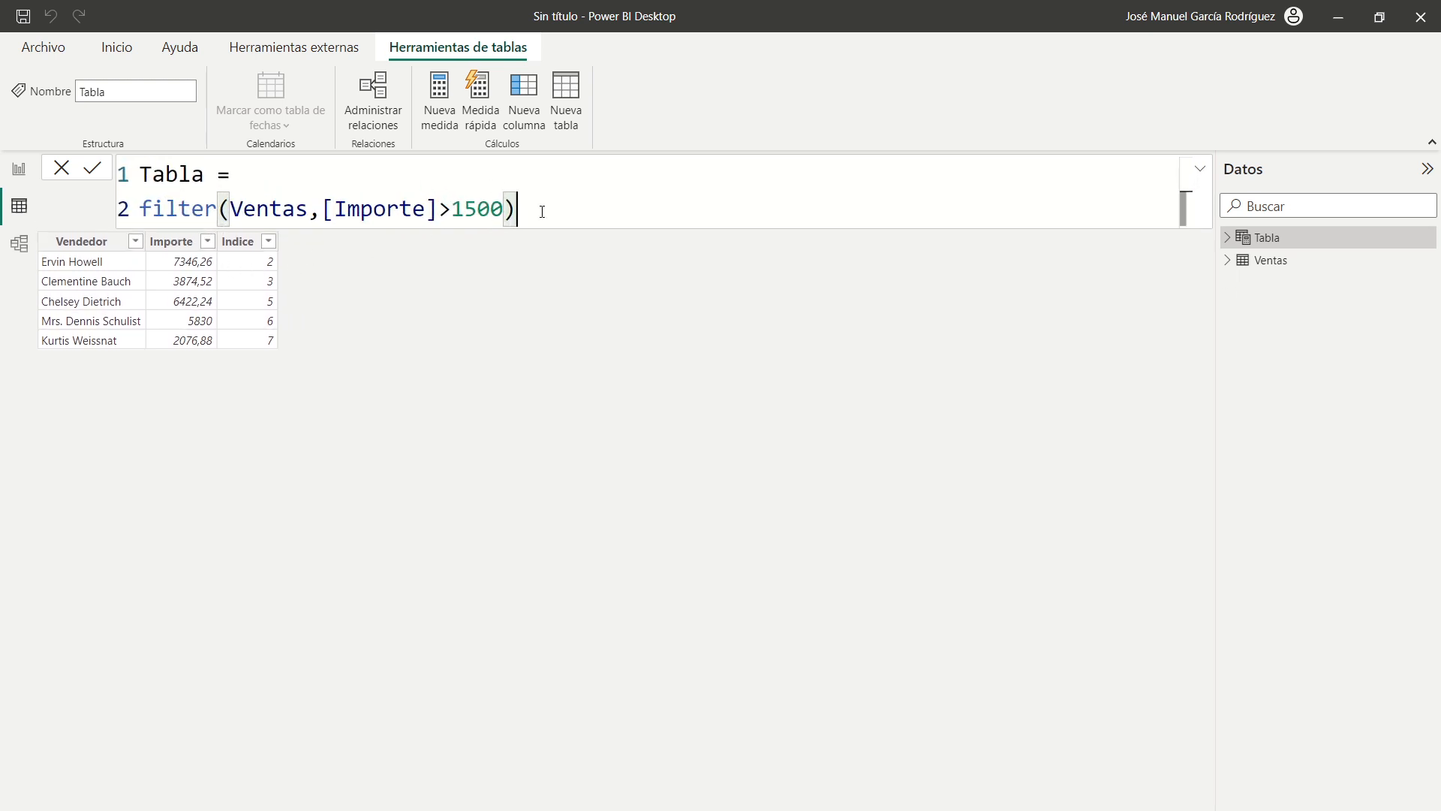
key("Home")
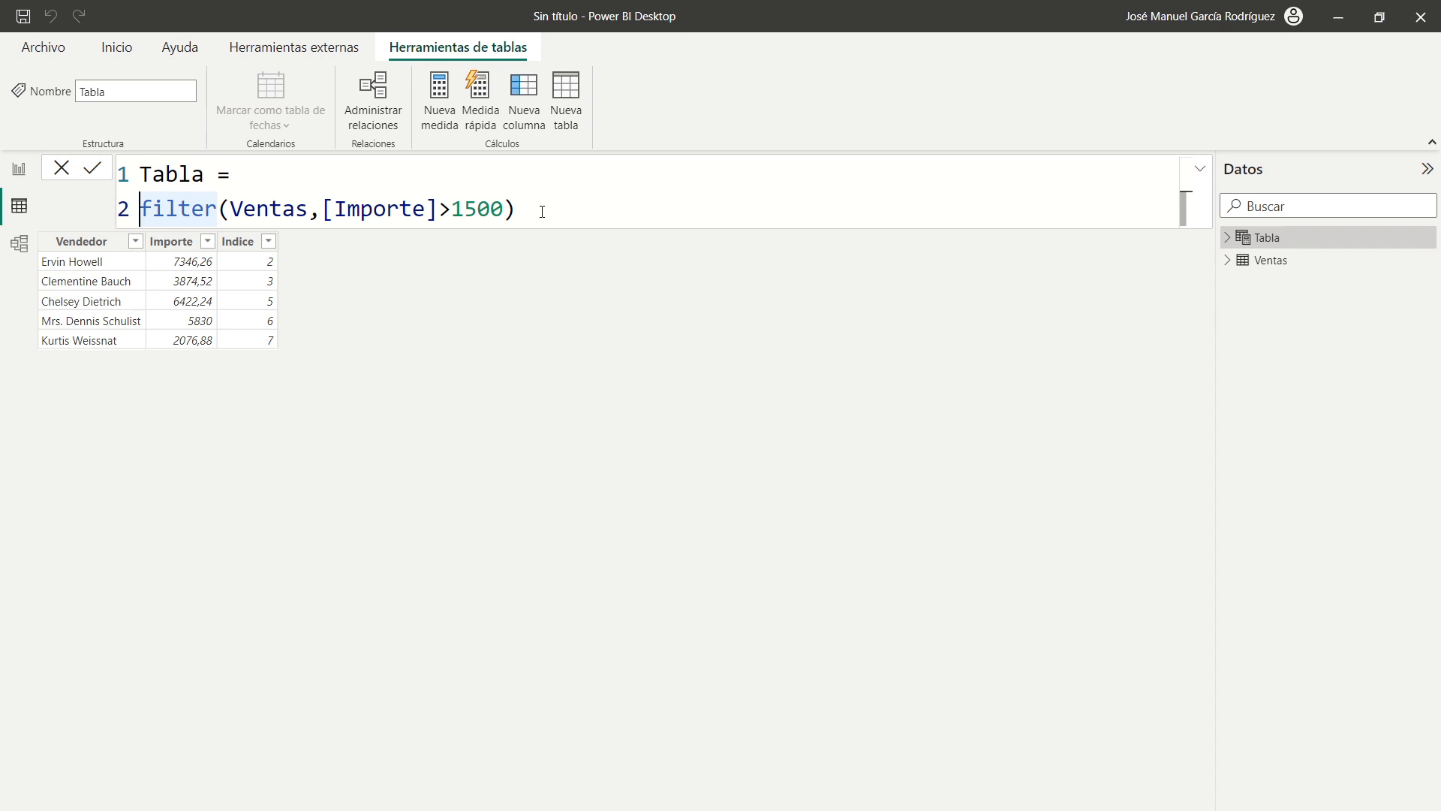
type("var t1=")
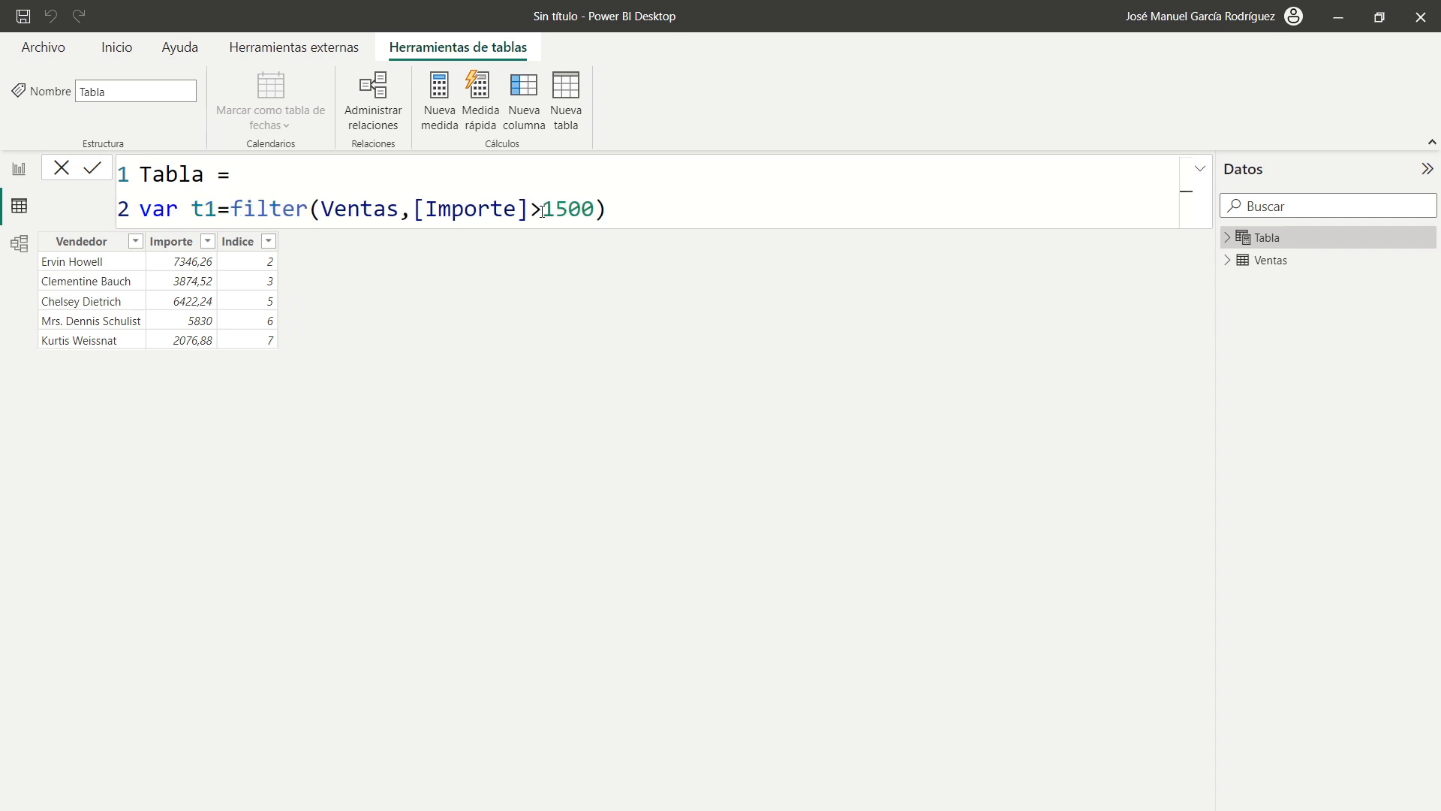
key("End")
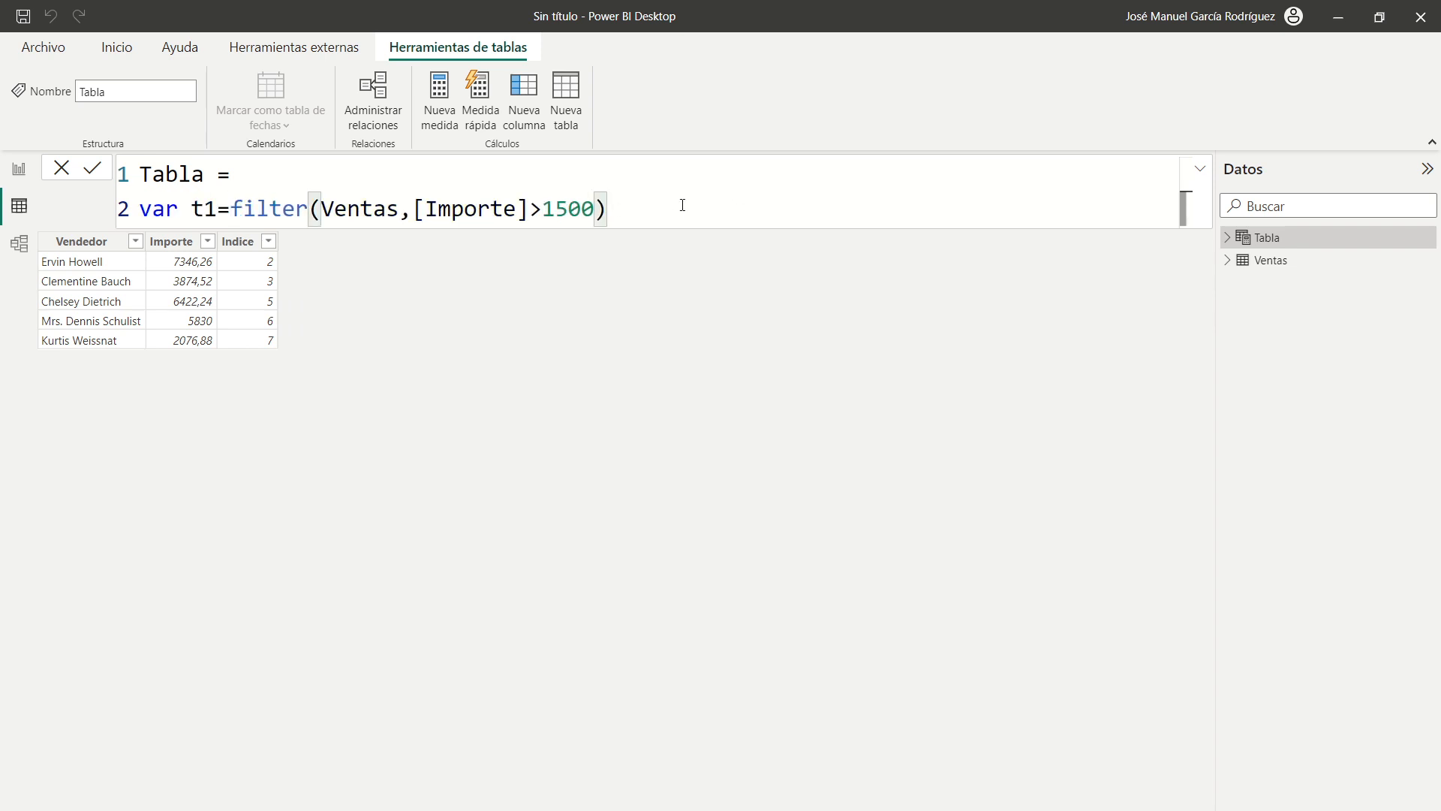
Finish the formula with return t1, leaving two blank lines below the t1 variable.
key("shift+Return")
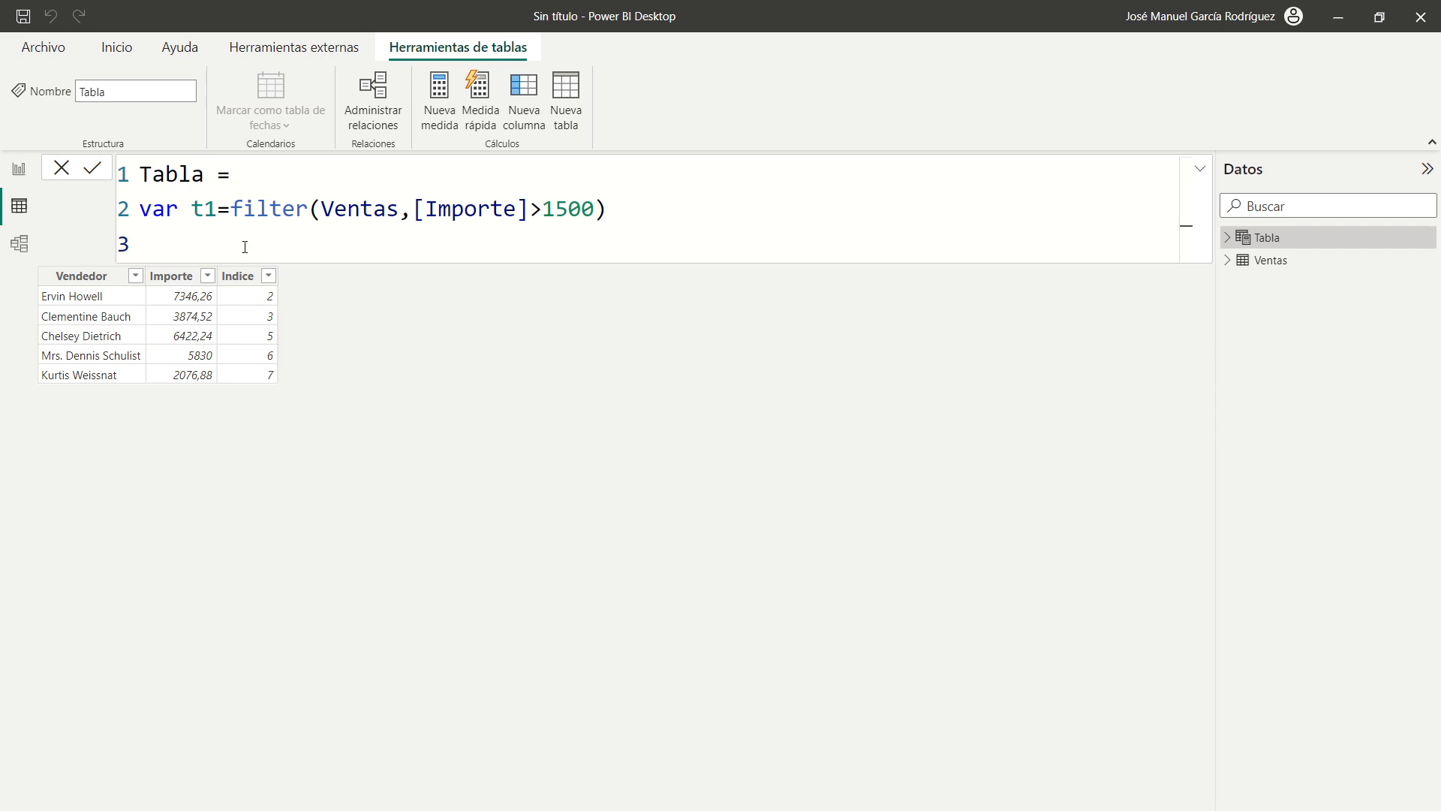
type("var")
key("BackSpace")
key("BackSpace")
key("BackSpace")
key("BackSpace")
key("shift+Return")
key("shift+Return")
type("return t1")
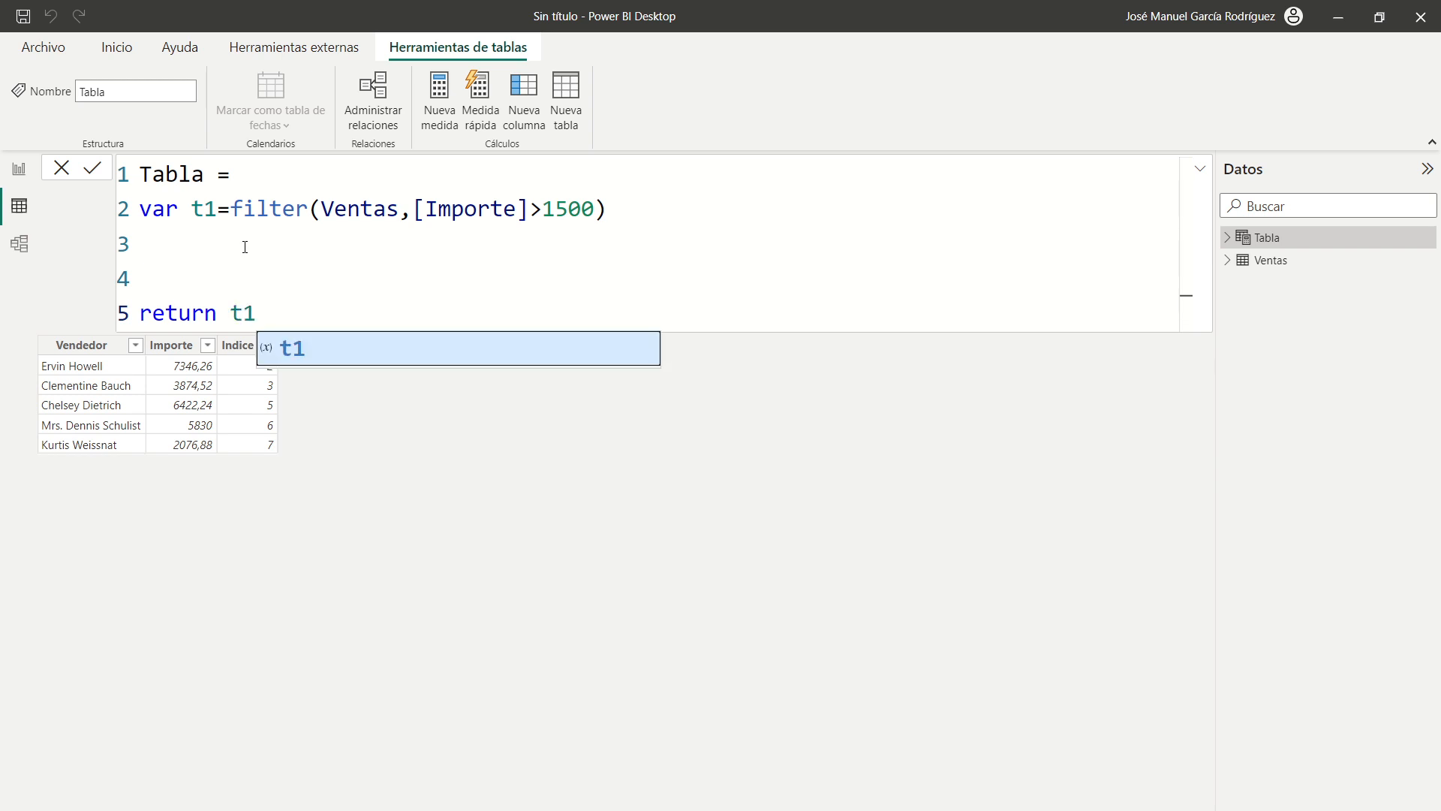
Examine the FILTER expression in the t1 variable and the function's argument help.
left_click(300, 253)
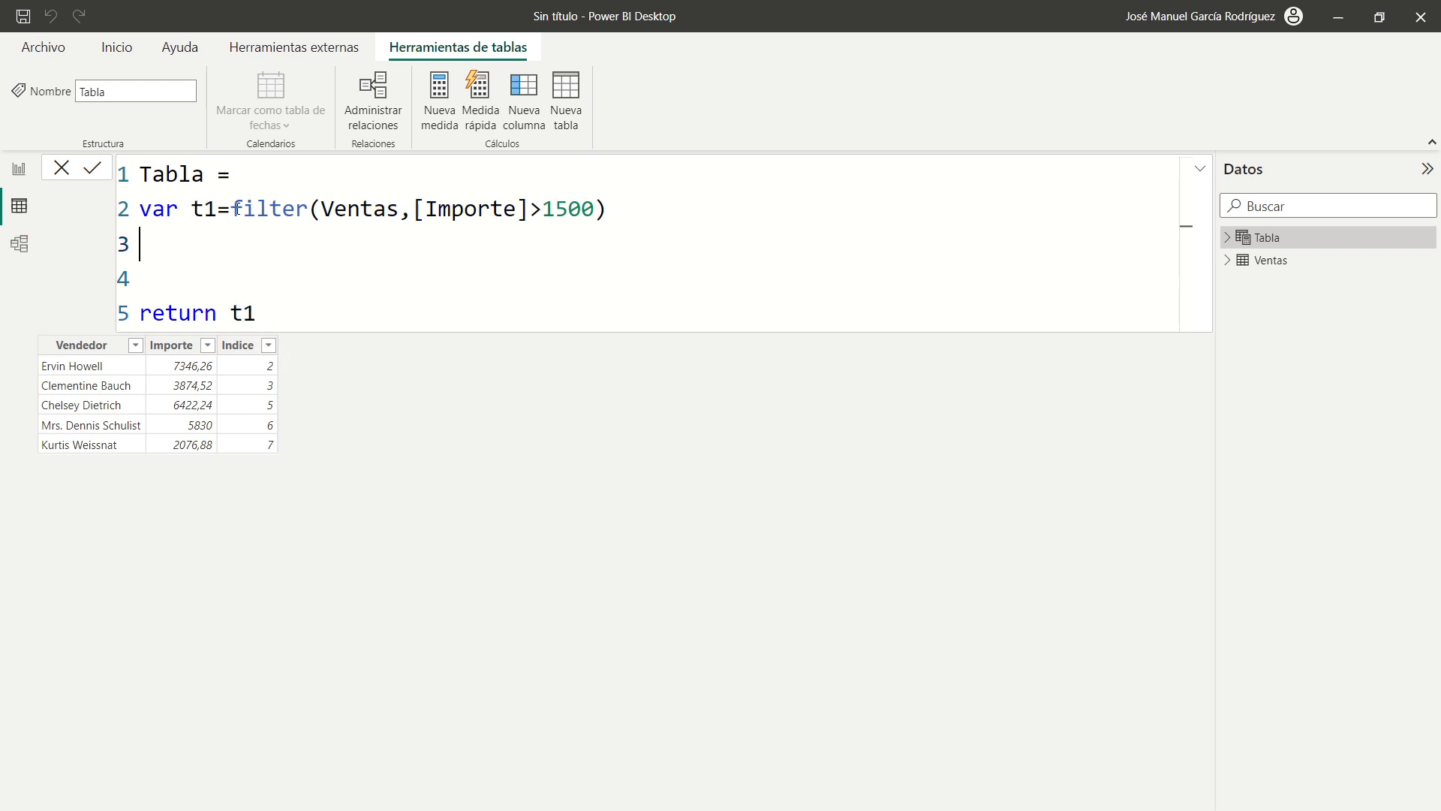
left_click_drag(233, 209, 636, 210)
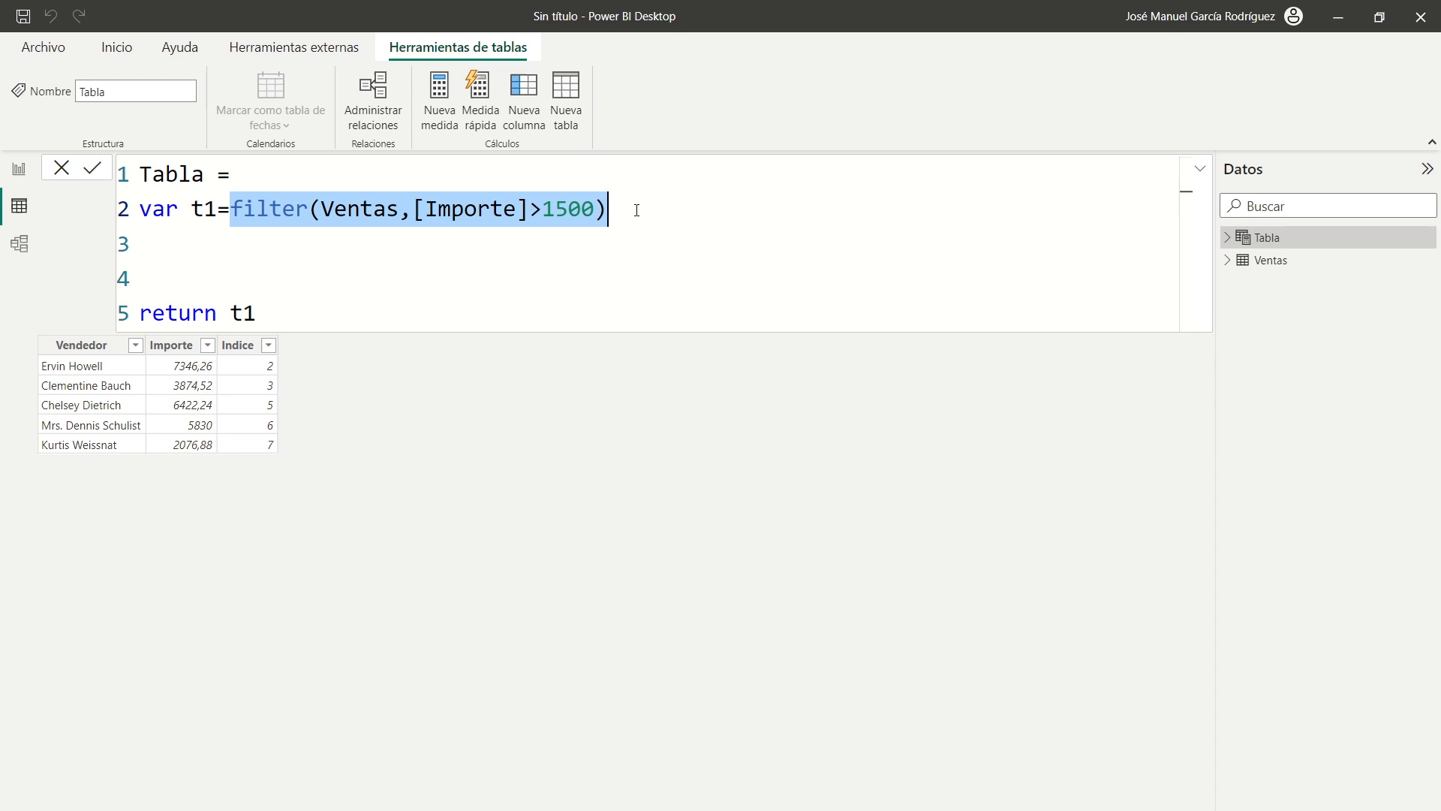
left_click(310, 207)
type("(")
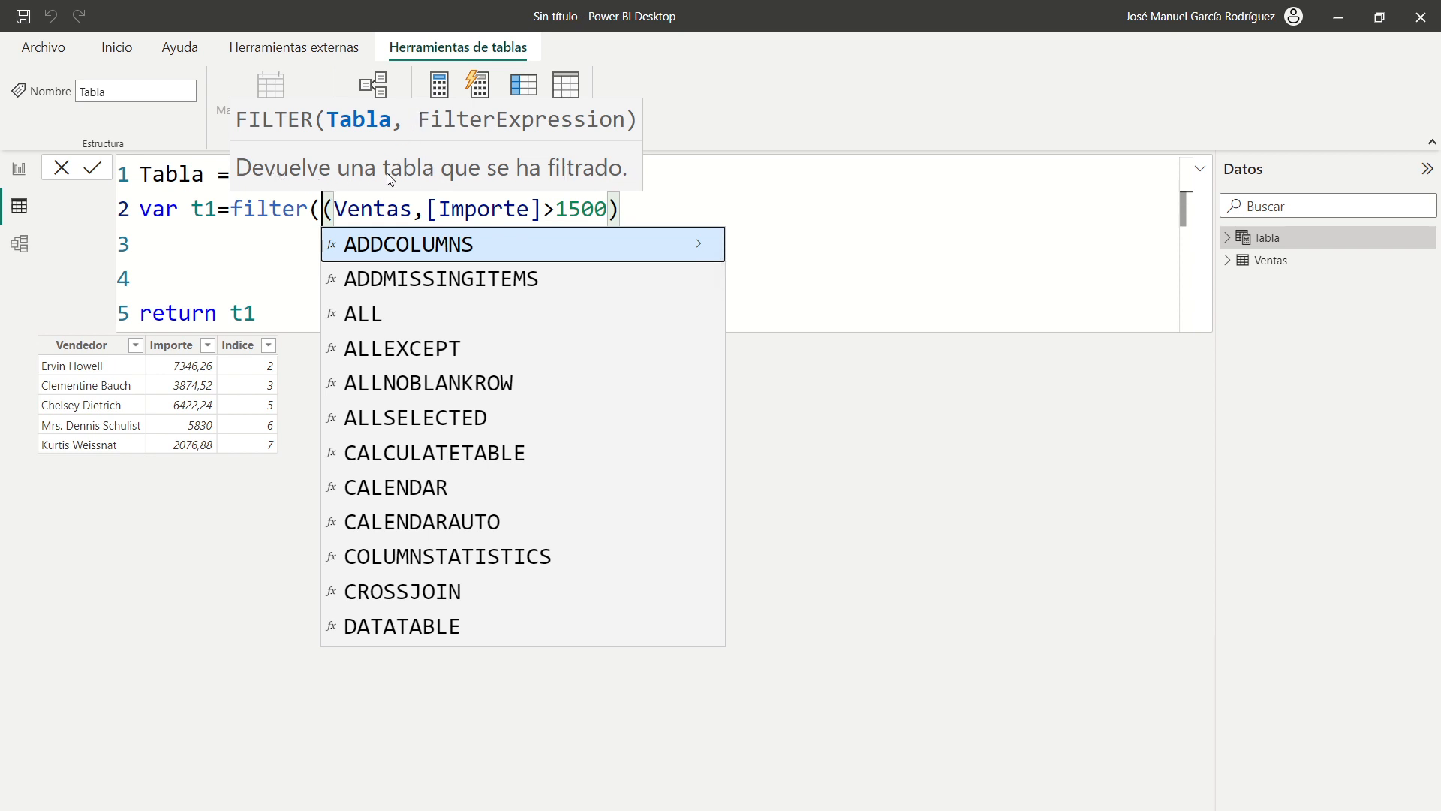
double_click(422, 172)
key("Escape")
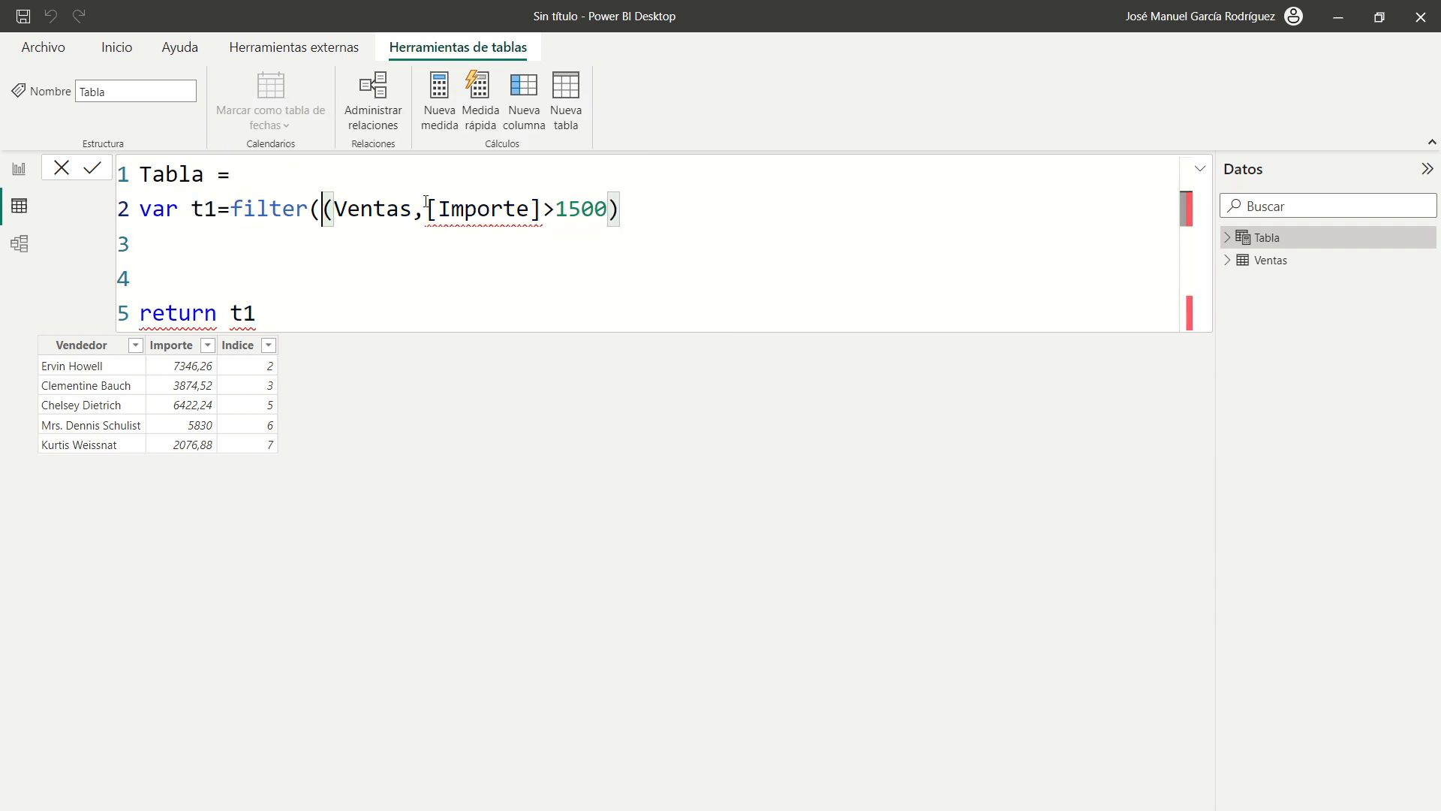
key("BackSpace")
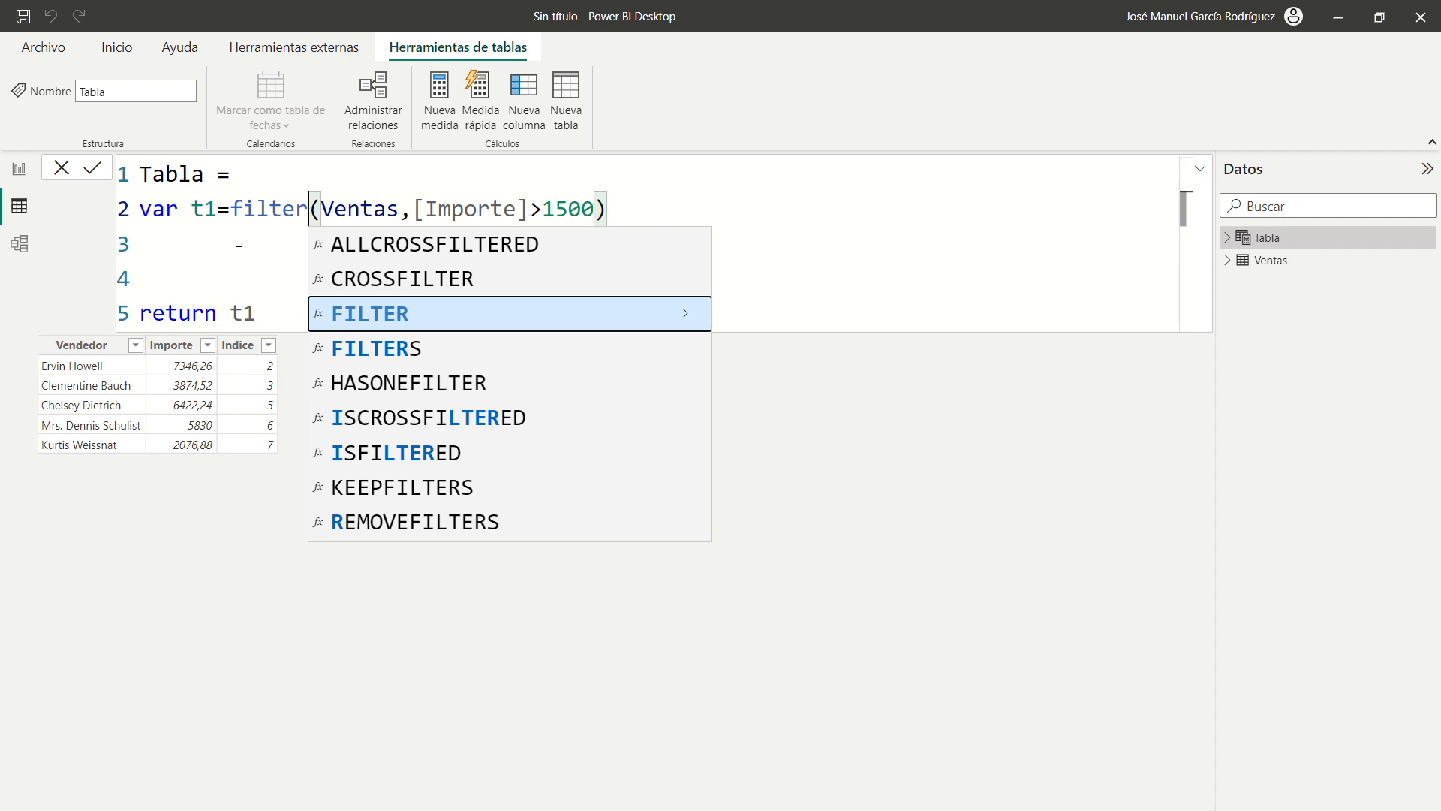
Declare a variable t2 below t1 that uses ADDCOLUMNS on t1 with a new column named "Rango".
left_click(239, 248)
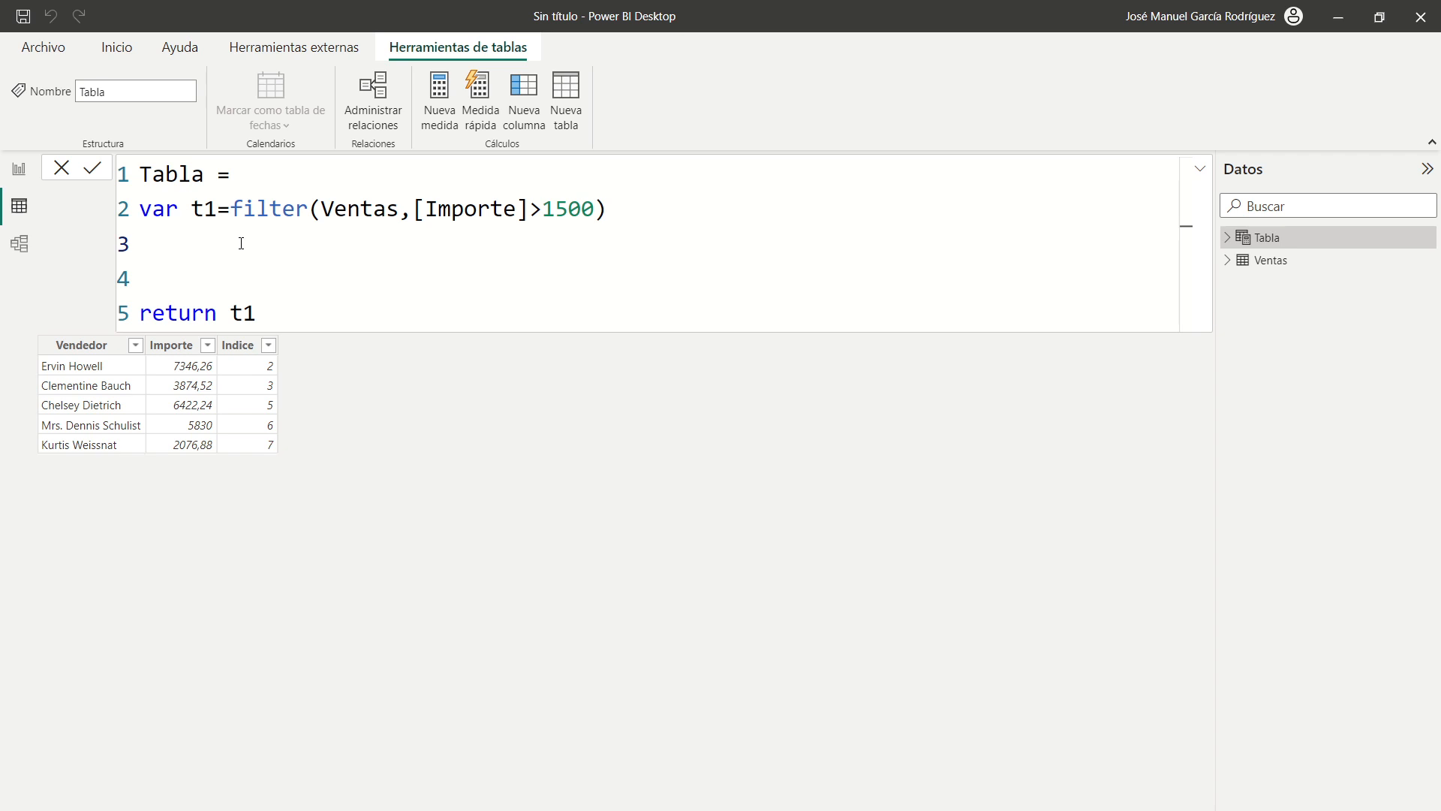
type("var t2")
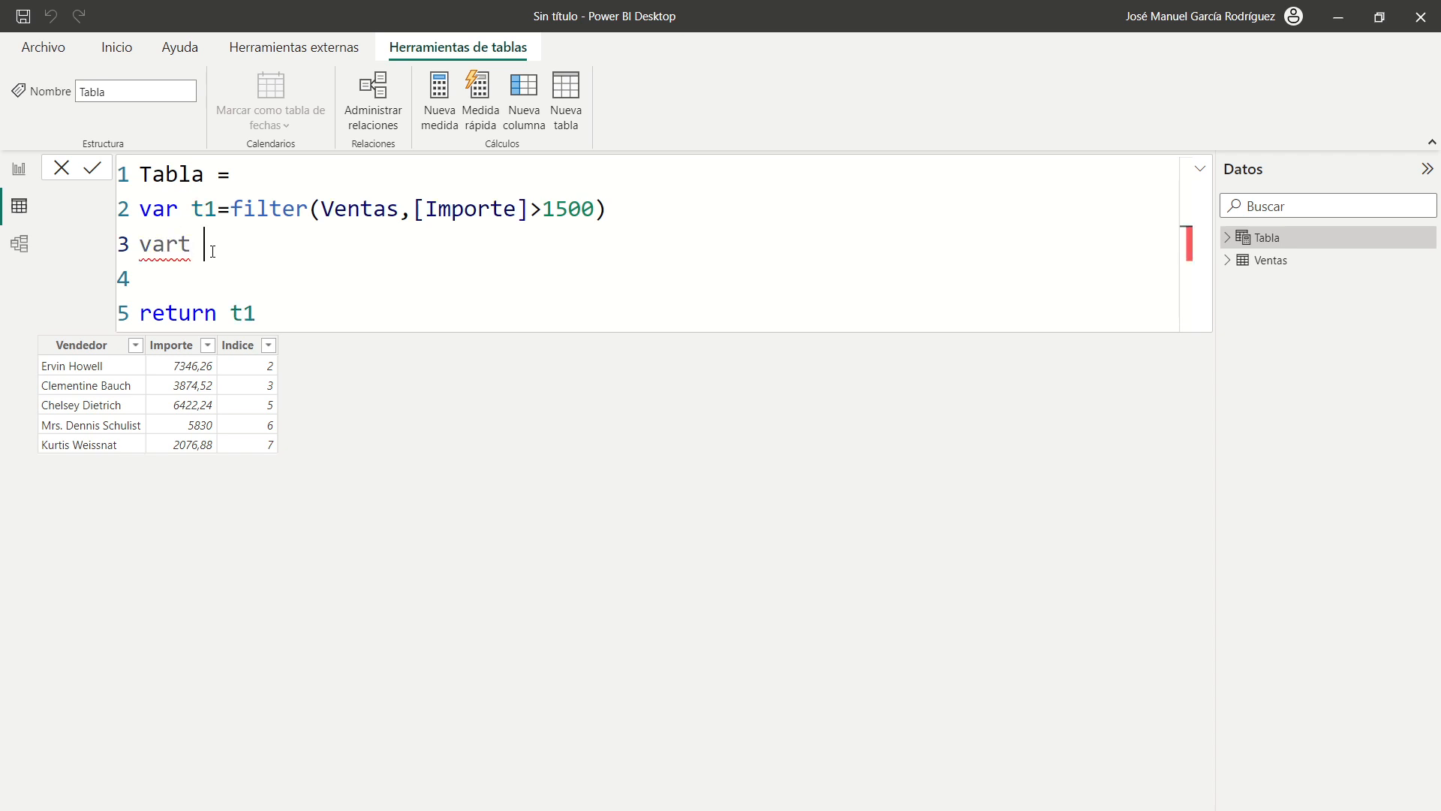
key("BackSpace")
key("BackSpace")
key("BackSpace")
type("t2=add")
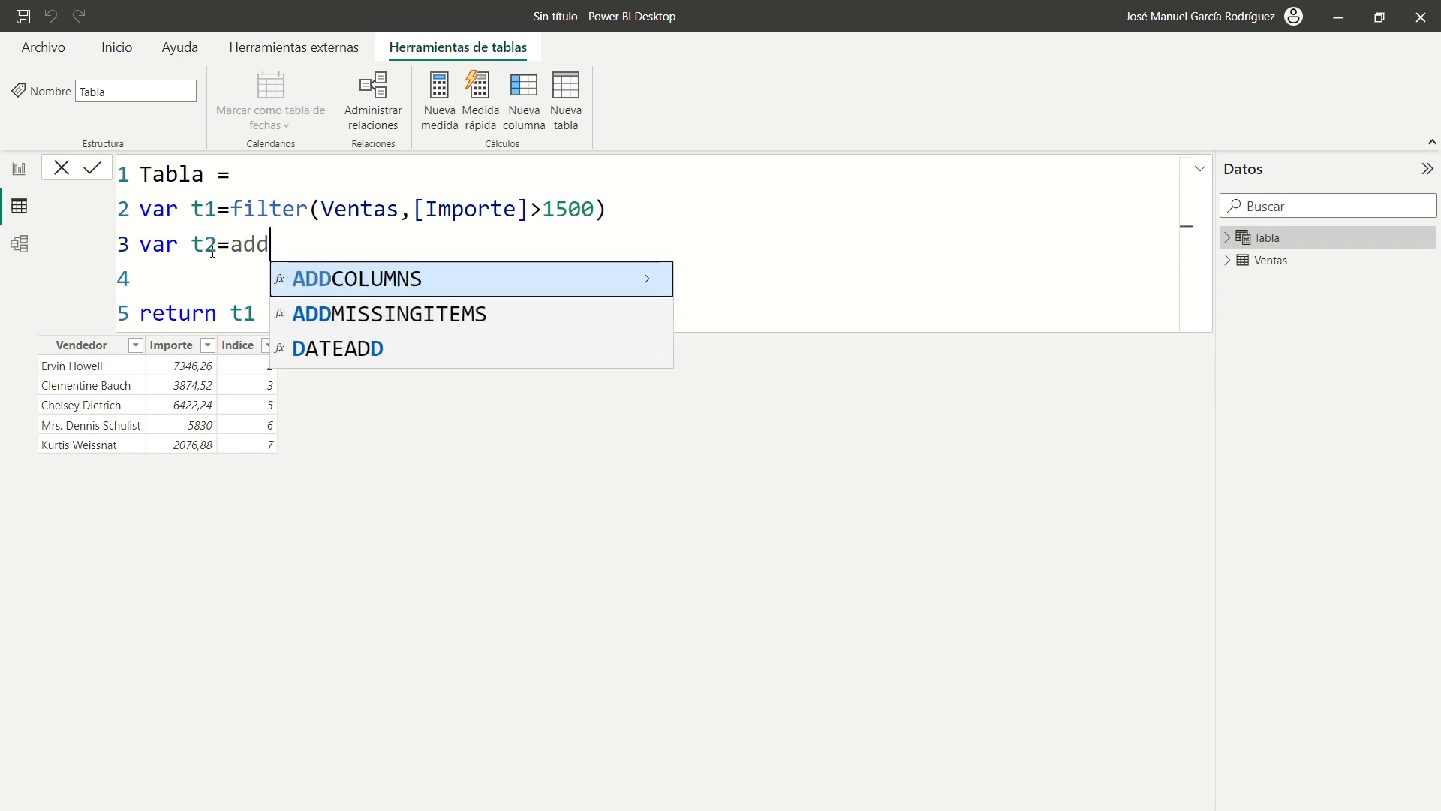
key("Tab")
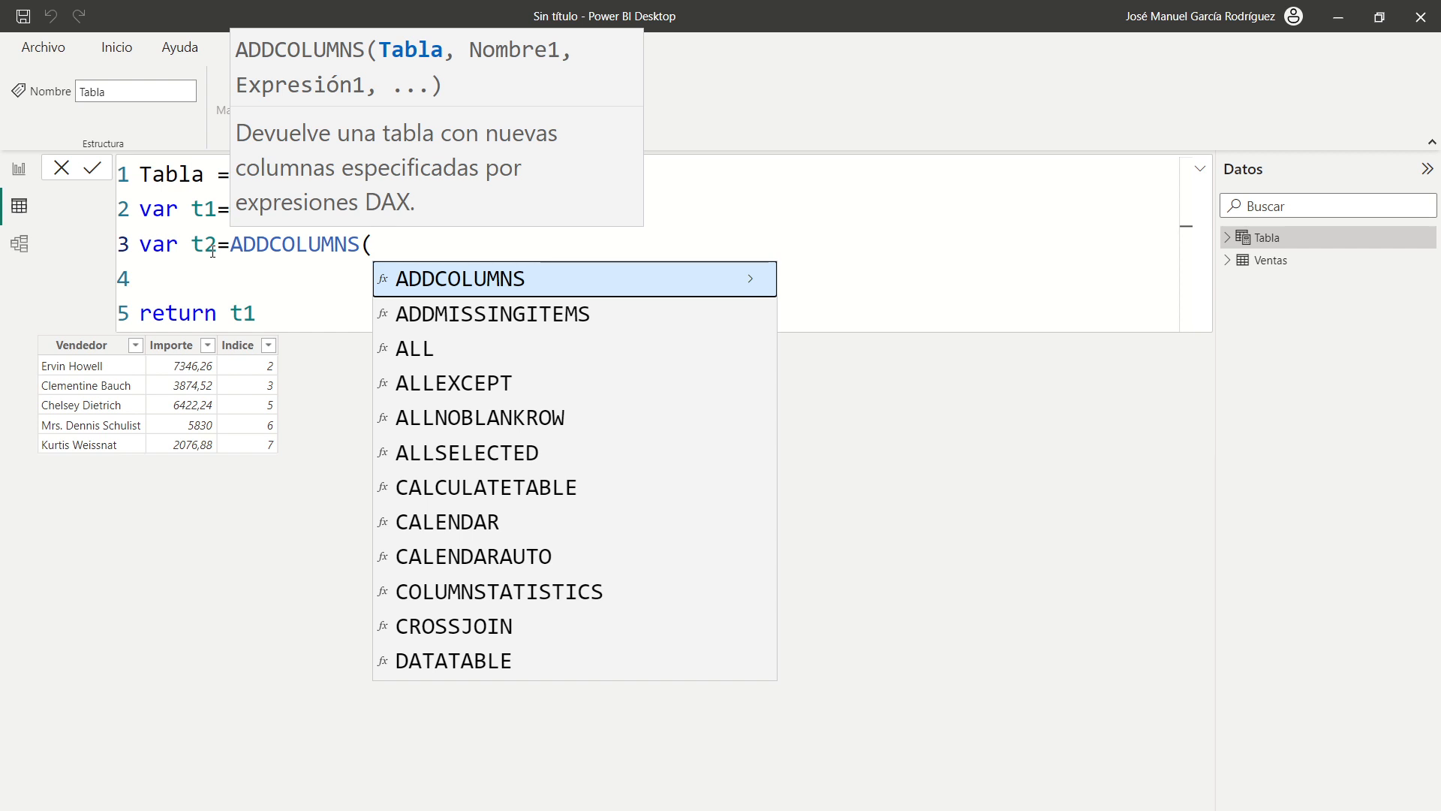
type("t1,")
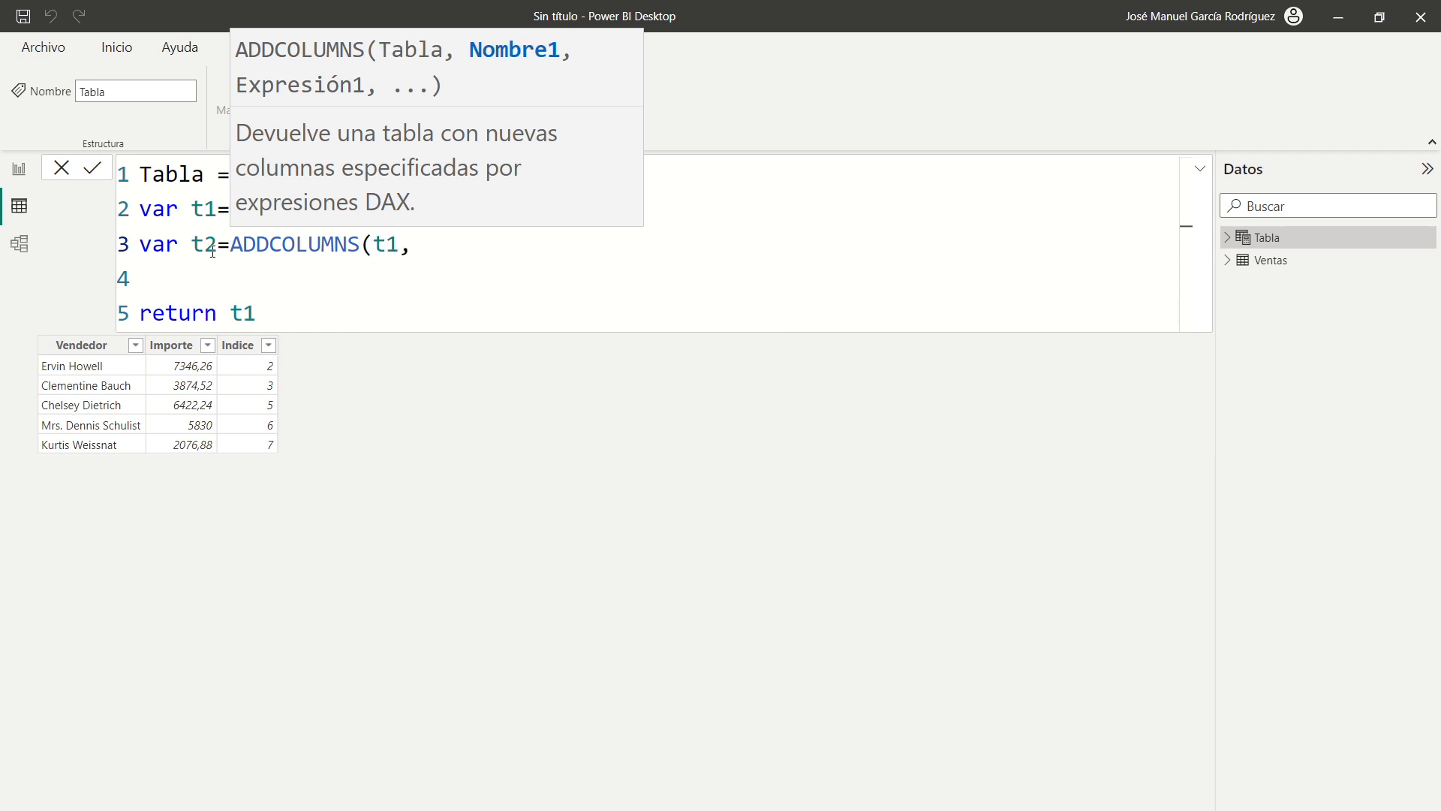
type("\"Rango\",")
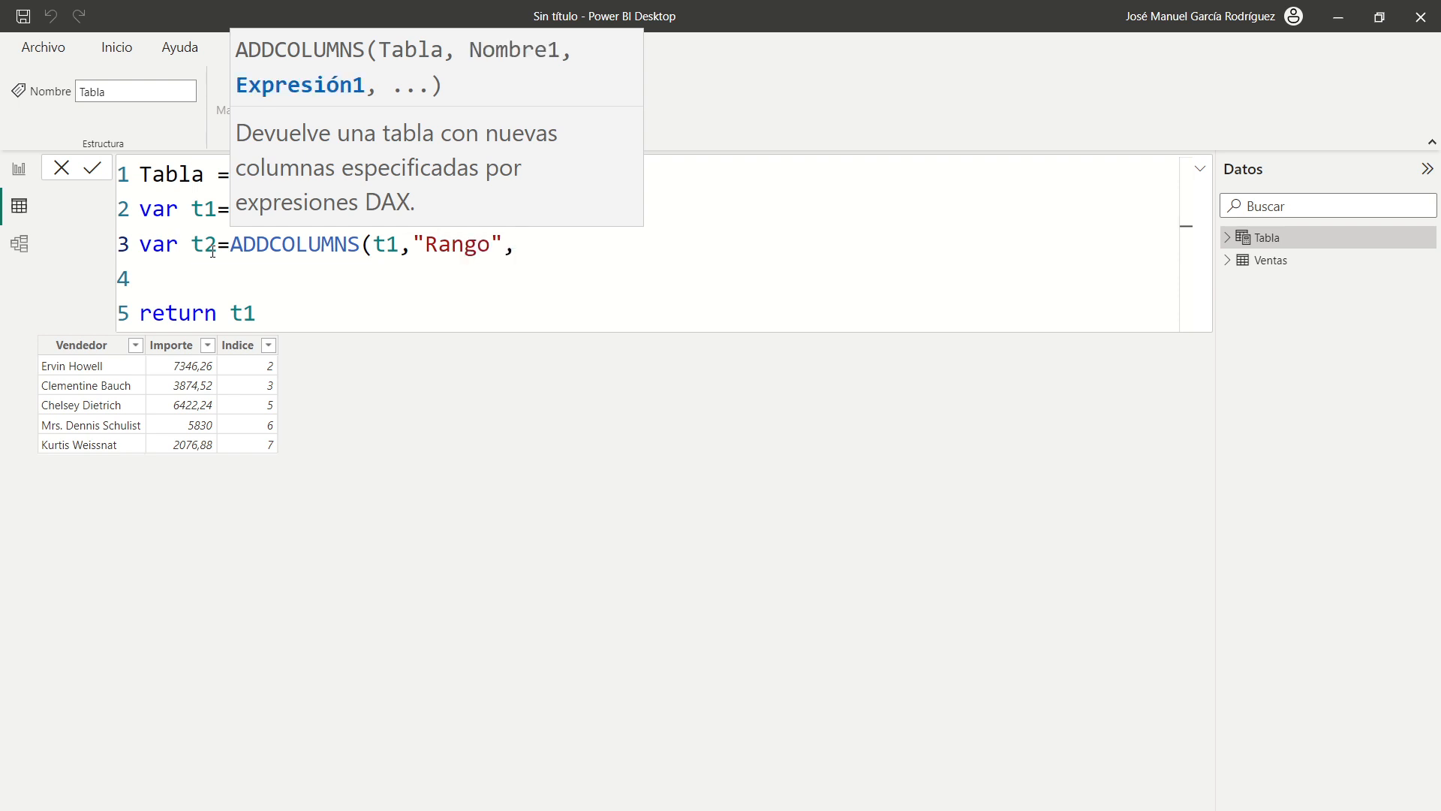
Define the "Rango" expression with RANKX over t1, ranking by [Importe].
type("ran")
key("Down")
key("Down")
key("Down")
key("Down")
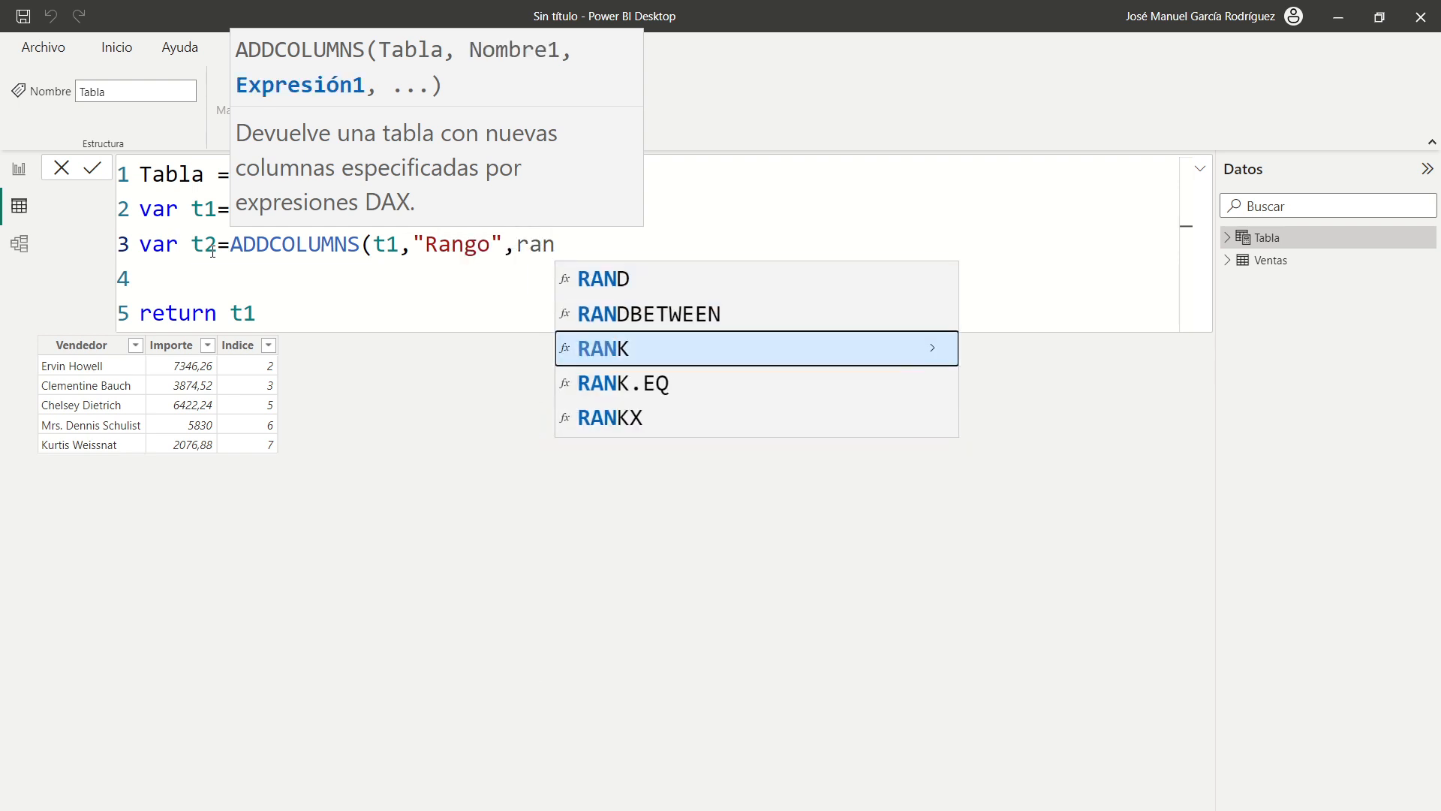
key("Tab")
type("t1")
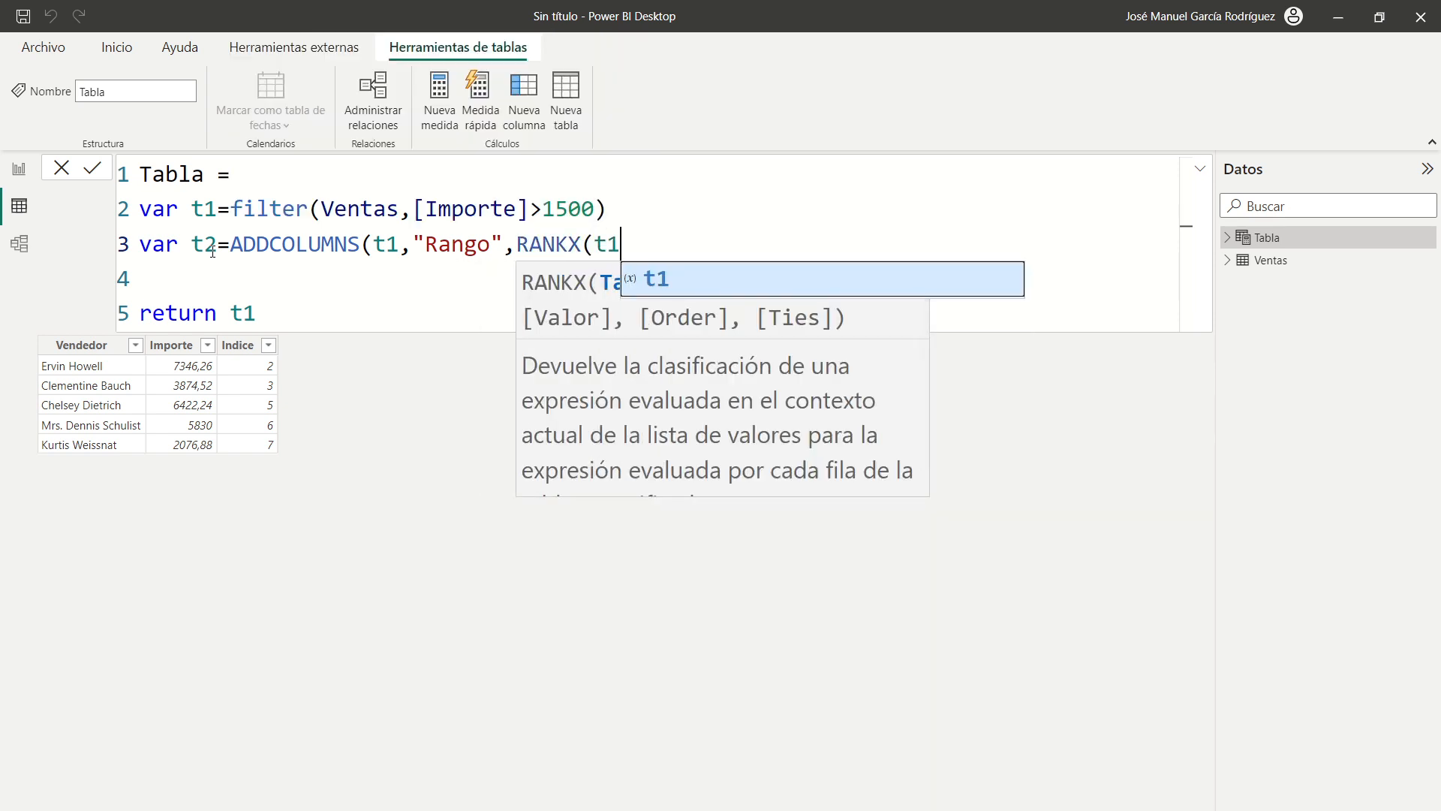
type(",")
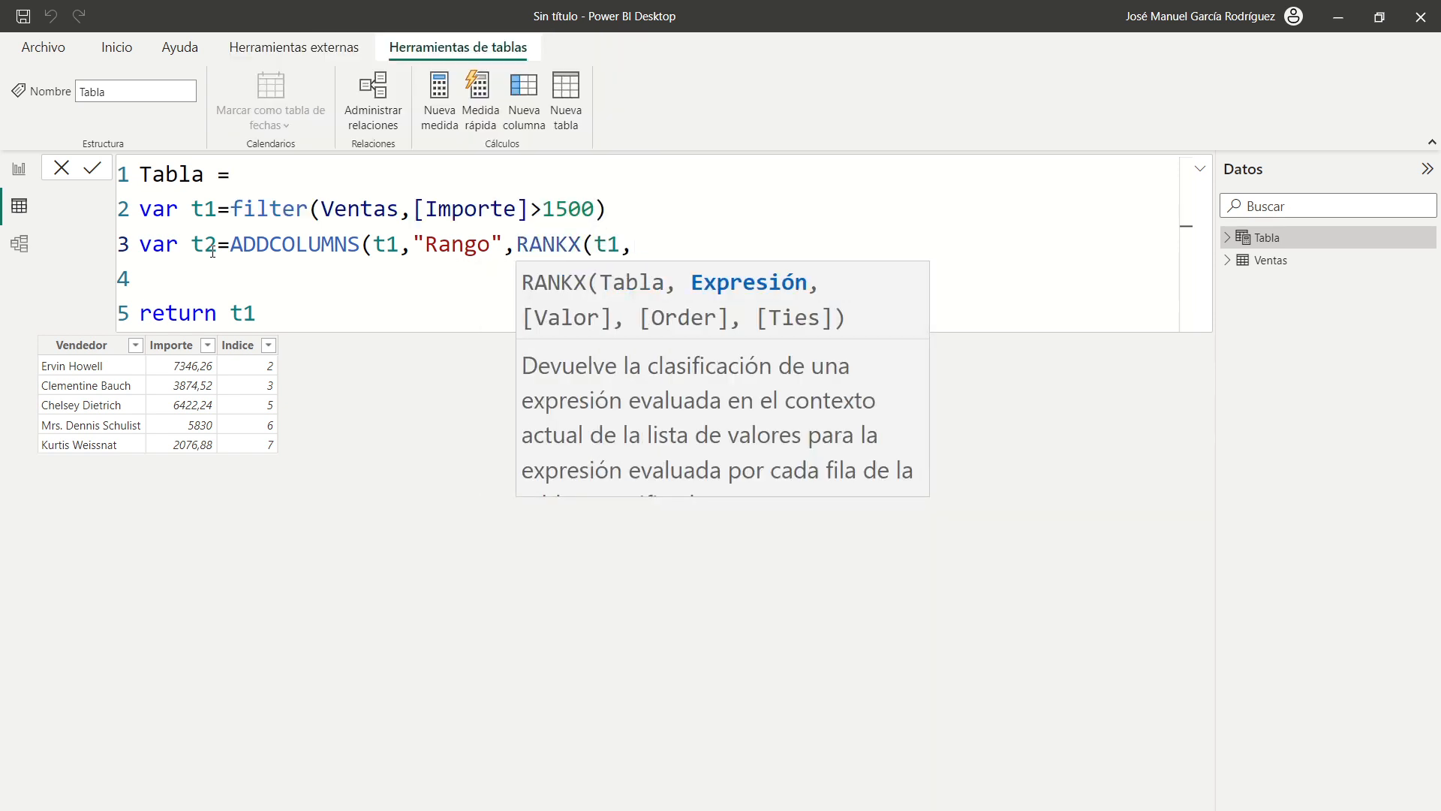
type("[im")
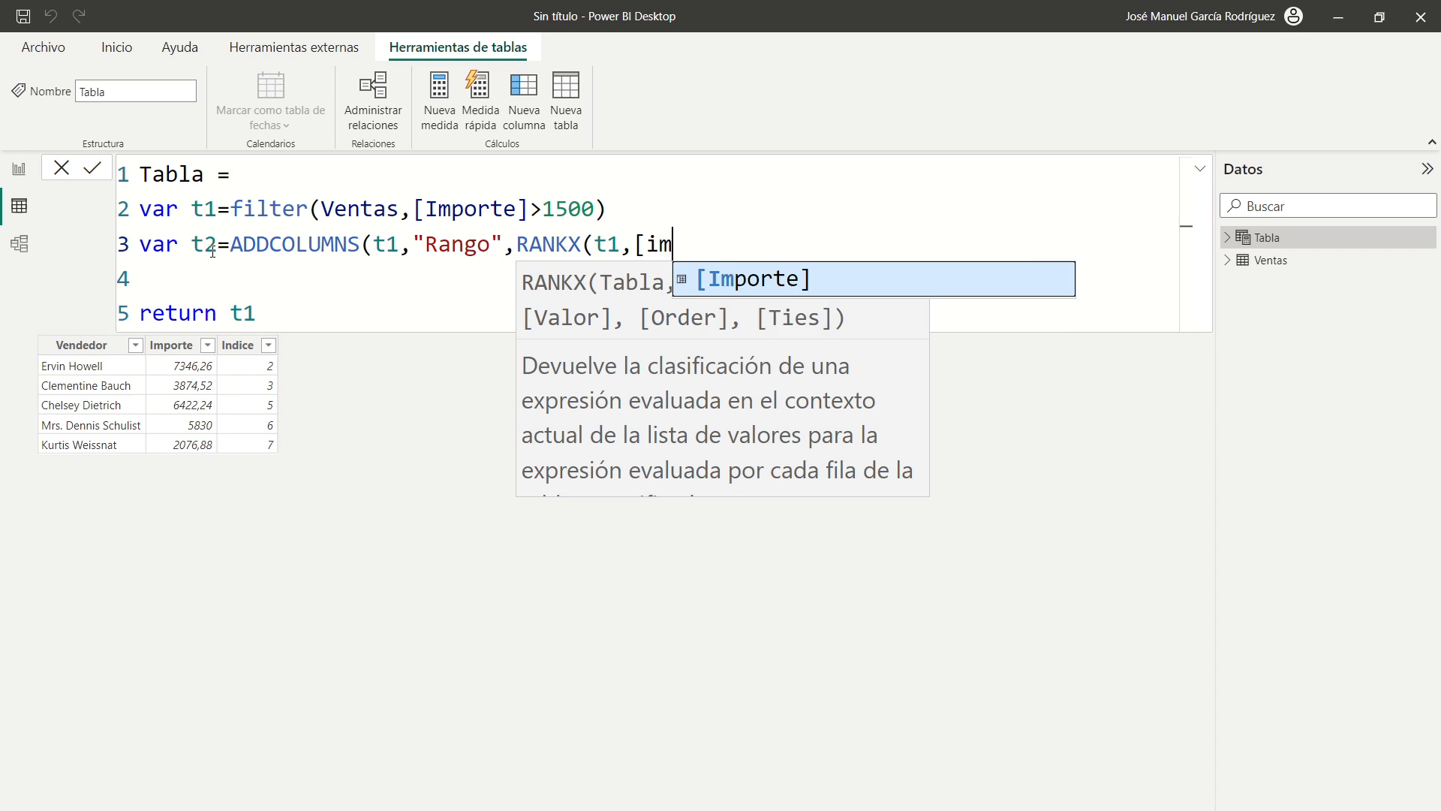
key("Tab")
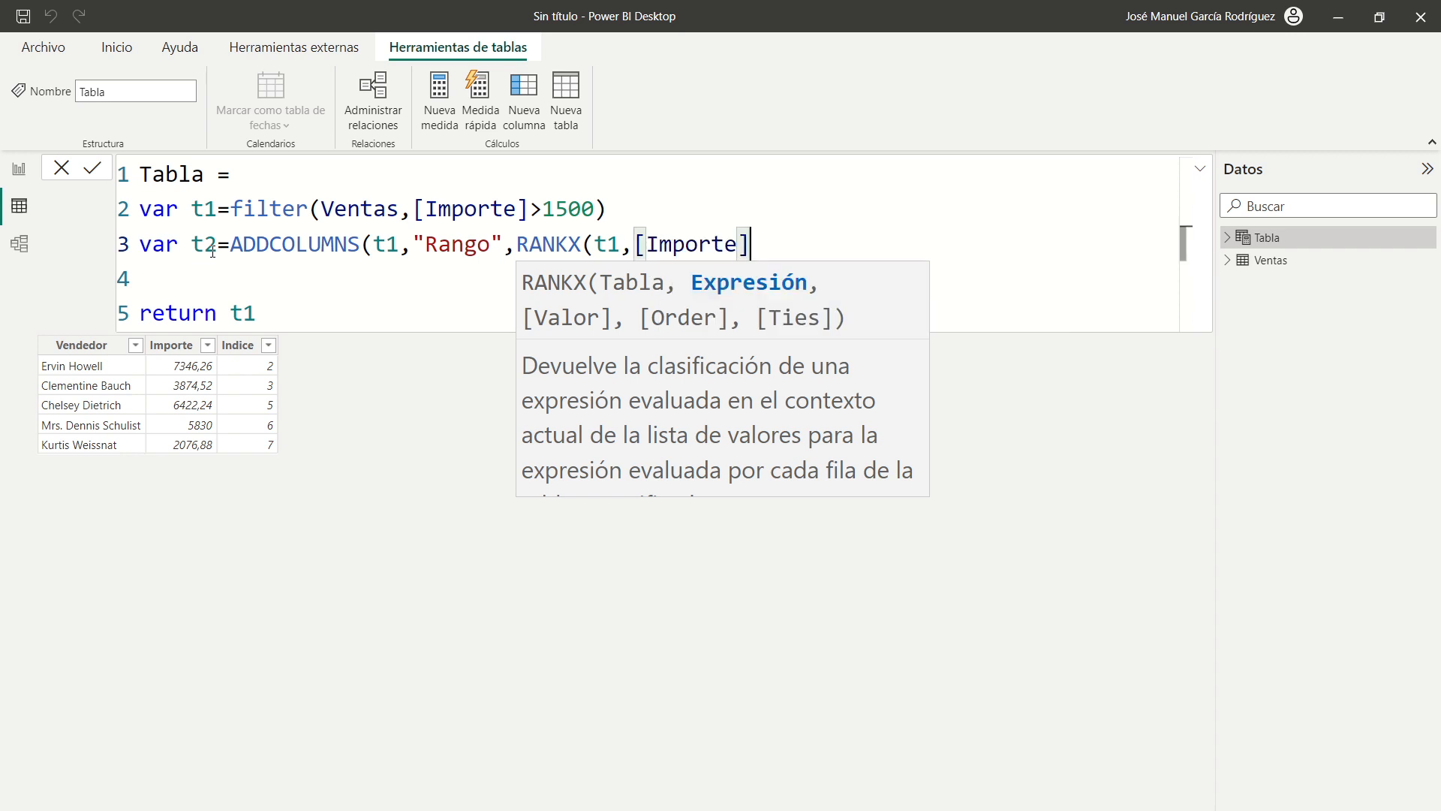
Omit RANKX's value argument, set its order to DESC, and close both the RANKX and ADDCOLUMNS functions.
type(",")
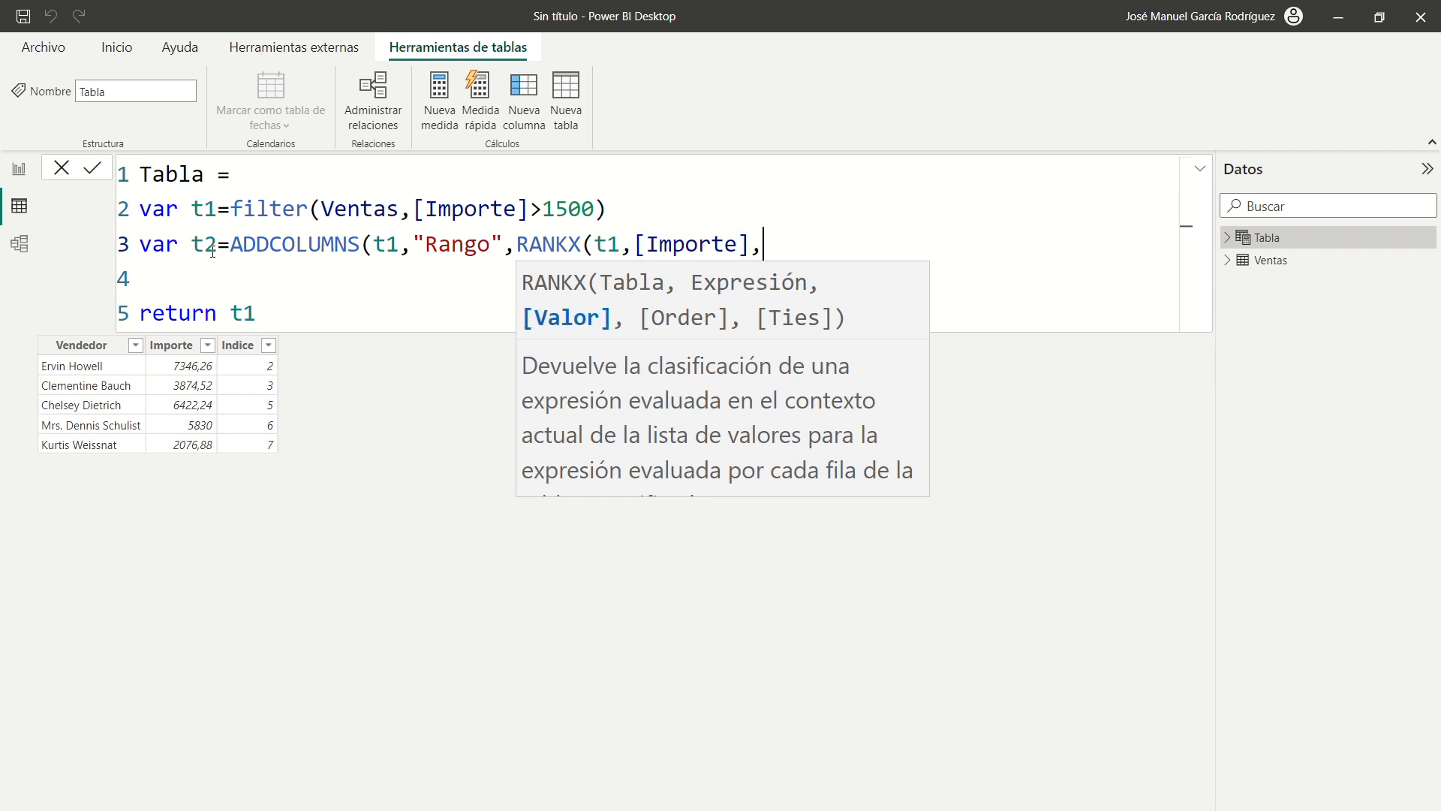
type(",")
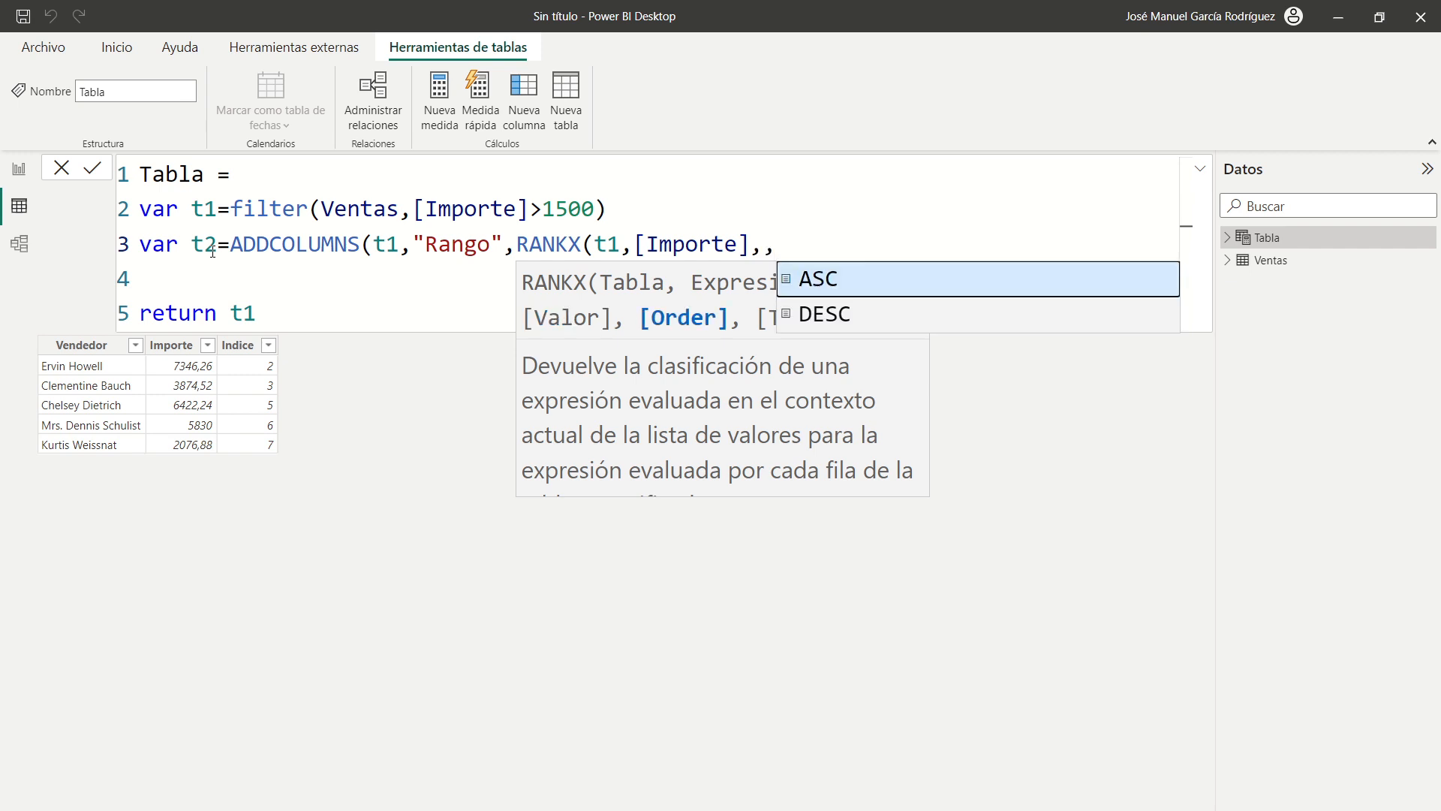
key("Down")
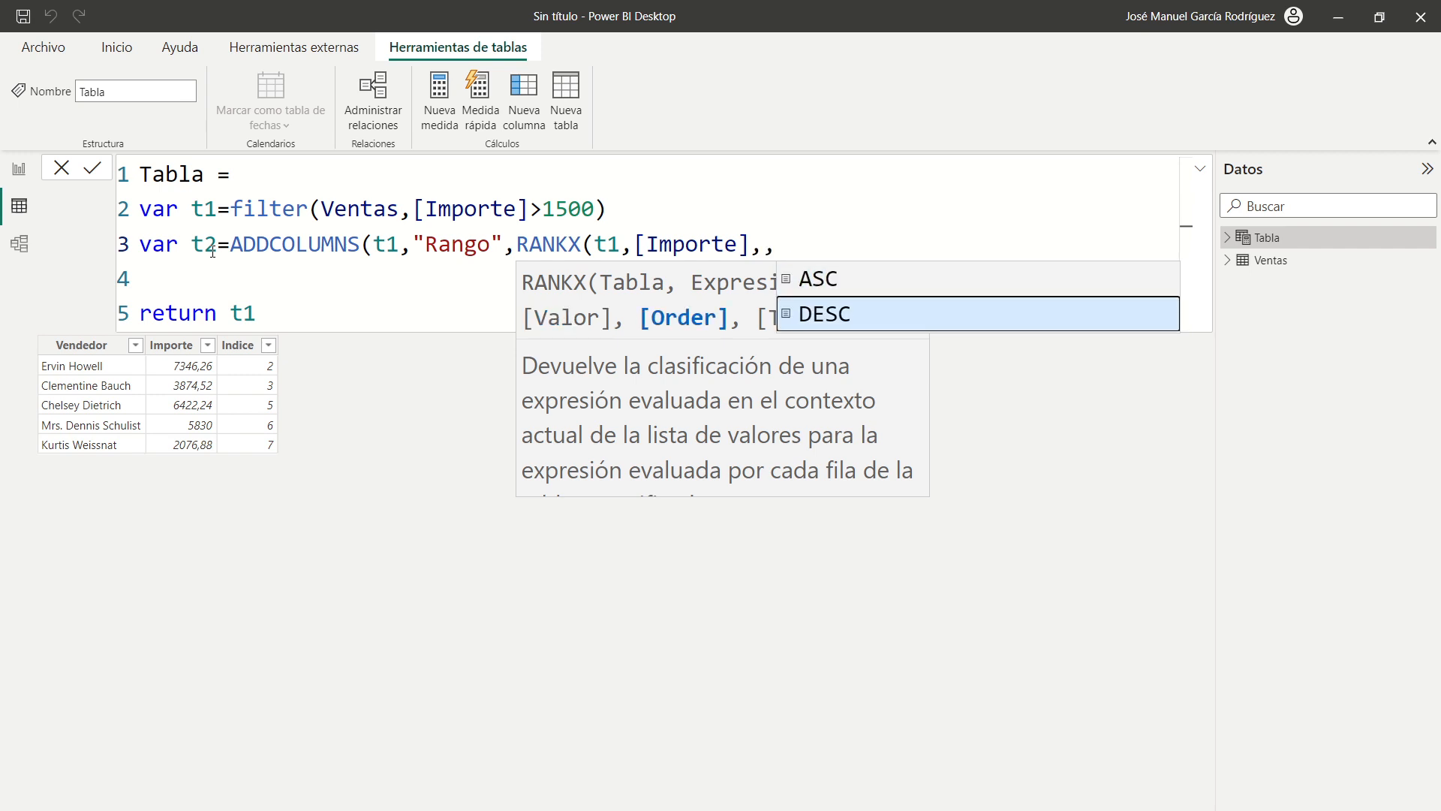
key("Tab")
type("))")
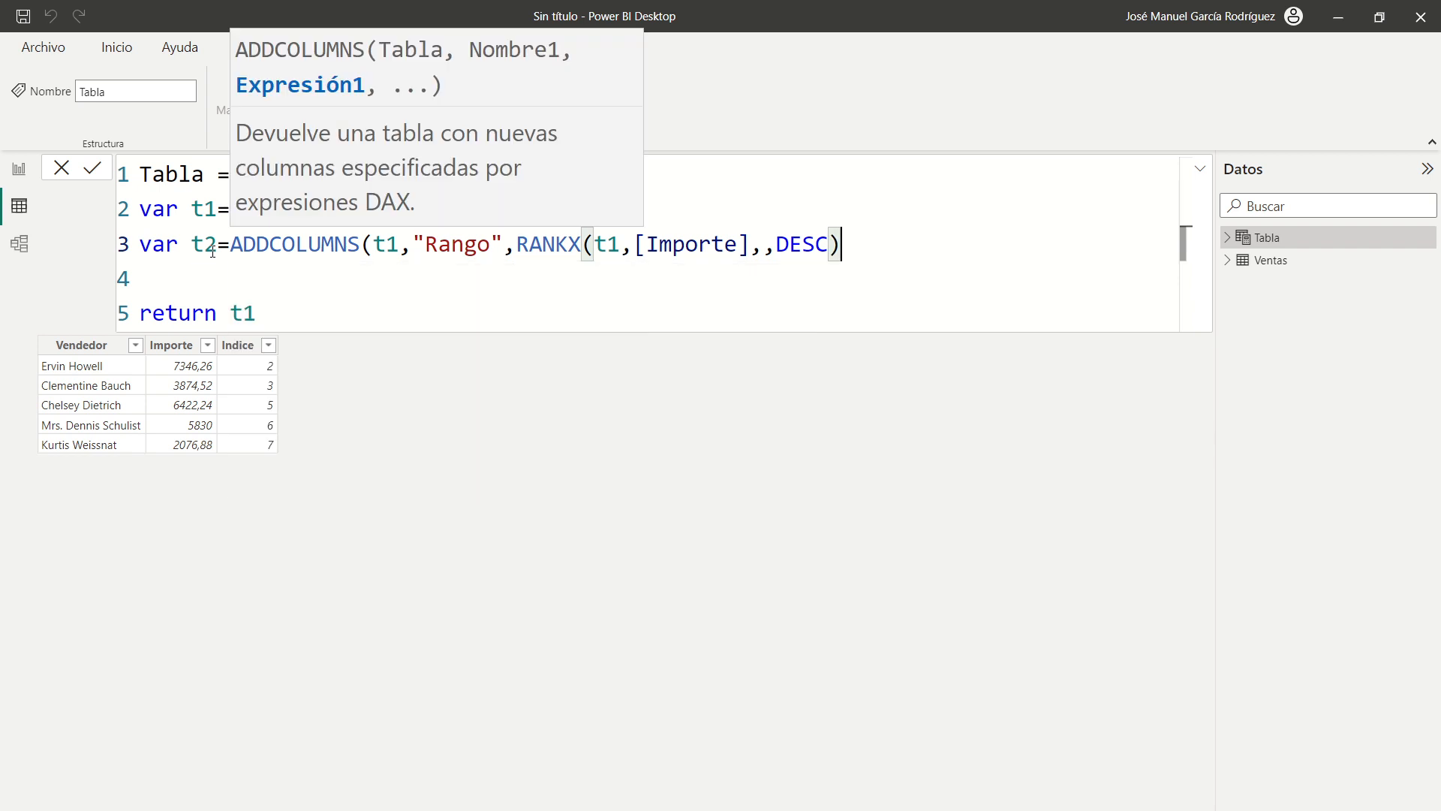
Make the Tabla formula return t2 and apply it.
left_click(278, 323)
key("BackSpace")
type("2")
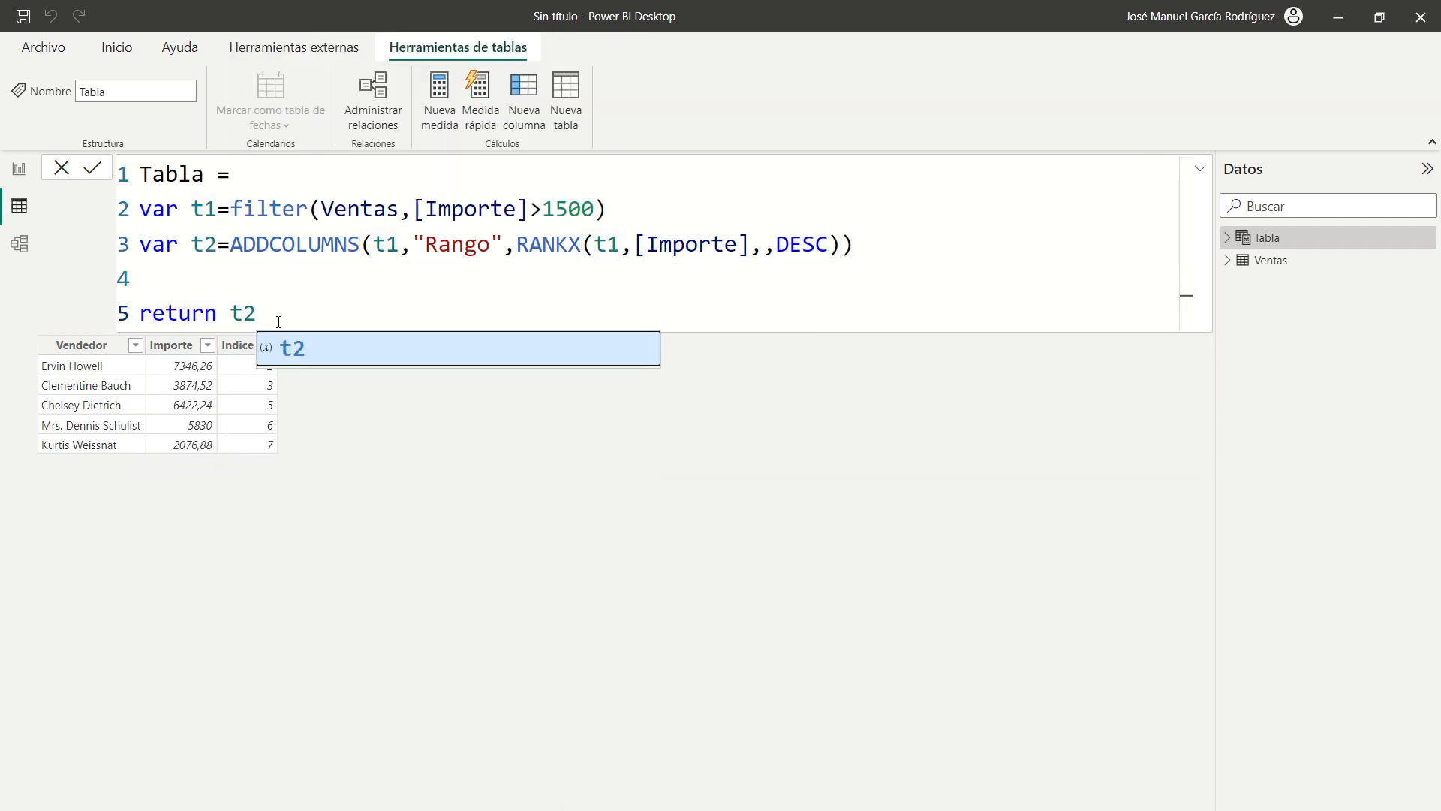
key("Escape")
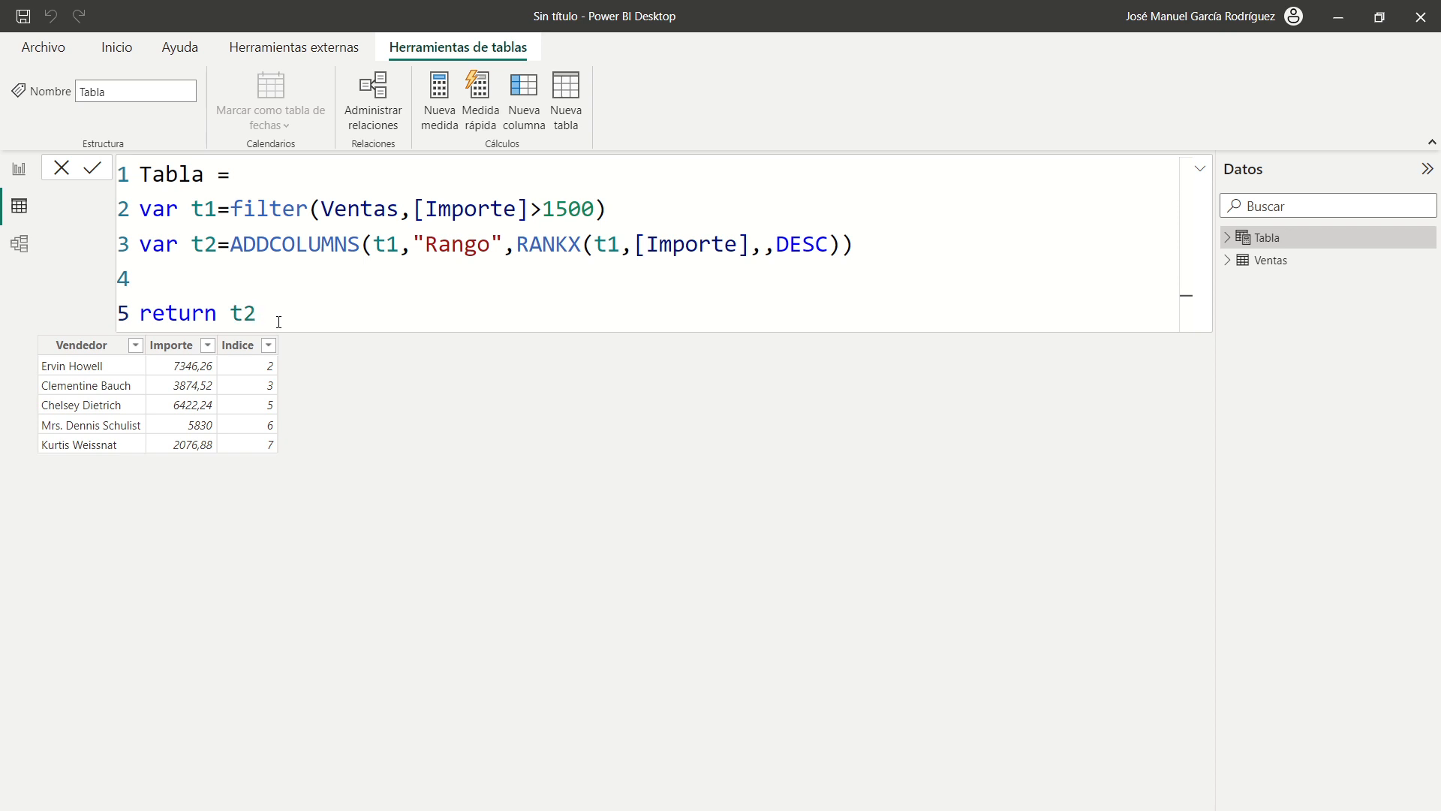
key("Return")
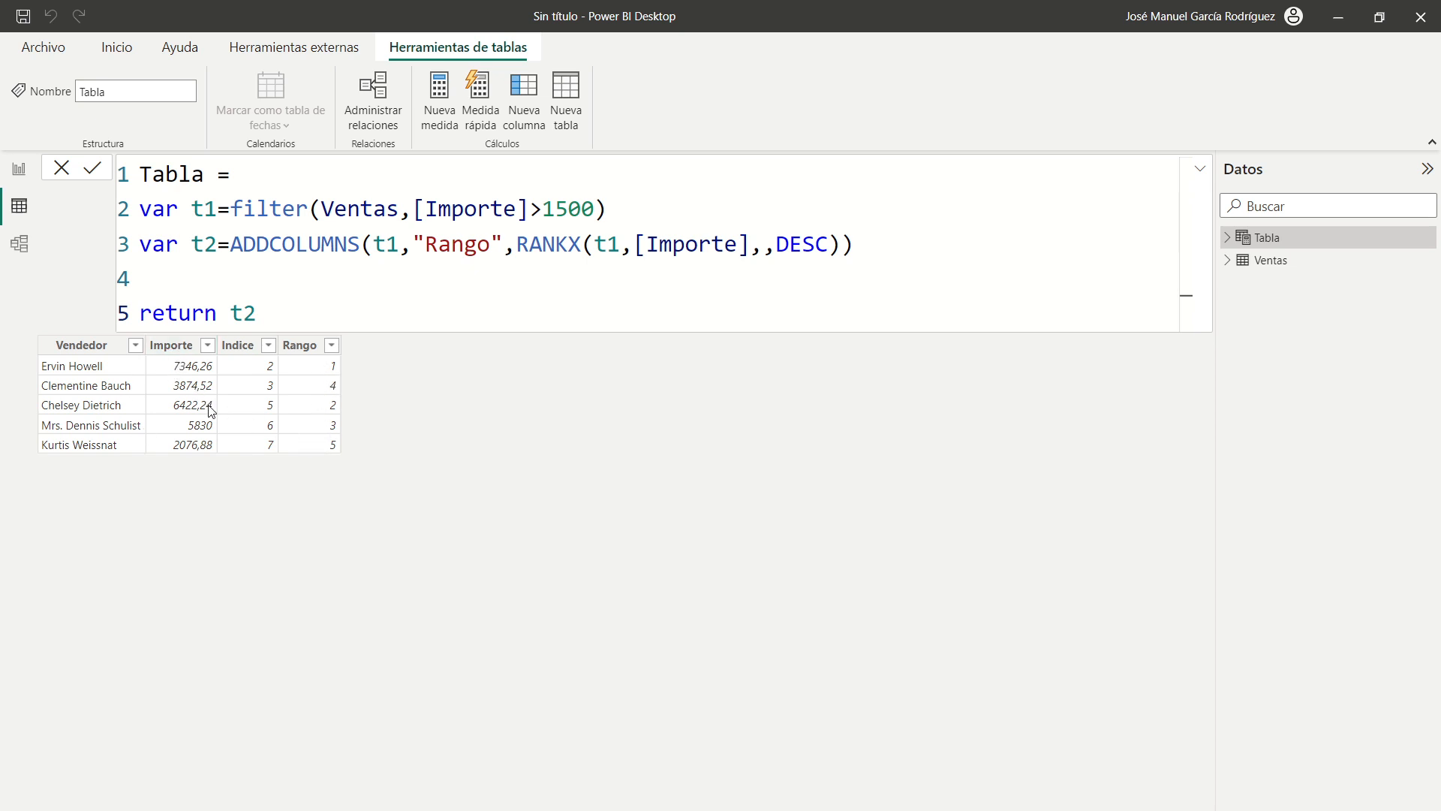
Compare the Importe amounts with their Rango values to check the ranking produced by the DESC order.
left_click(183, 372)
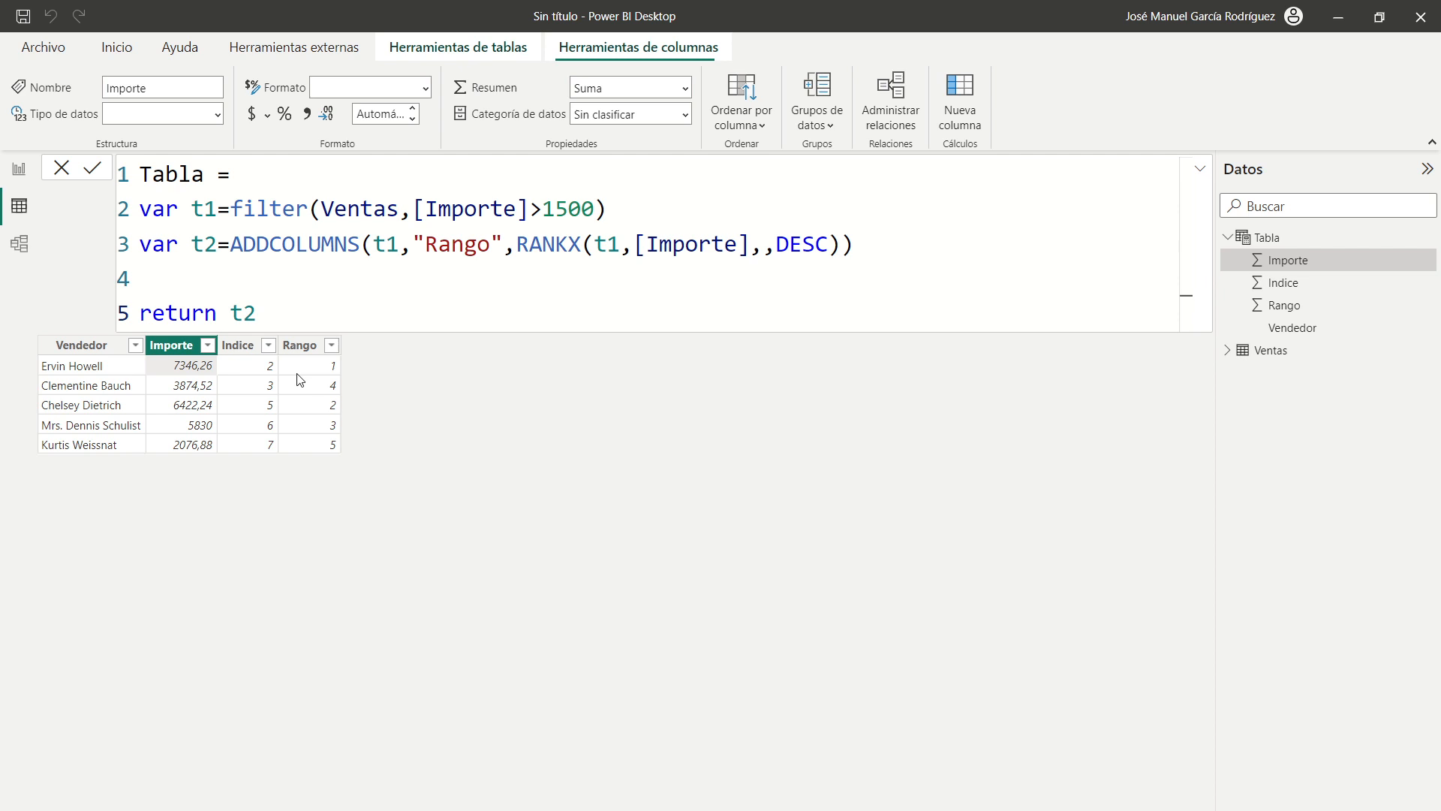
left_click(338, 368)
left_click_drag(776, 244, 832, 245)
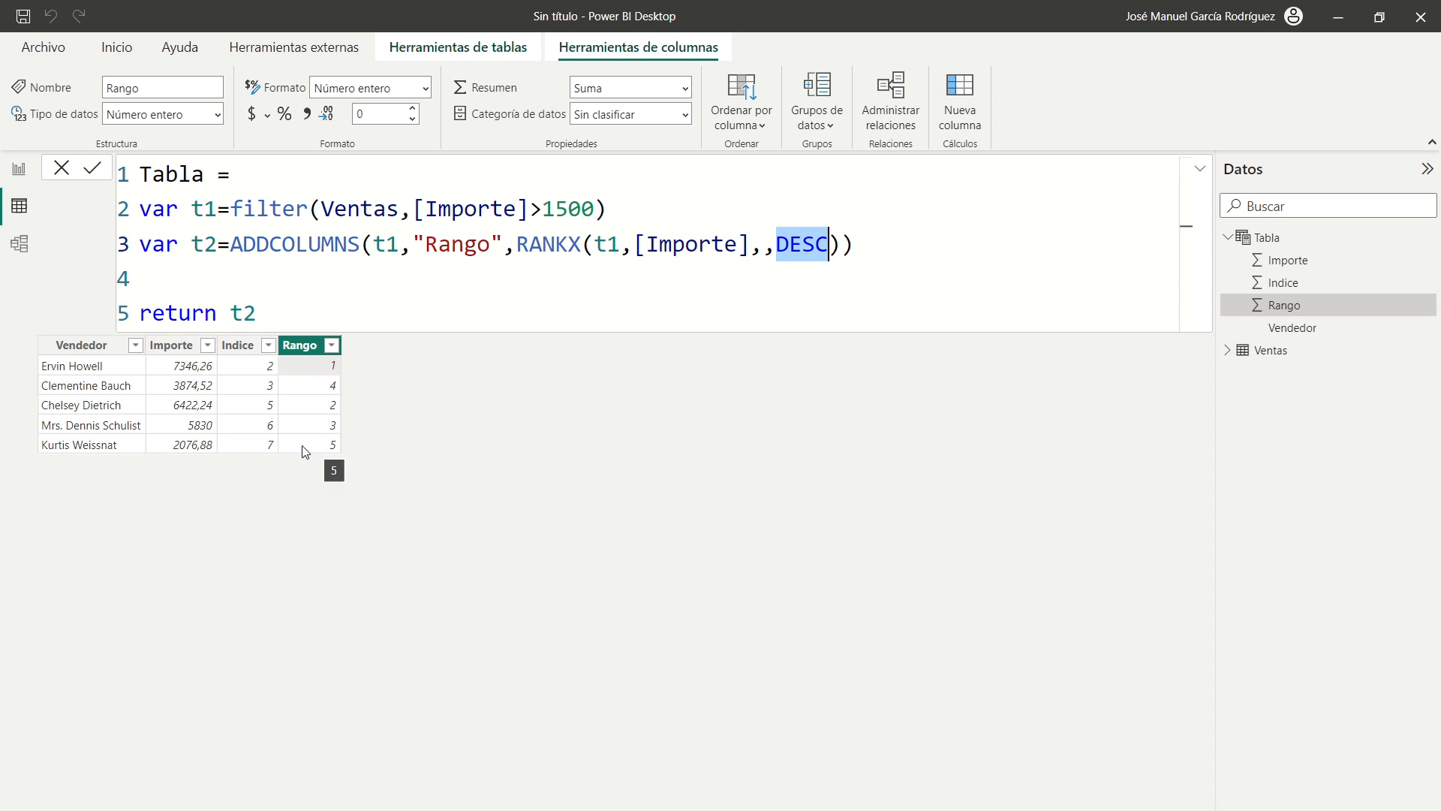
left_click(184, 447)
left_click(323, 448)
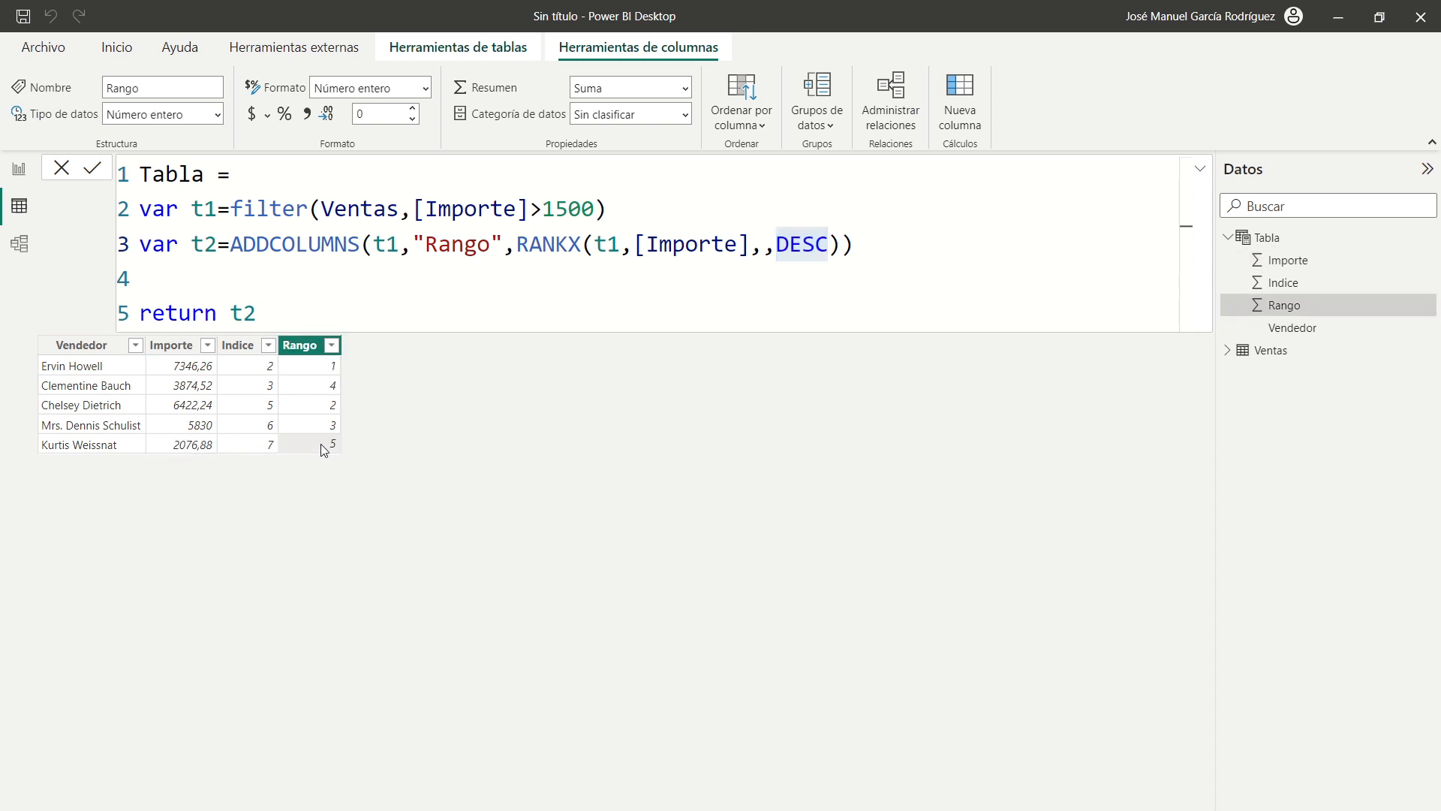
left_click(188, 386)
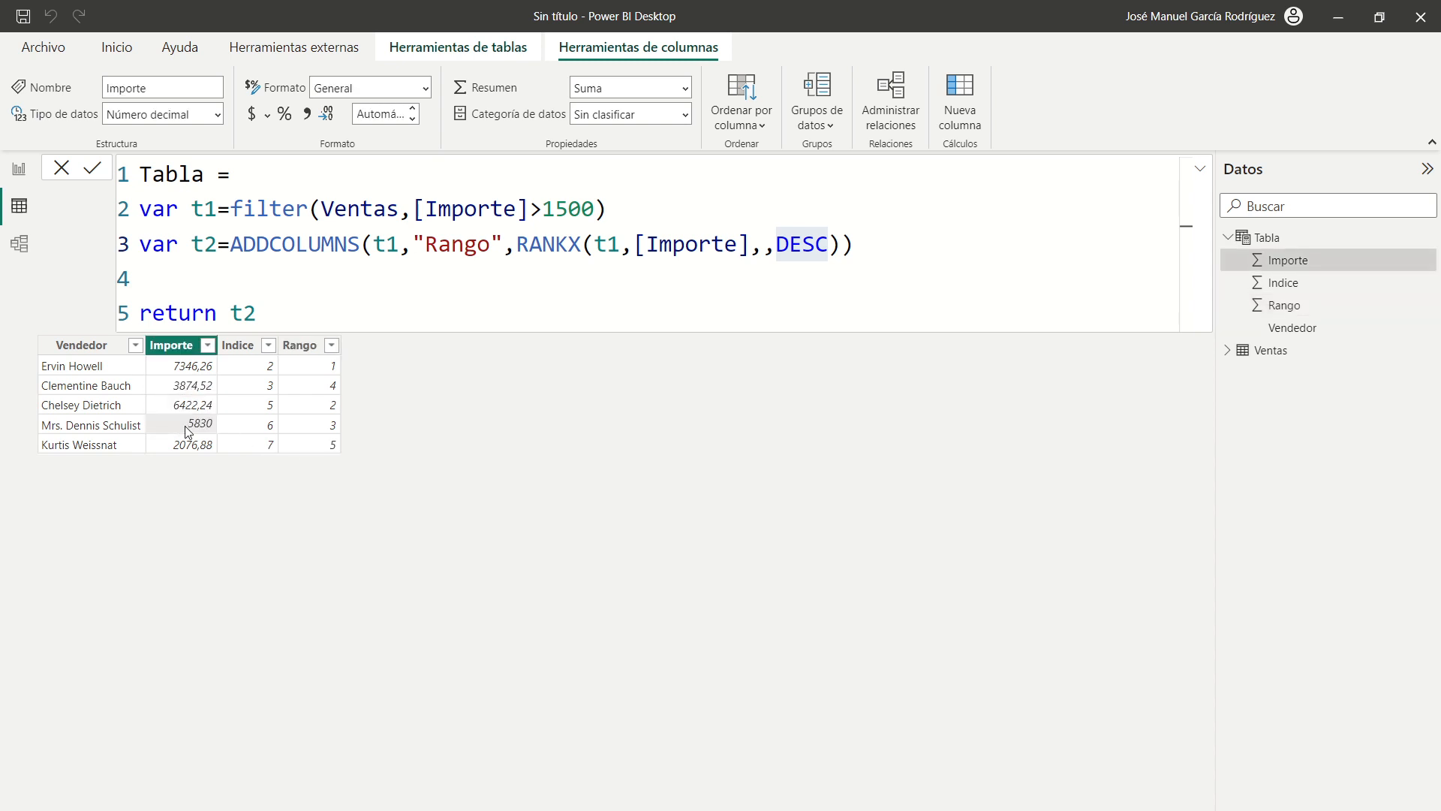
left_click(319, 413)
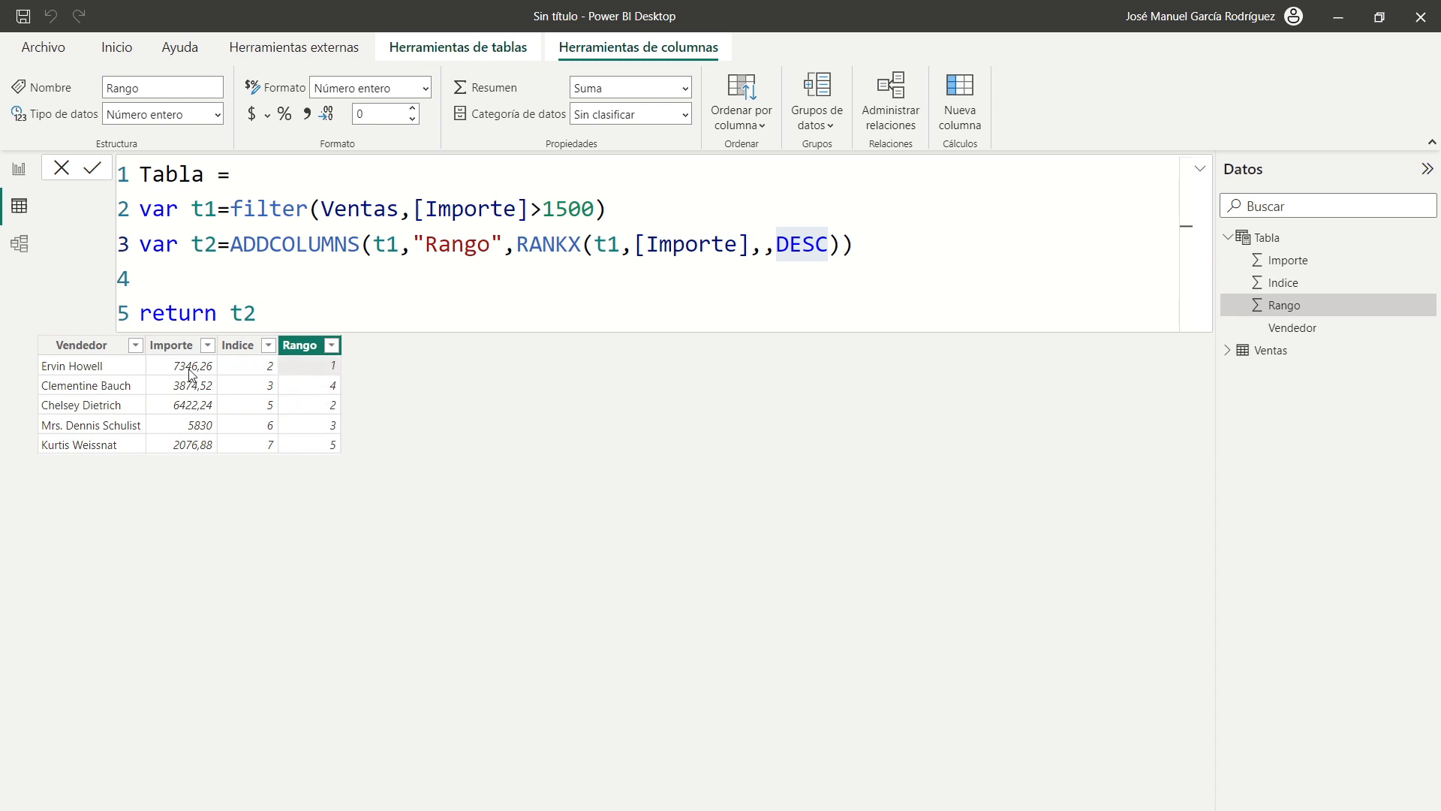
left_click(194, 410)
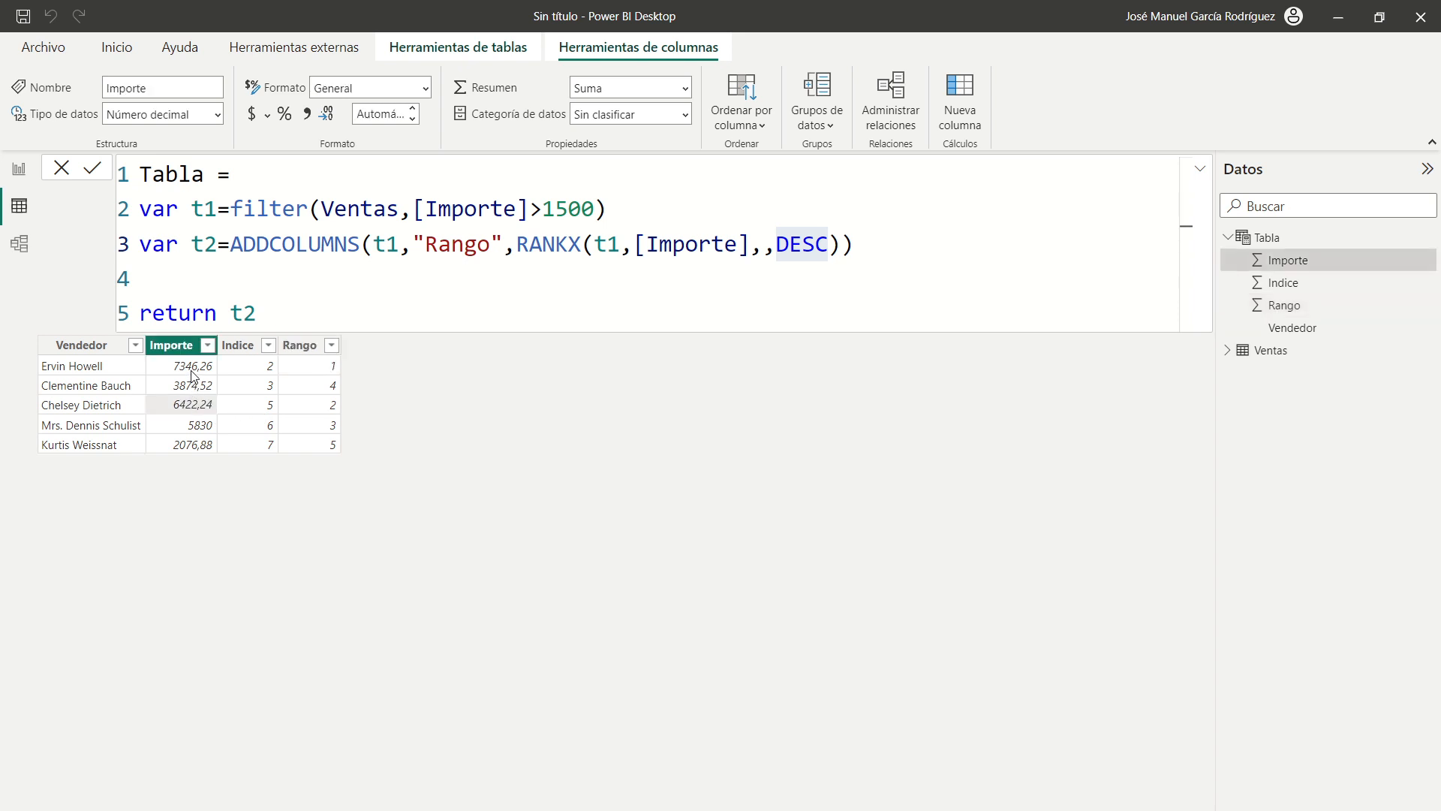
left_click(191, 427)
left_click(188, 449)
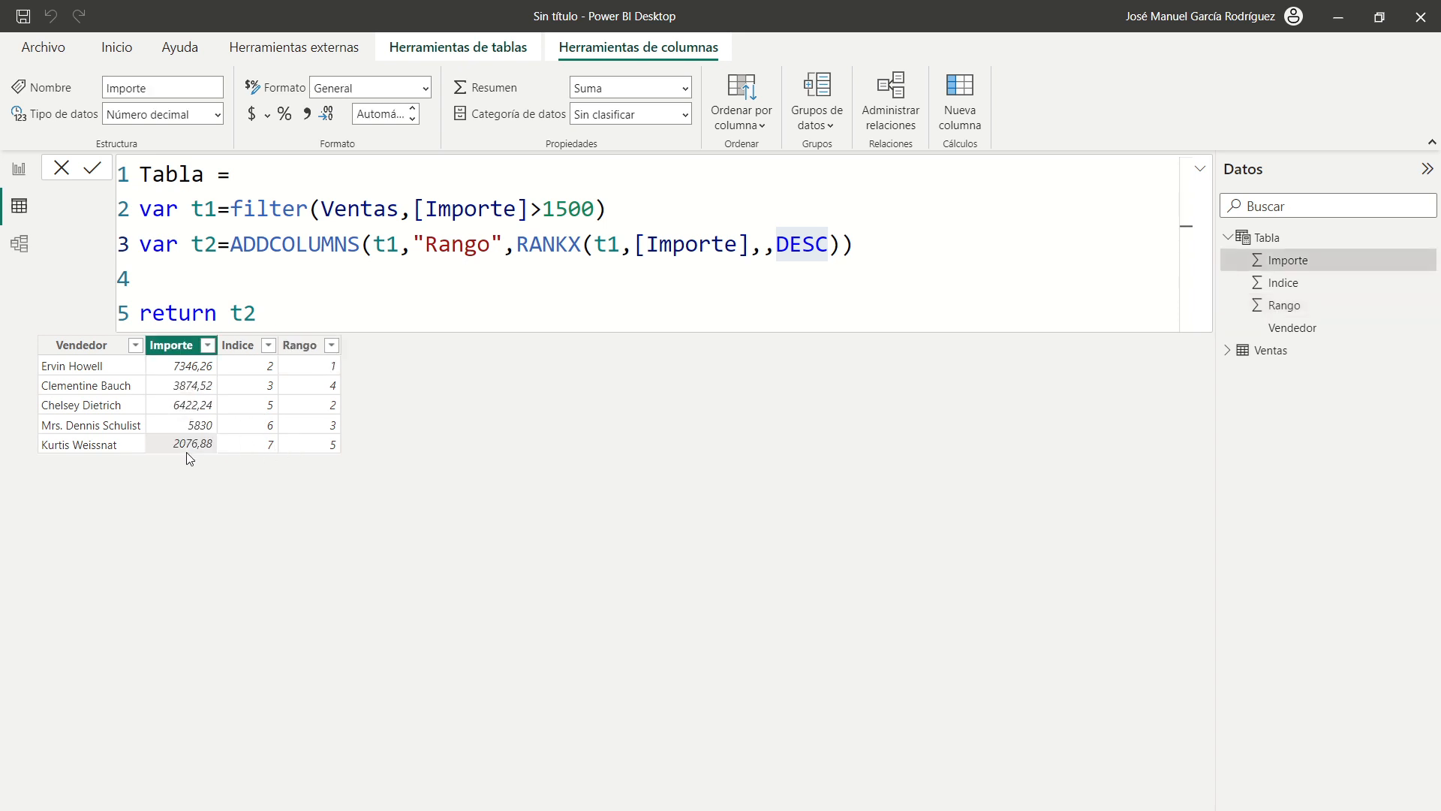
left_click(299, 450)
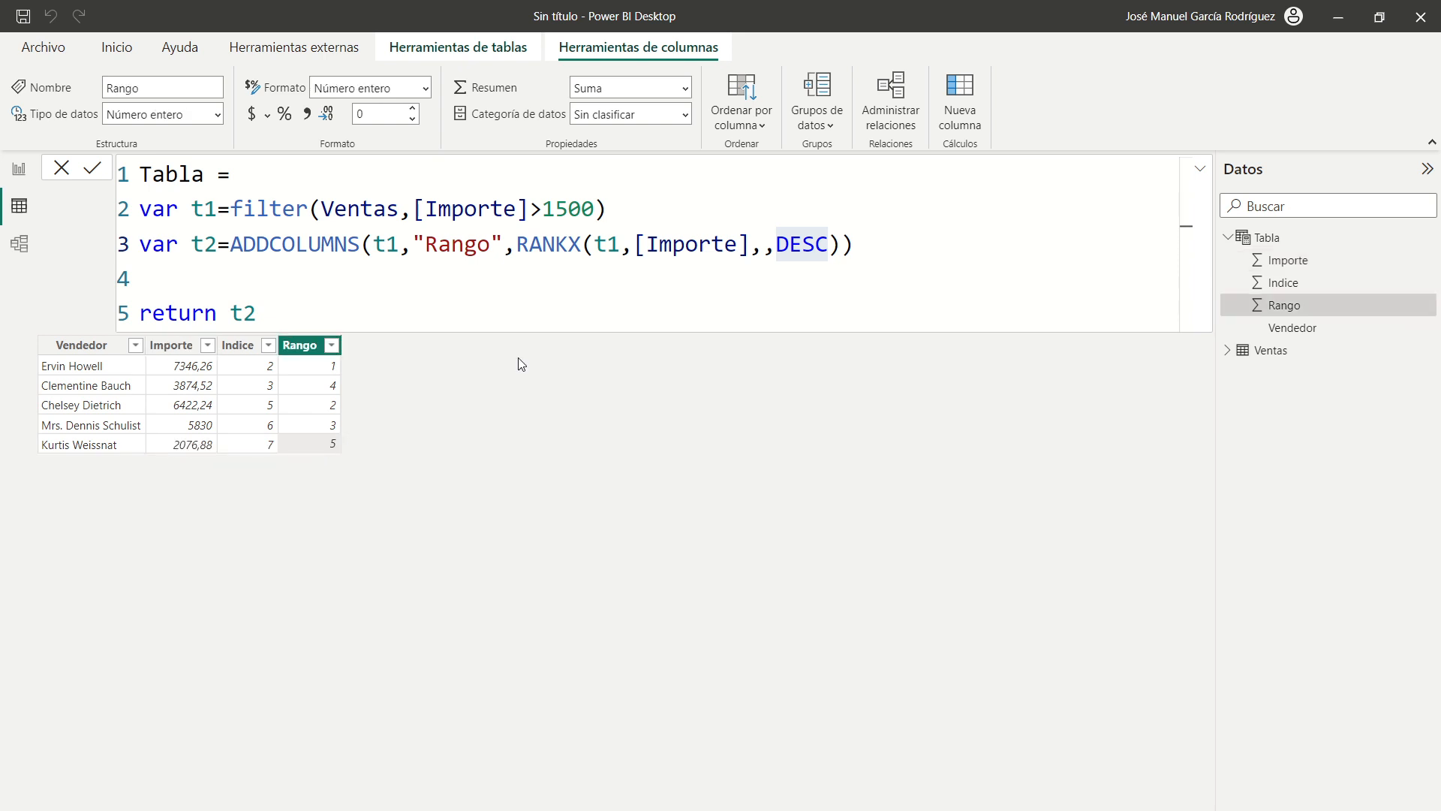
Set the RANKX order to ASC, apply the formula, and check the Rango values against the Importe amounts.
double_click(798, 244)
type("asc")
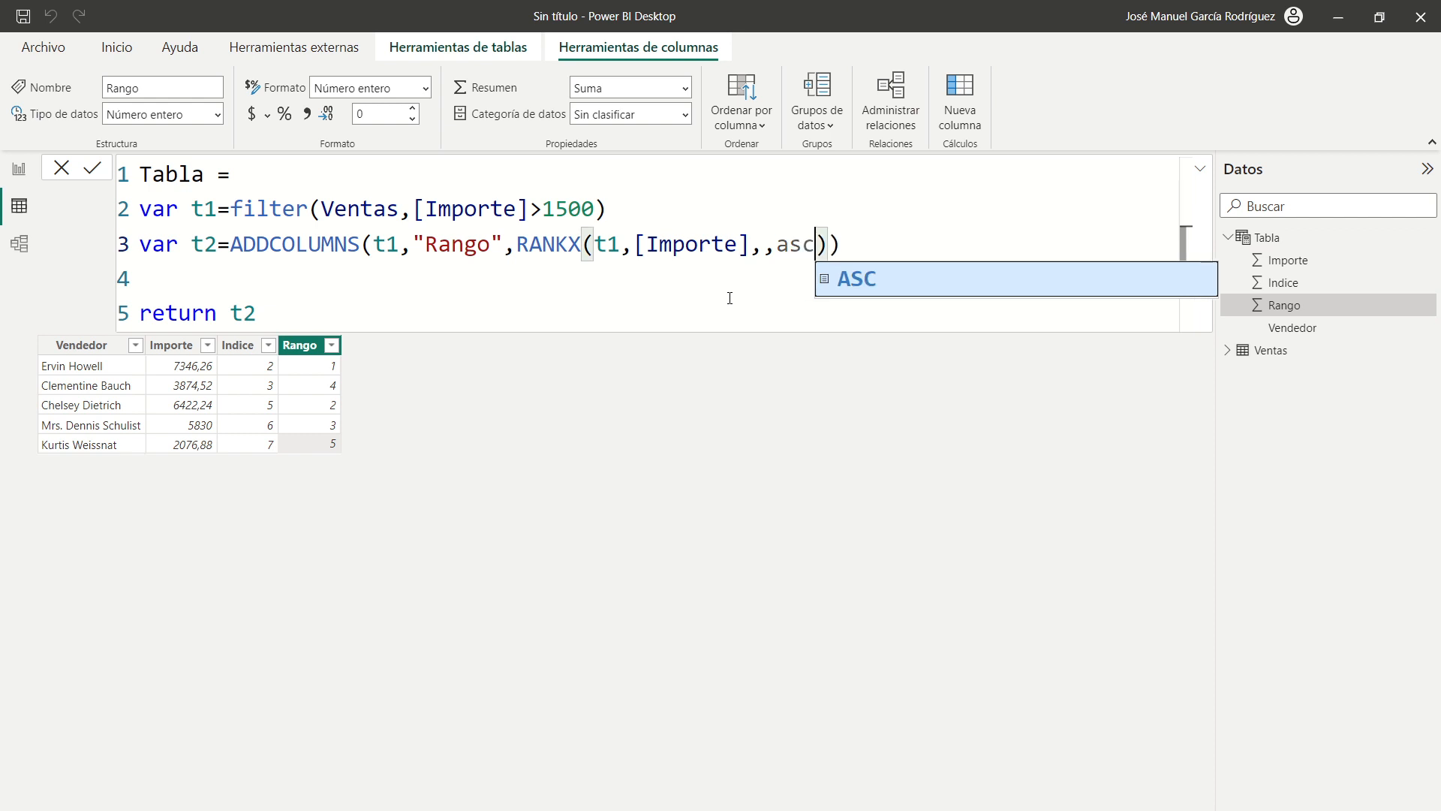
key("Tab")
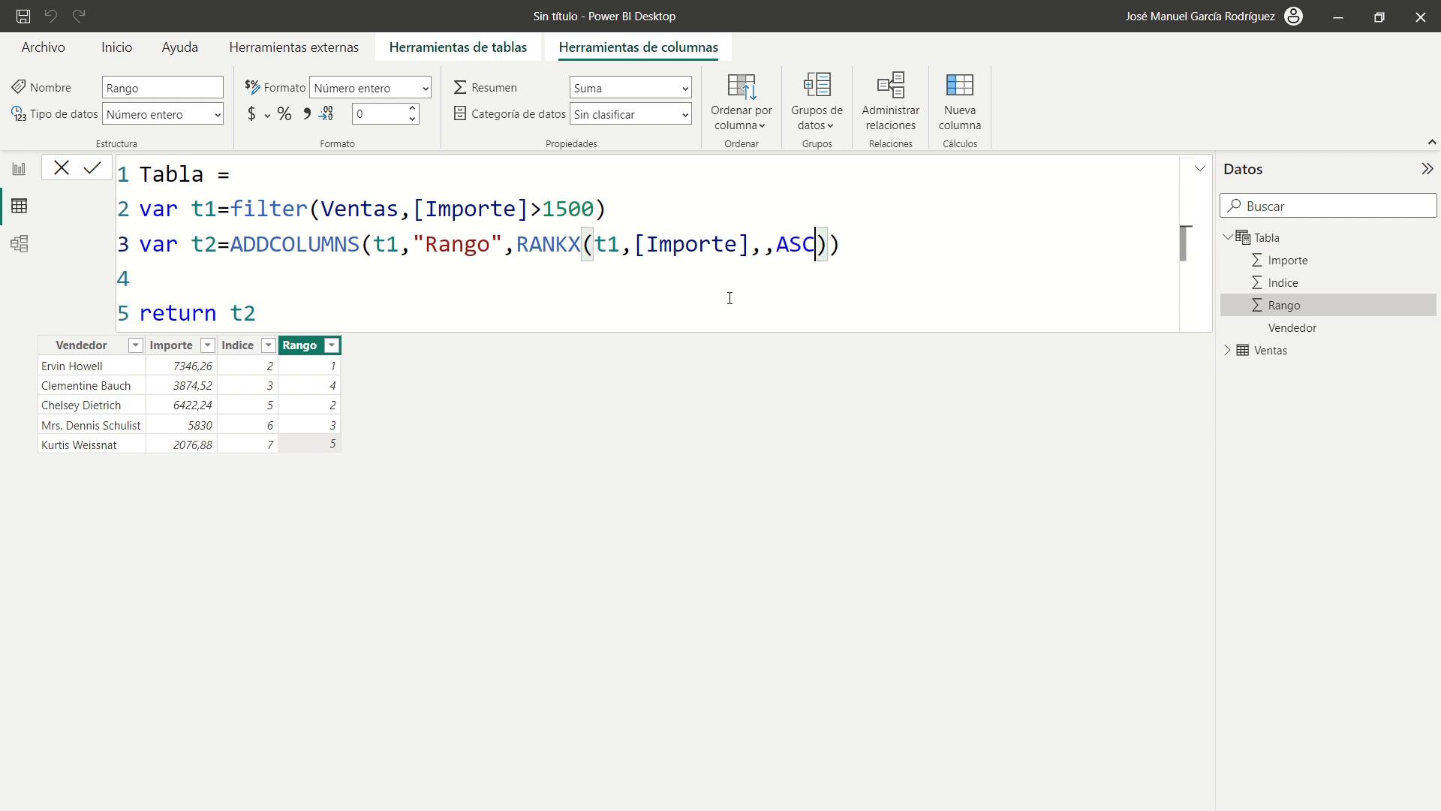
key("Return")
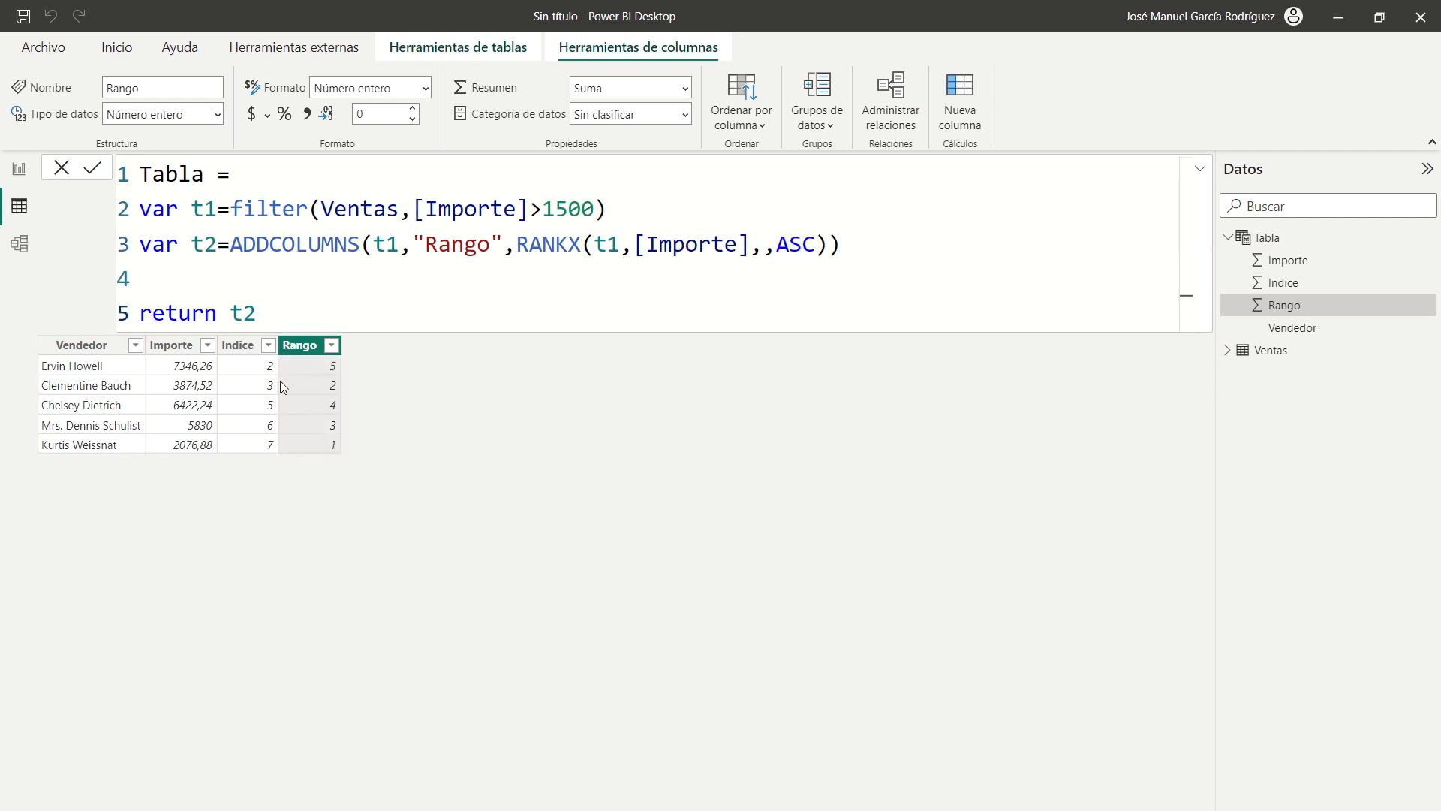
left_click(198, 375)
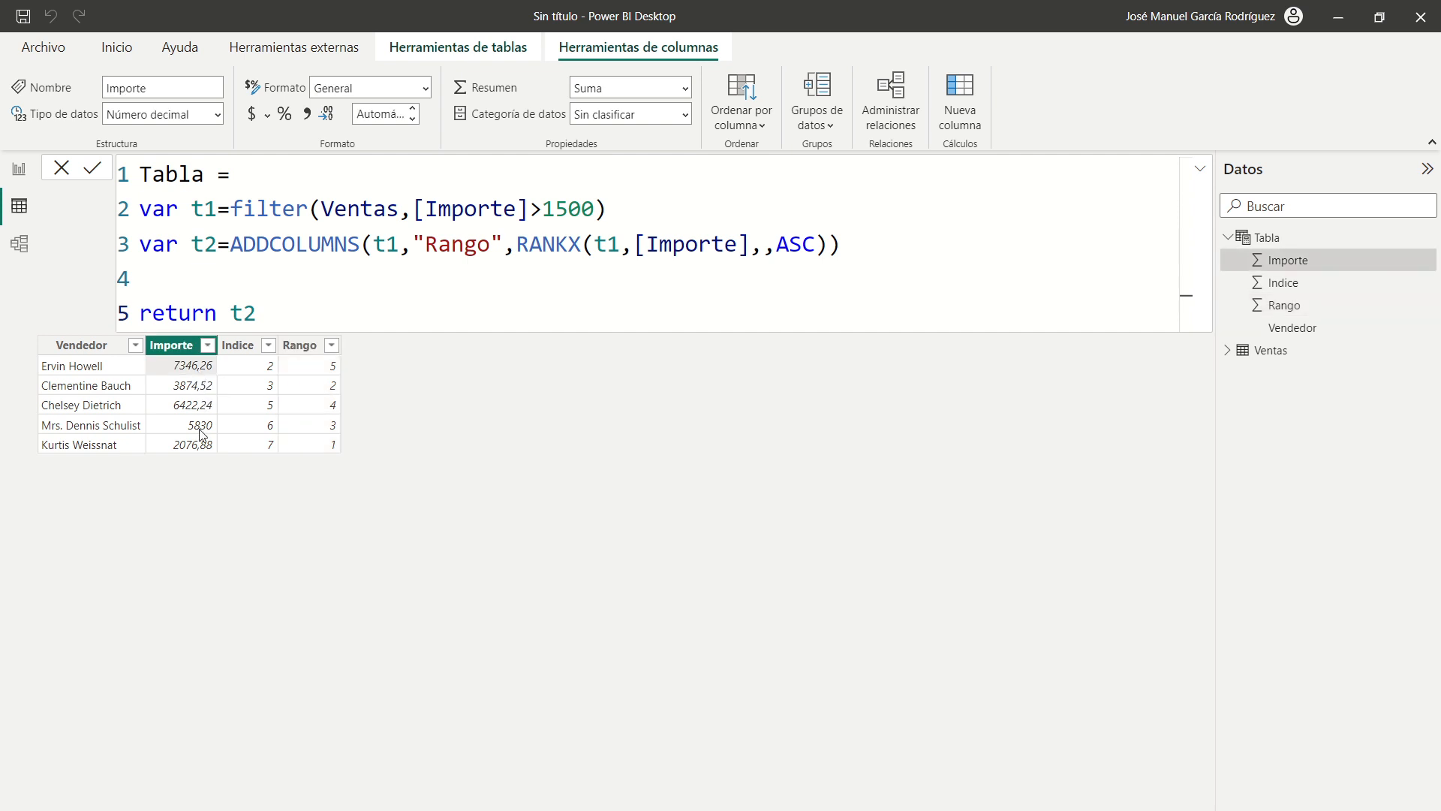
left_click(333, 449)
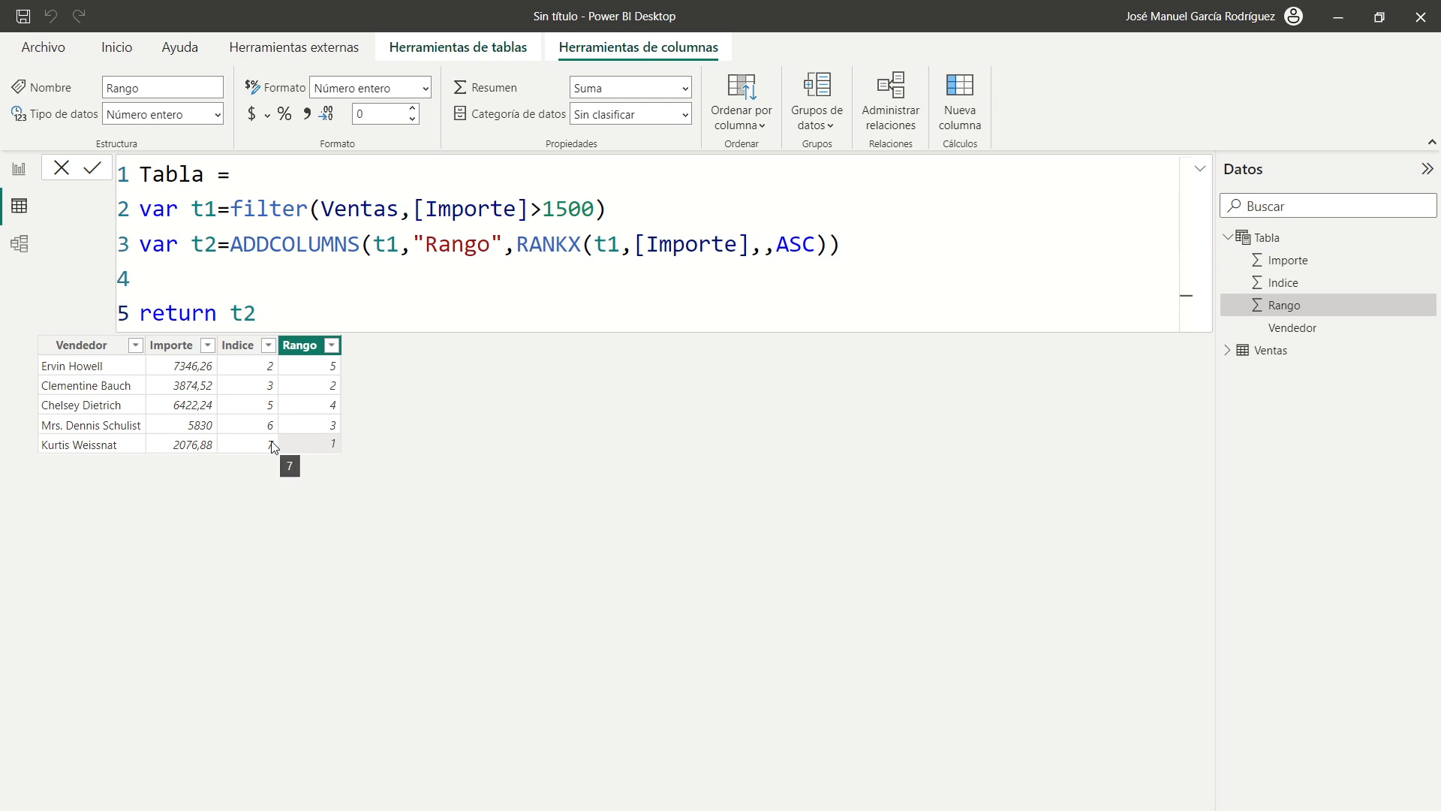
Set the RANKX order back to desc and apply the formula.
double_click(792, 247)
type("desc")
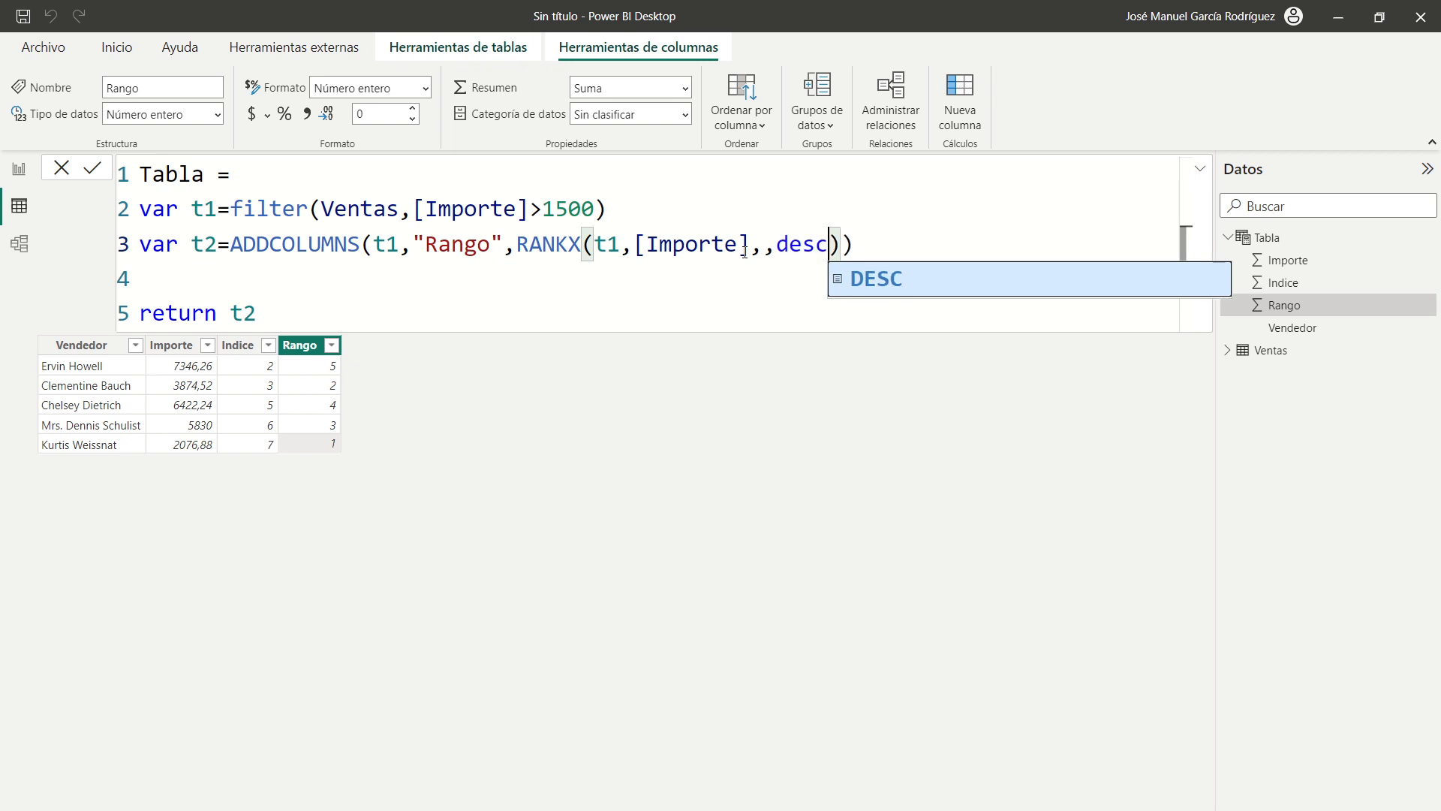
left_click(897, 235)
key("Return")
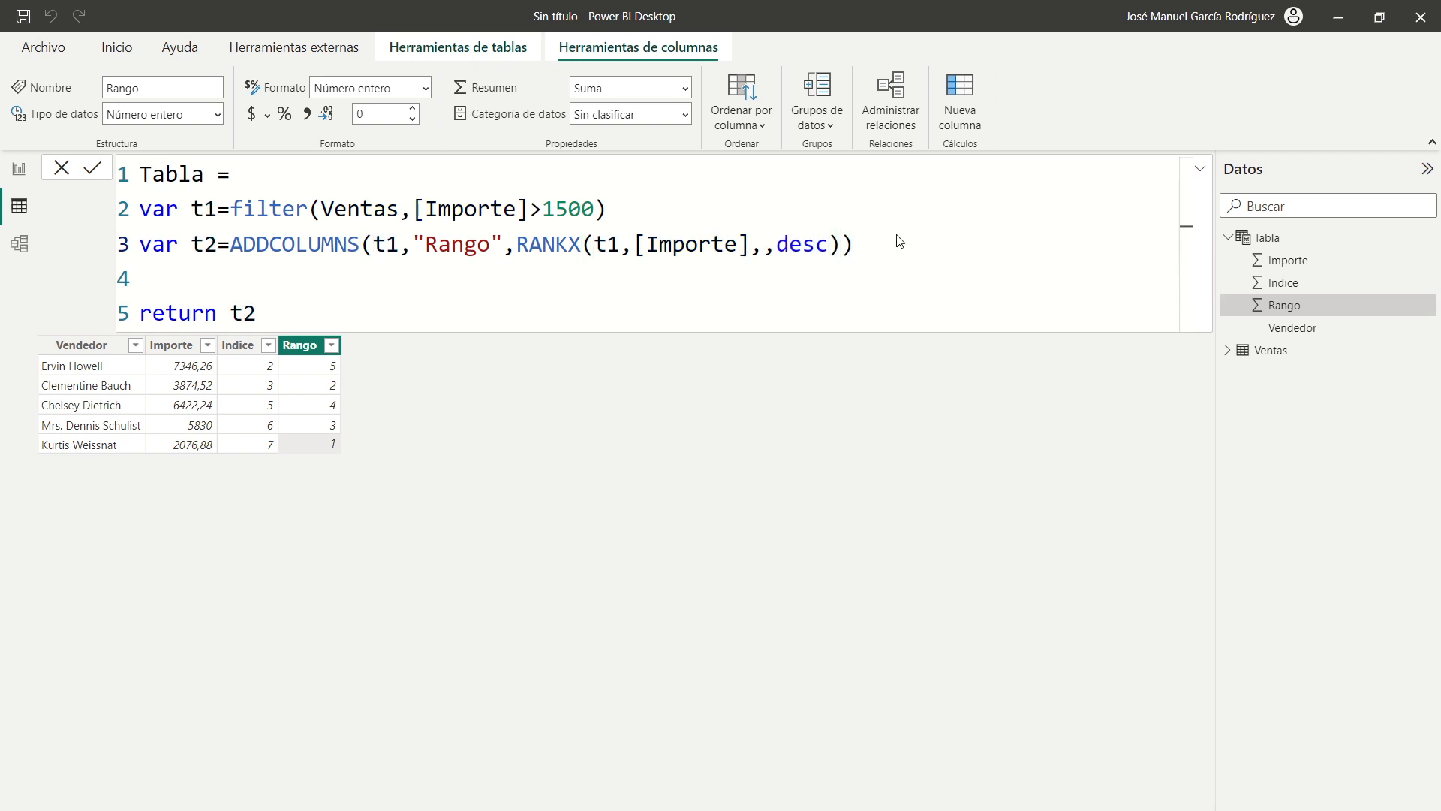
Declare a variable t3 below t2 that uses SELECTCOLUMNS on a GENERATESERIES table starting at 1.
left_click(564, 274)
type("var t")
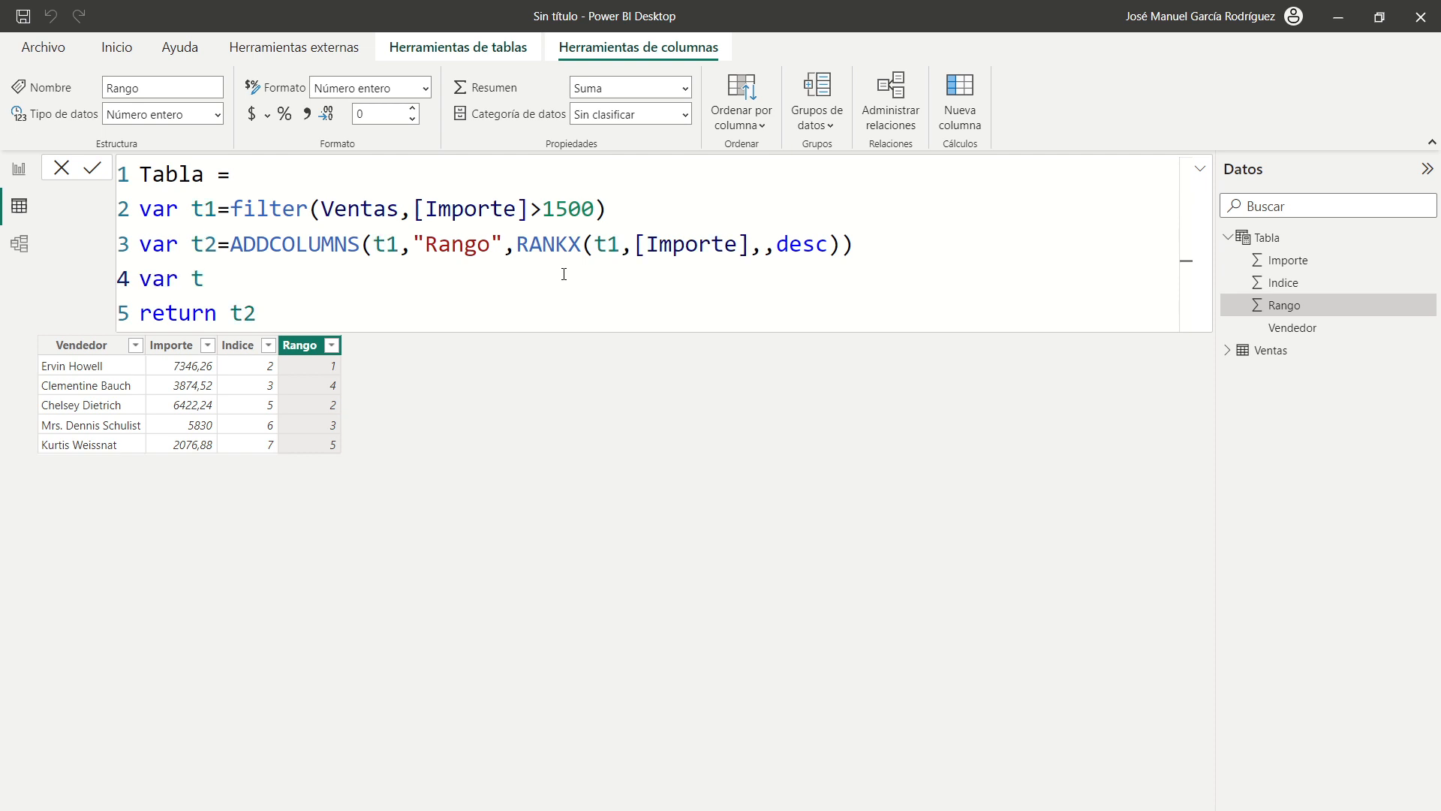
type("3=sel")
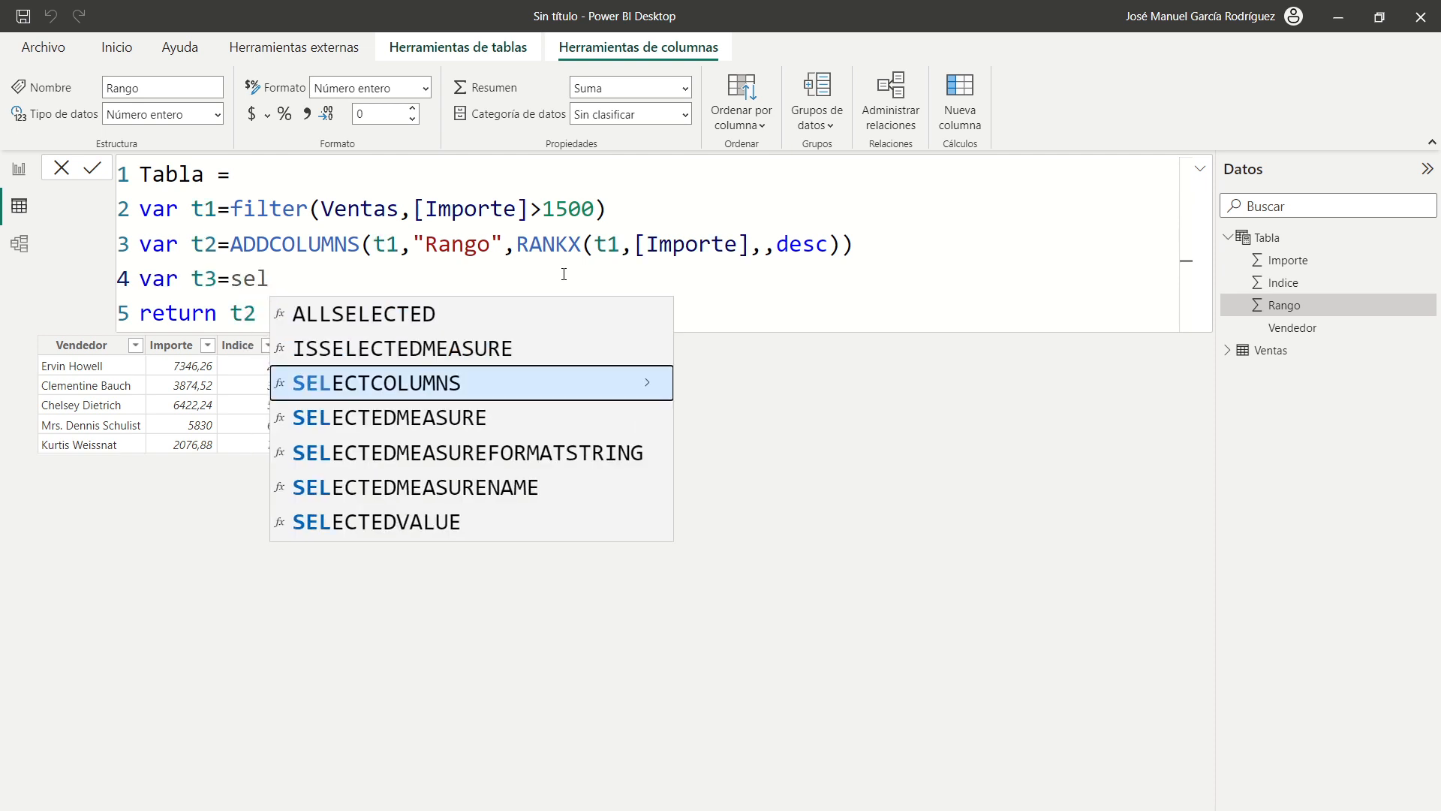
key("Tab")
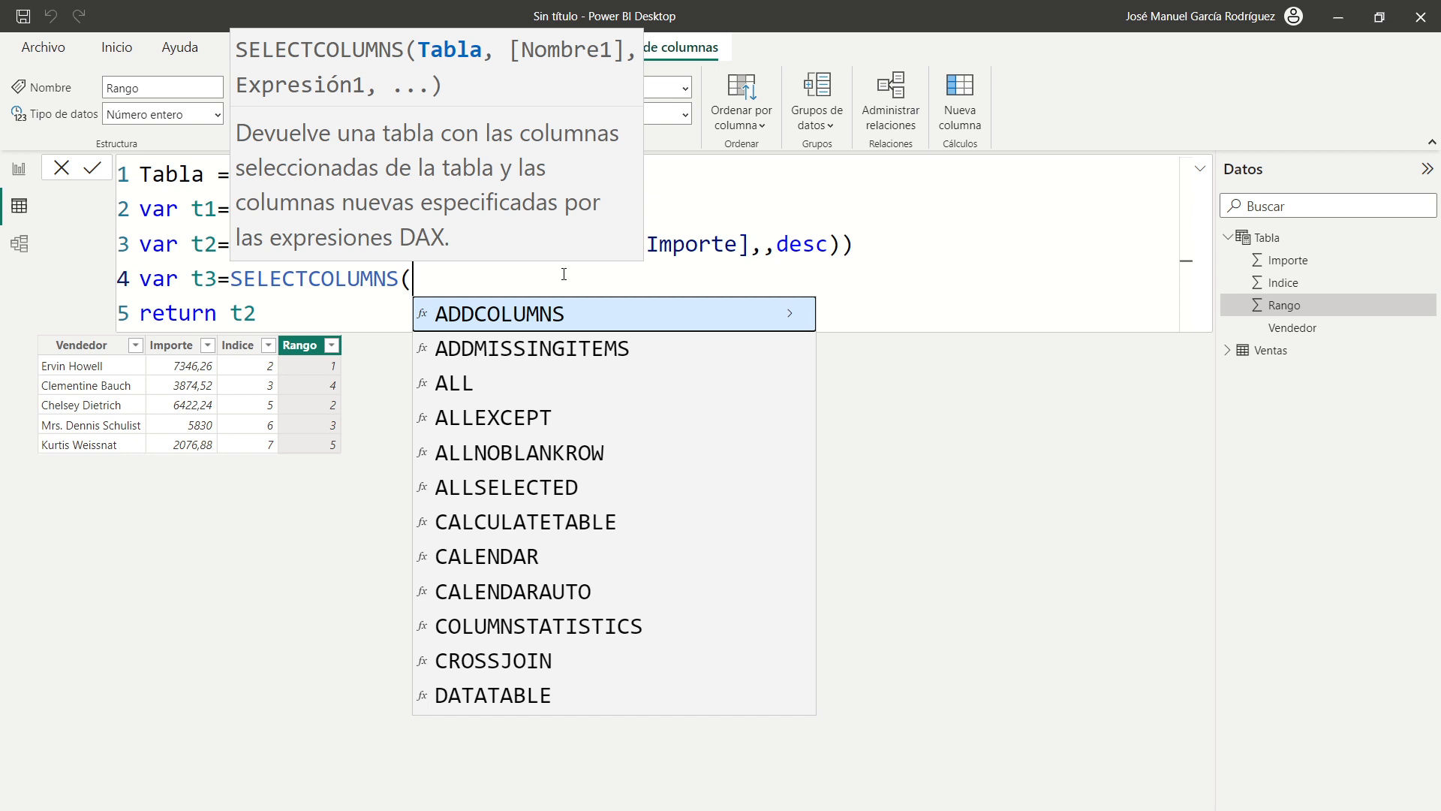
type("gen")
key("Down")
key("Down")
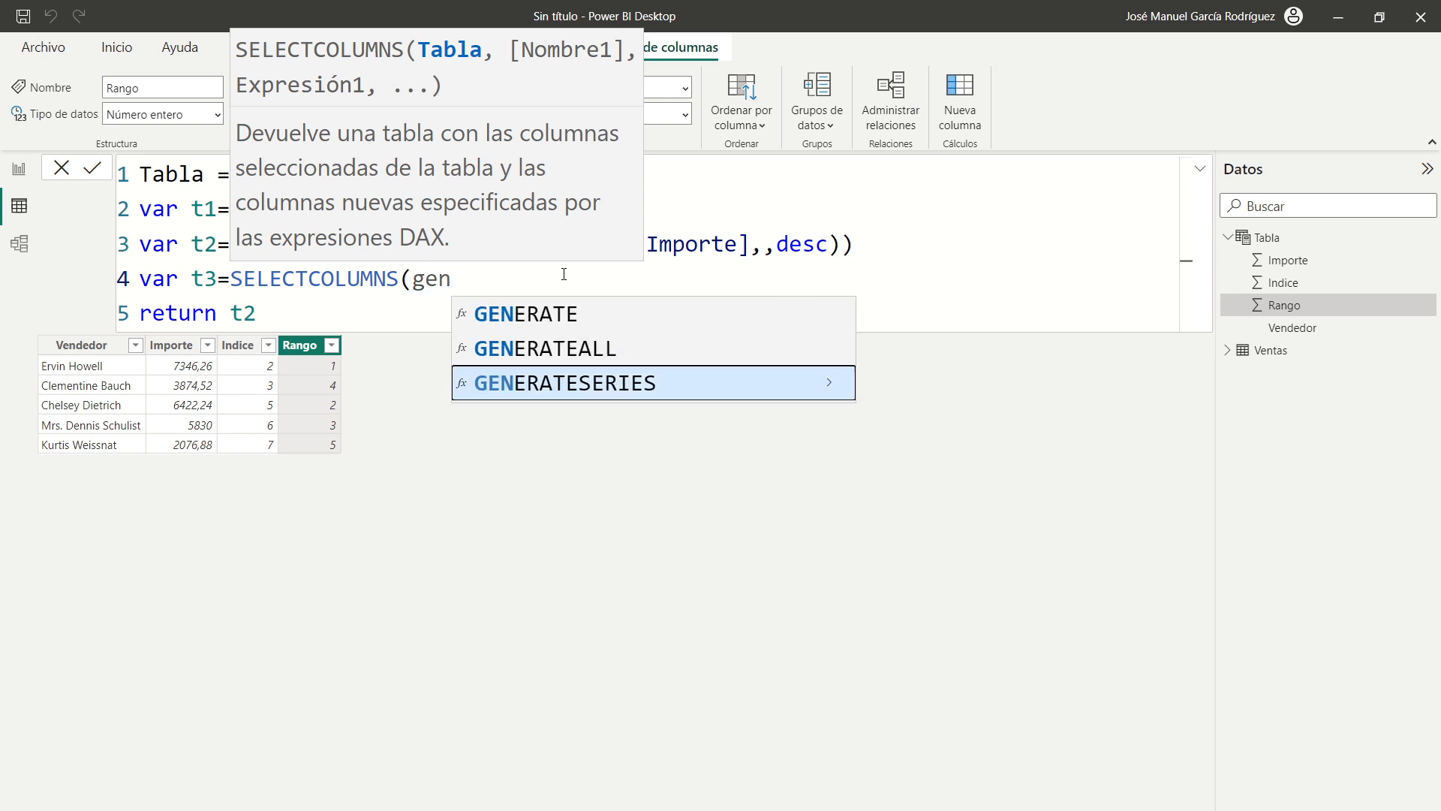
key("Tab")
type("1,")
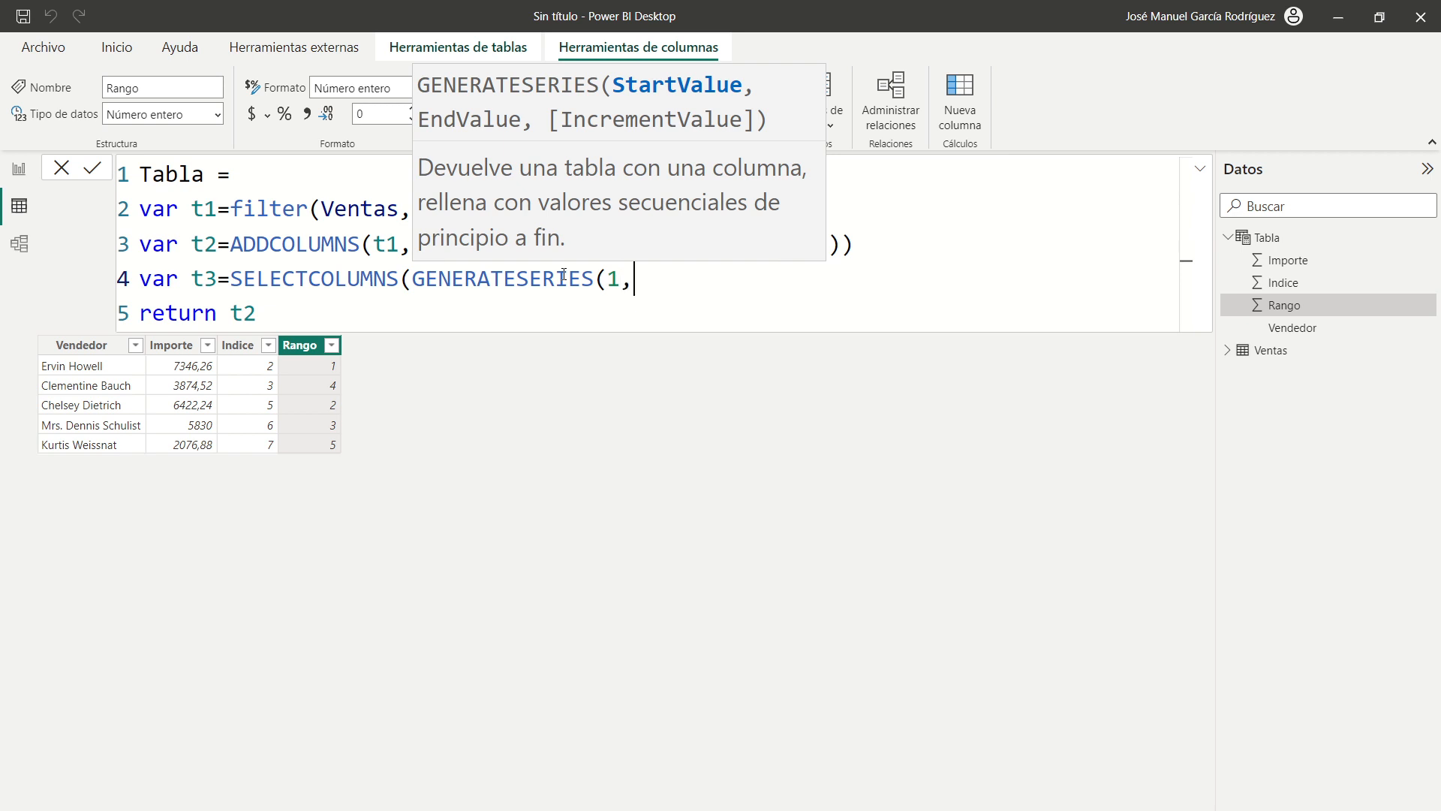
Set the end value of the GENERATESERIES in t3 to COUNTROWS(t1) and close the function.
type("coun")
key("Down")
key("Down")
key("Down")
key("Down")
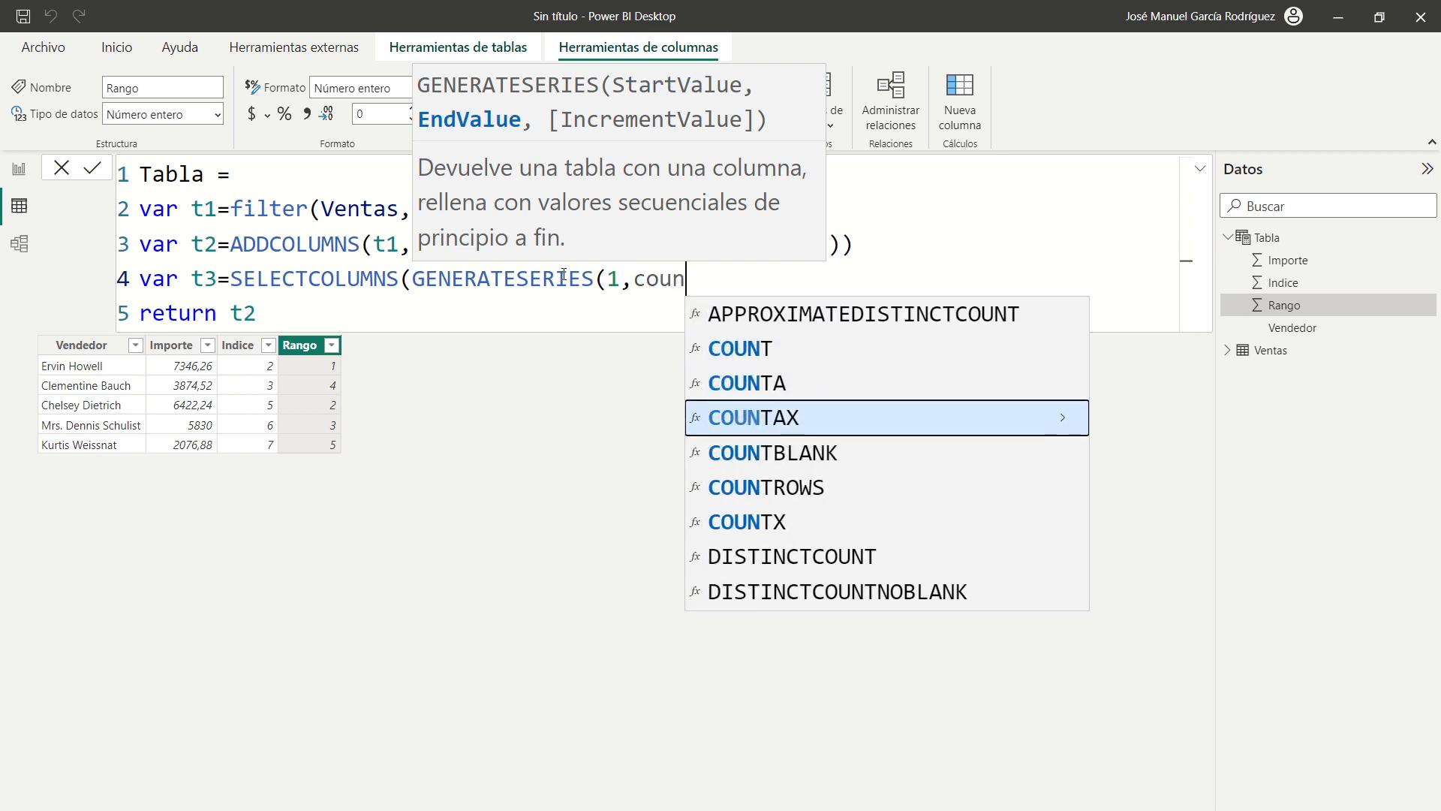
key("Tab")
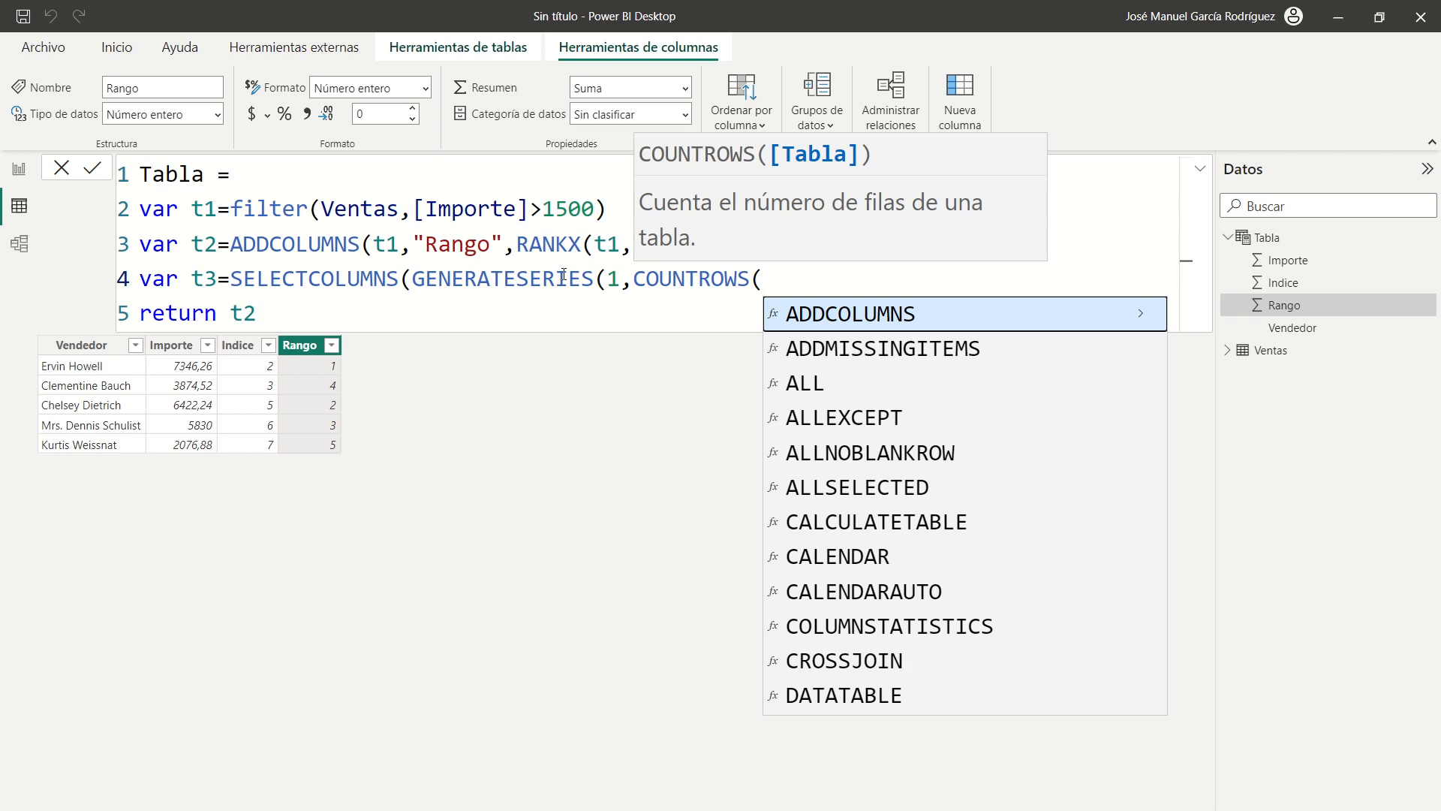
type("t1")
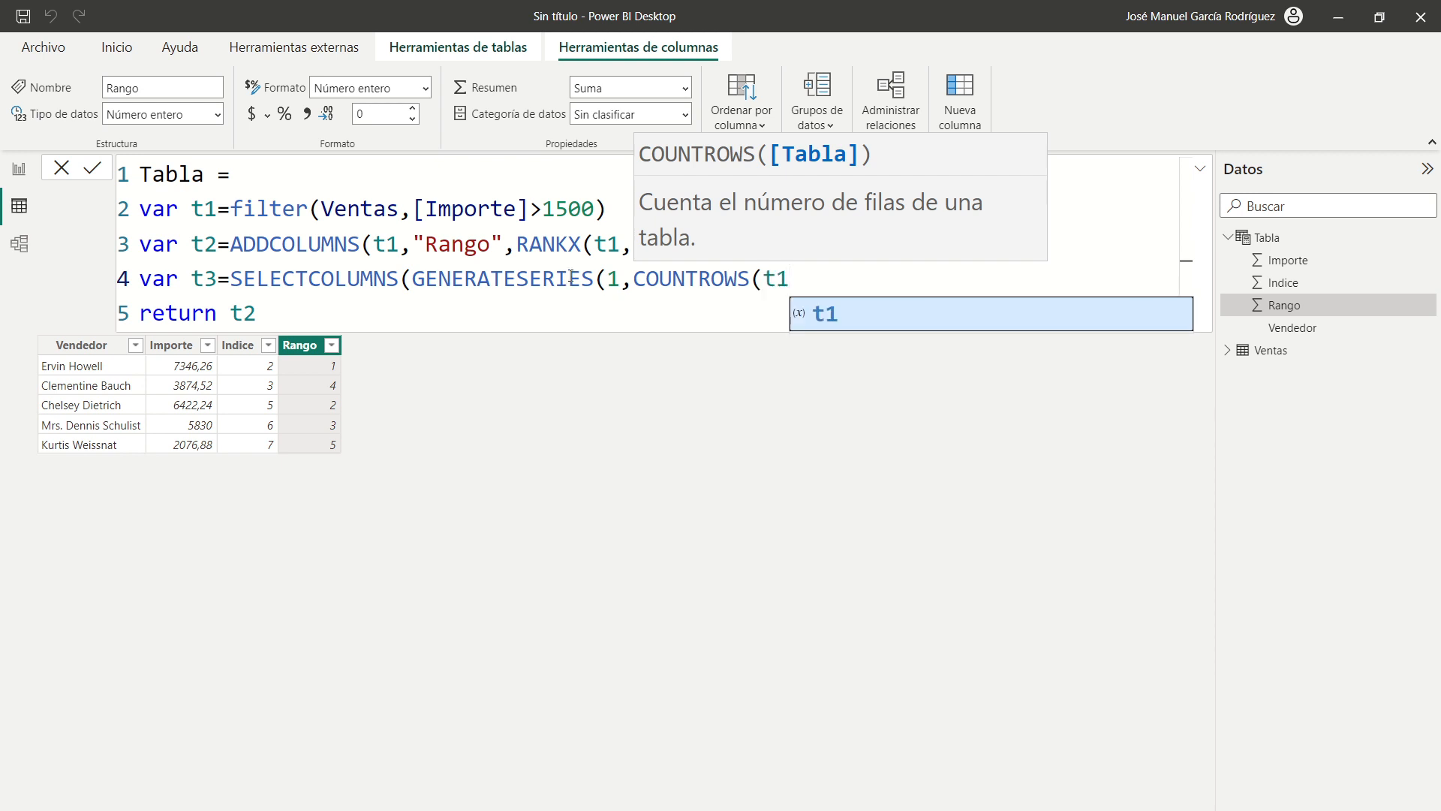
type("))")
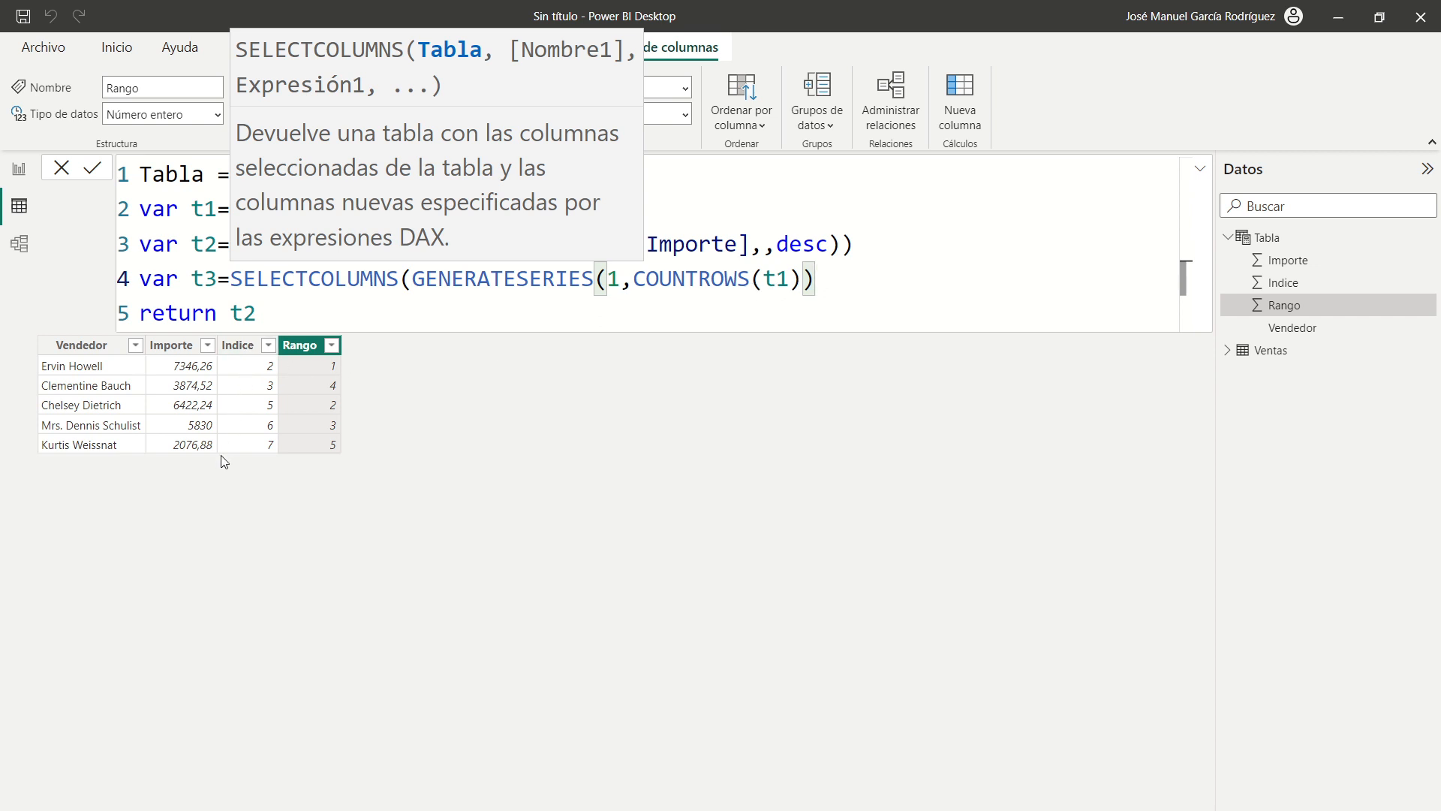
double_click(678, 278)
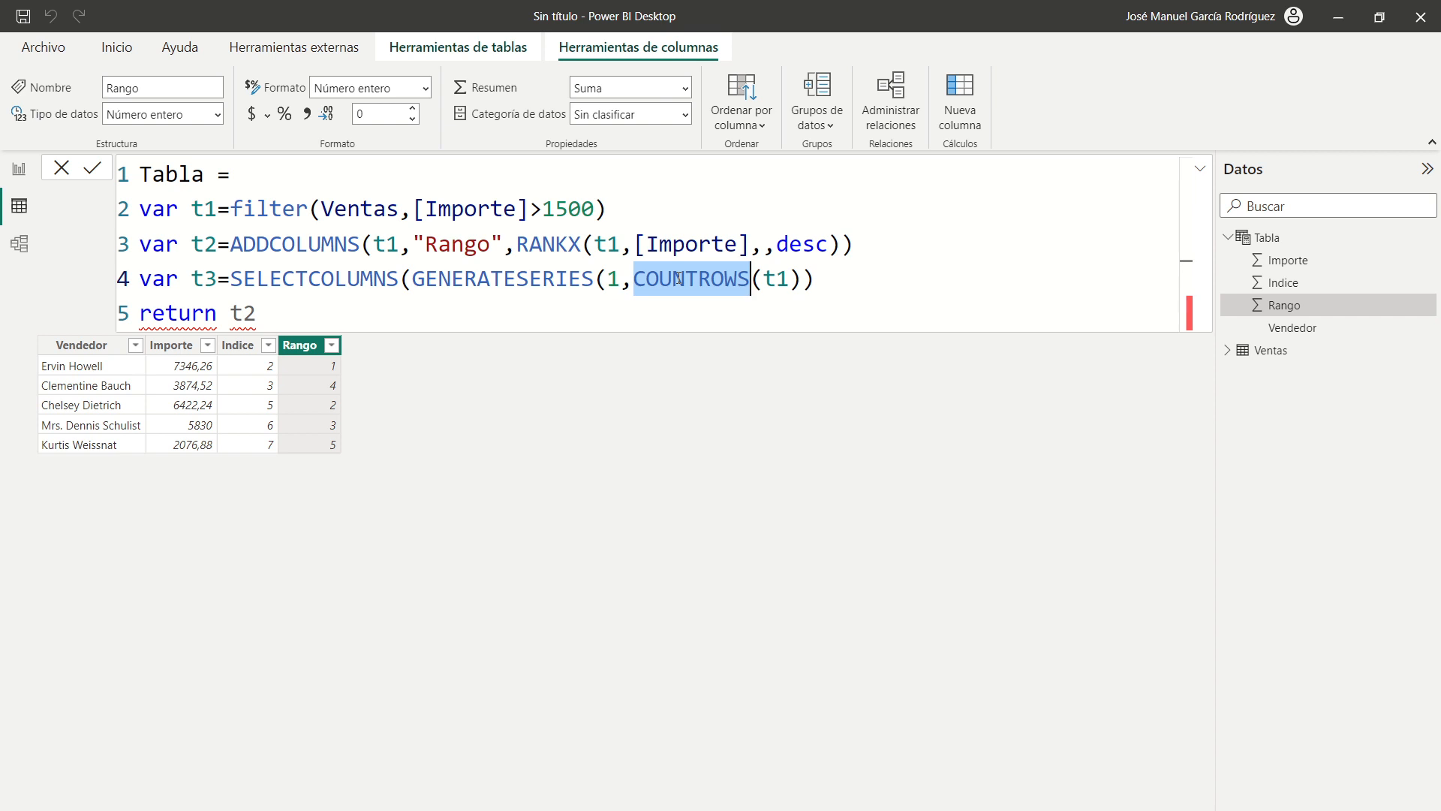
left_click(851, 287)
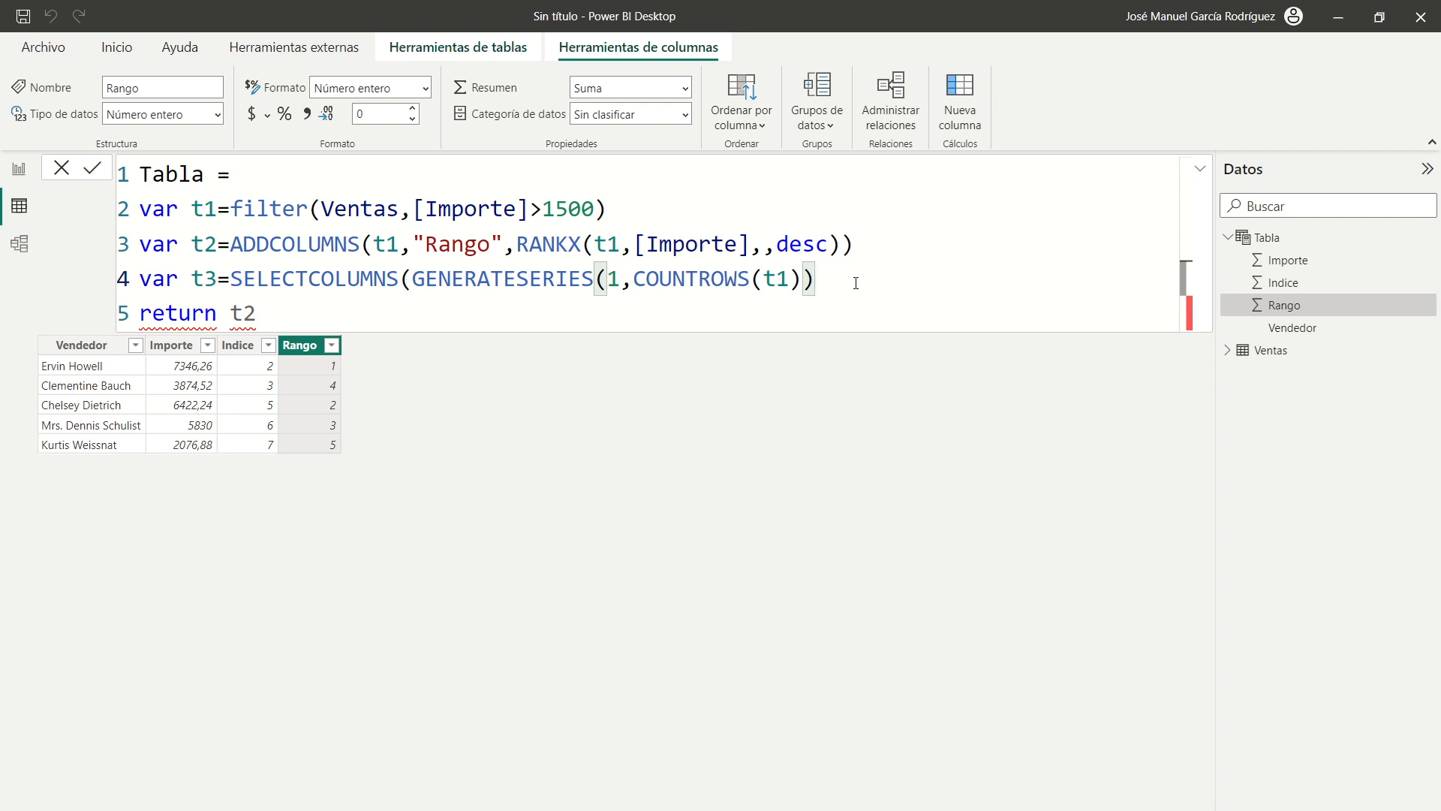
Name the SELECTCOLUMNS output column "Importe" and begin an indented line below for its expression.
type(",")
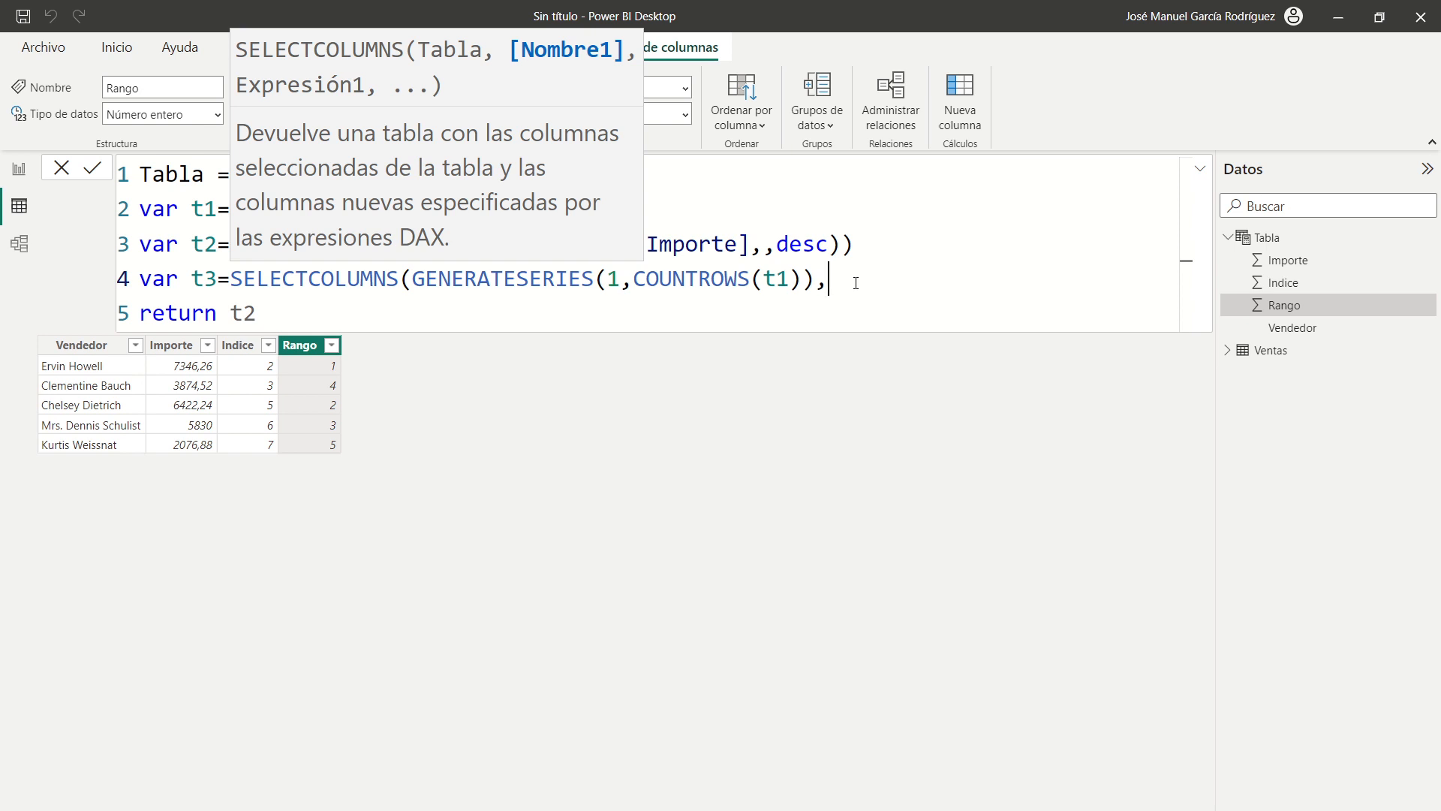
type("\"Importe\",")
key("shift+Return")
key("Tab")
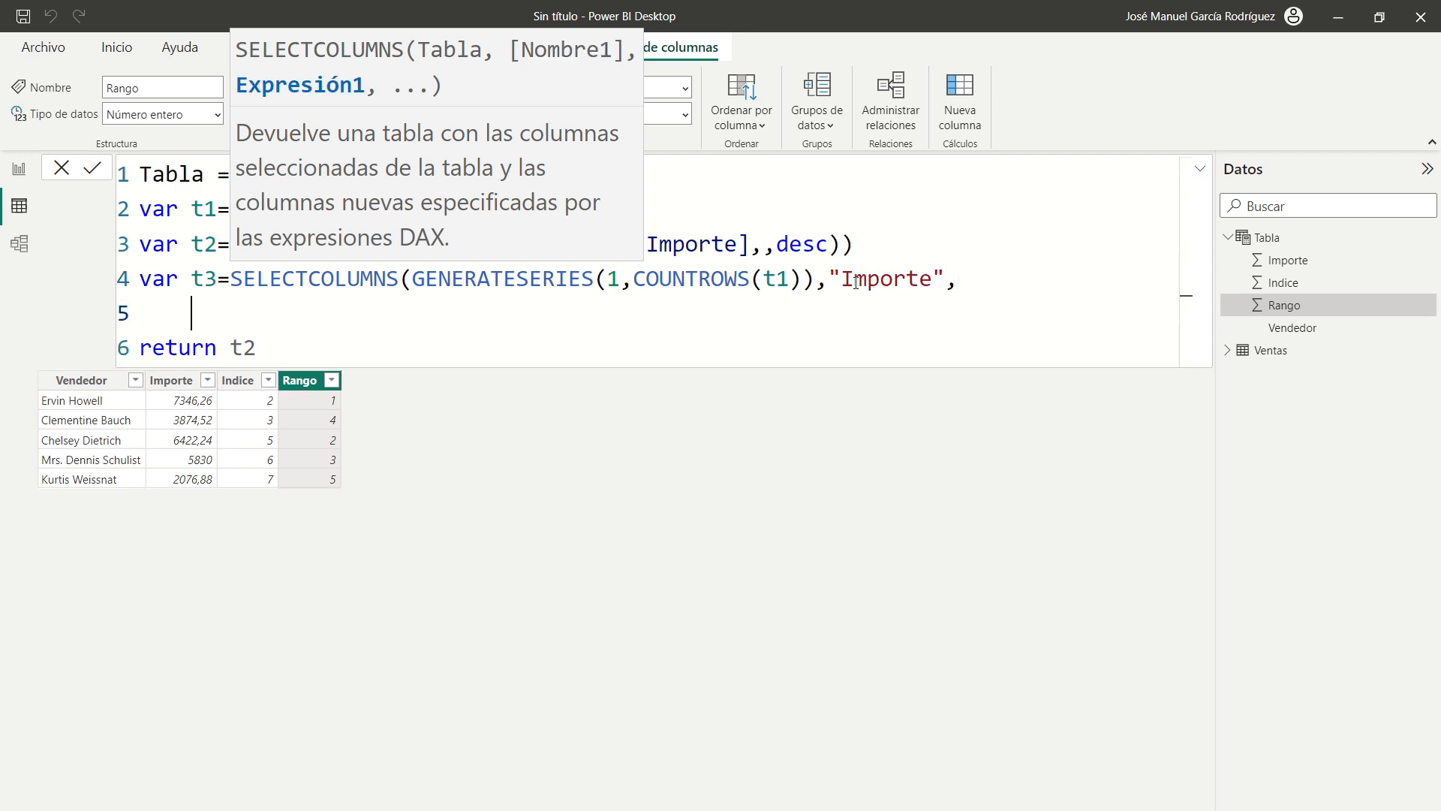
key("Tab")
Enter filter(t2,[Rango]=[Value]) as the expression of the Importe column and close SELECTCOLUMNS.
type("filter(")
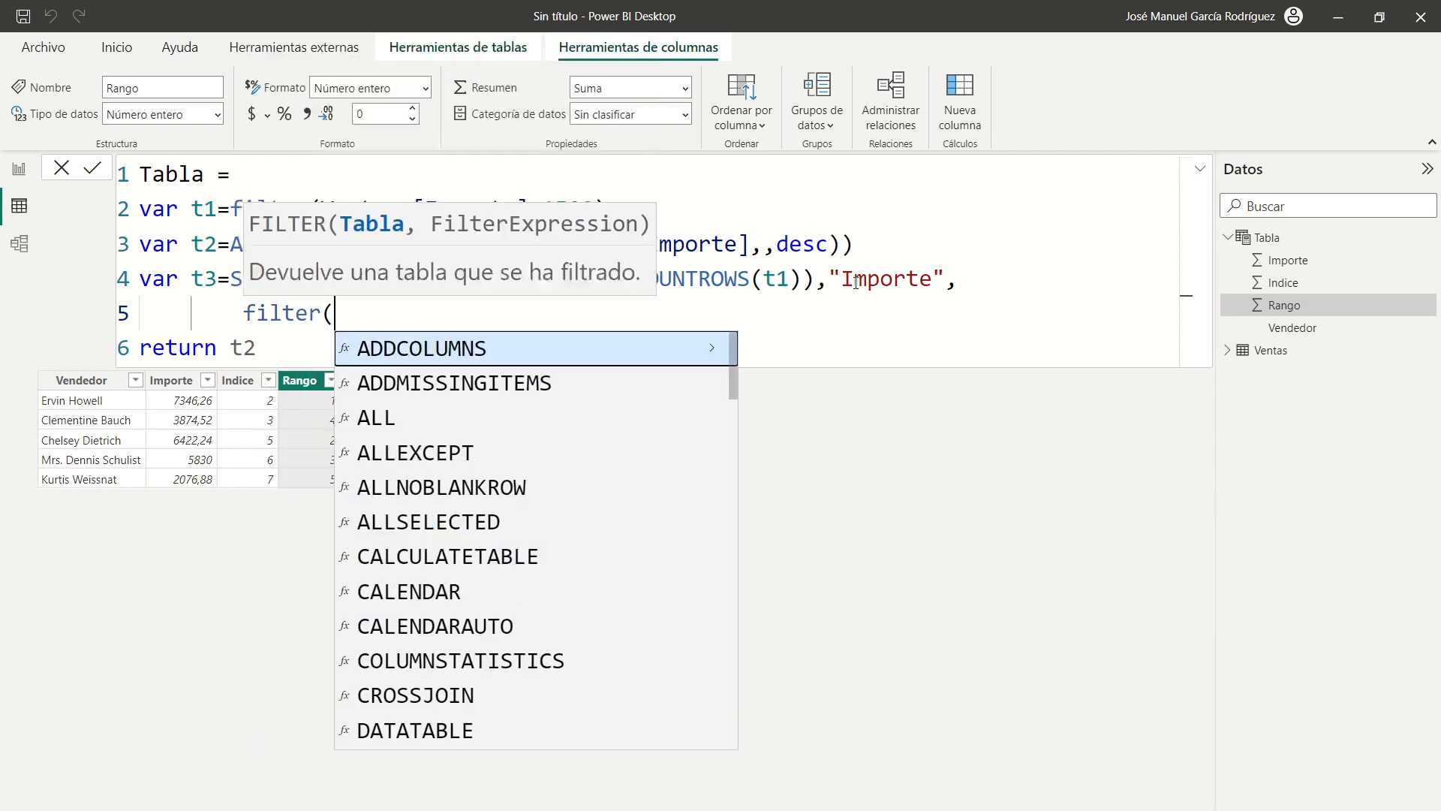
type("t2")
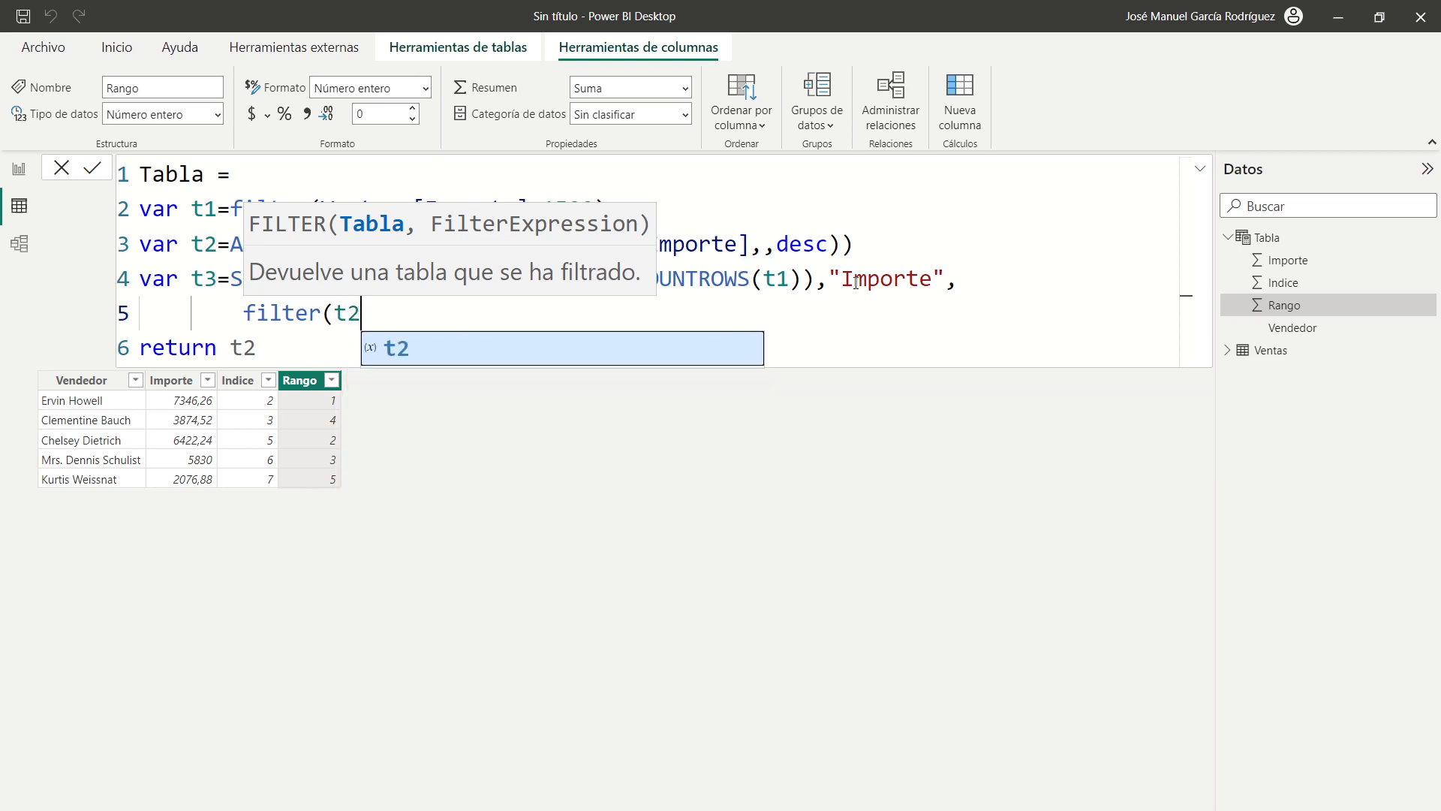
type(",")
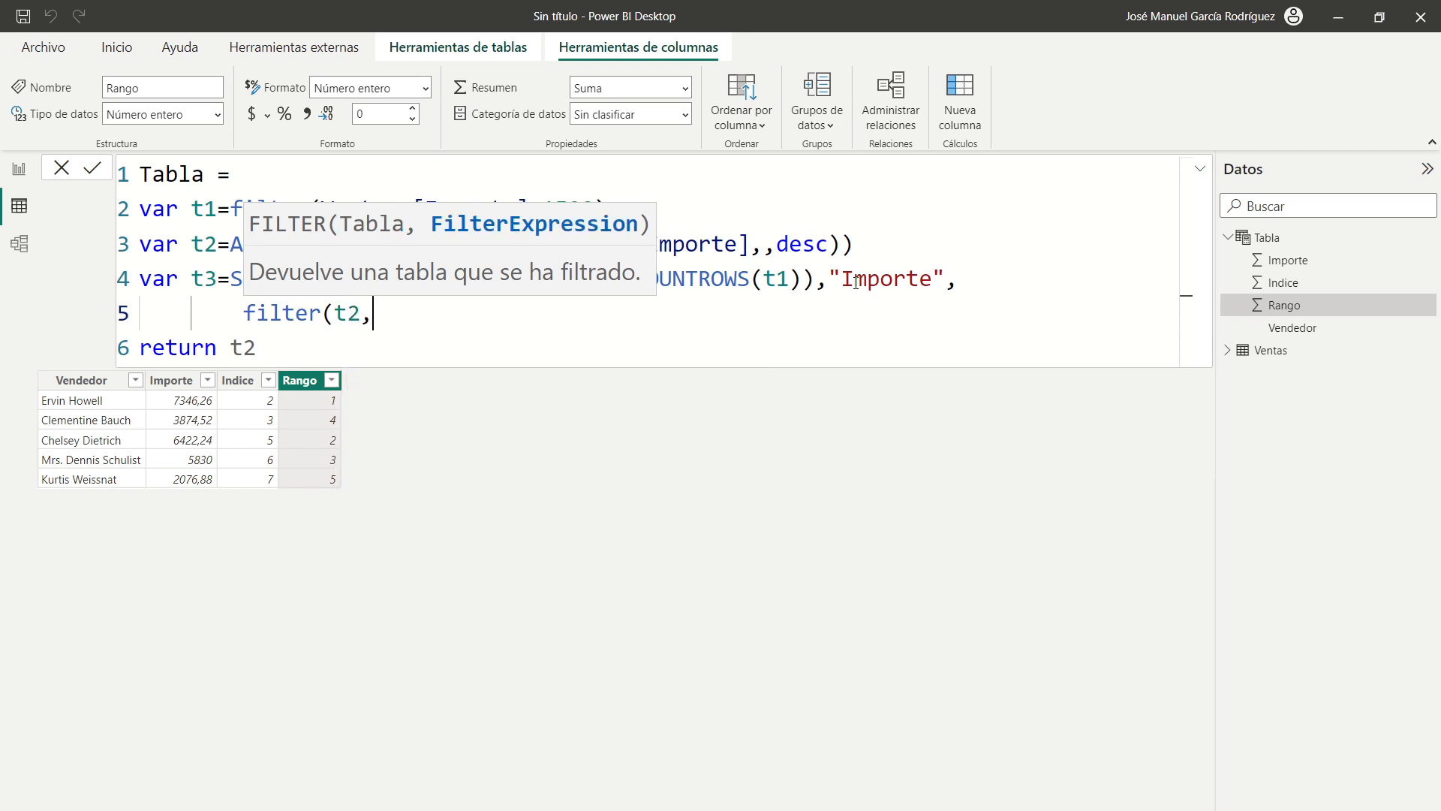
type("[ran")
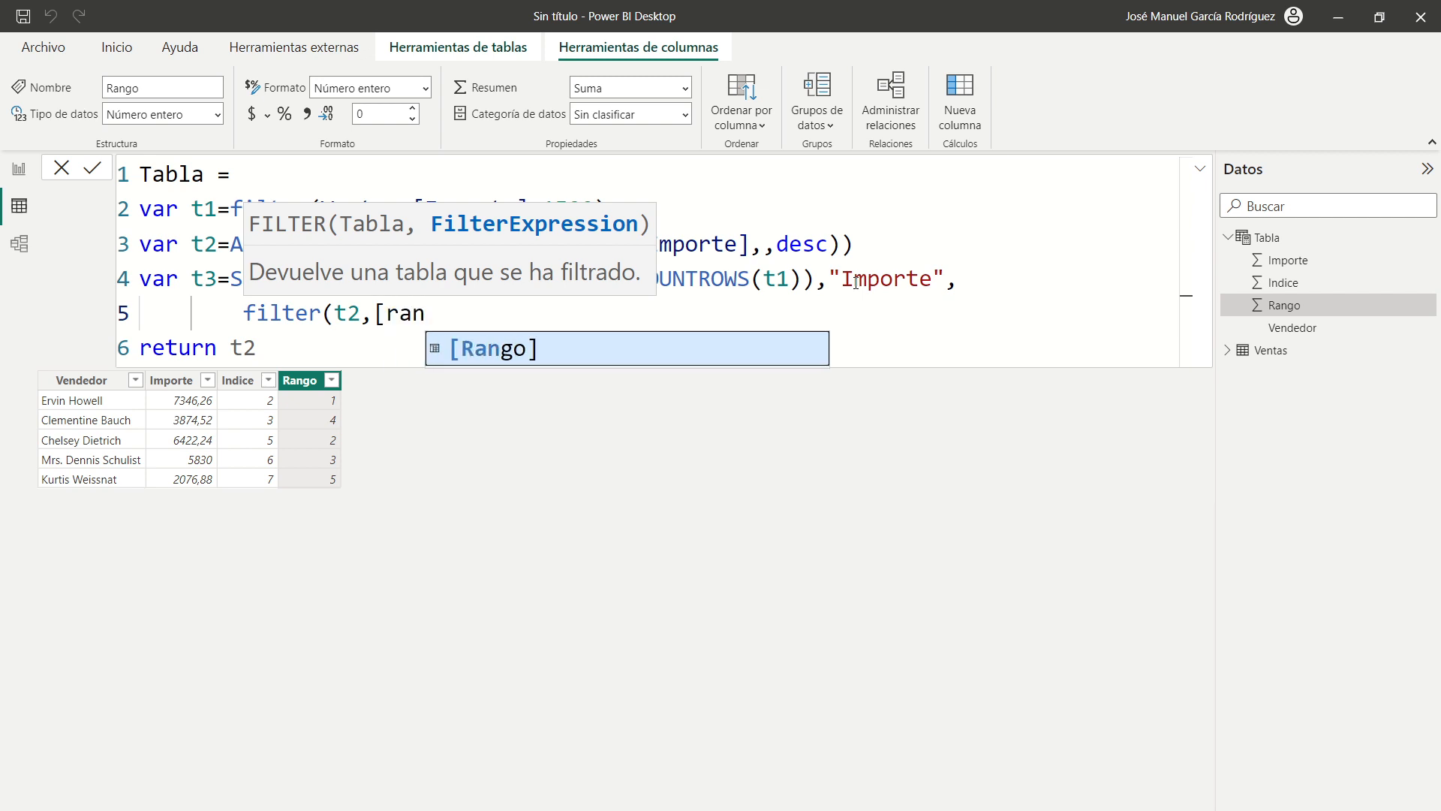
key("Tab")
type("=[va")
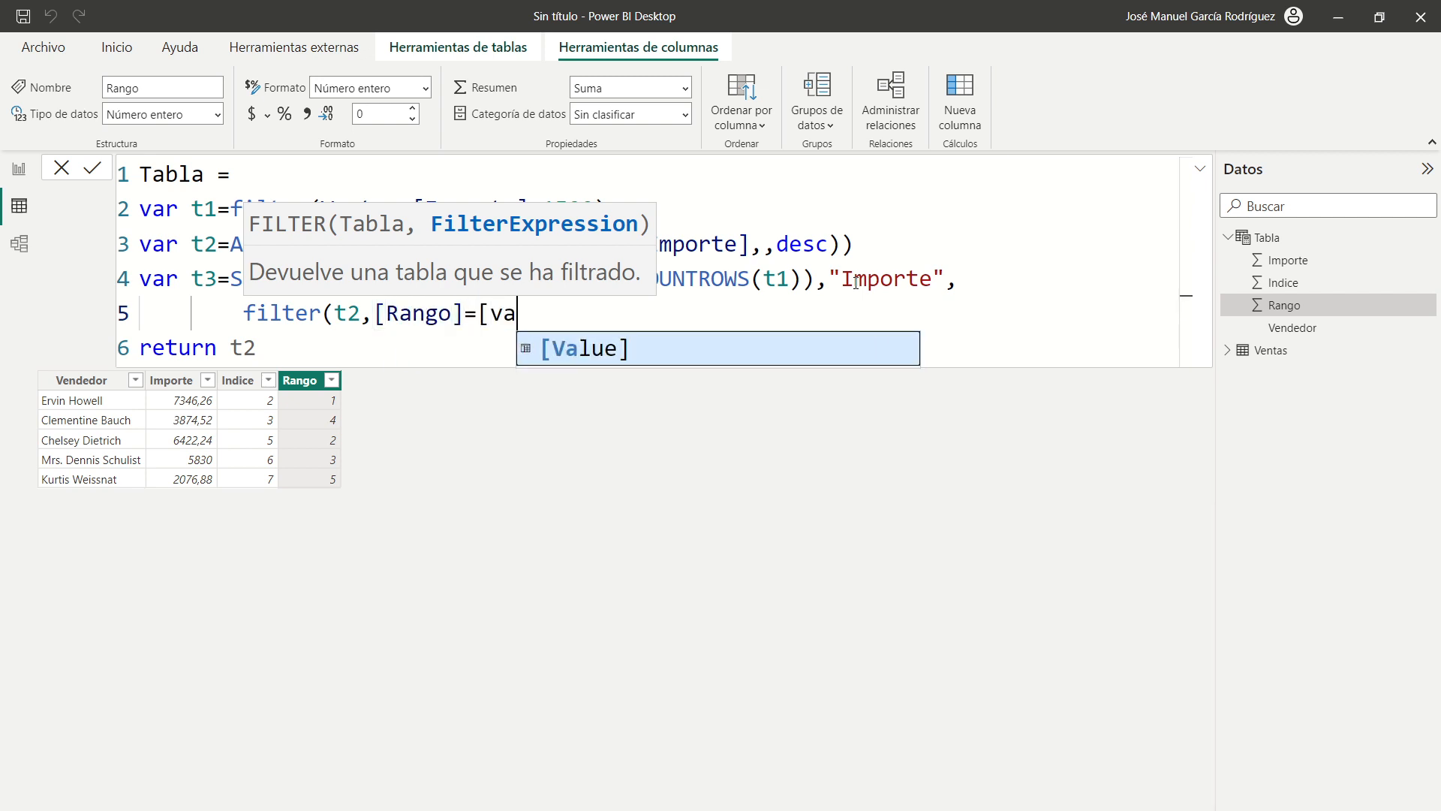
key("Tab")
type(")")
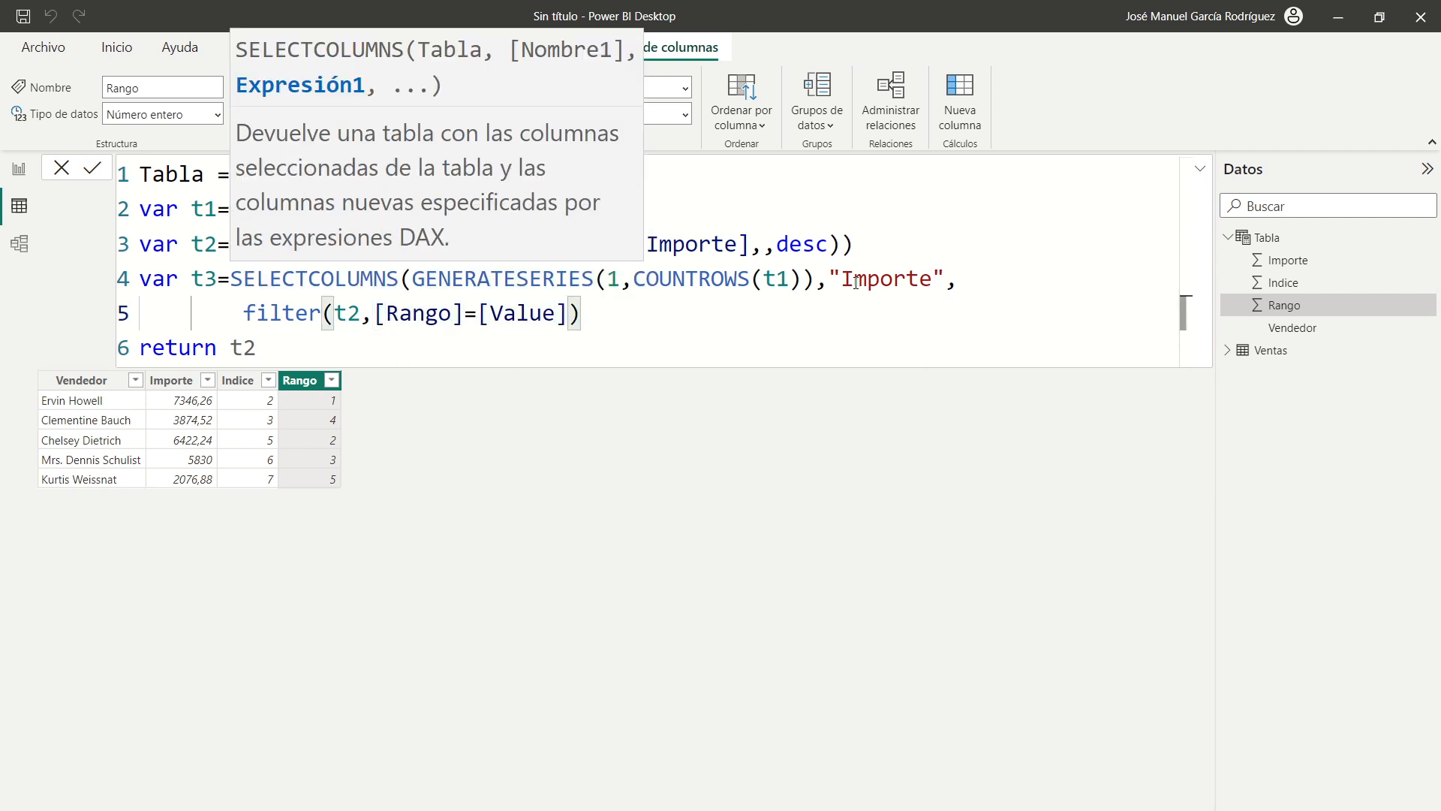
type(")")
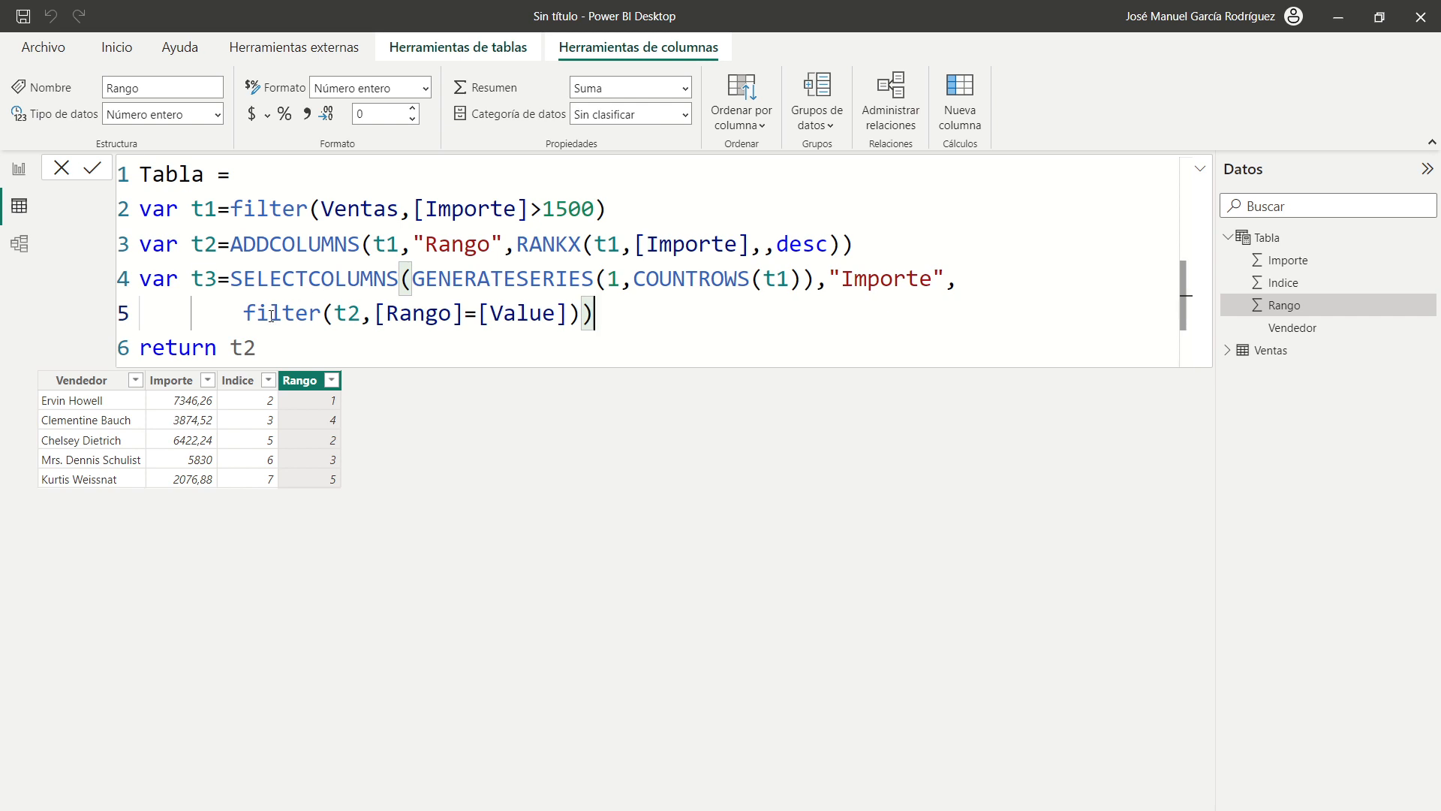
Examine the filter expression in t3 and how it relates to the "Importe" column name and SELECTCOLUMNS.
left_click_drag(247, 316, 578, 308)
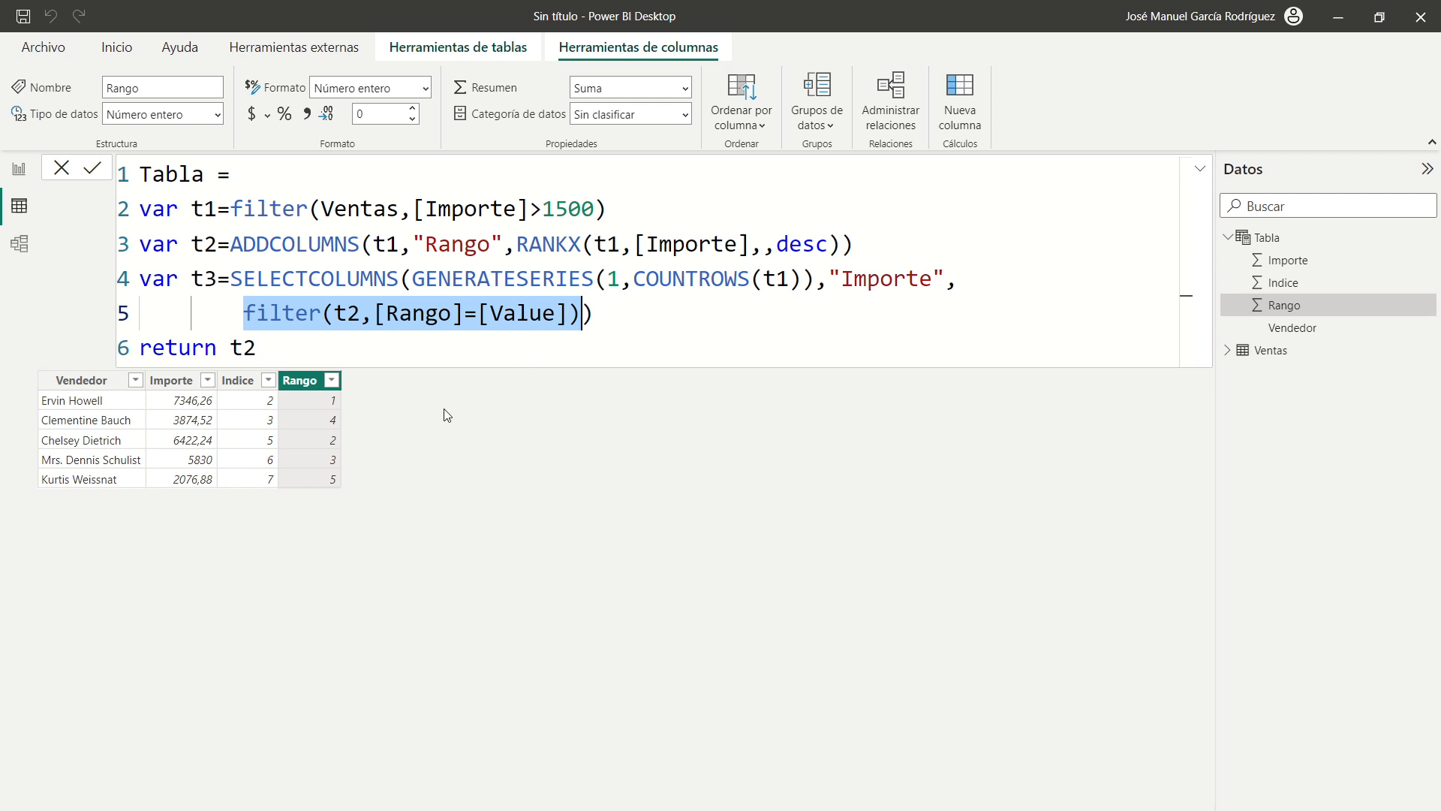
double_click(872, 281)
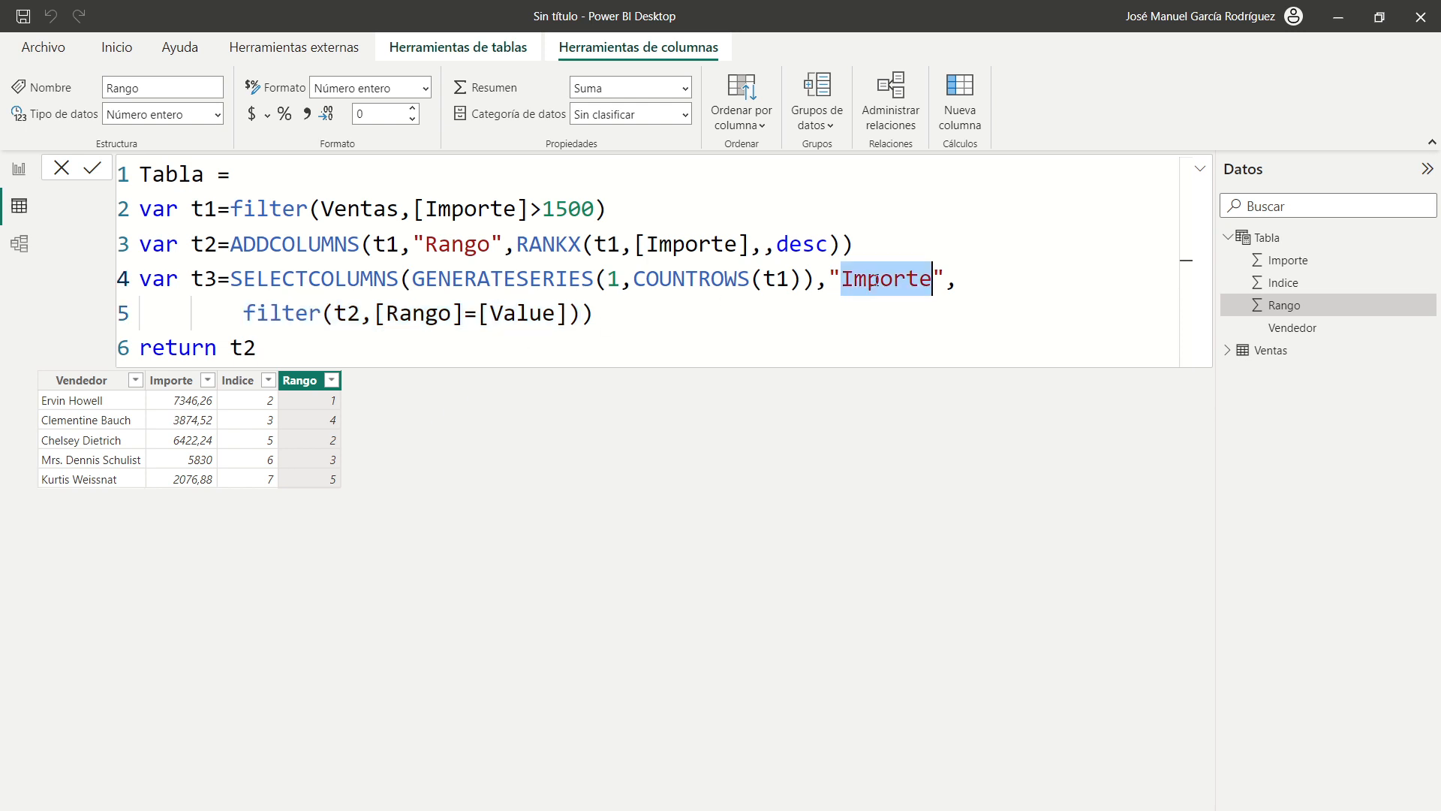
left_click(508, 344)
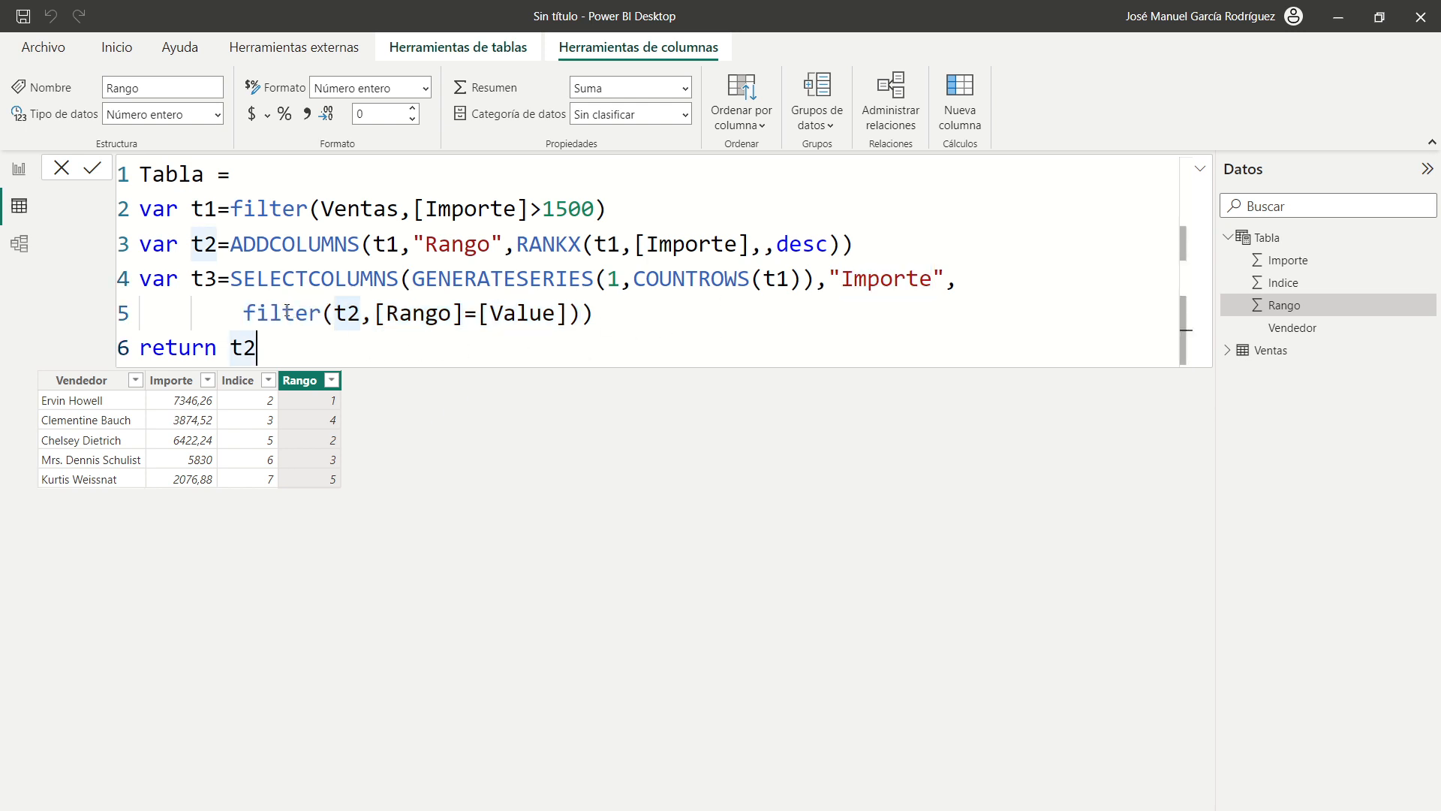
left_click_drag(243, 314, 607, 317)
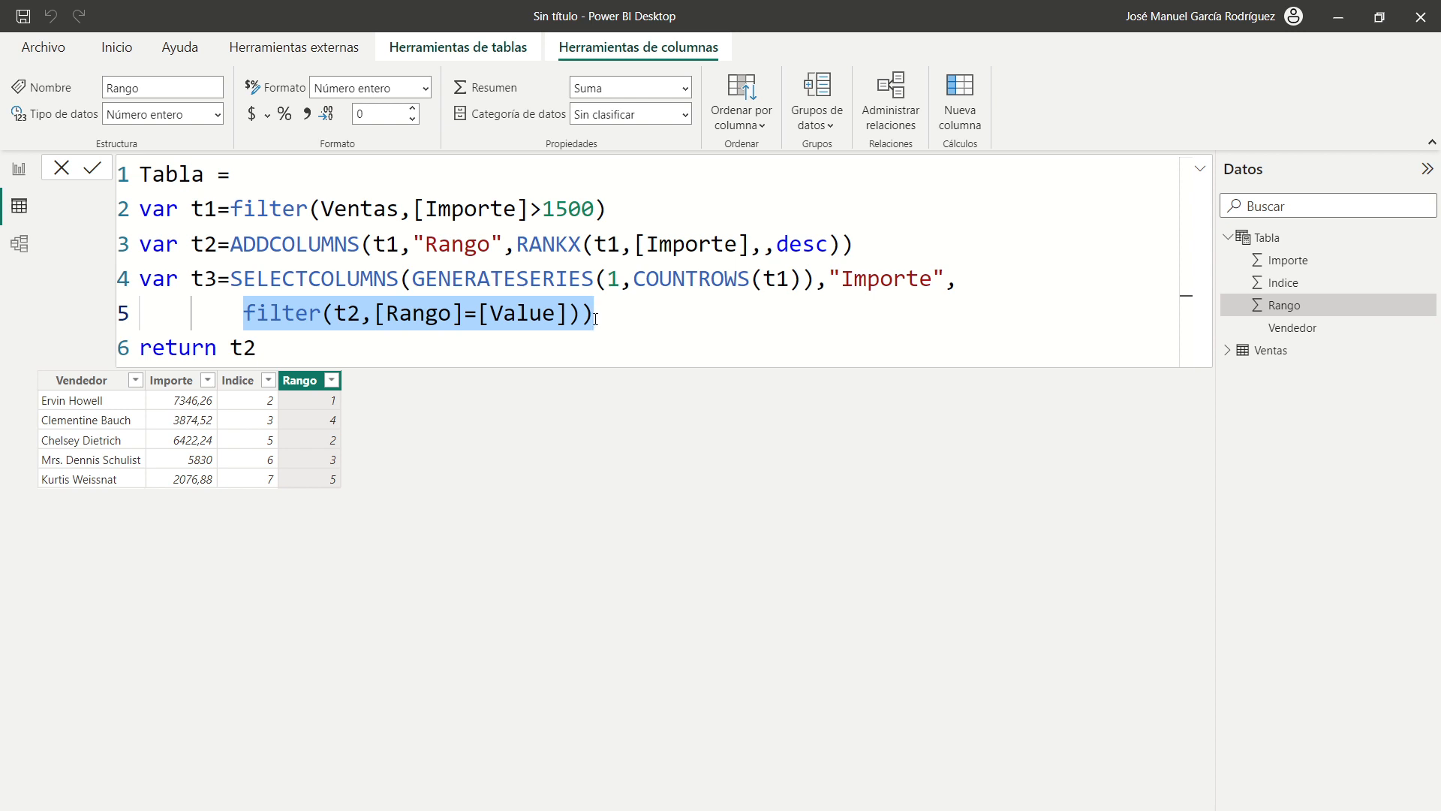
key("shift+Left")
double_click(285, 281)
left_click(283, 313)
left_click_drag(244, 314, 593, 314)
key("shift+Left")
Wrap the filter expression in t3 in a sumx that adds up [Importe].
key("Home")
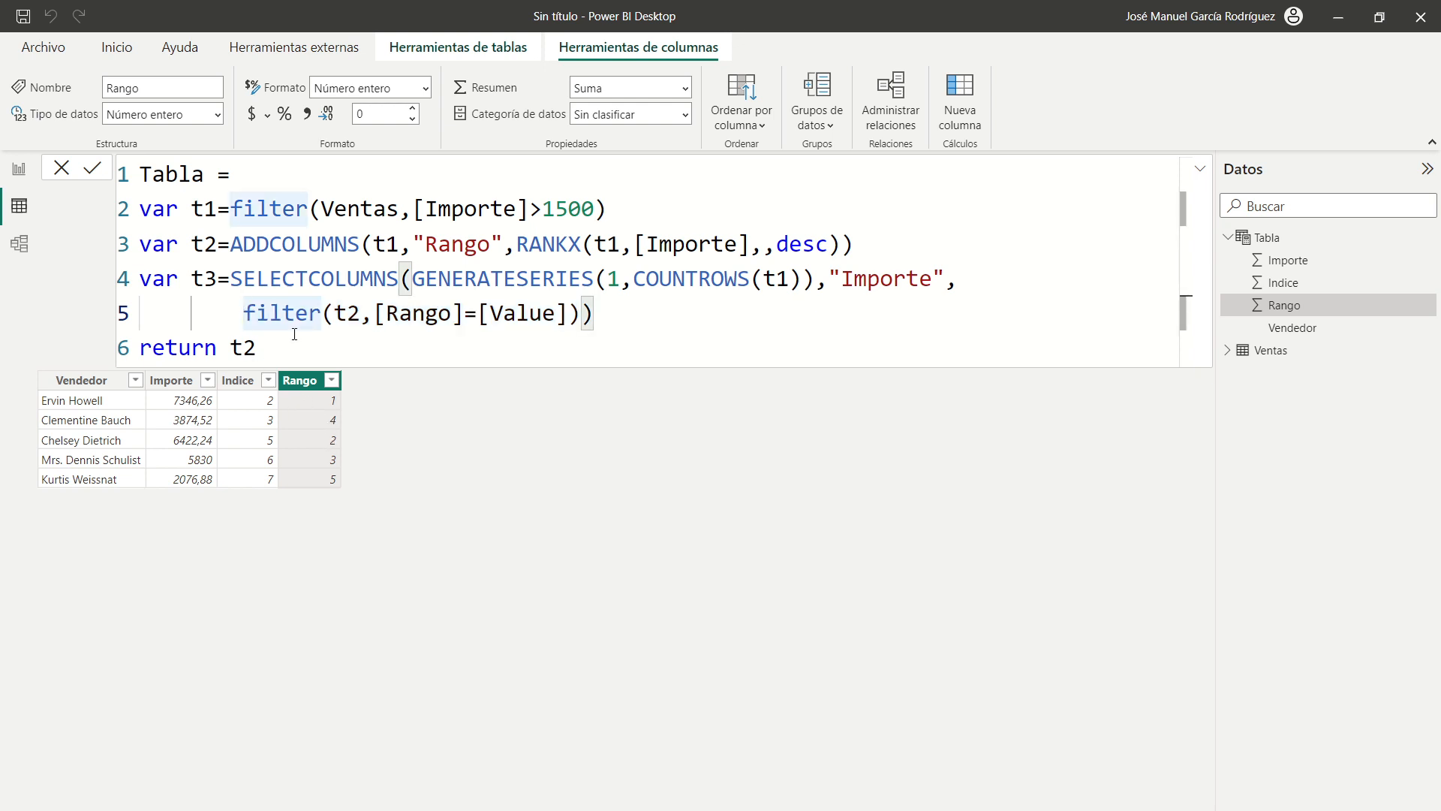
type("sumx(")
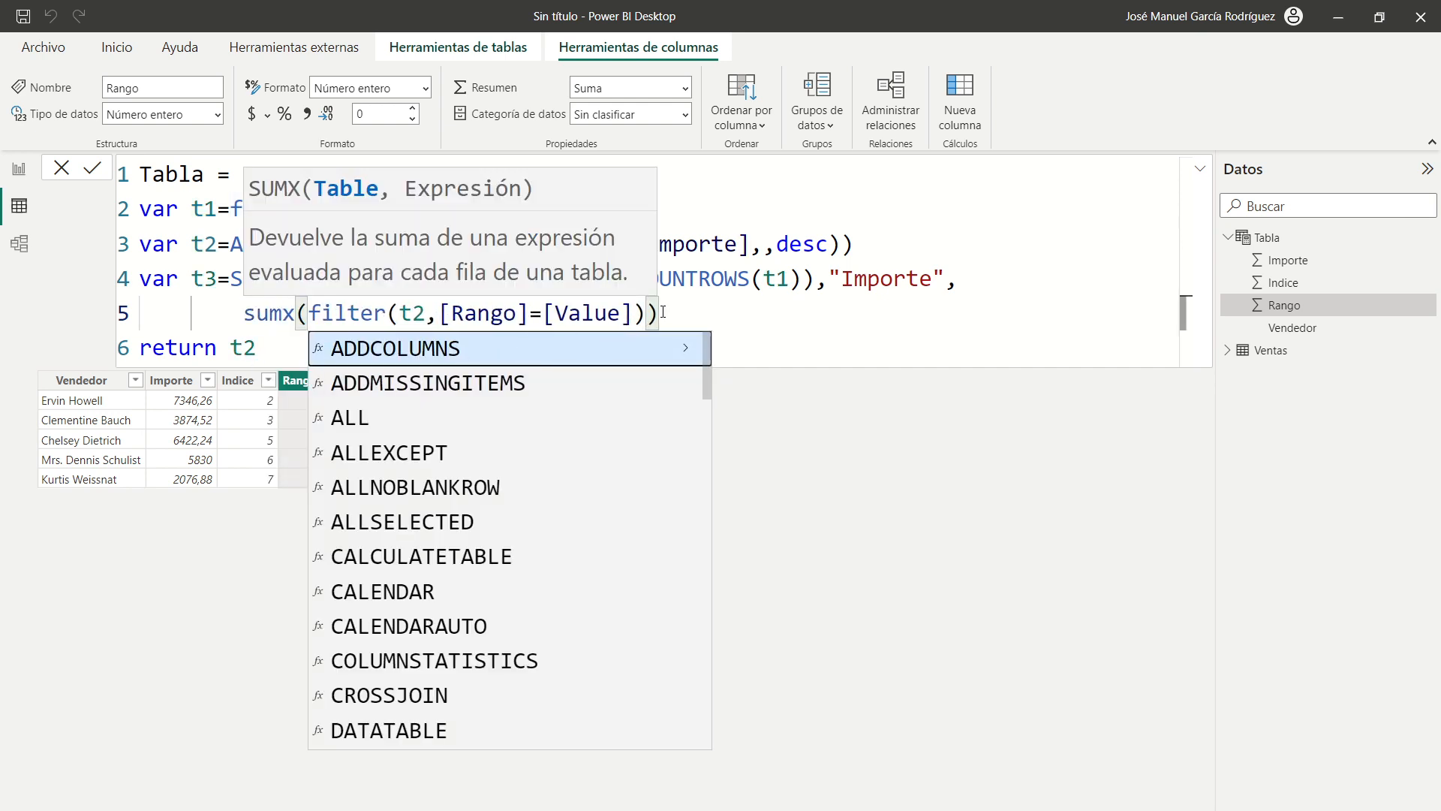
key("Escape")
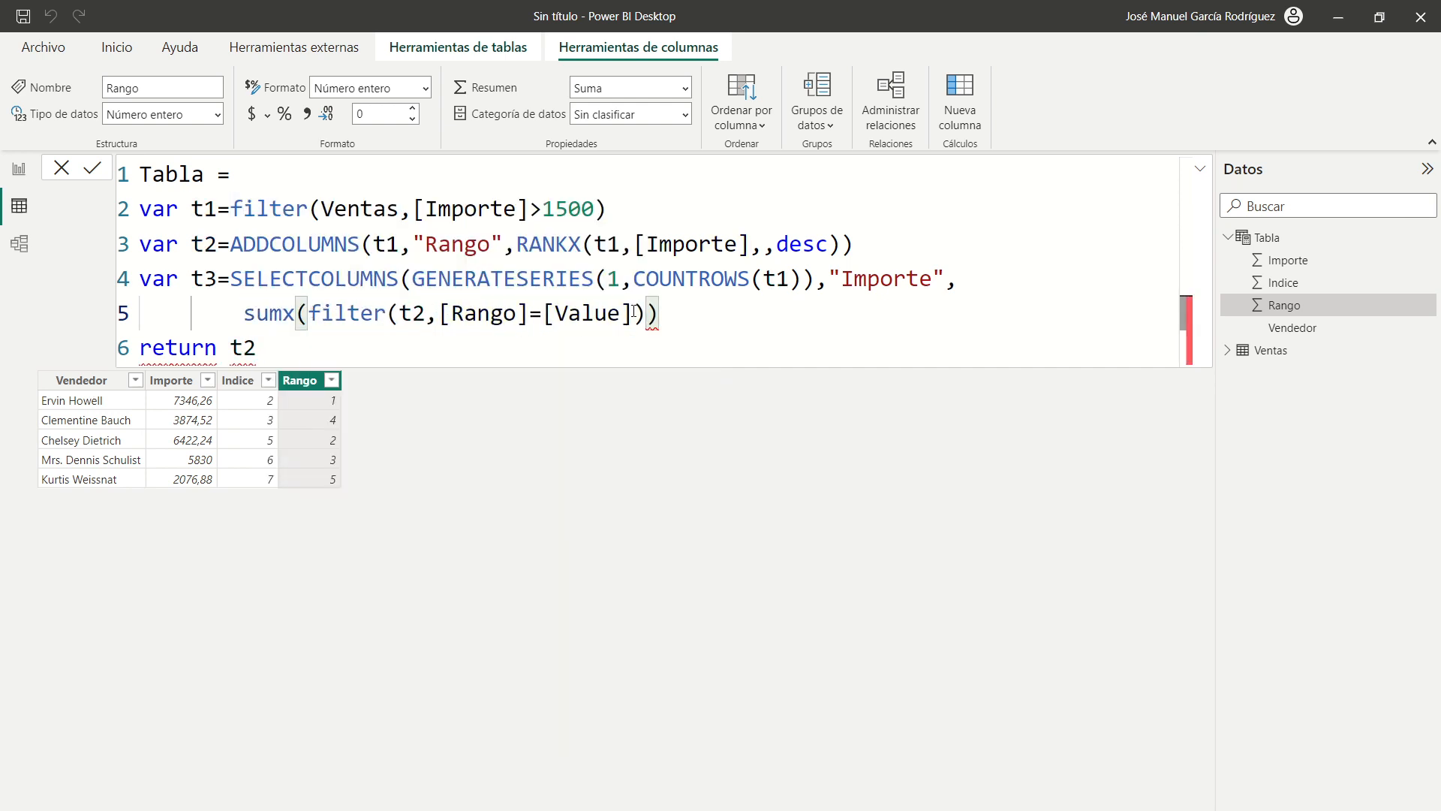
key("Left")
type(",[im")
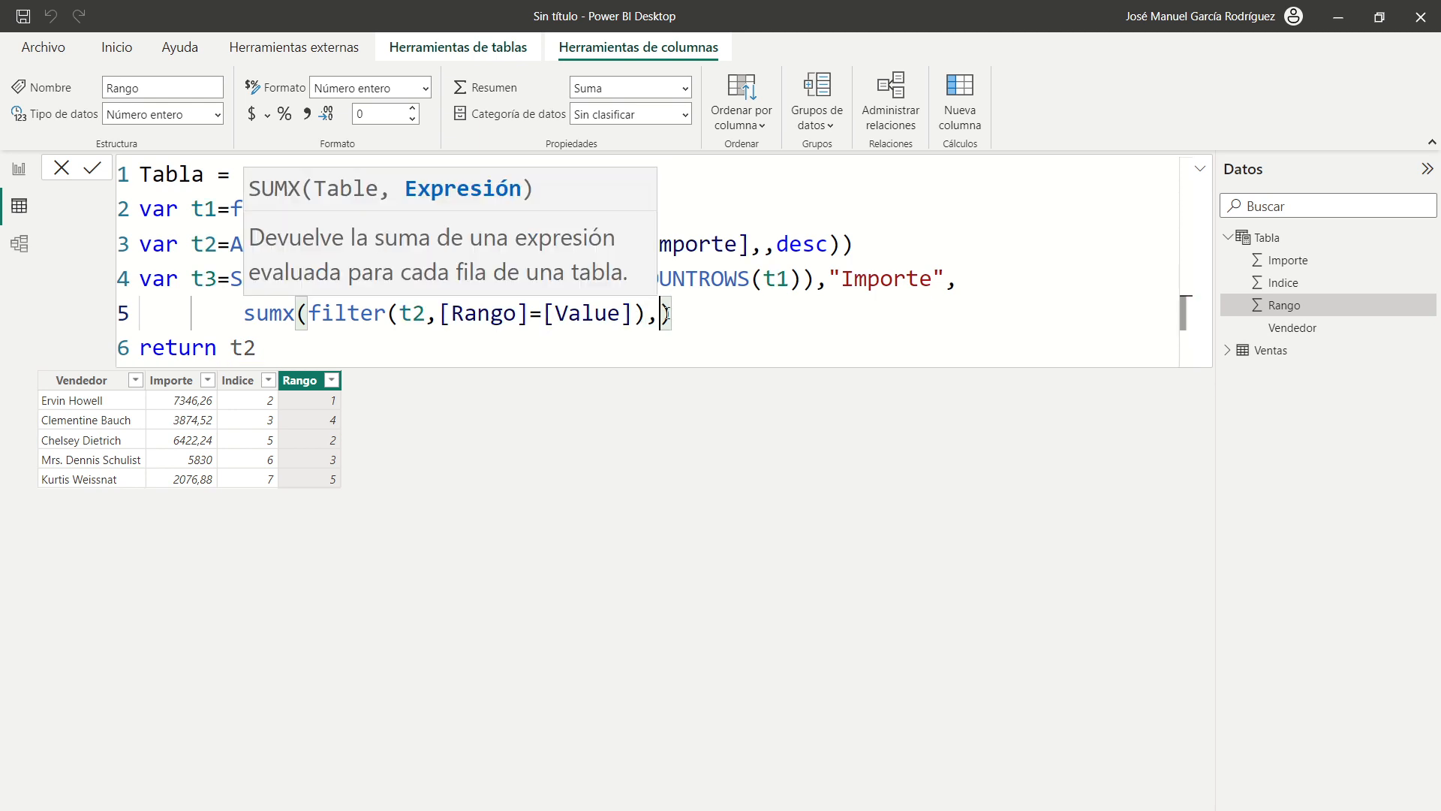
key("Tab")
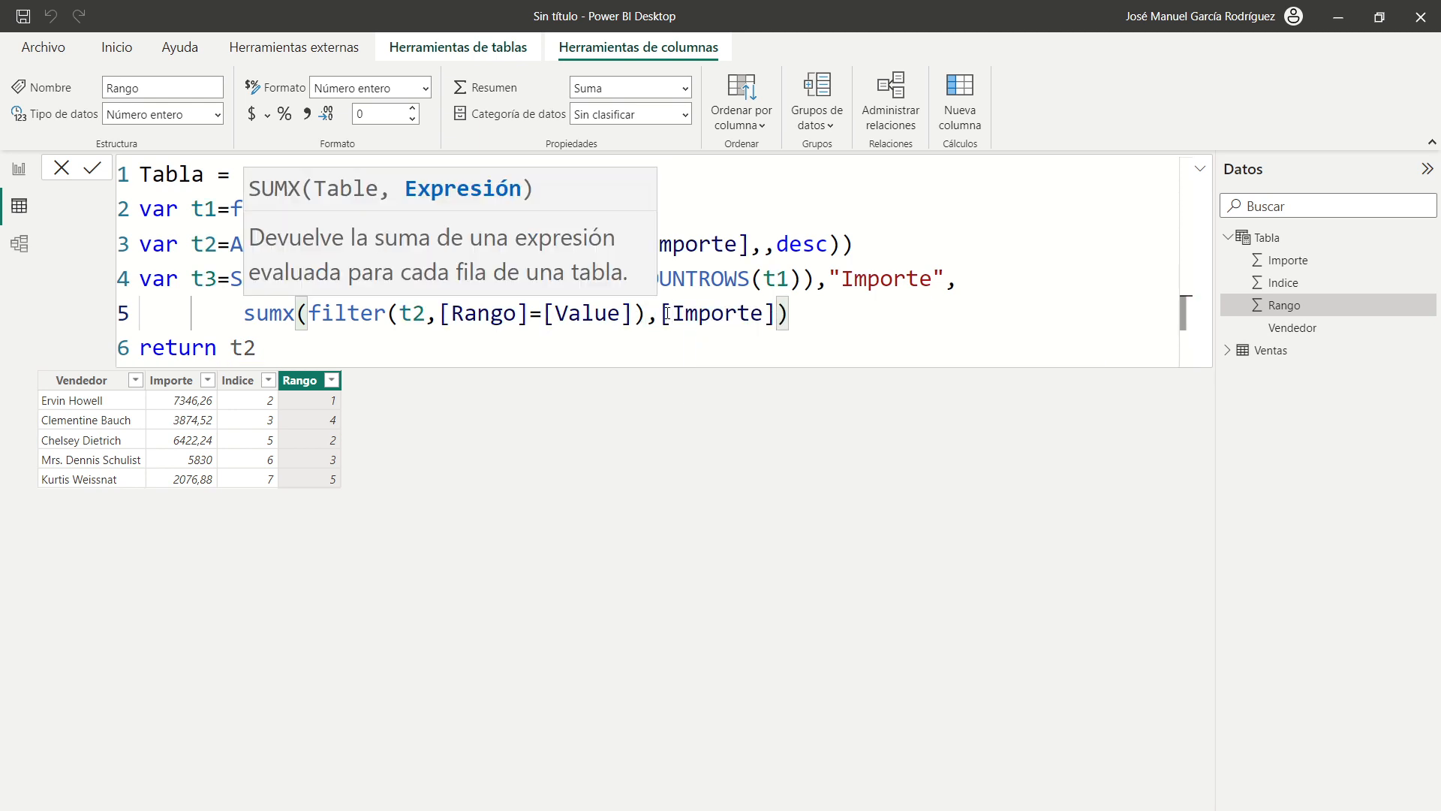
type(")")
key("Right")
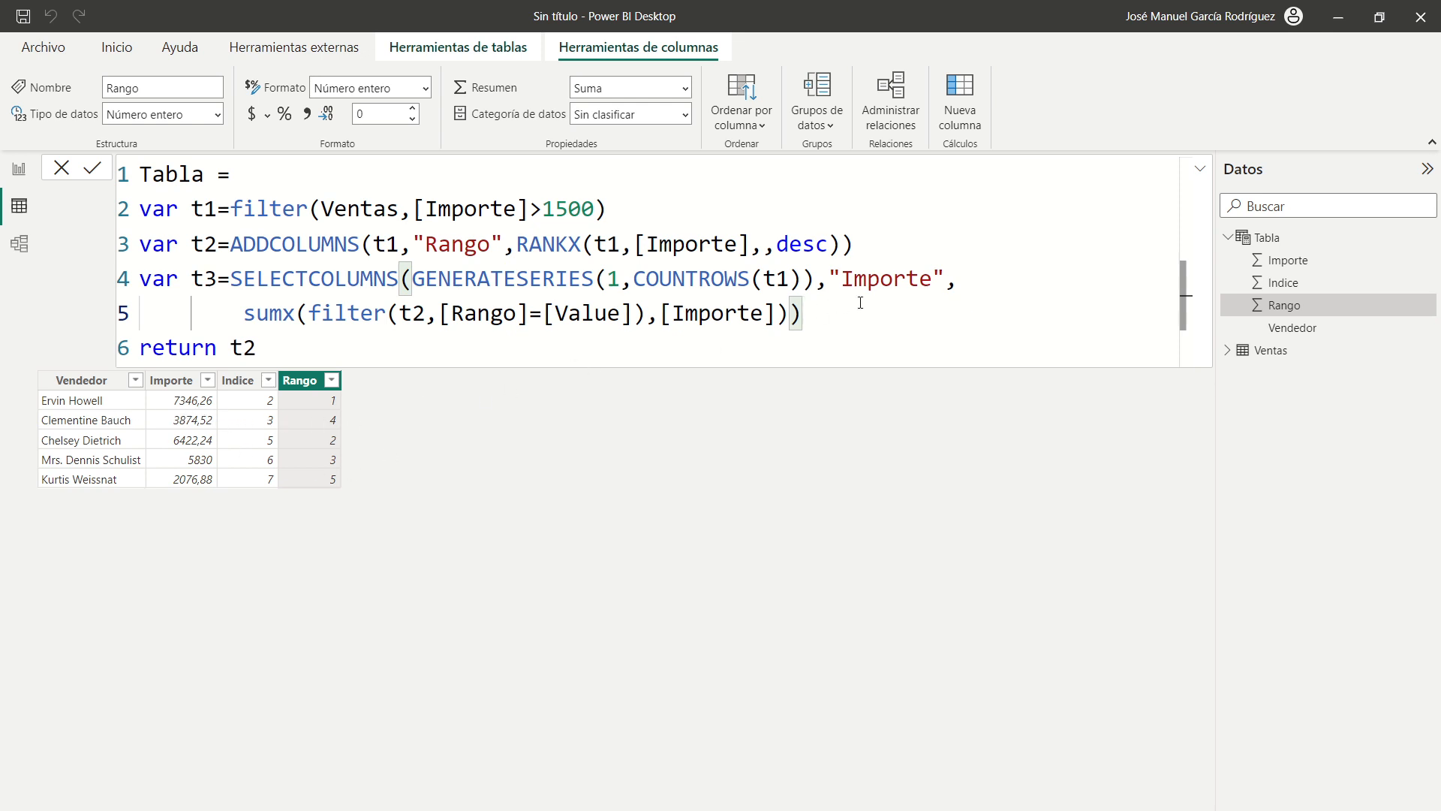
Make the formula return t3, apply it, and check the order of the resulting Importe column.
left_click(384, 352)
key("BackSpace")
type("3")
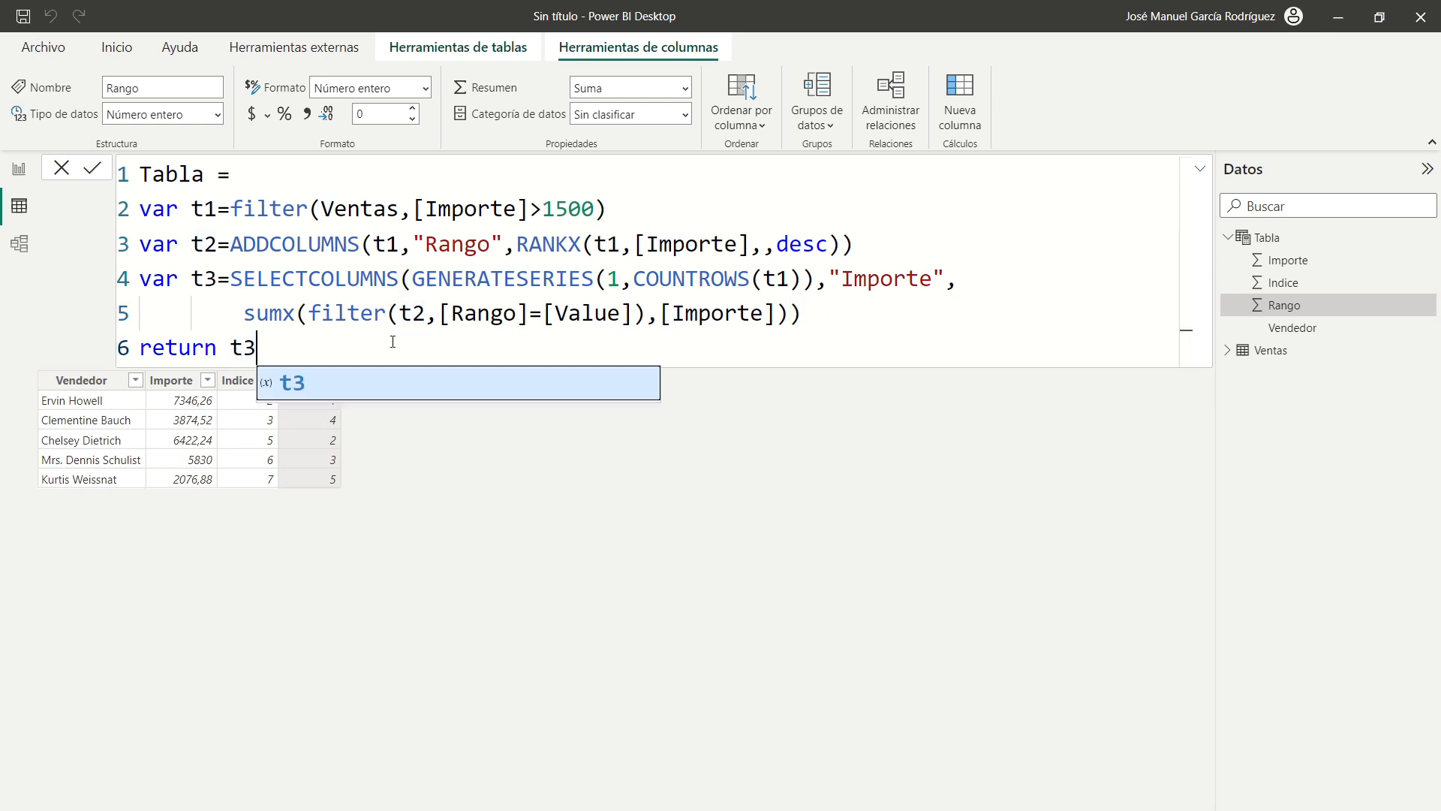
key("Escape")
key("Return")
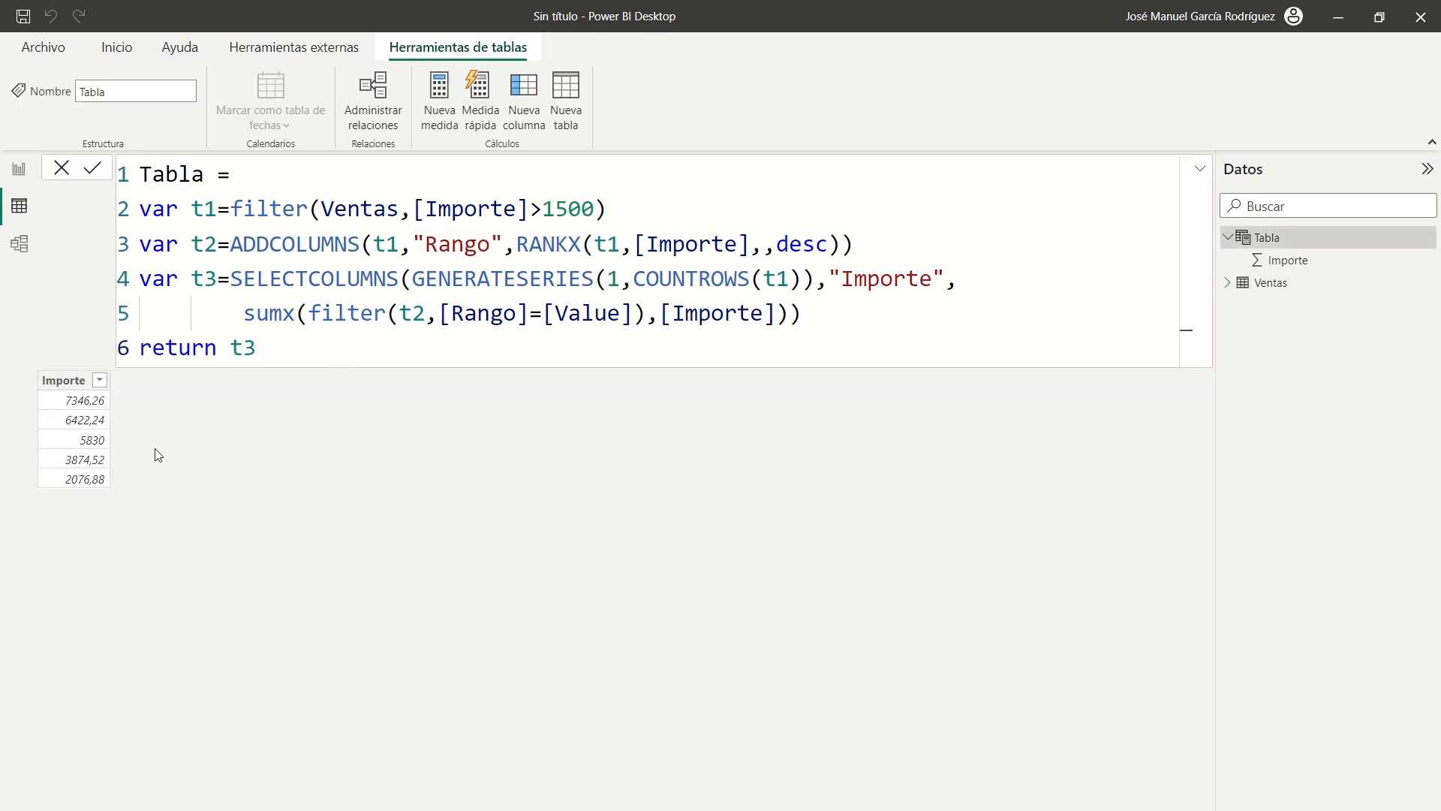
left_click(80, 404)
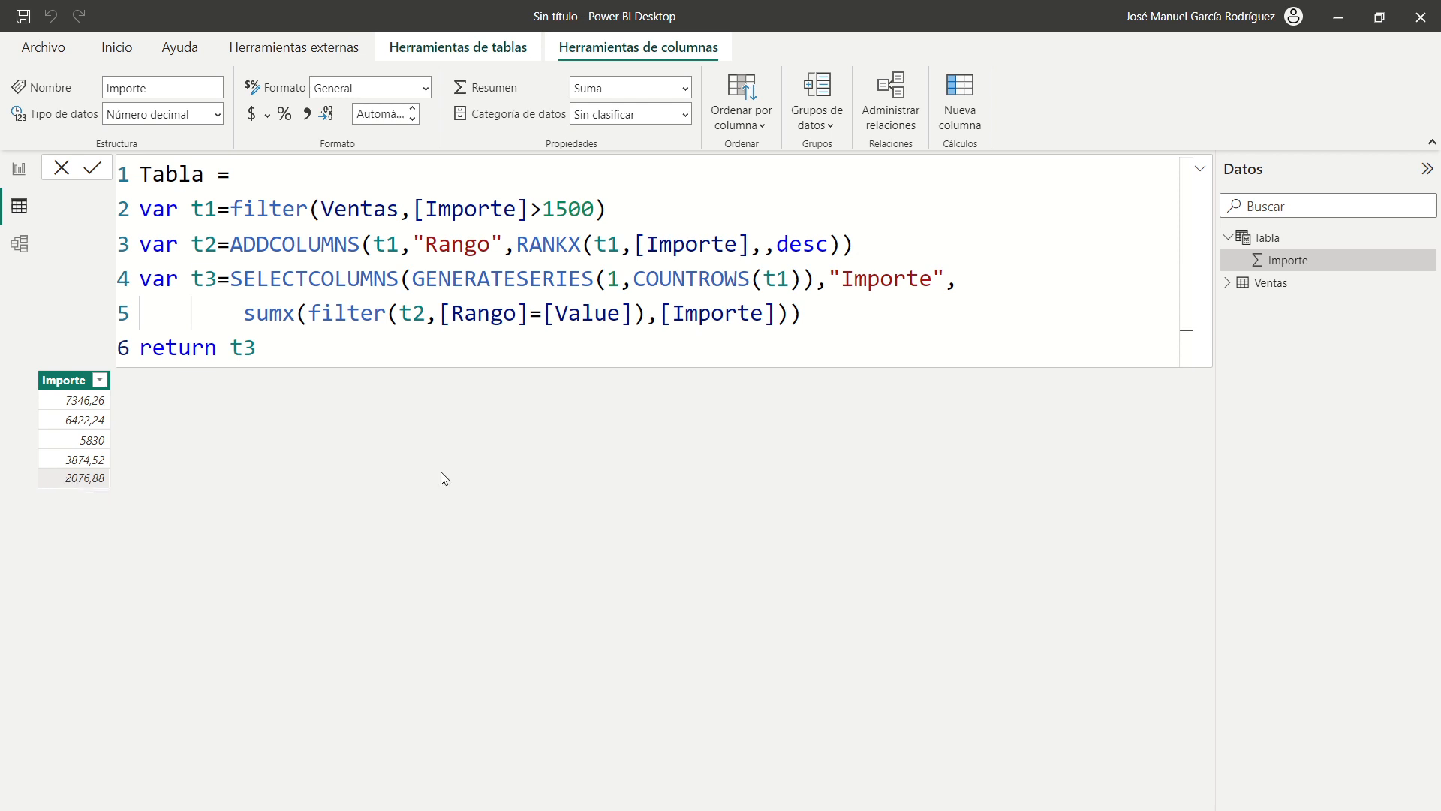
Set the RANKX order in t2 to ASC and apply the formula.
double_click(794, 245)
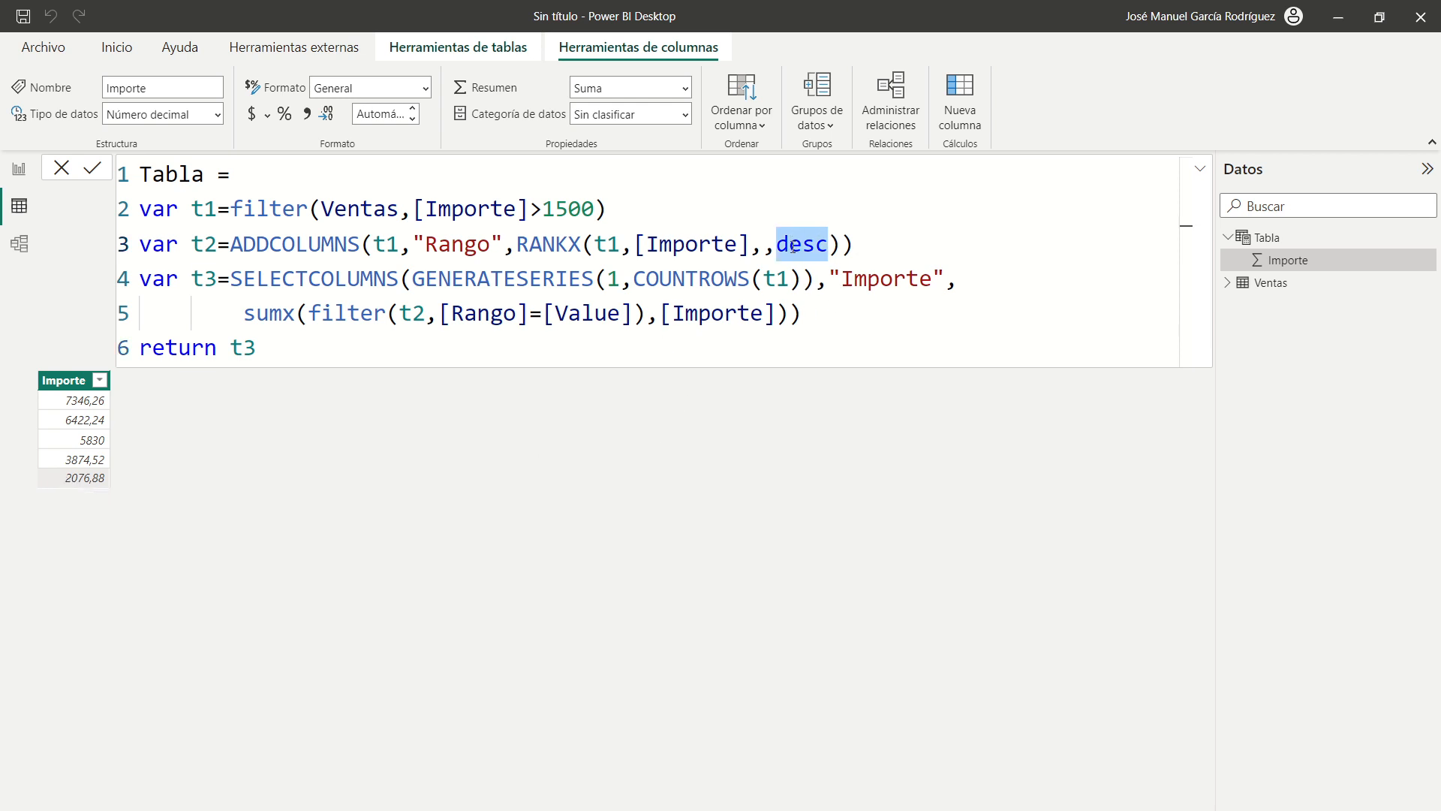
type("asc")
key("Tab")
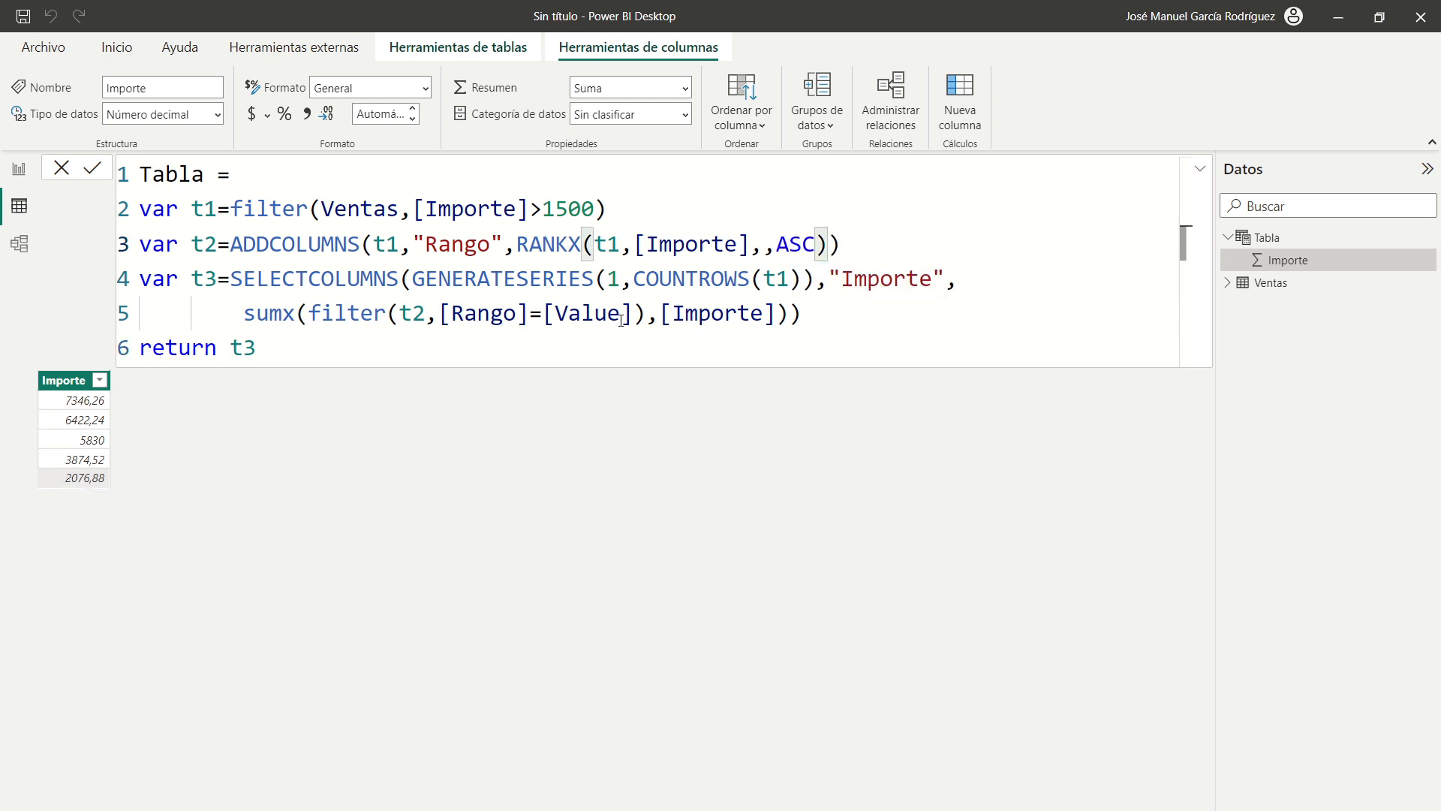
key("Return")
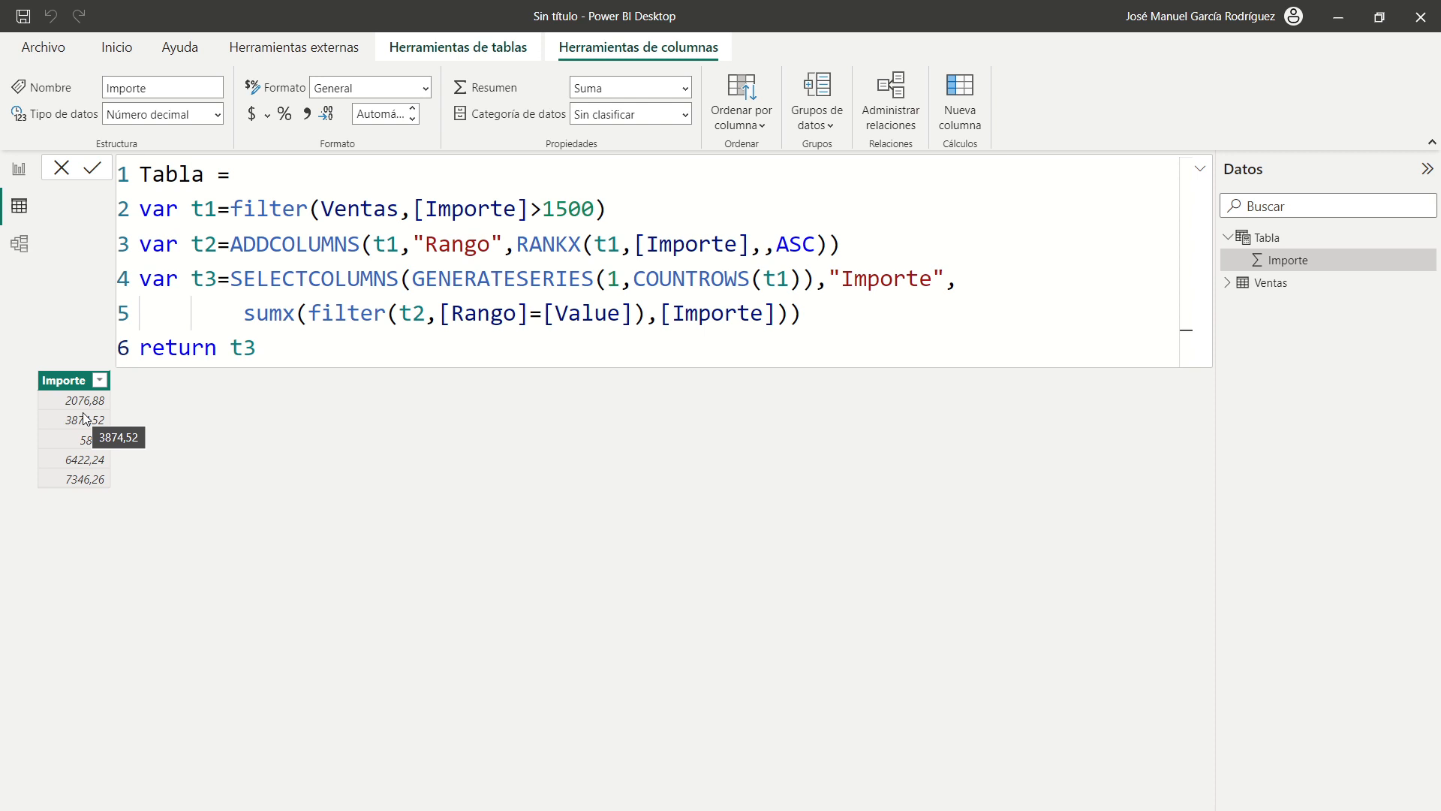
Create a measure named Mayores in Ventas, reusing the t1, t2, t3 and return code copied from the Tabla formula.
left_click_drag(280, 348, 129, 221)
key("ctrl+c")
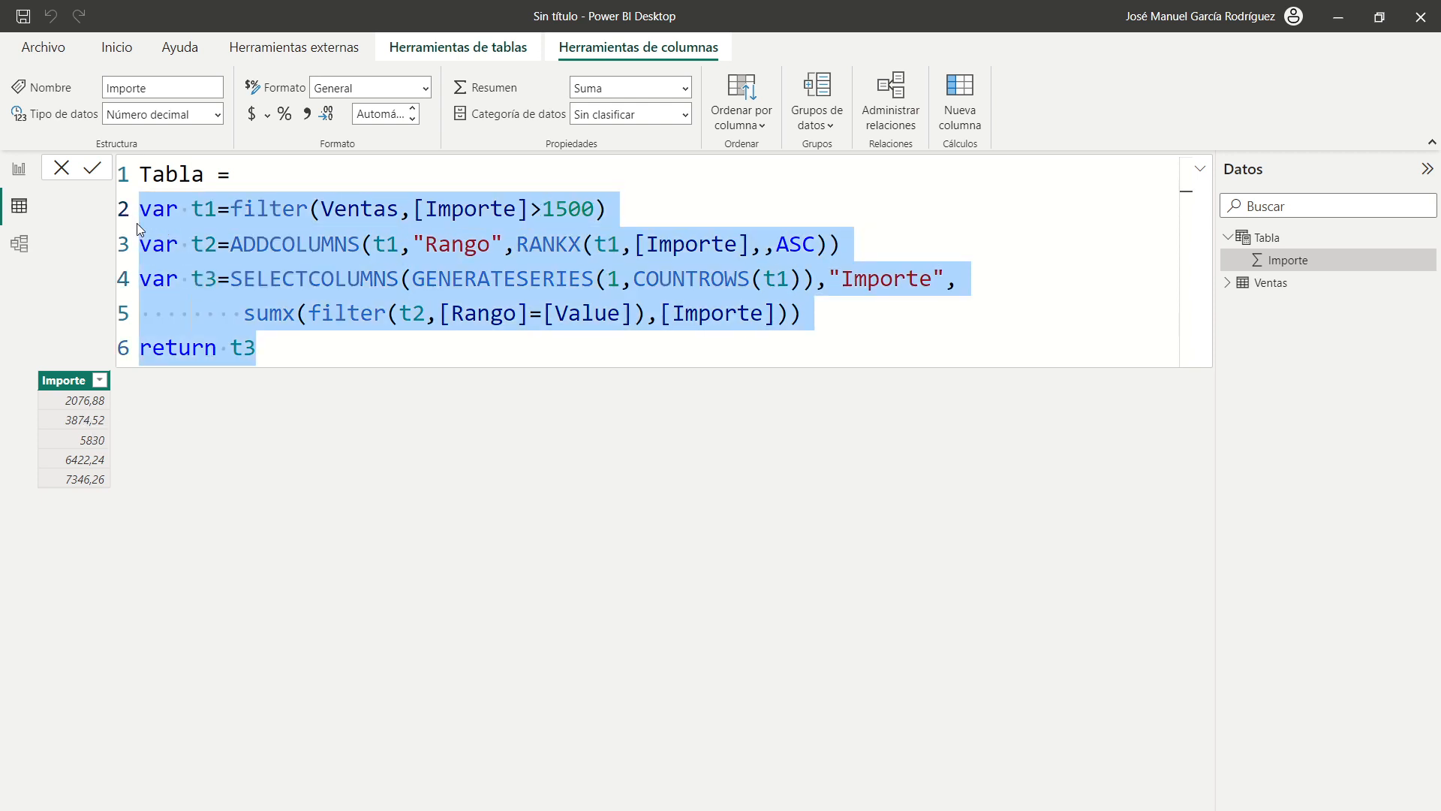
left_click(20, 172)
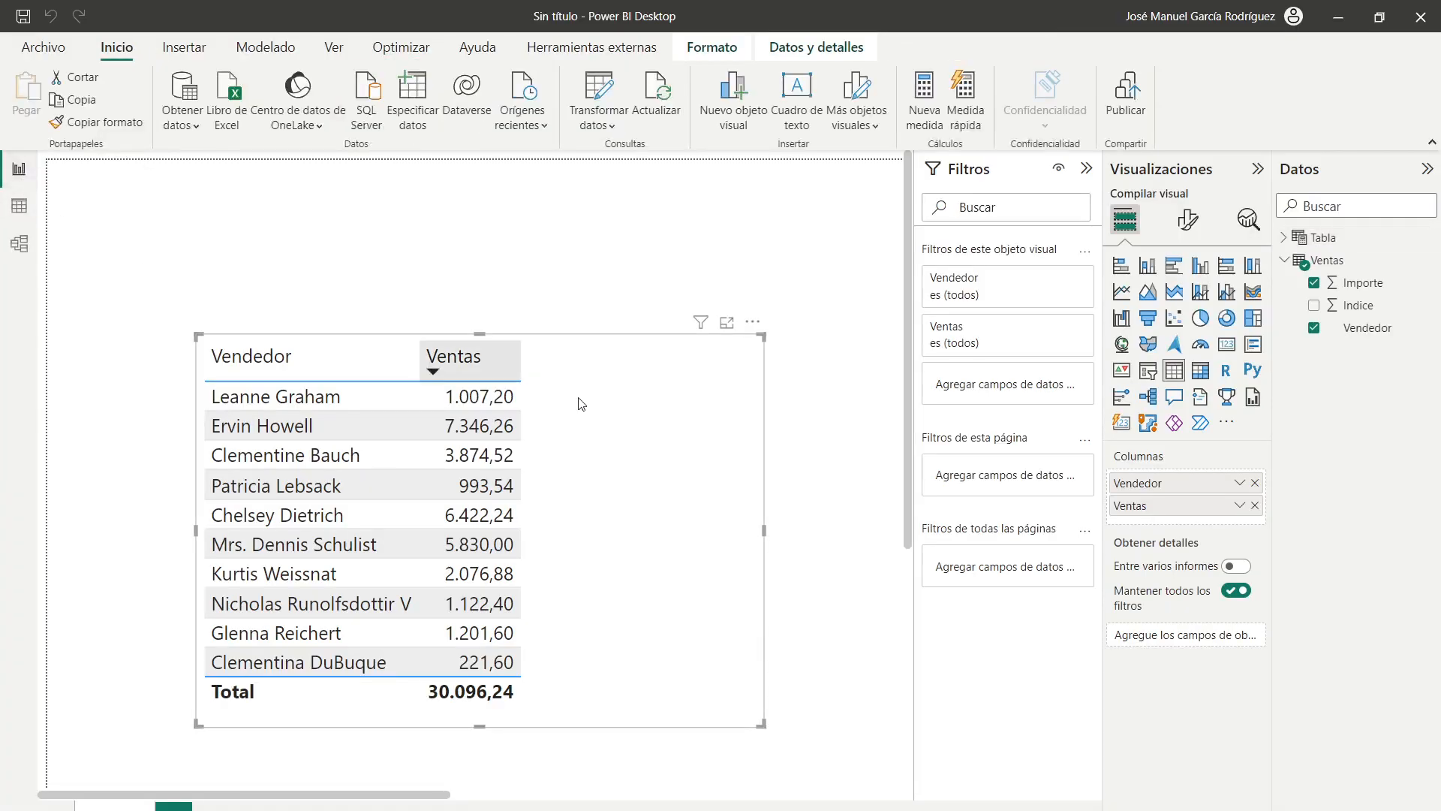
right_click(1340, 263)
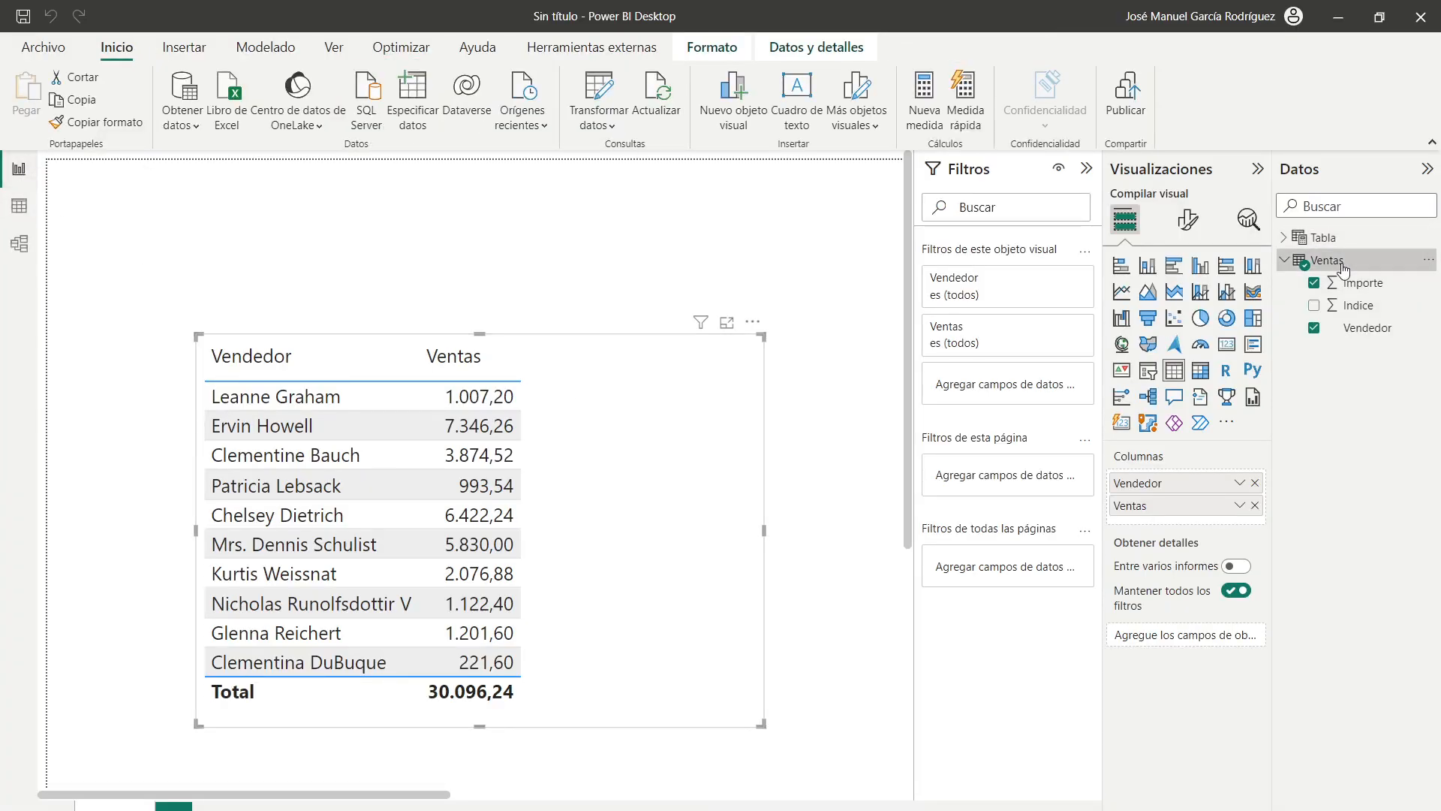
left_click(1274, 303)
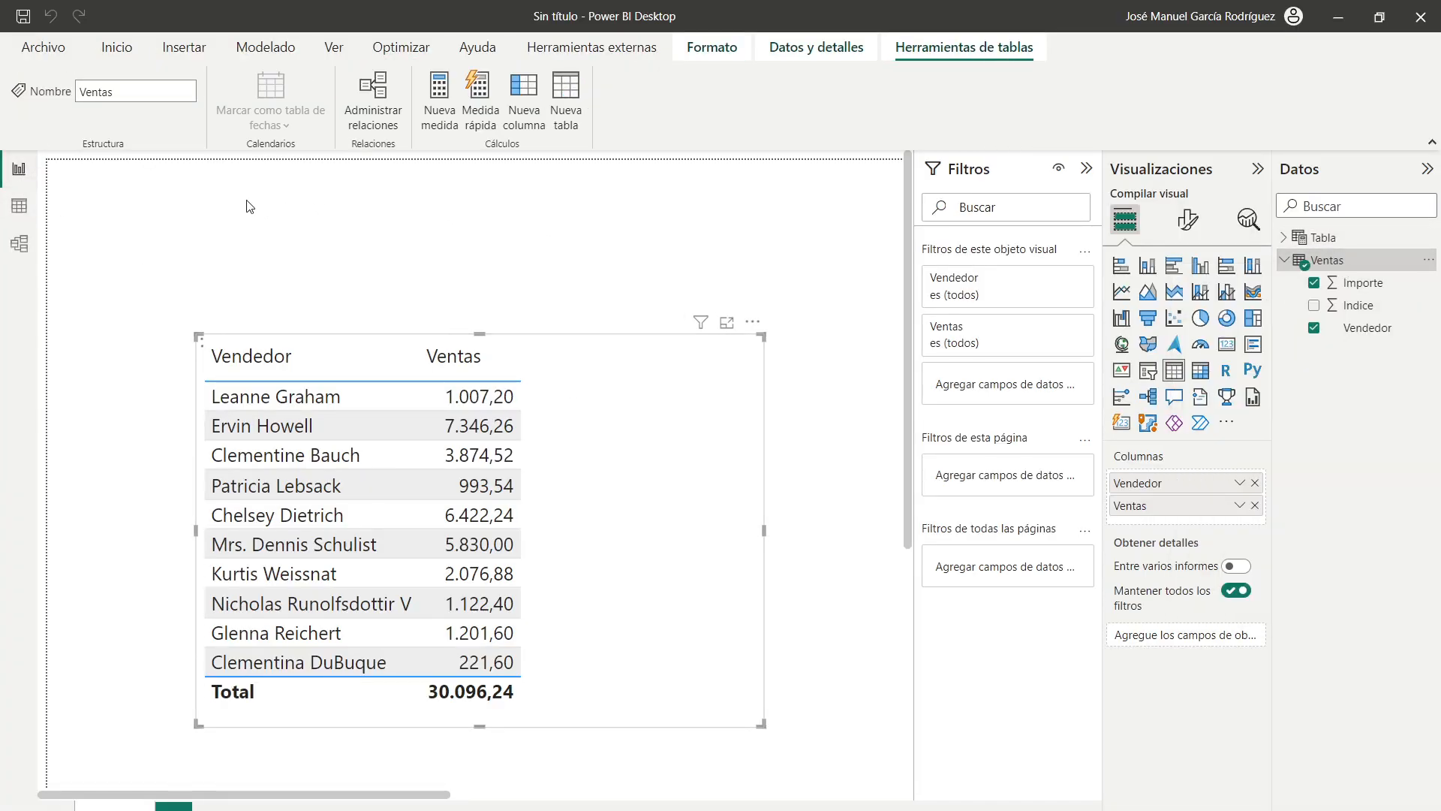
left_click(292, 177)
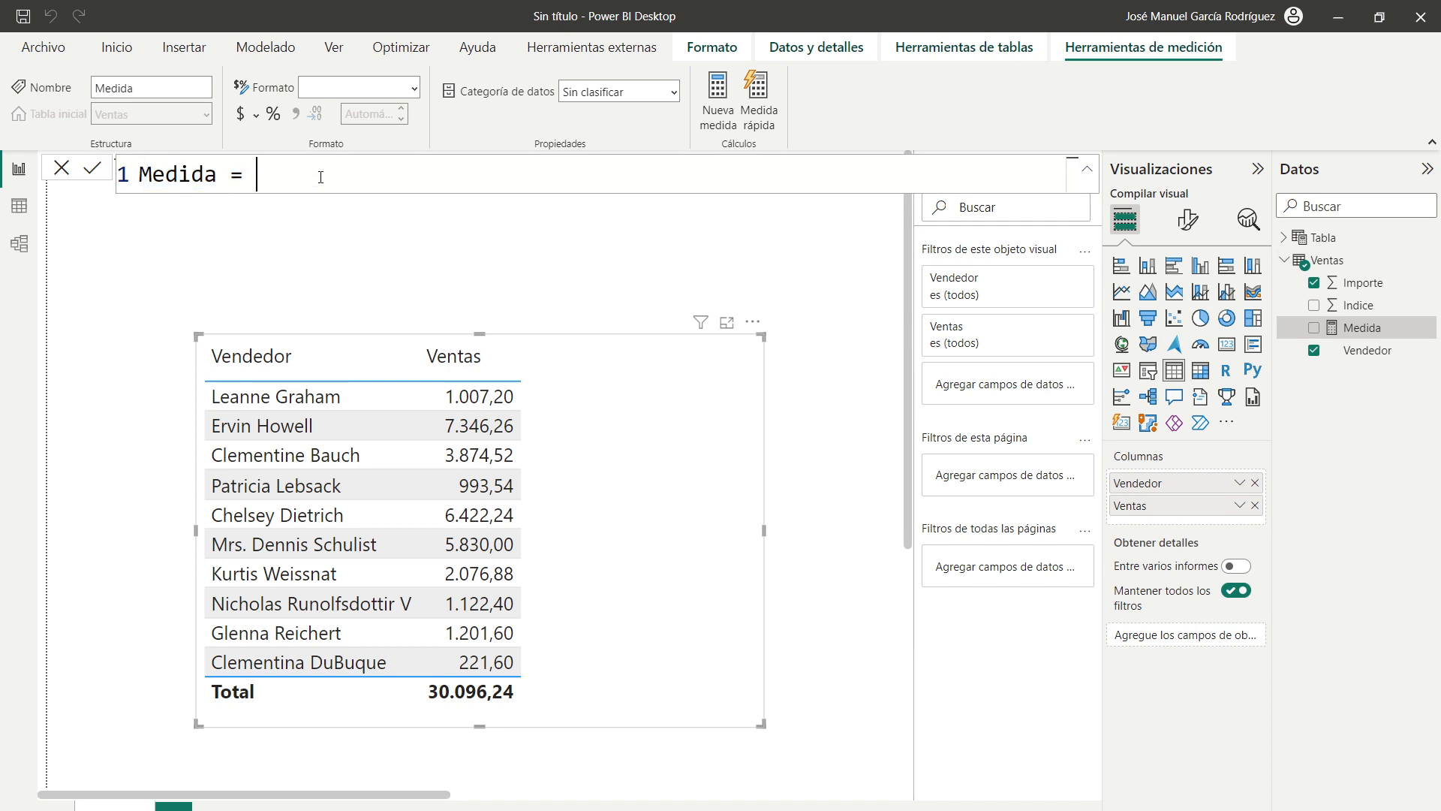
key("shift+Return")
key("ctrl+v")
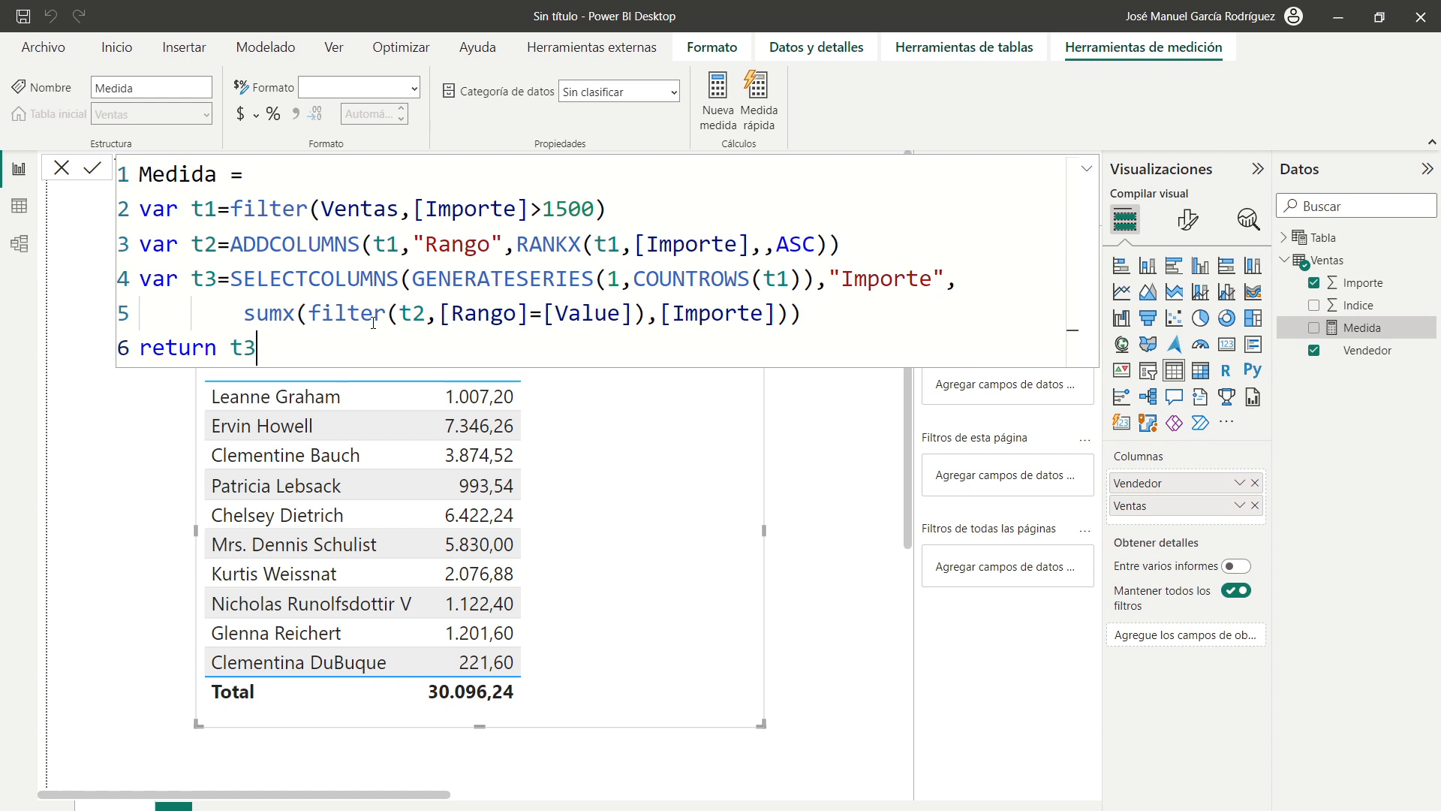
double_click(177, 174)
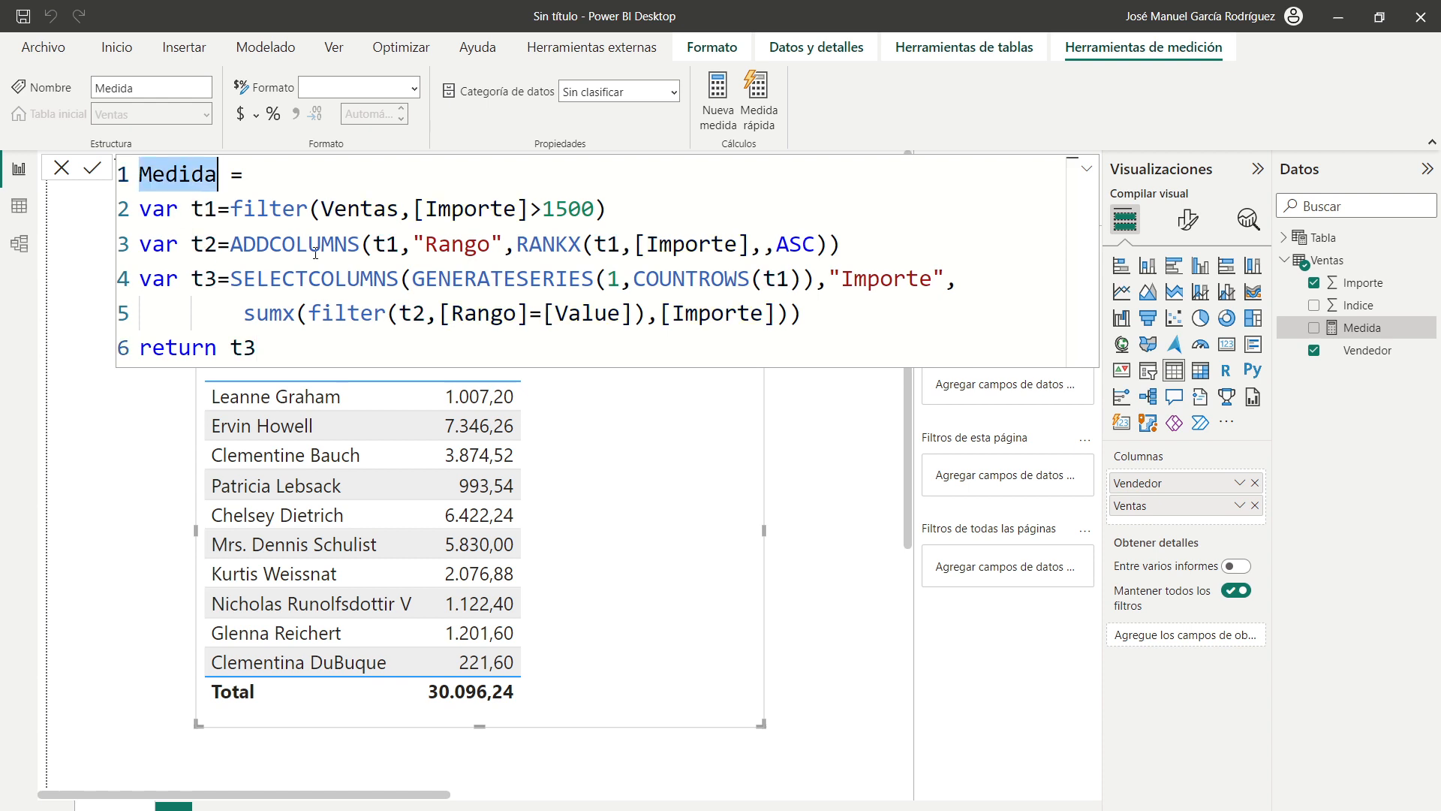
type("Mayores")
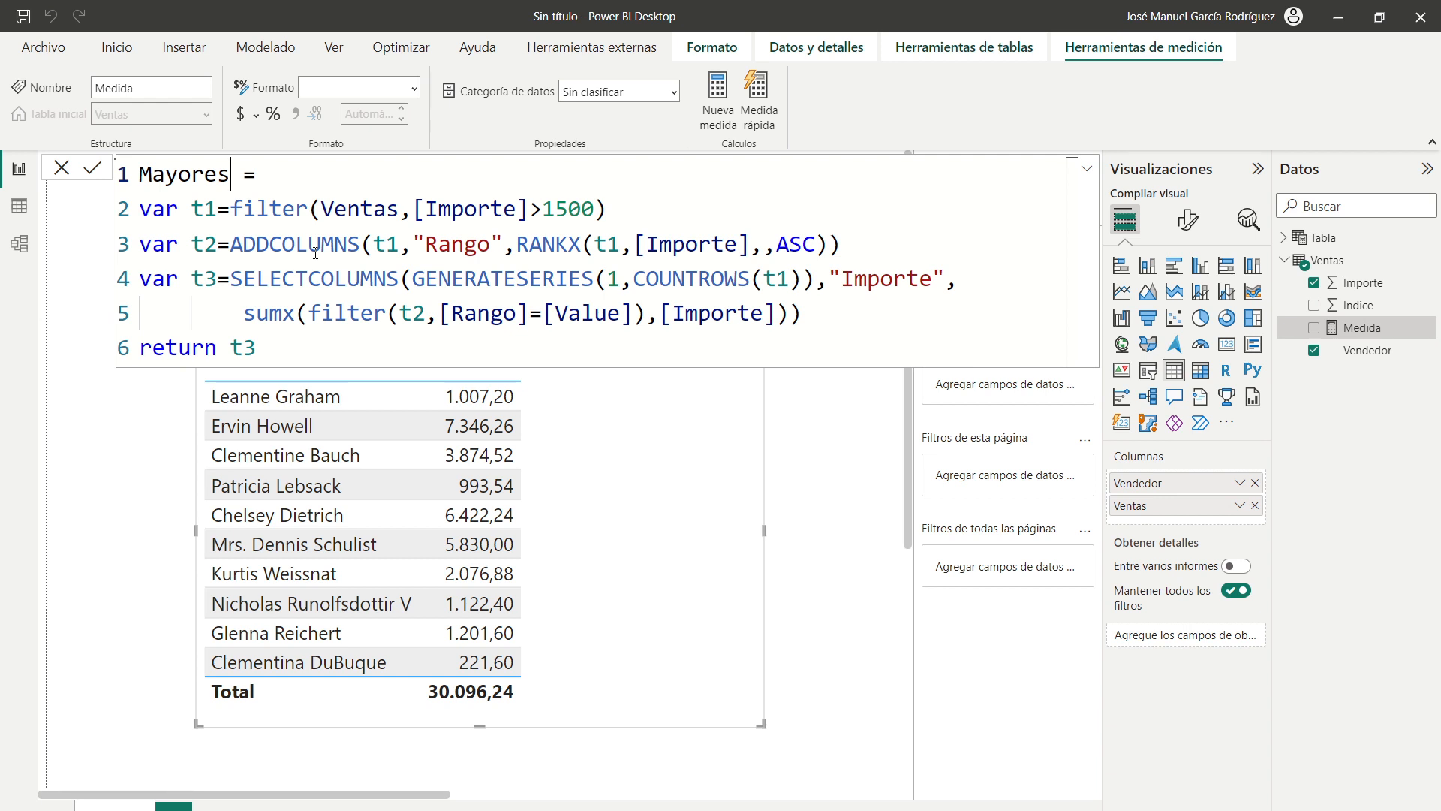
Wrap the Ventas table in t1's filter in all() within the Mayores measure.
left_click(344, 212)
key("ctrl+Left")
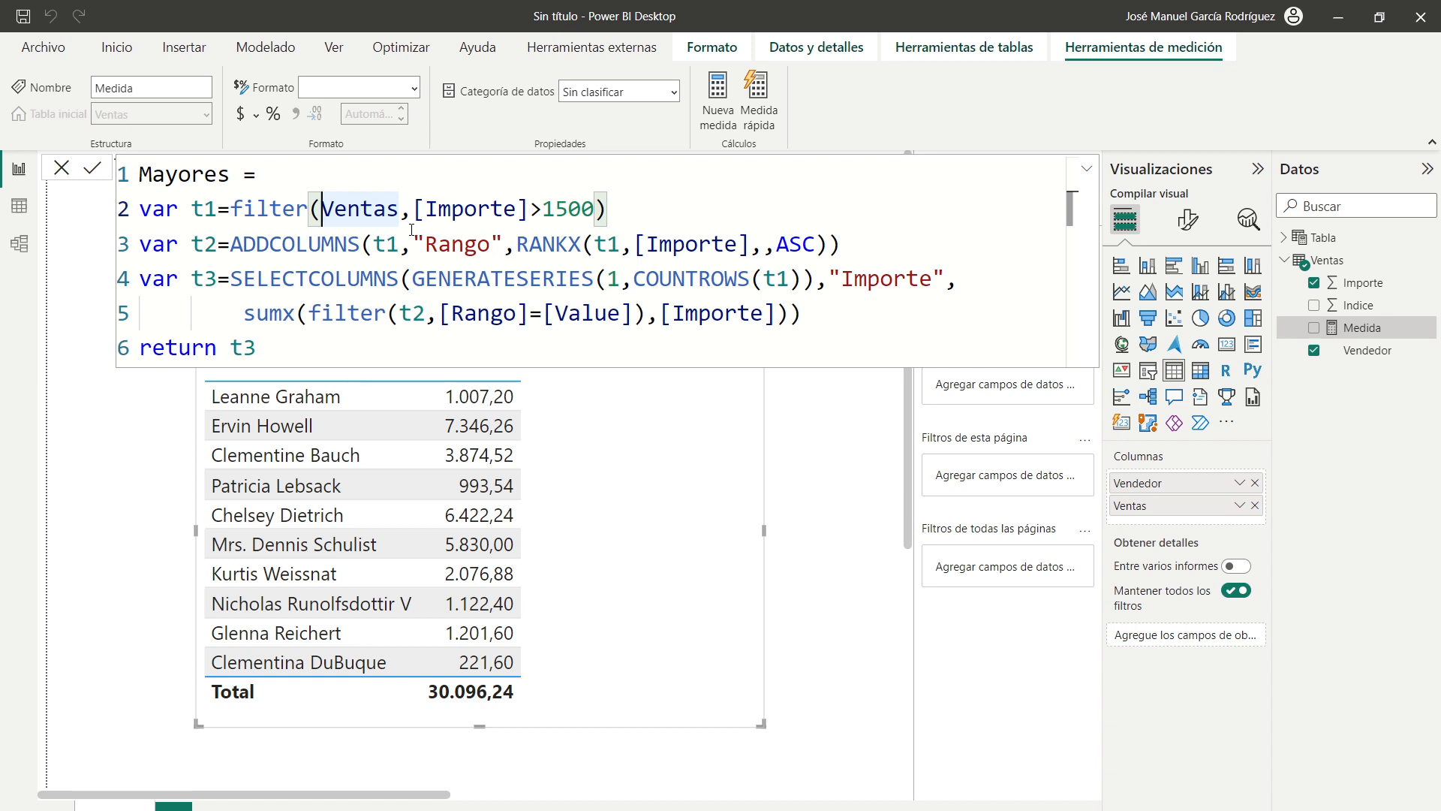
type("all(")
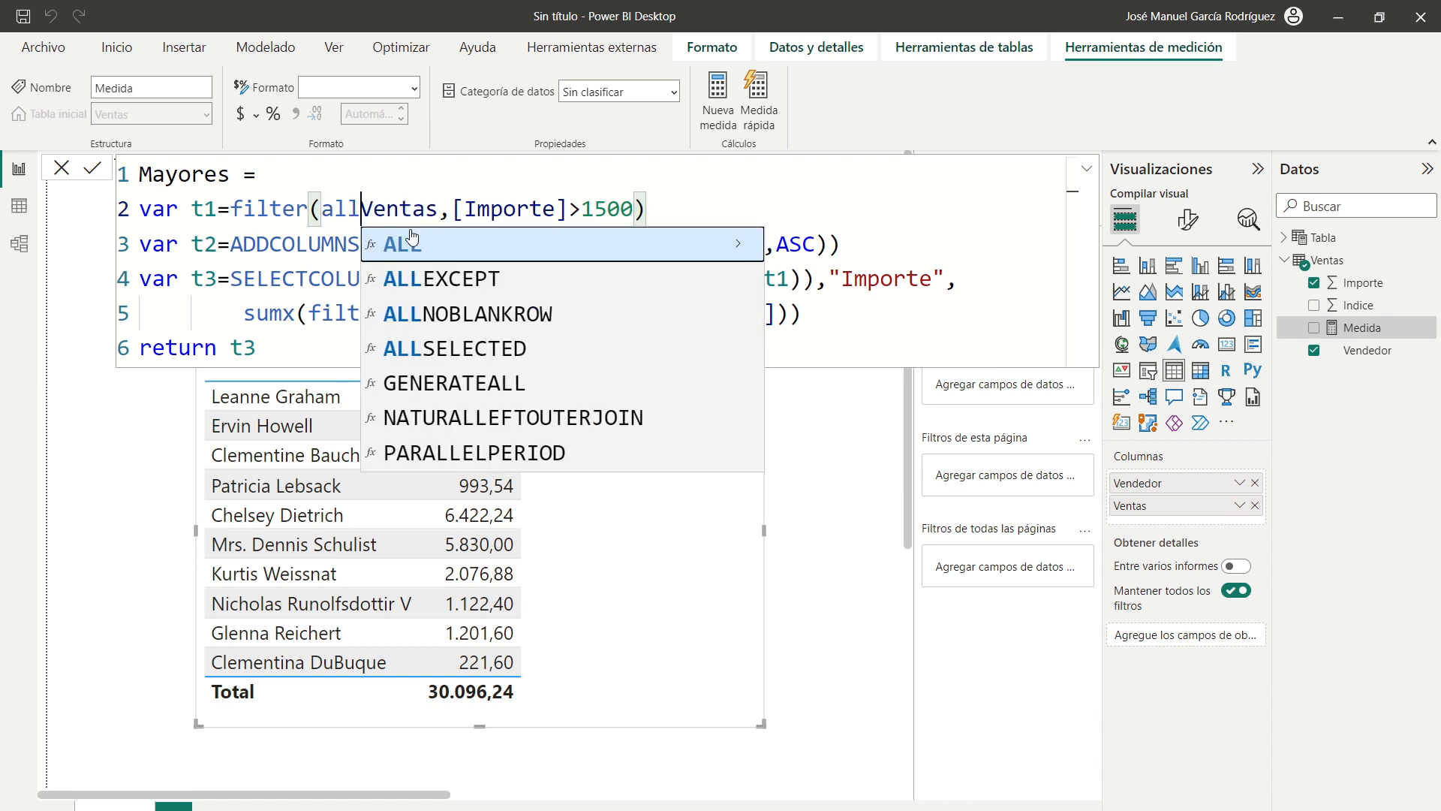
left_click(453, 208)
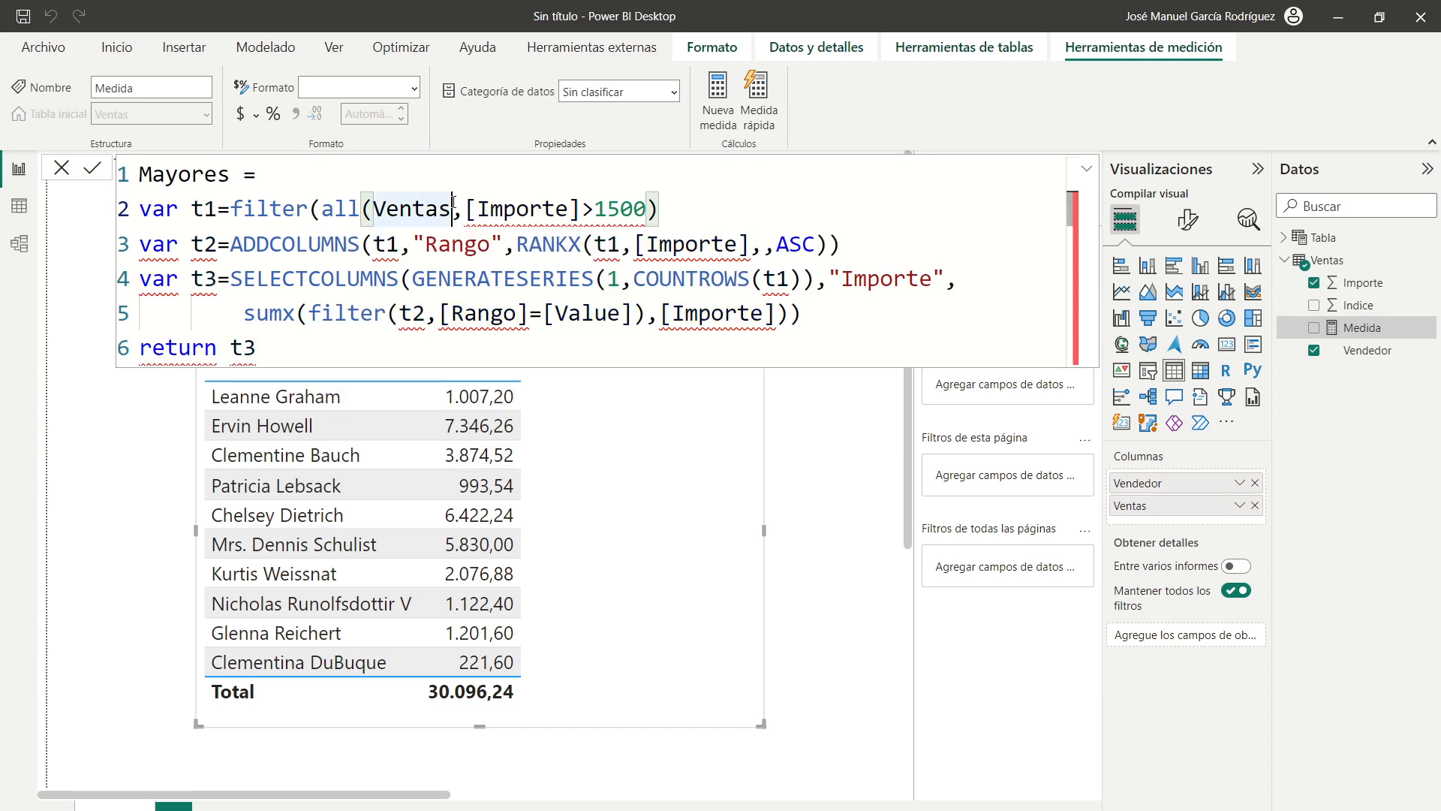
type(")")
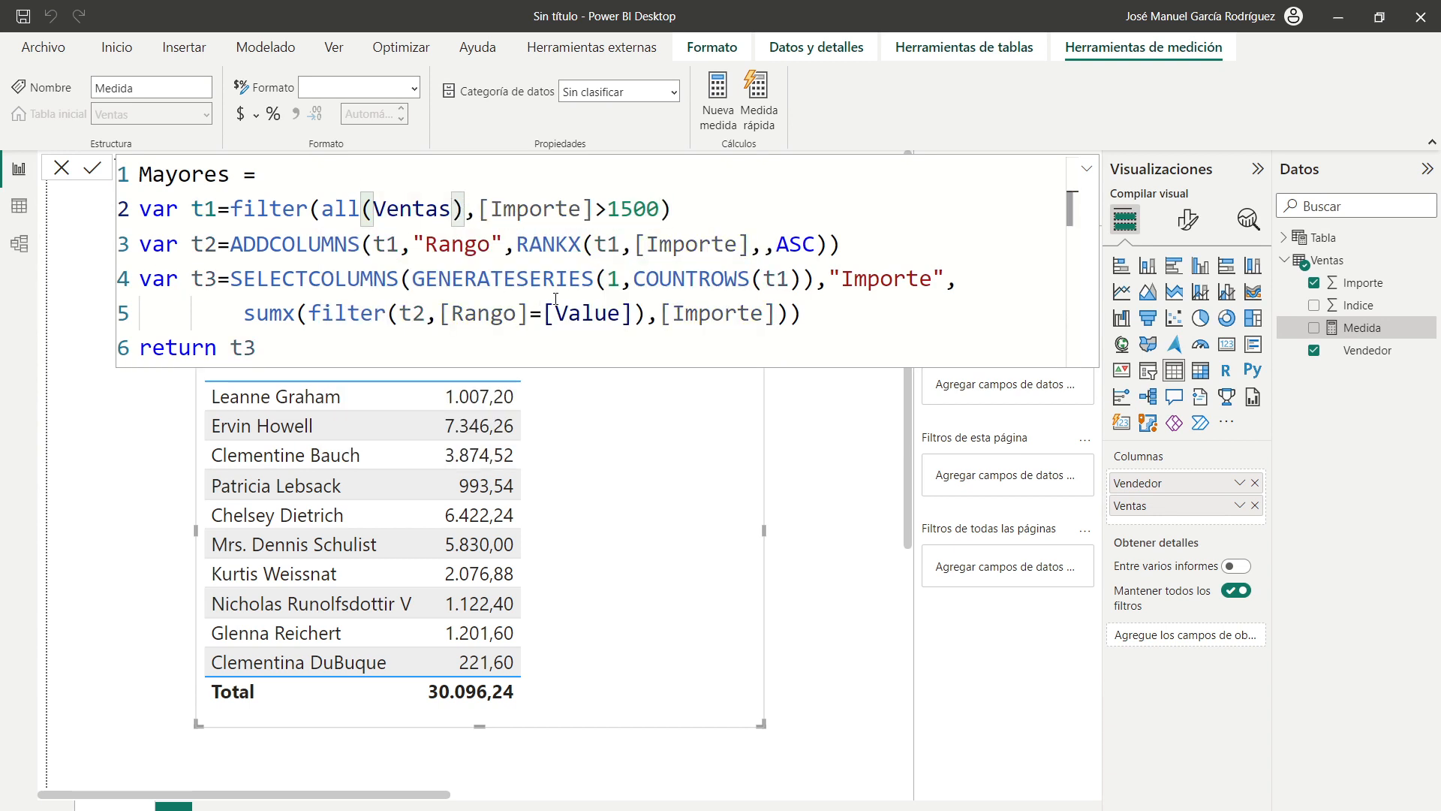
Replace the fixed 1500 threshold in t1's filter with sum(Ventas[Importe]).
double_click(612, 210)
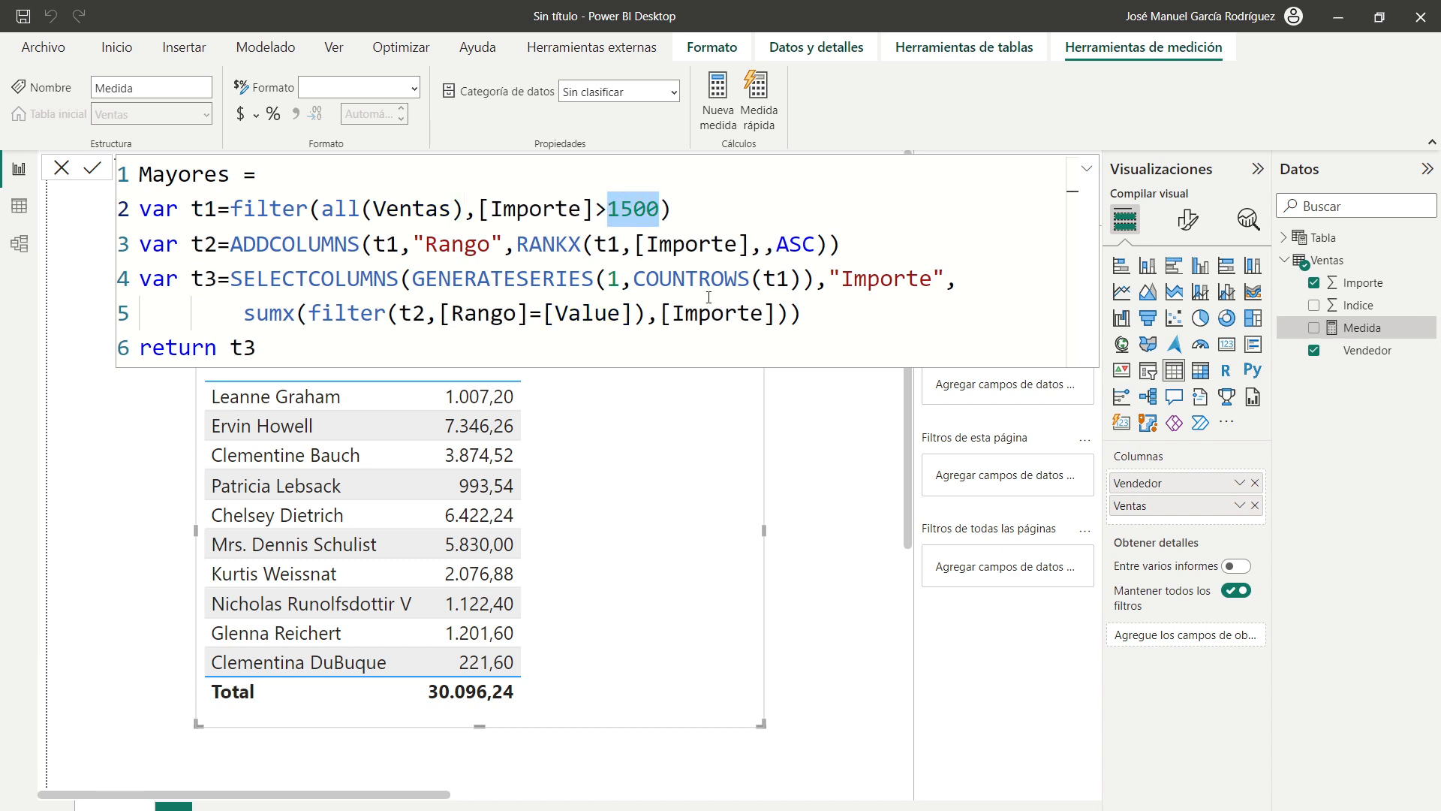
key("BackSpace")
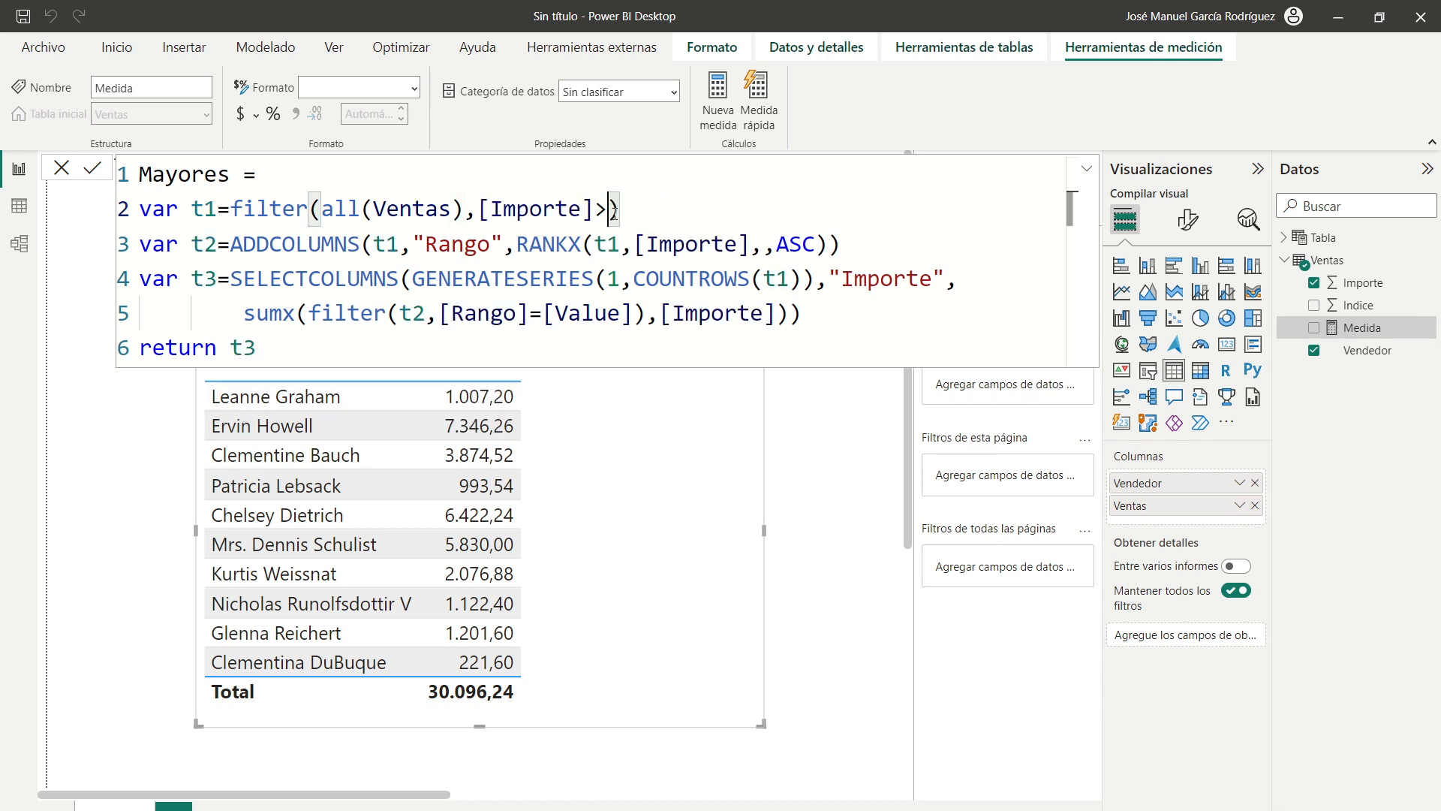
type("sum(")
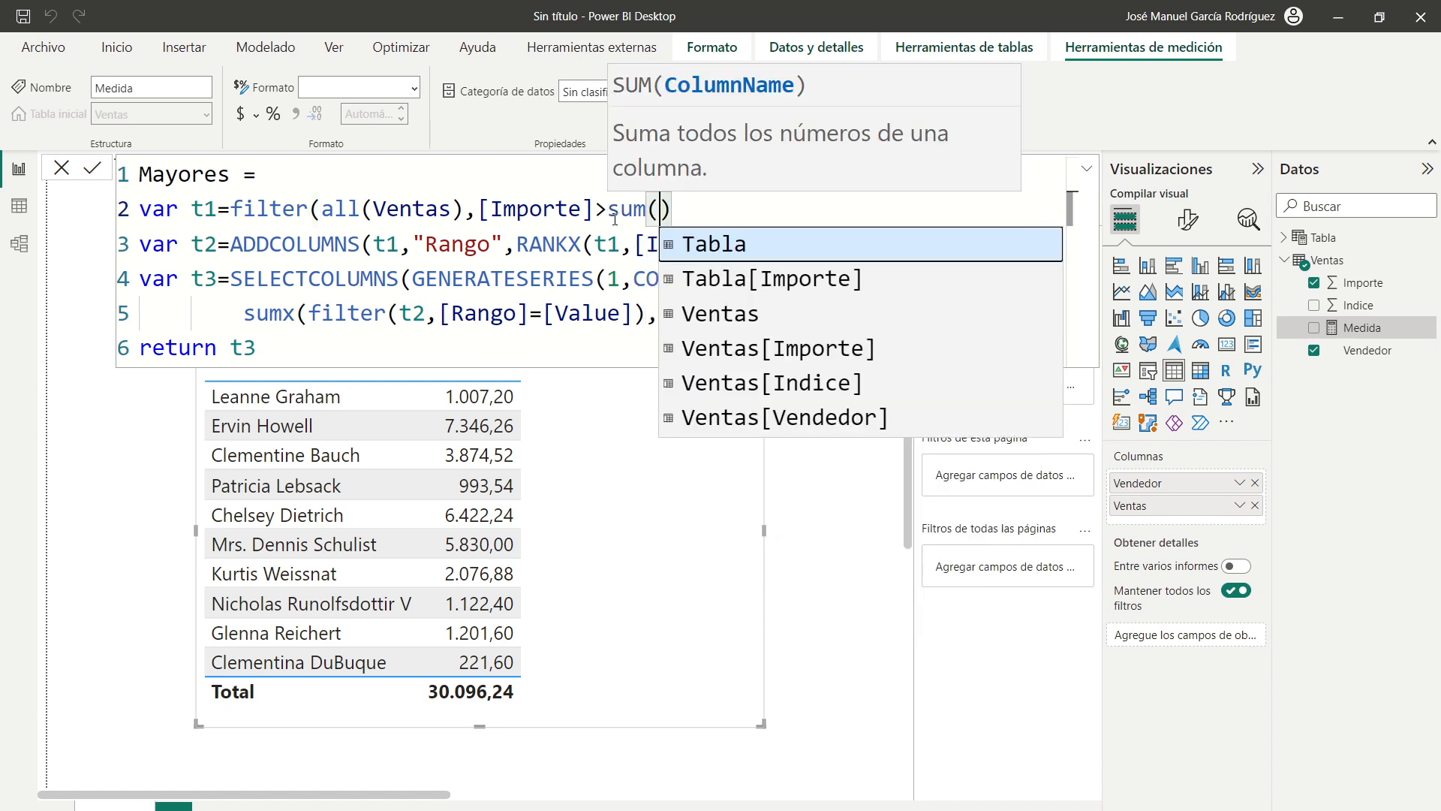
key("Down")
key("Down")
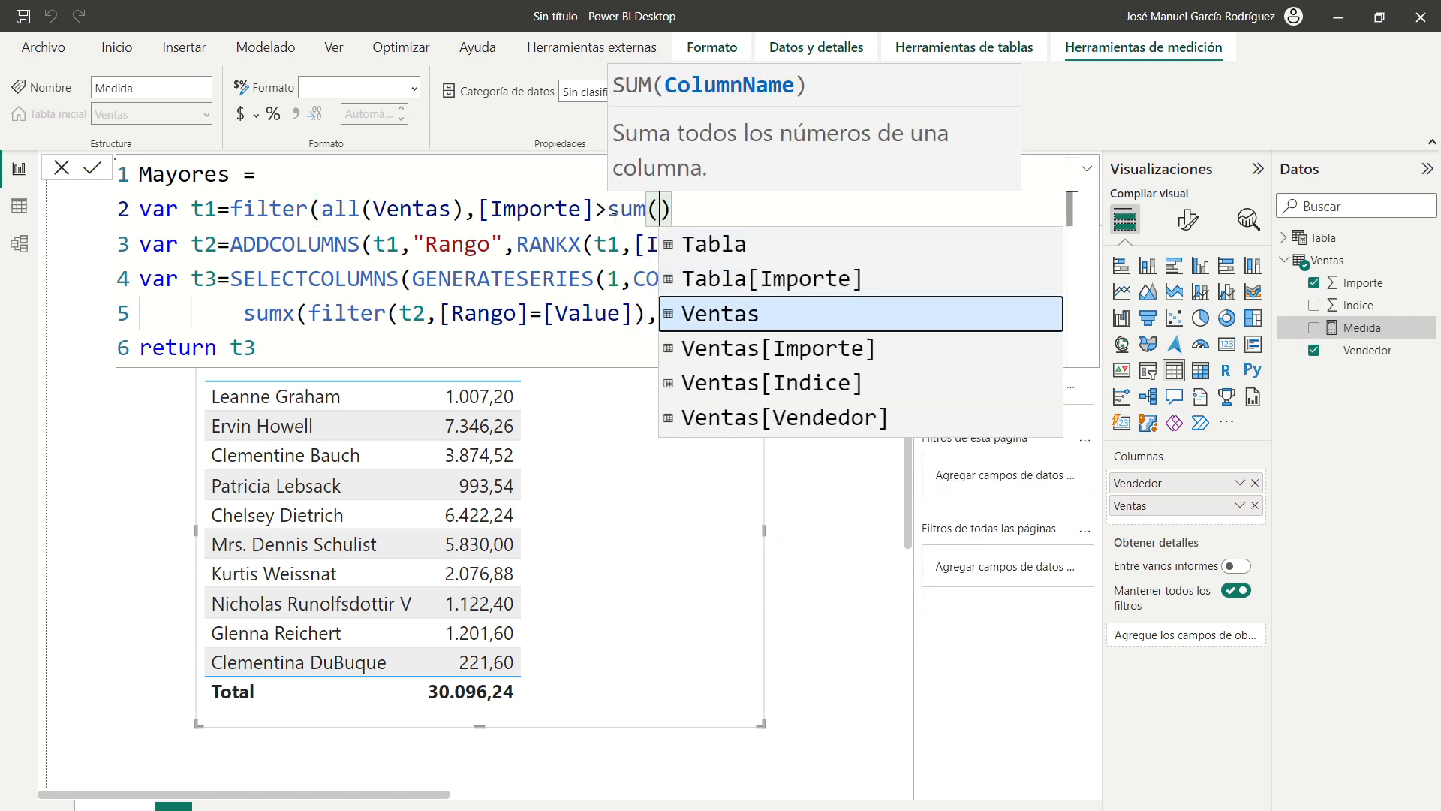
key("Up")
key("Down")
key("Down")
key("Down")
key("Up")
key("Tab")
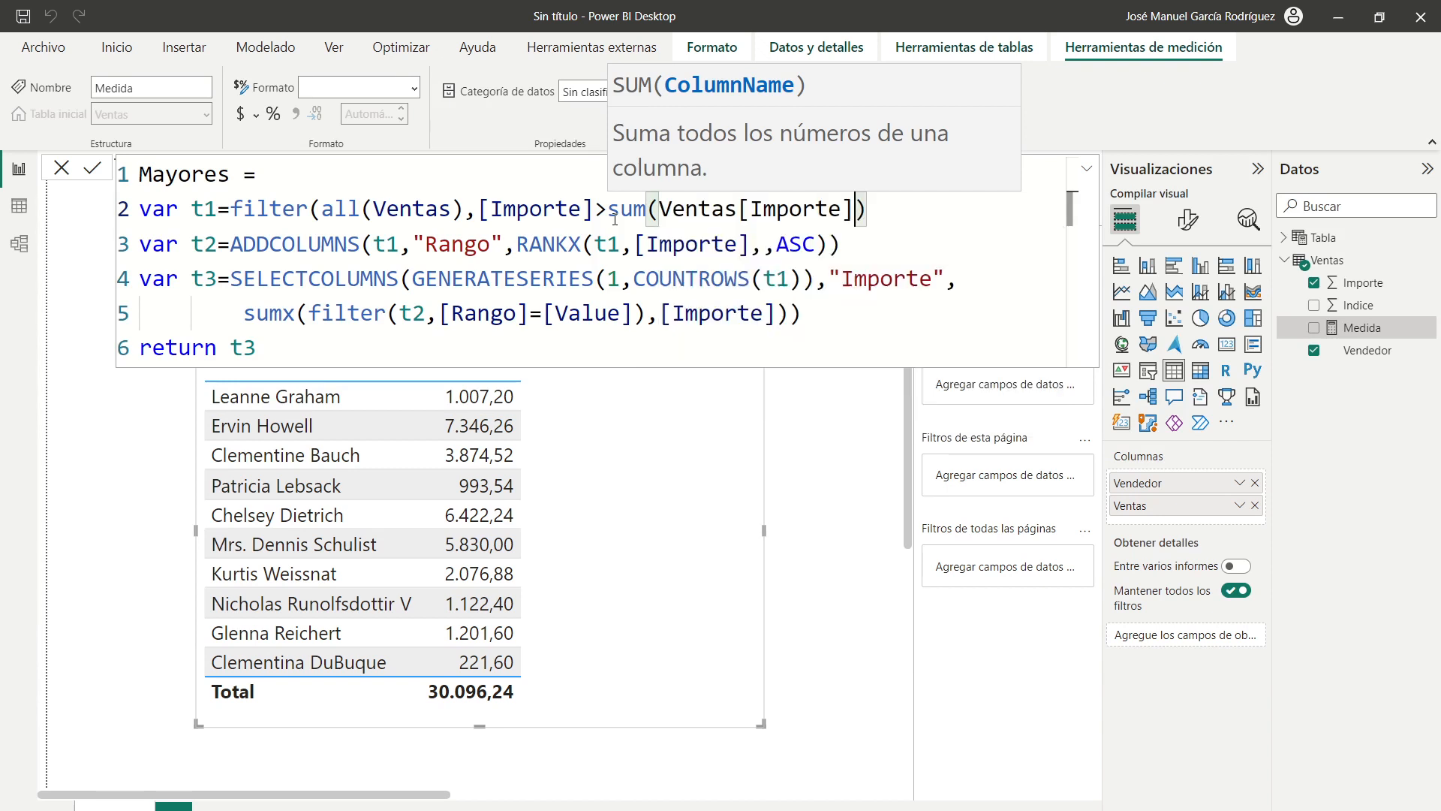
type(")")
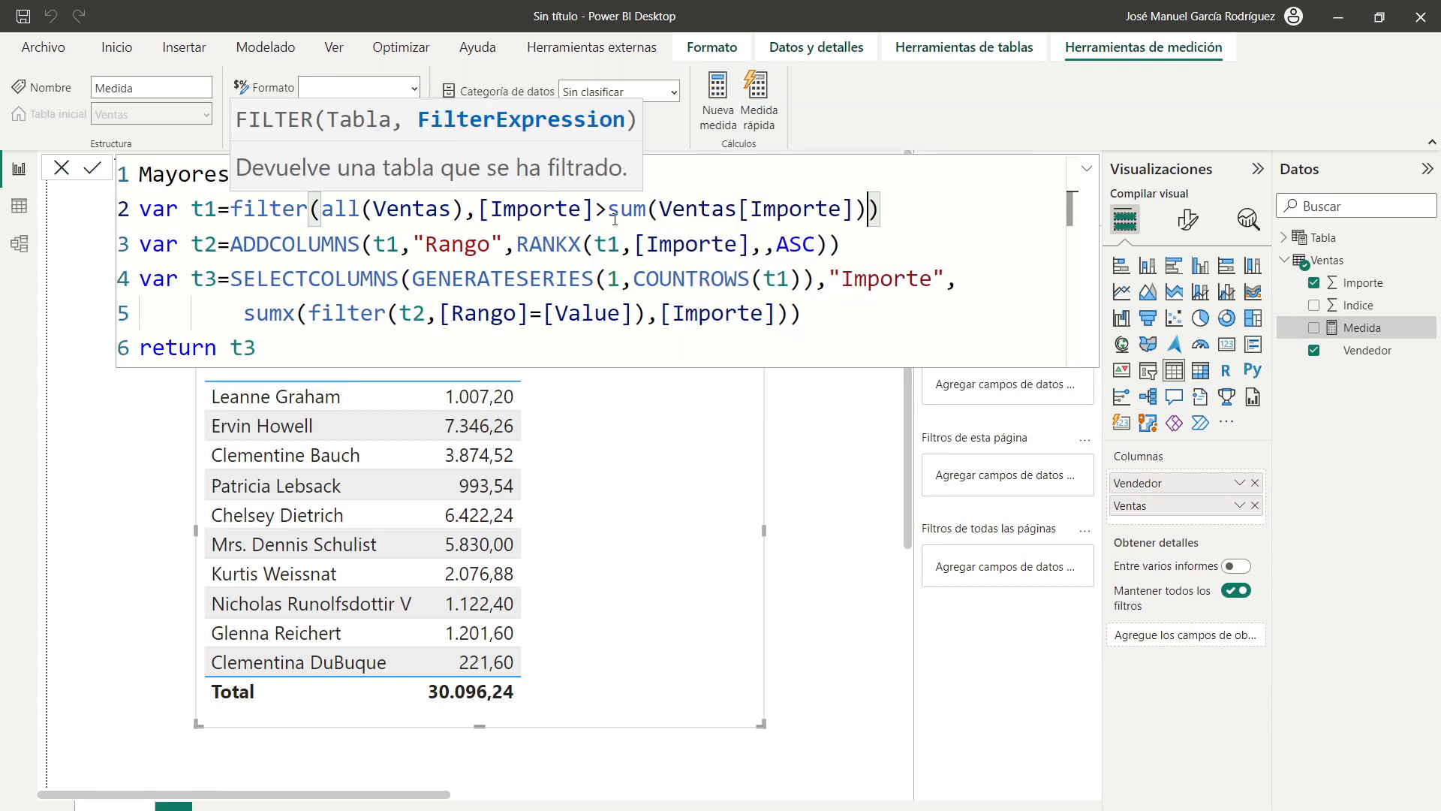
Make the Mayores measure return CONCATENATEX(t3,[Importe],UNICHAR(10)).
left_click(410, 334)
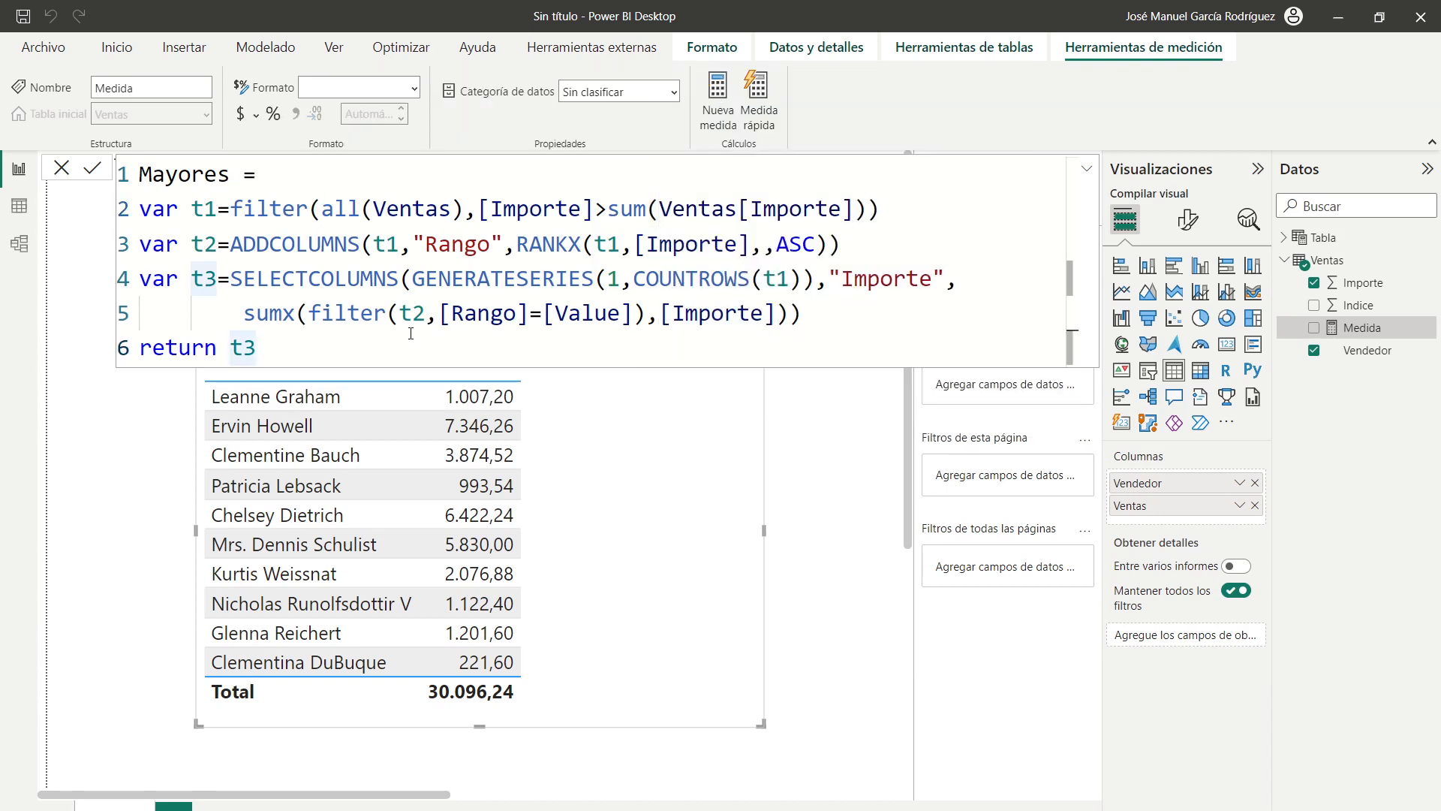
double_click(259, 349)
left_click(294, 349)
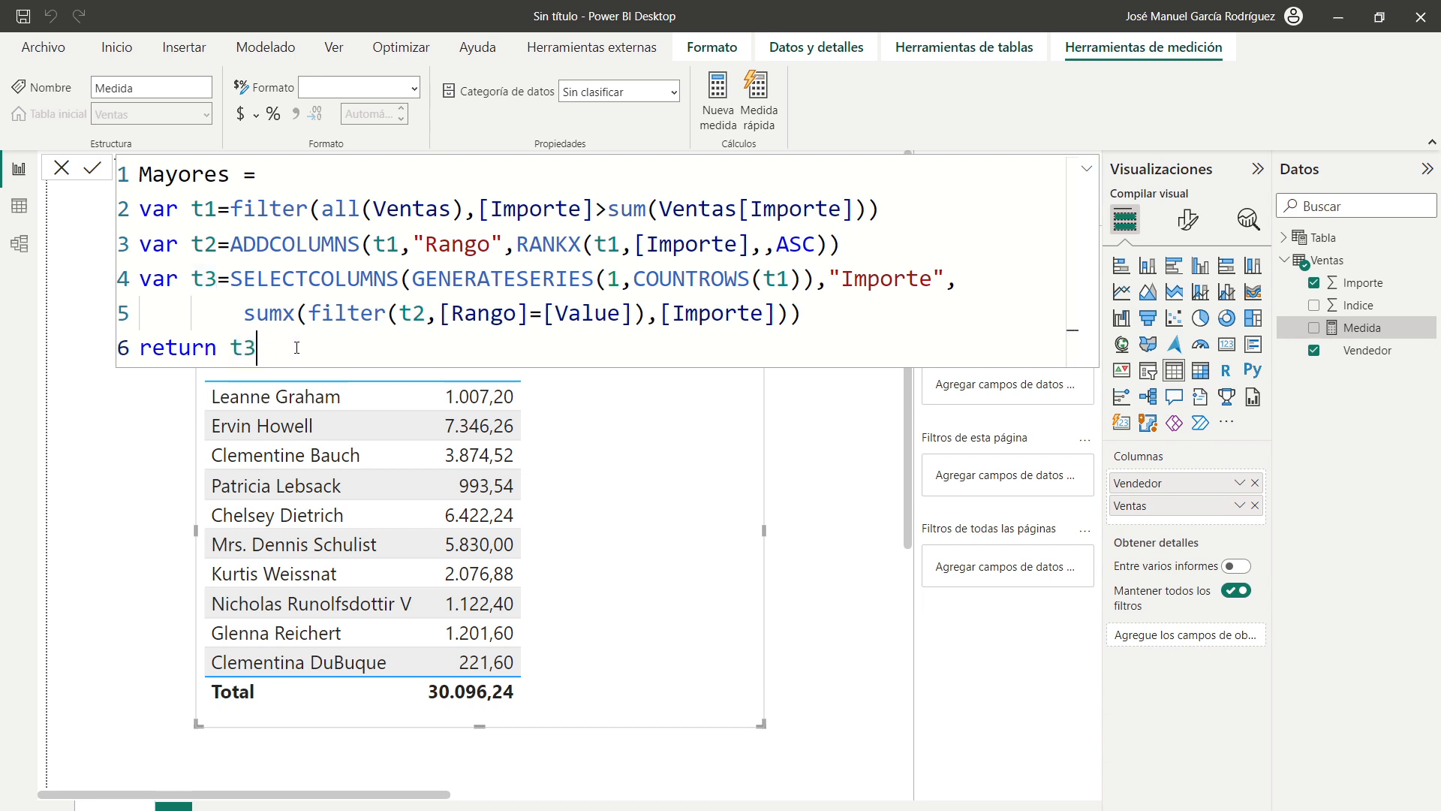
key("BackSpace")
key("BackSpace")
type("conta")
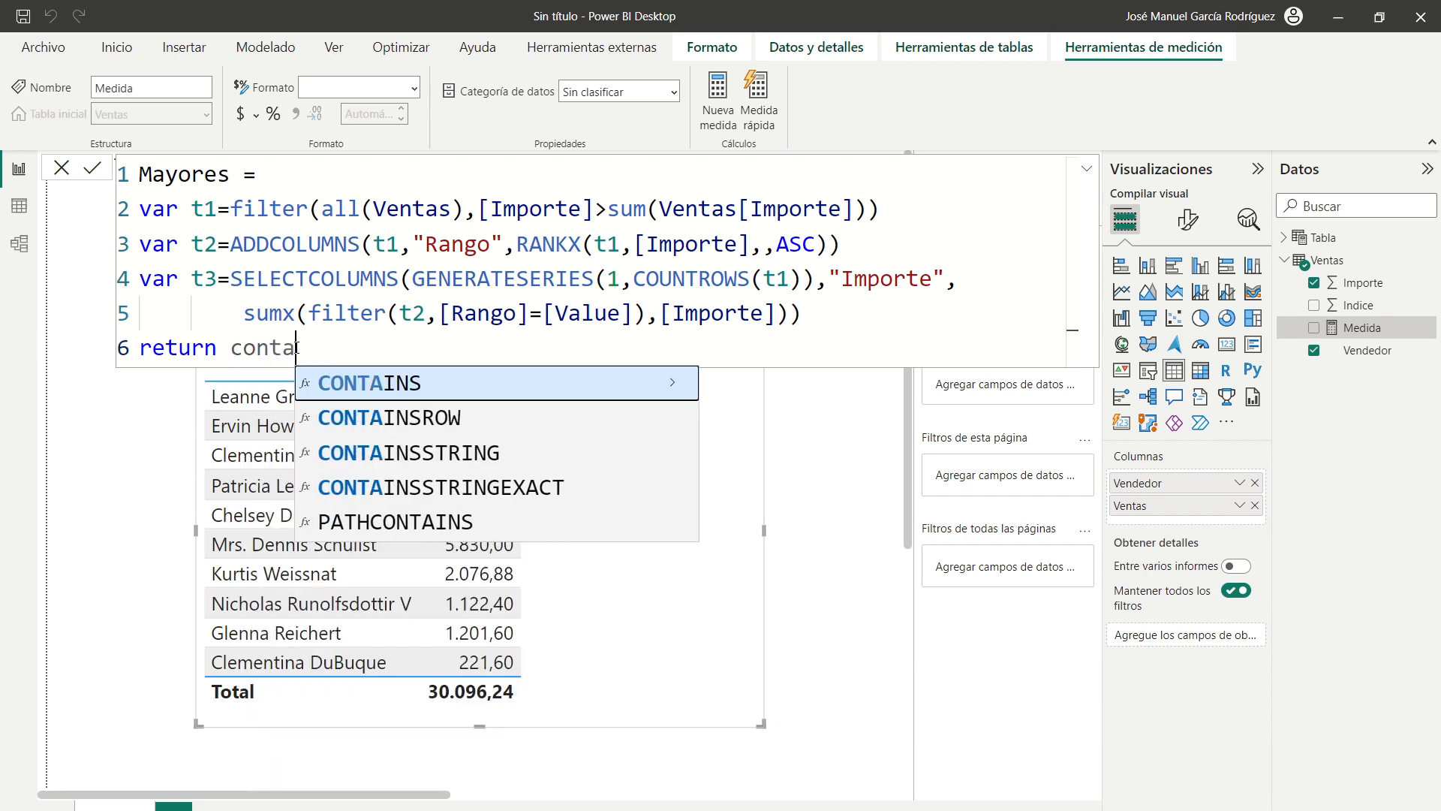
key("BackSpace")
key("BackSpace")
type("cat")
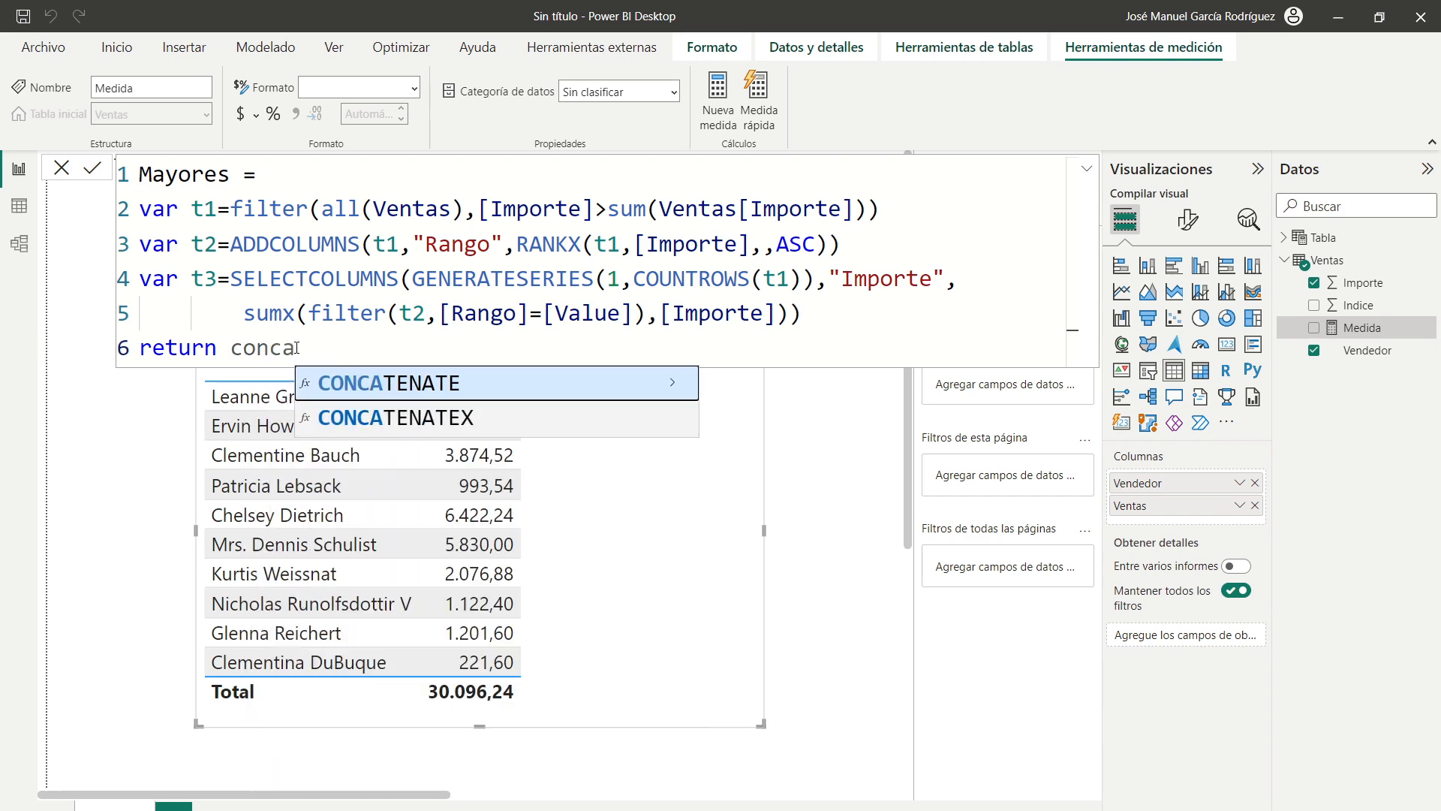
key("Down")
key("Tab")
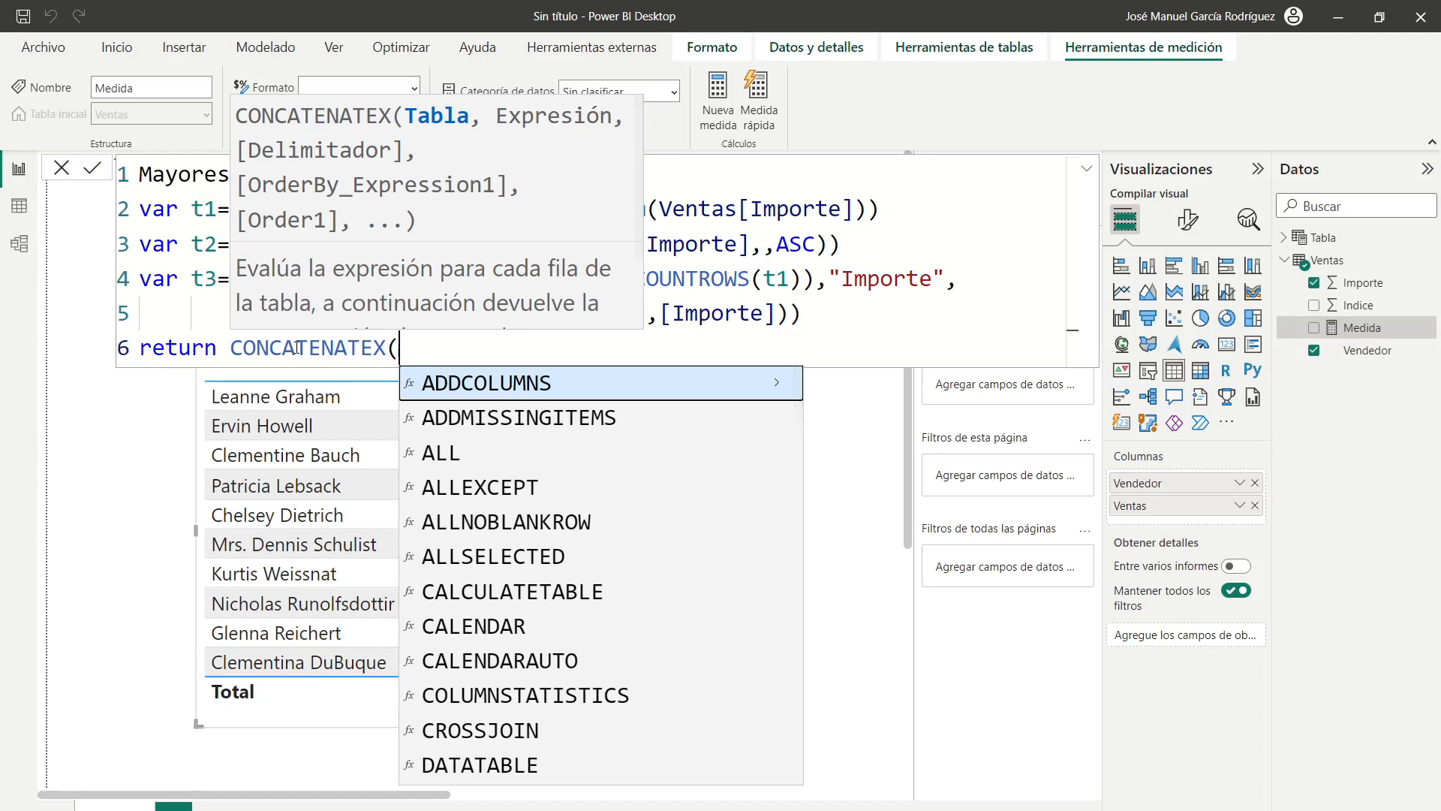
type("t3,")
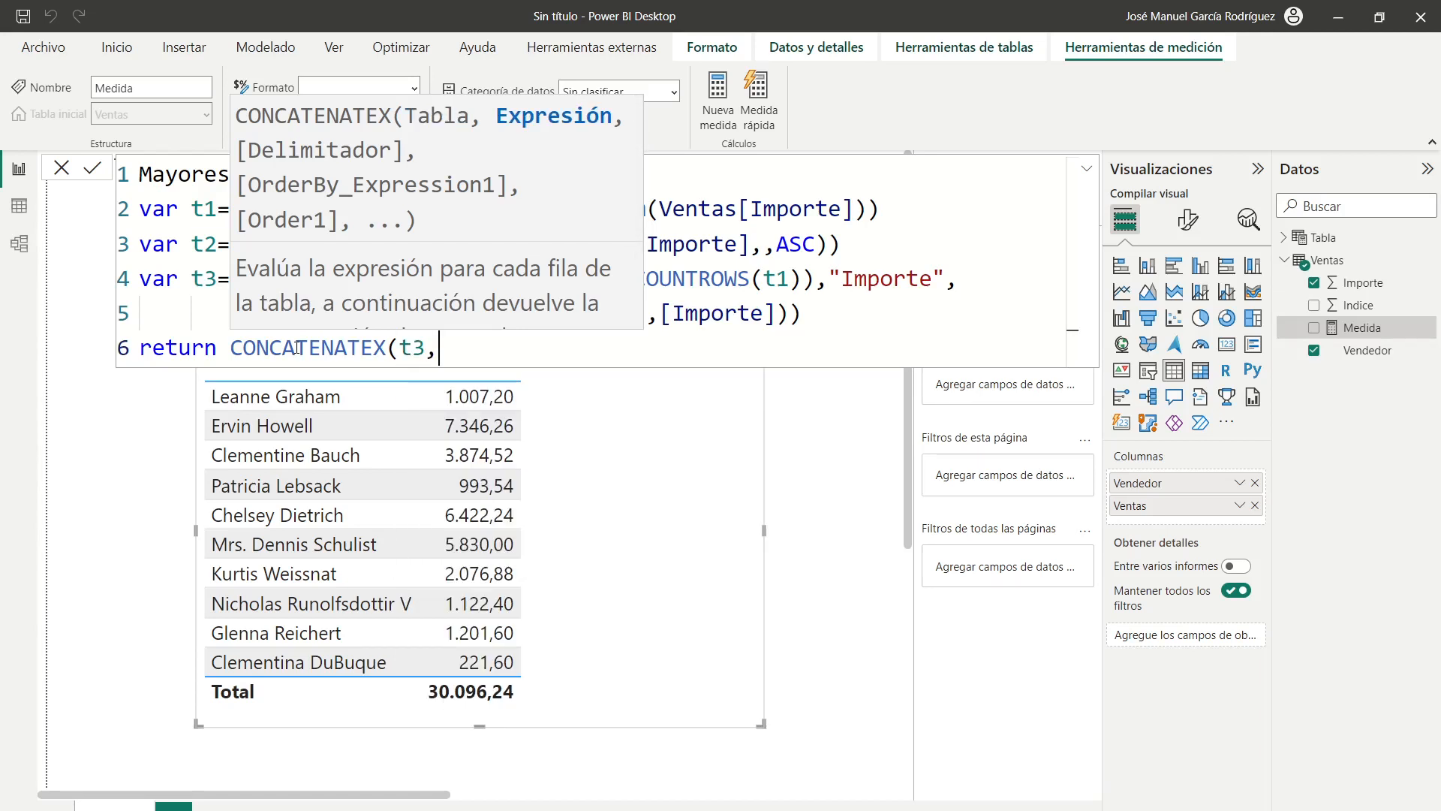
type("[Importe]")
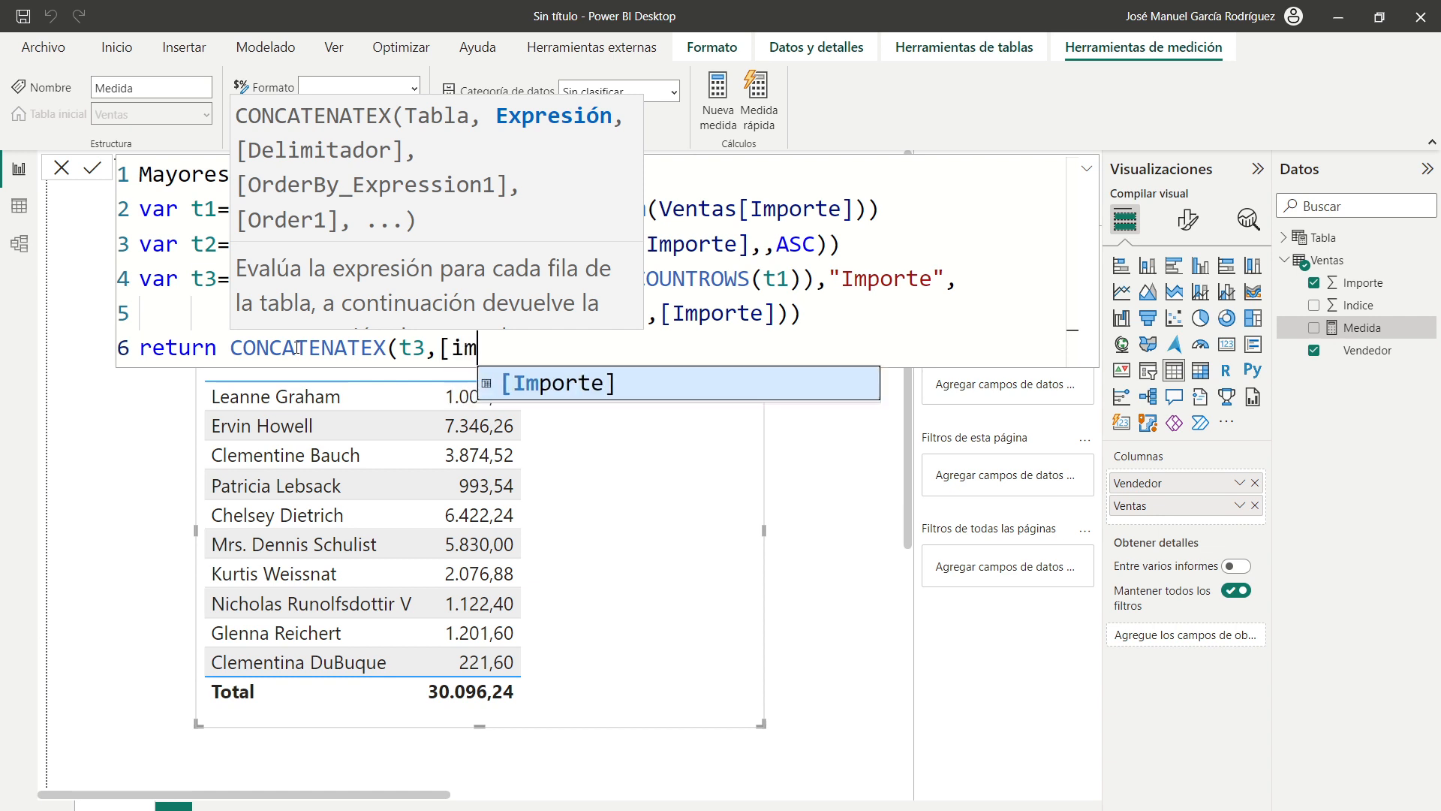
type(",UNICHAR(")
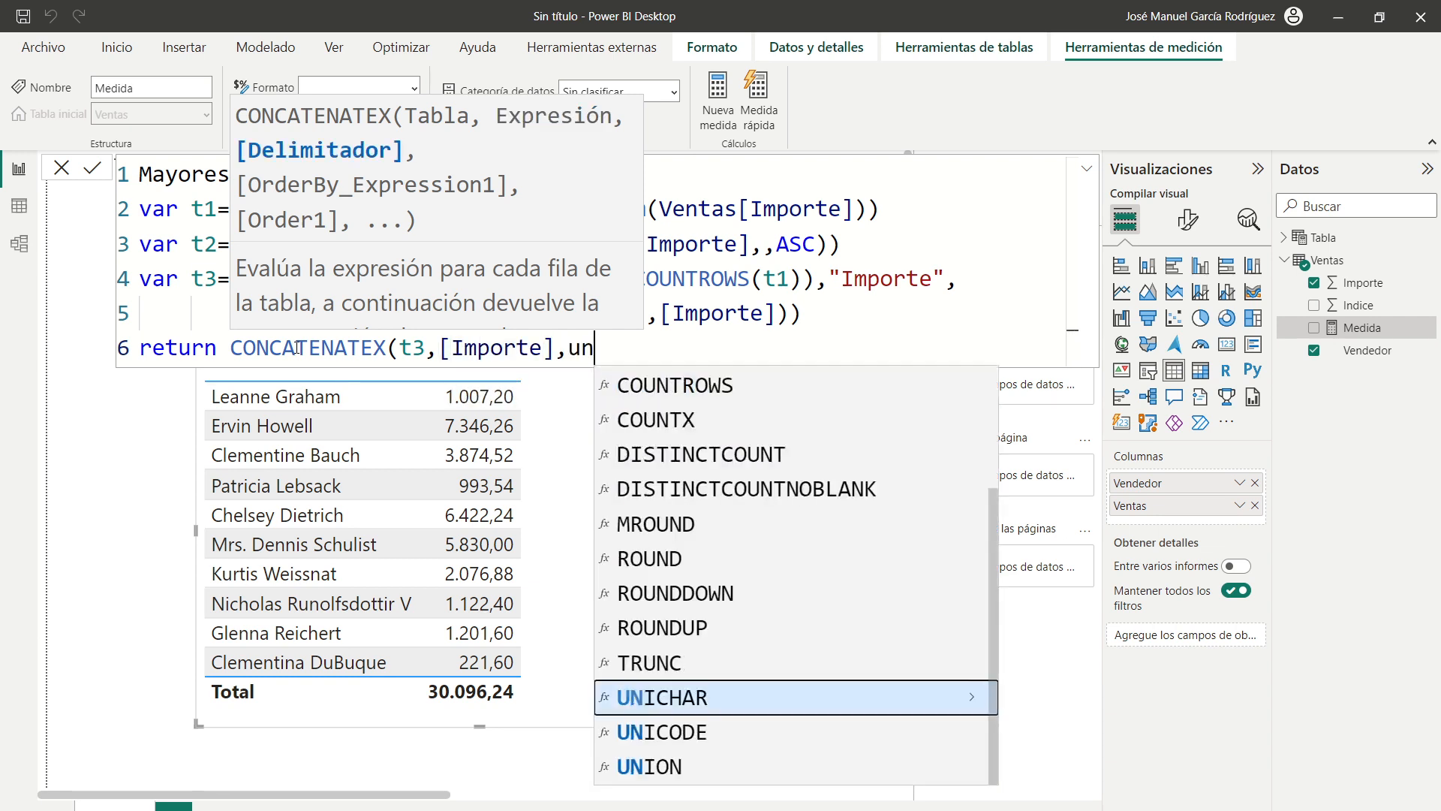
type("10))")
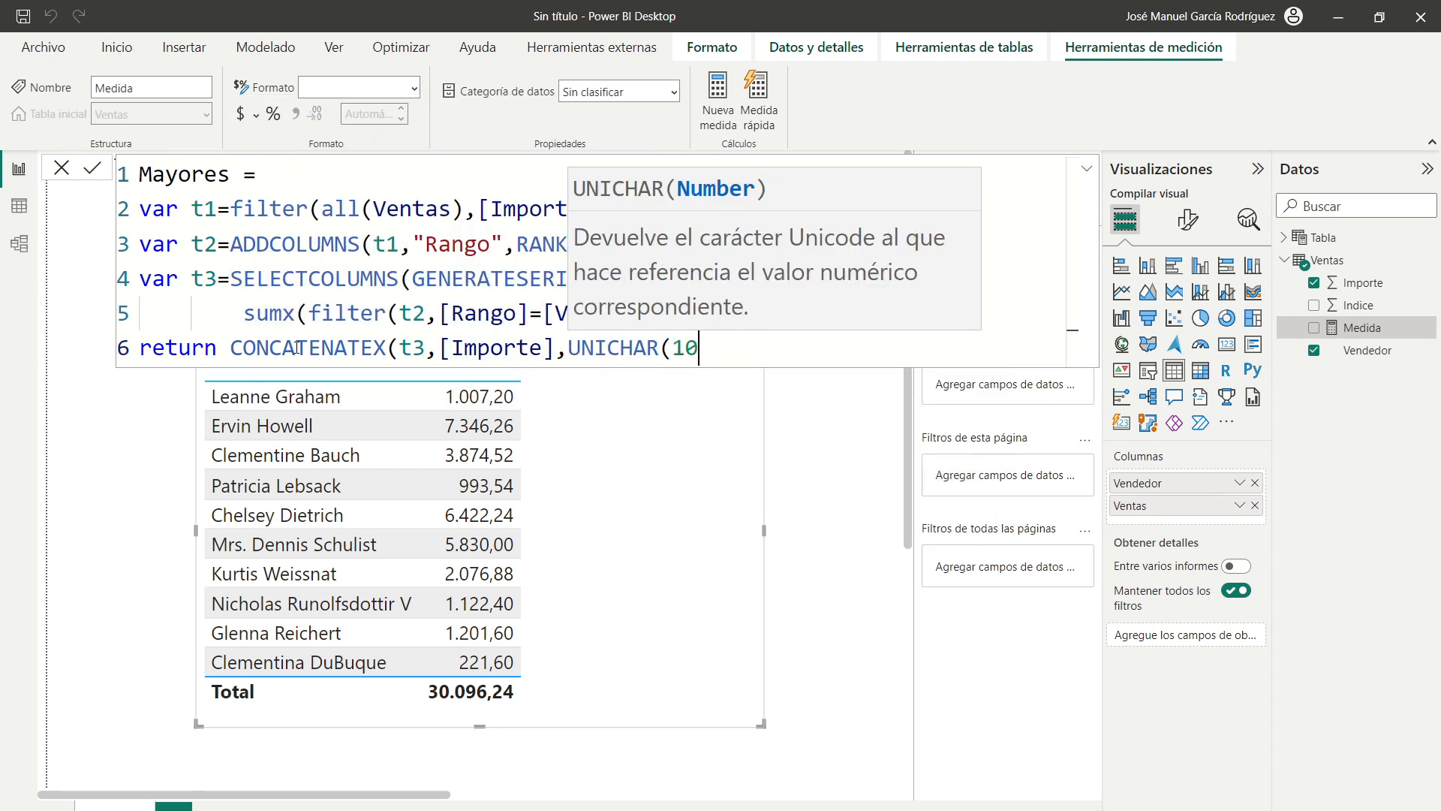
Review the UNICHAR(10) delimiter in the return expression and apply the Mayores formula.
double_click(675, 349)
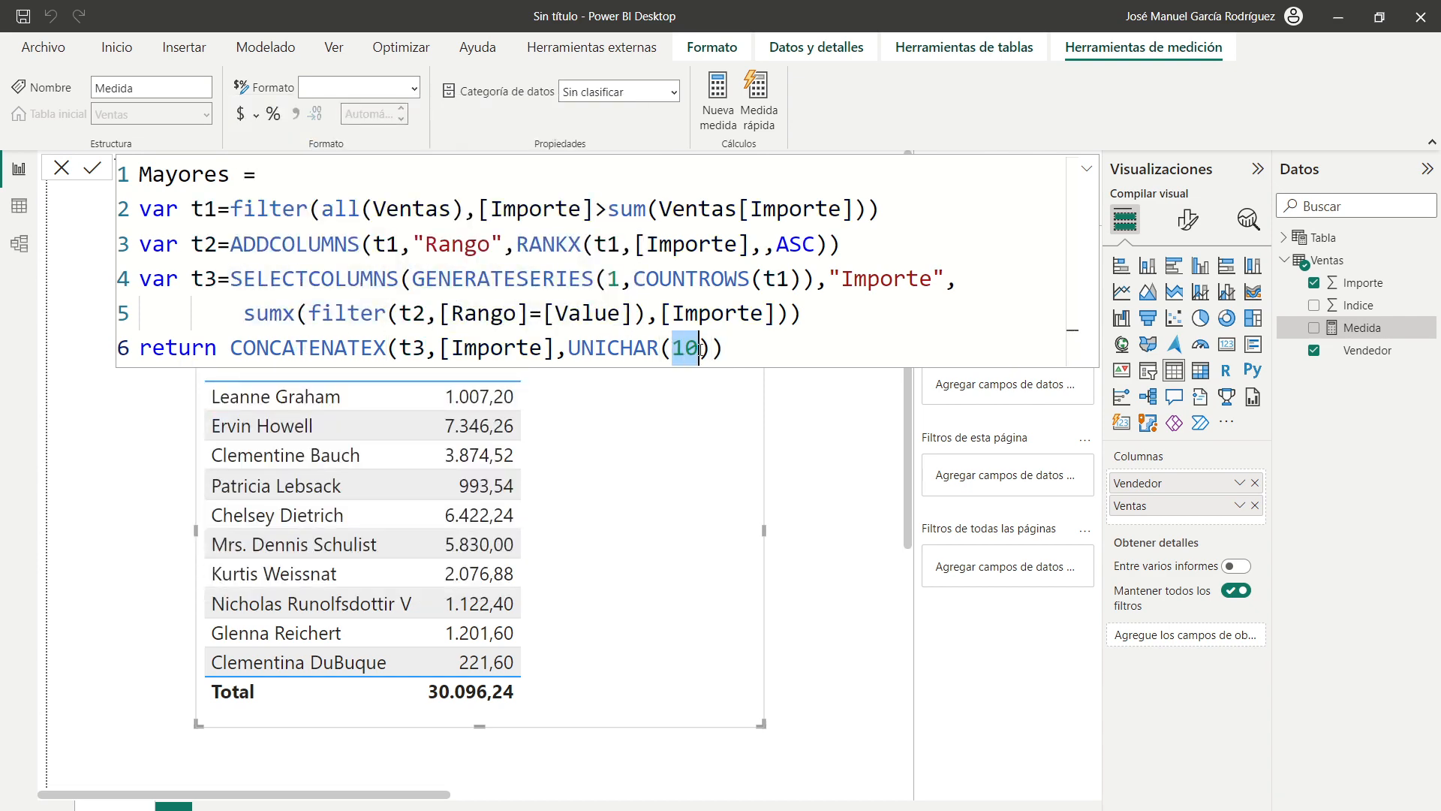
double_click(658, 348)
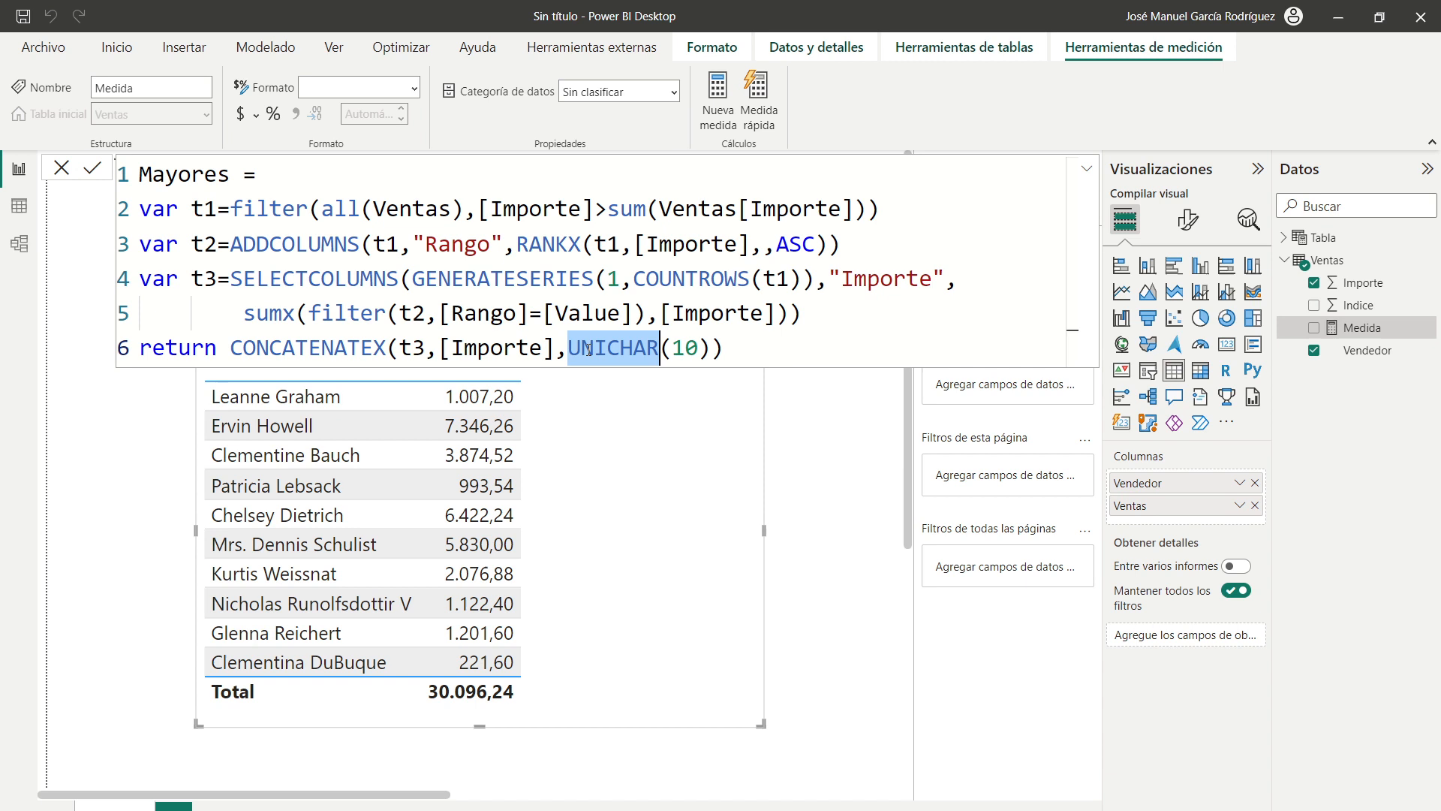
left_click(671, 347)
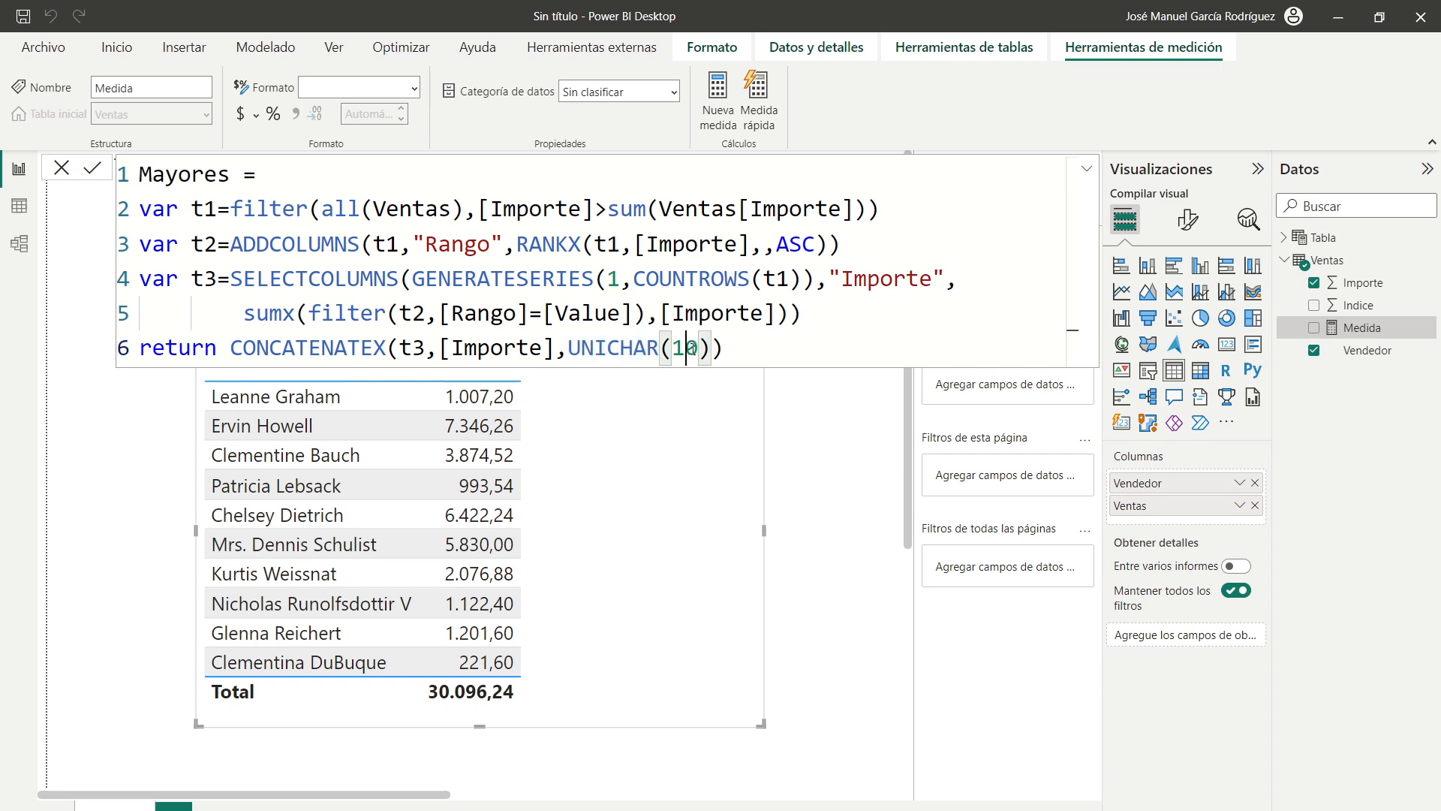
double_click(676, 346)
left_click(750, 340)
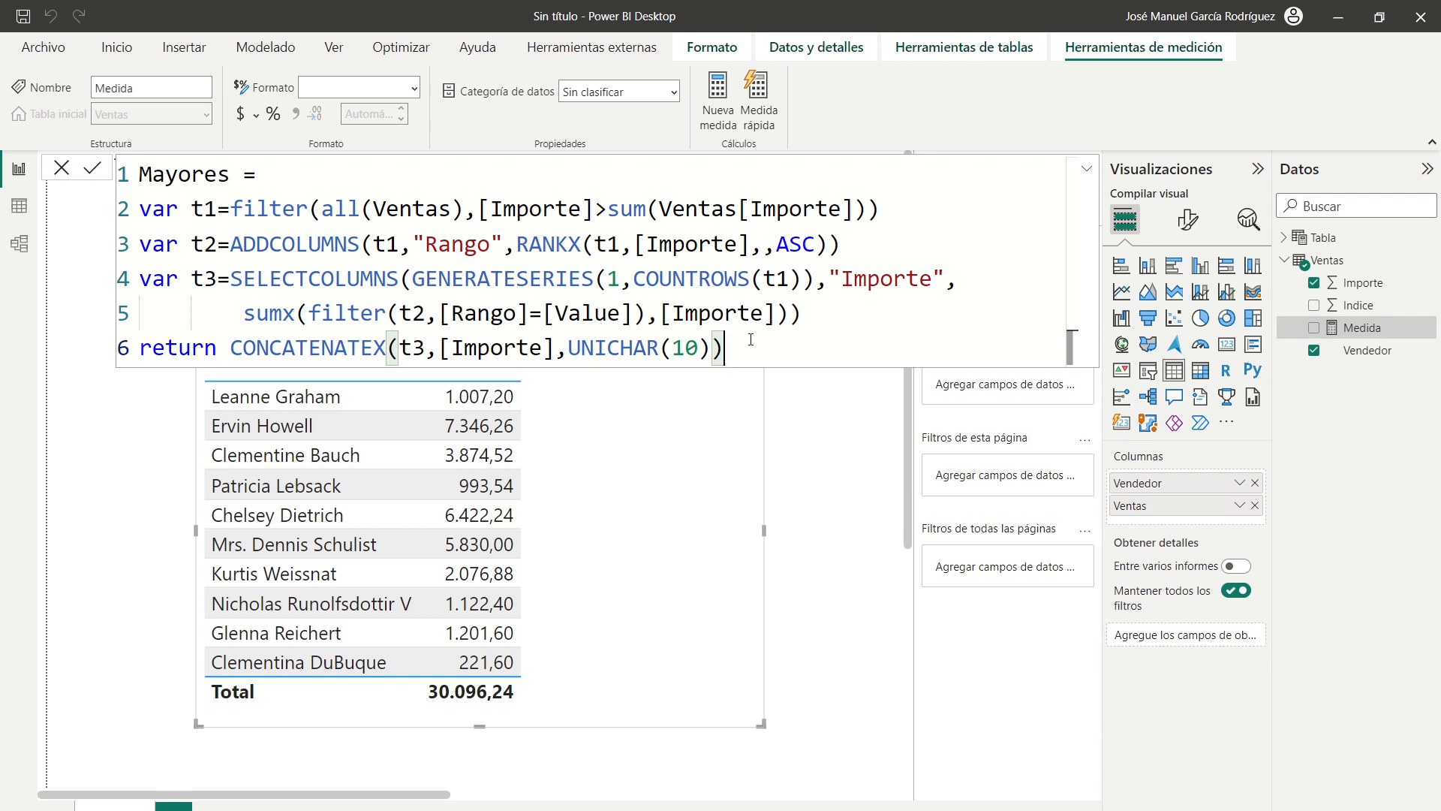
key("Return")
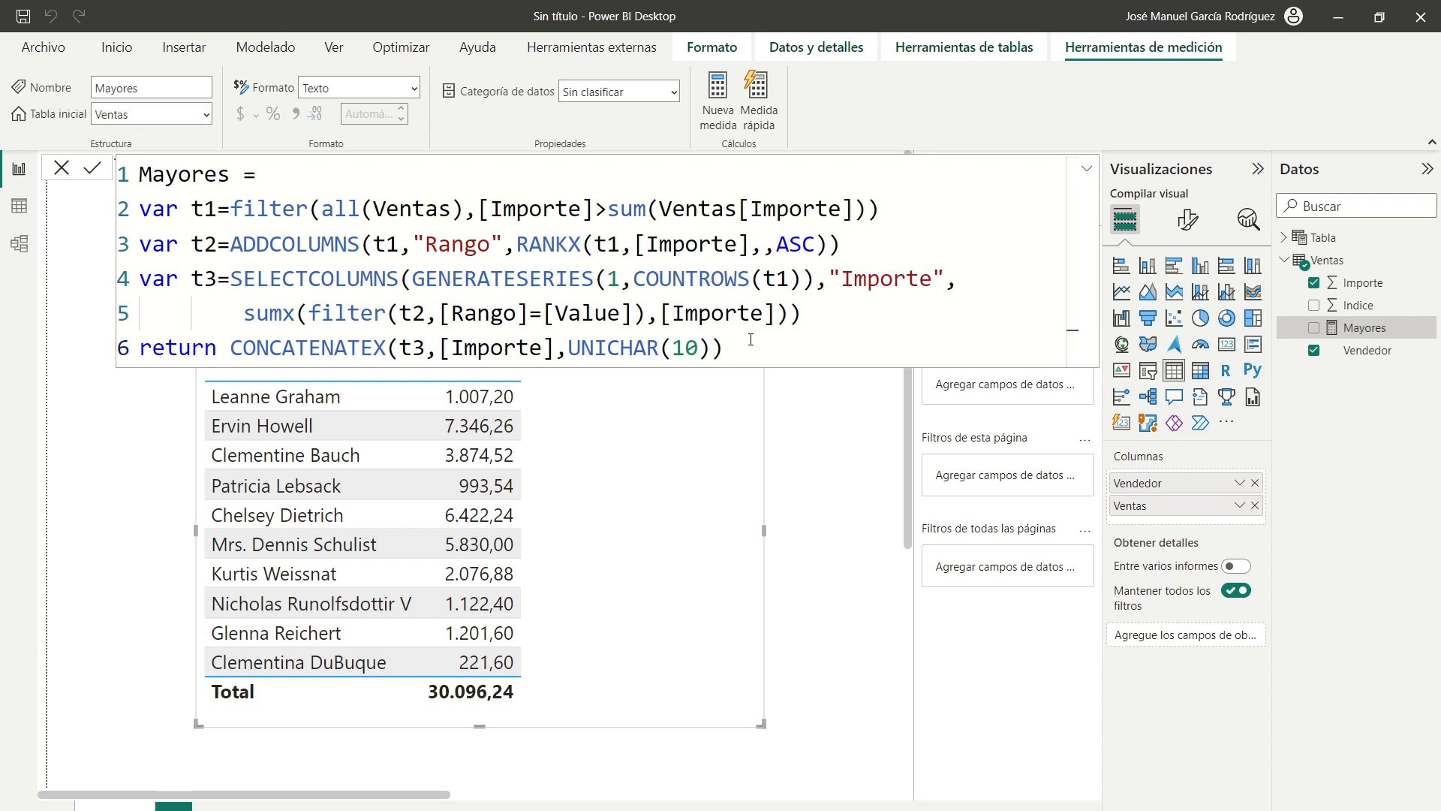
Add the Mayores measure as a column after Ventas in the report's table visual and open the visual's error details.
left_click(826, 420)
left_click(624, 443)
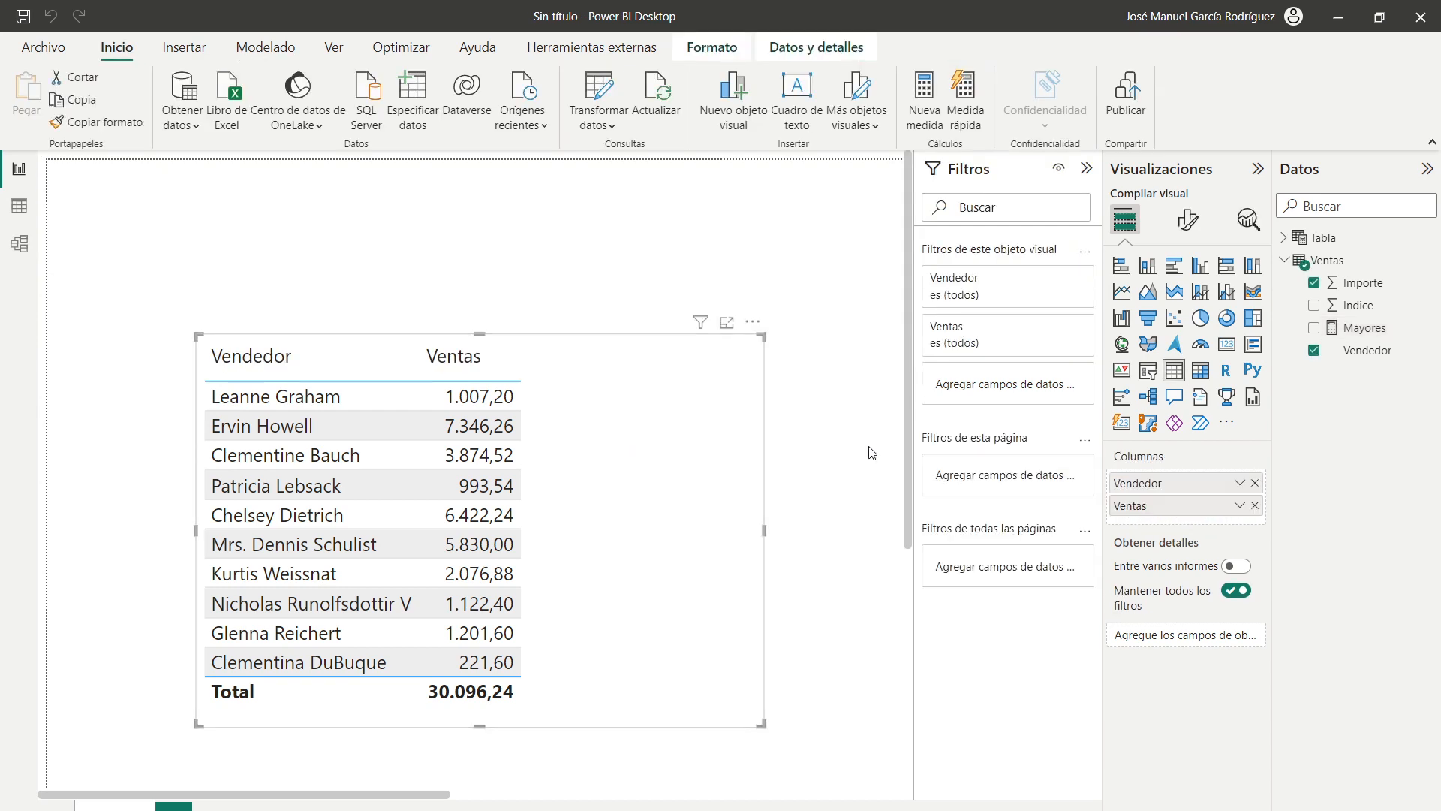
left_click_drag(1355, 329, 1188, 510)
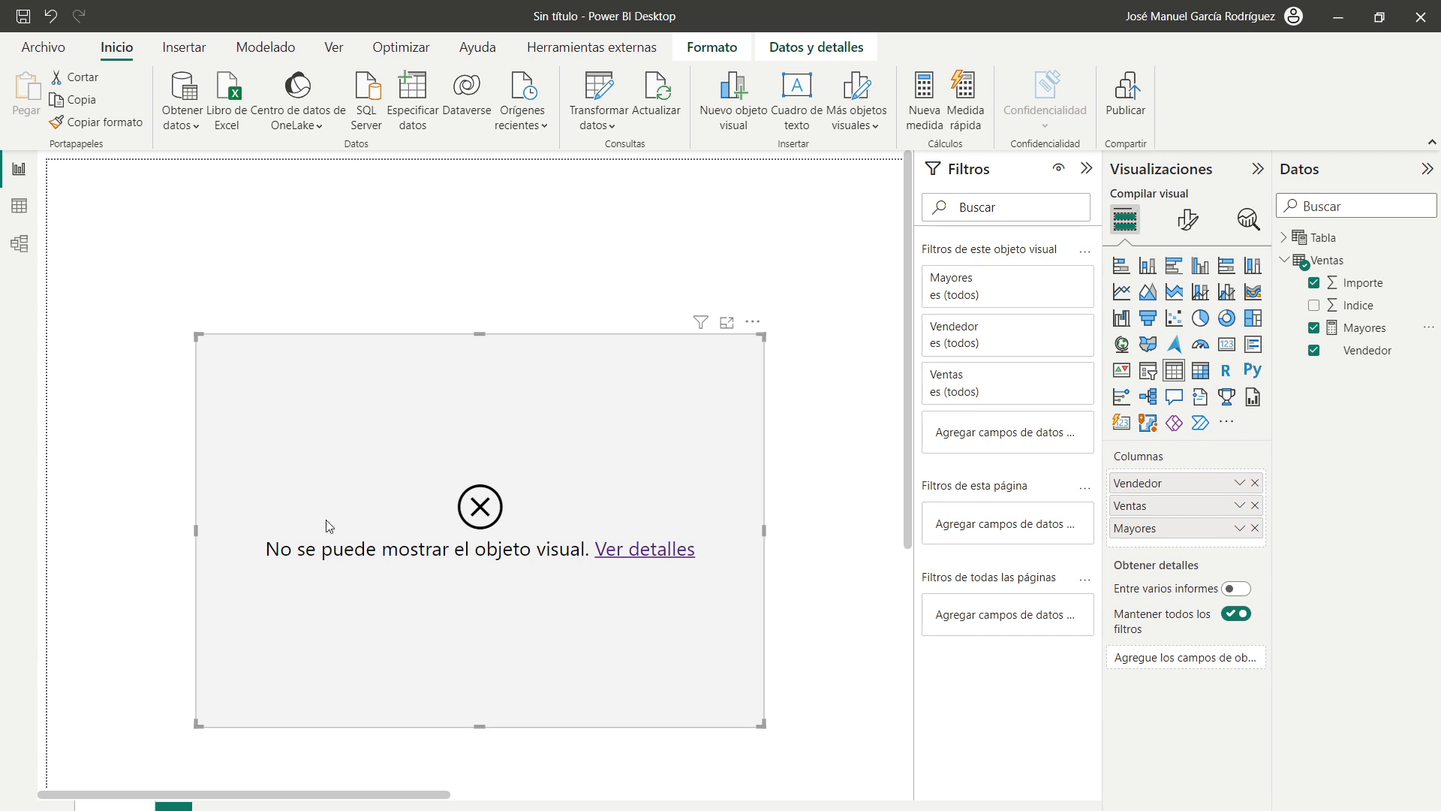
left_click(623, 560)
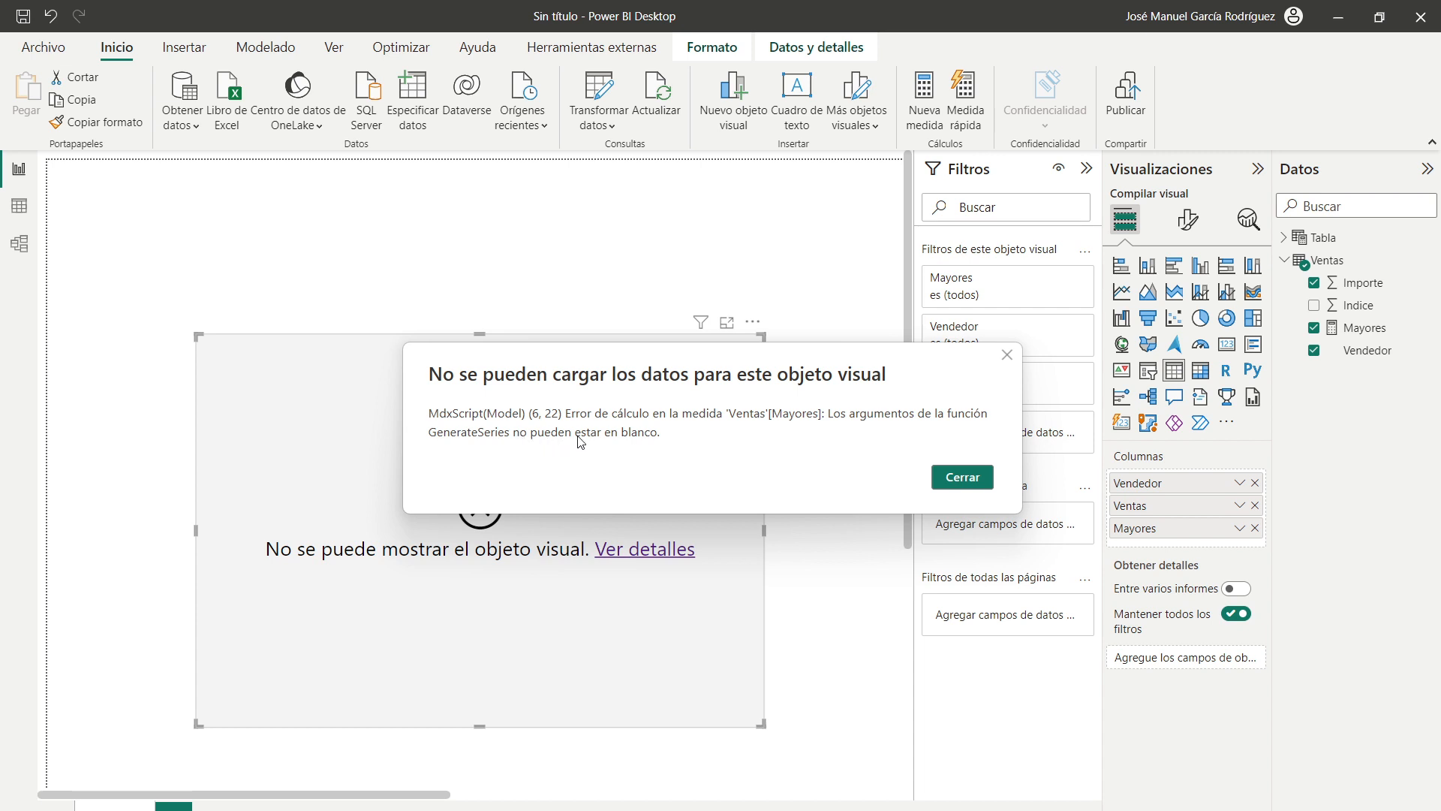
Dismiss the error details and examine how t1's filter feeds COUNTROWS(t1) inside GENERATESERIES in the Mayores formula.
left_click(952, 478)
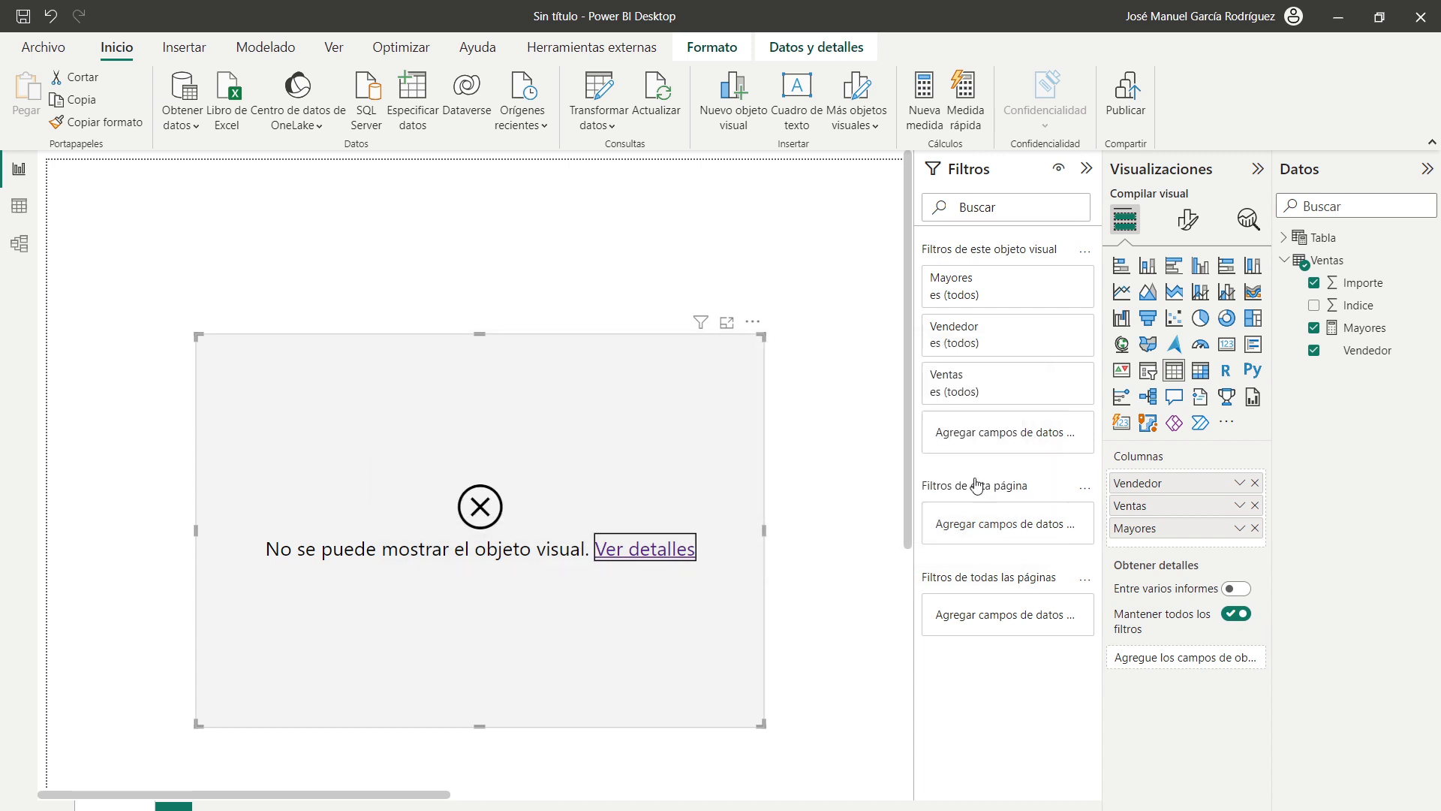
left_click(1364, 327)
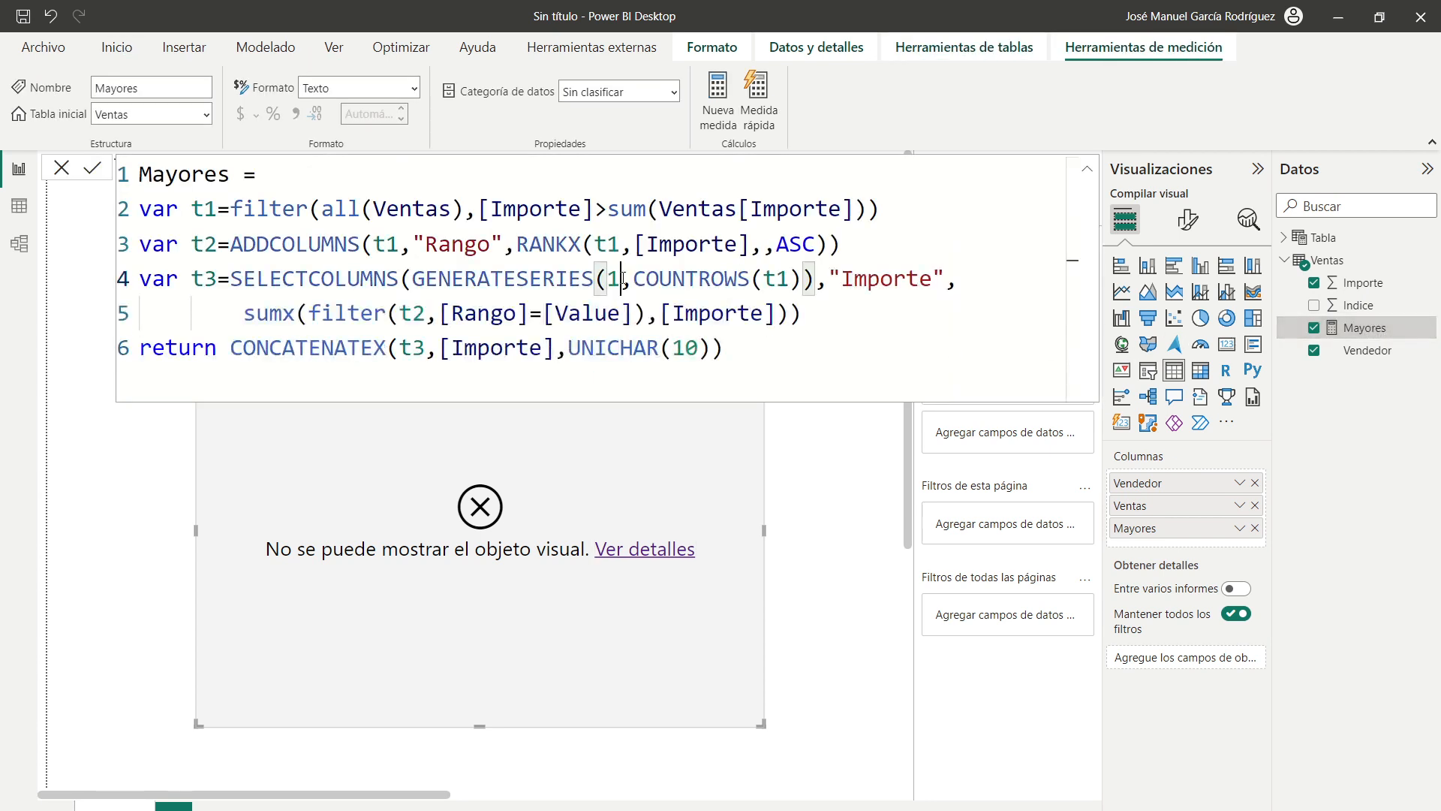
left_click_drag(635, 280, 797, 281)
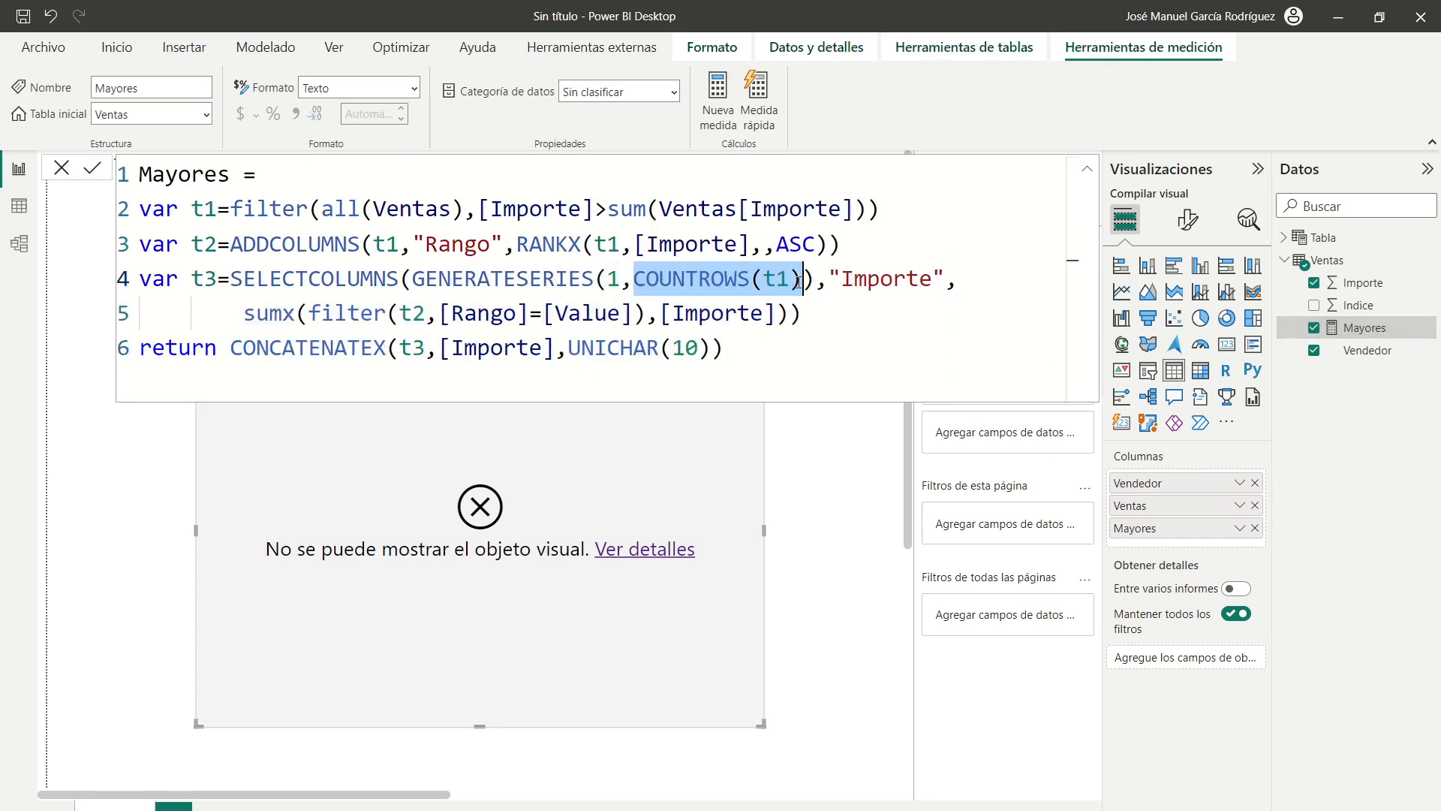
double_click(445, 279)
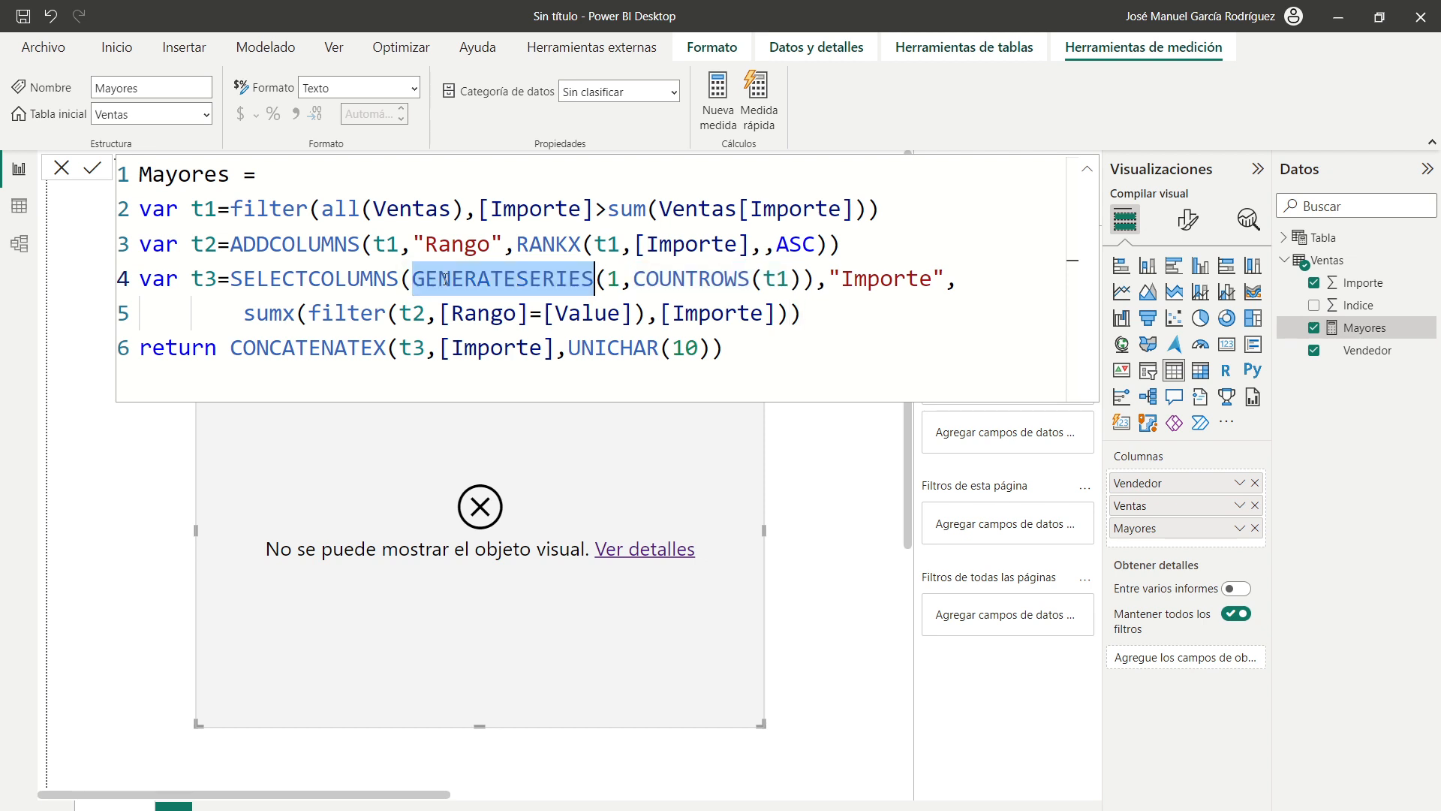
double_click(678, 279)
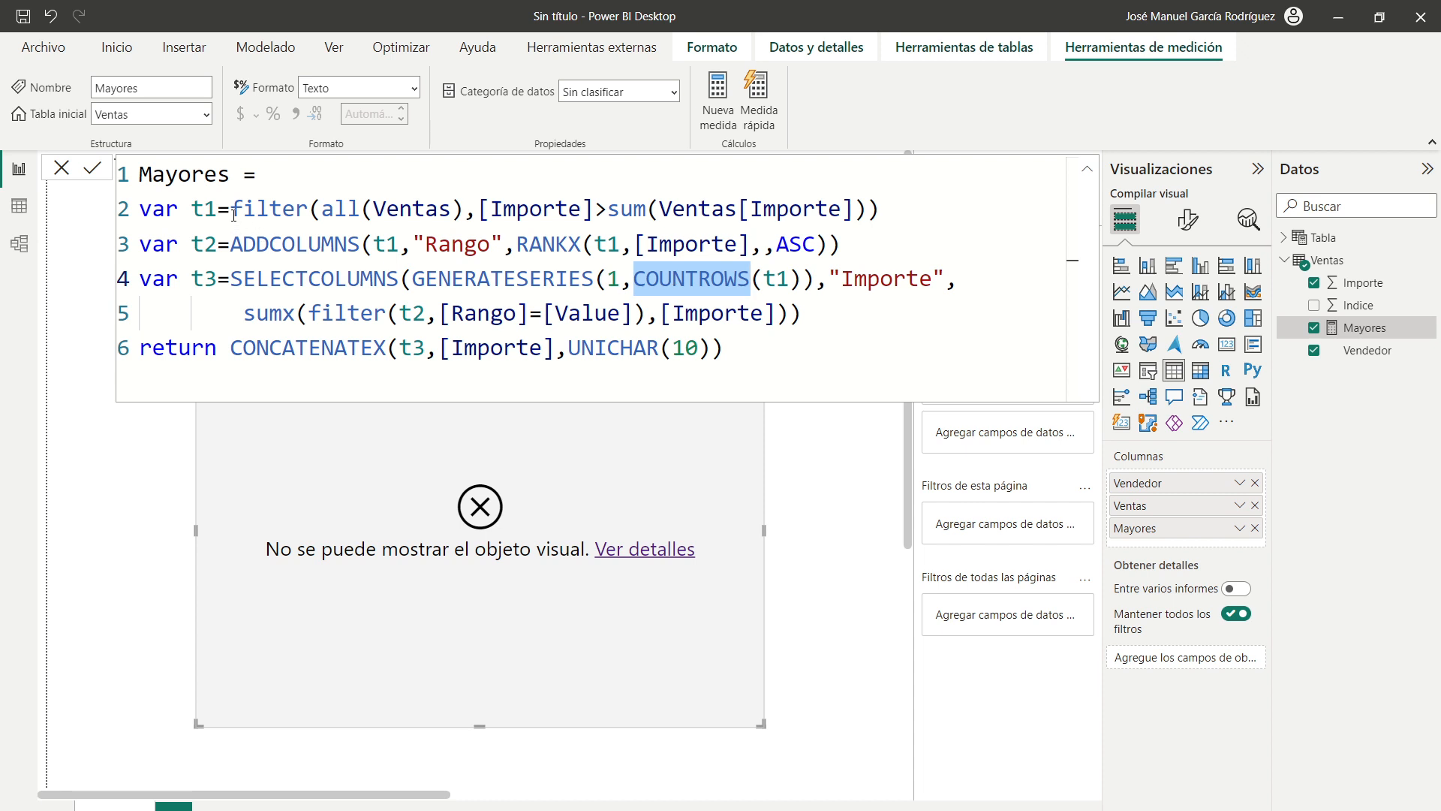
left_click_drag(231, 210, 899, 213)
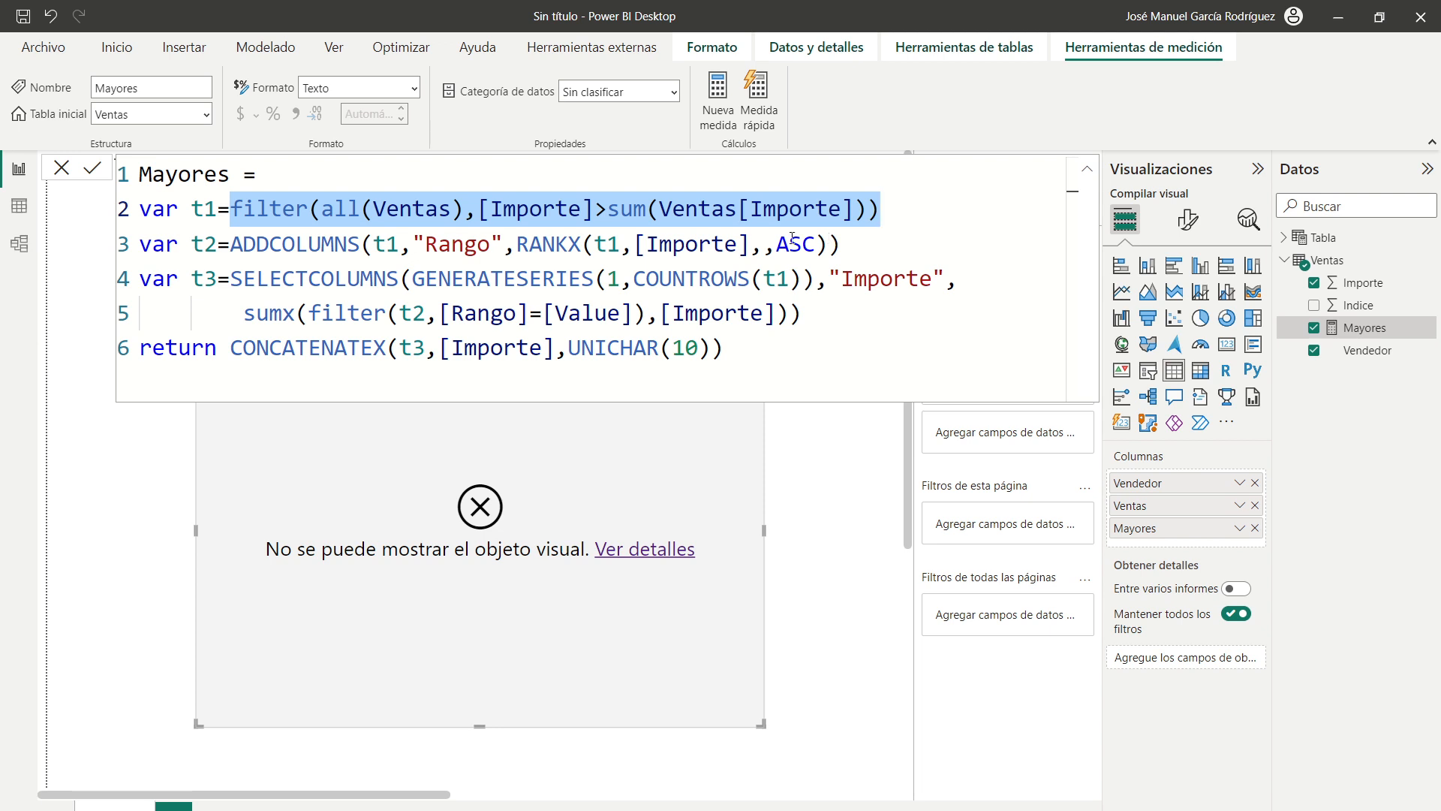
left_click_drag(230, 209, 912, 205)
left_click_drag(634, 278, 802, 279)
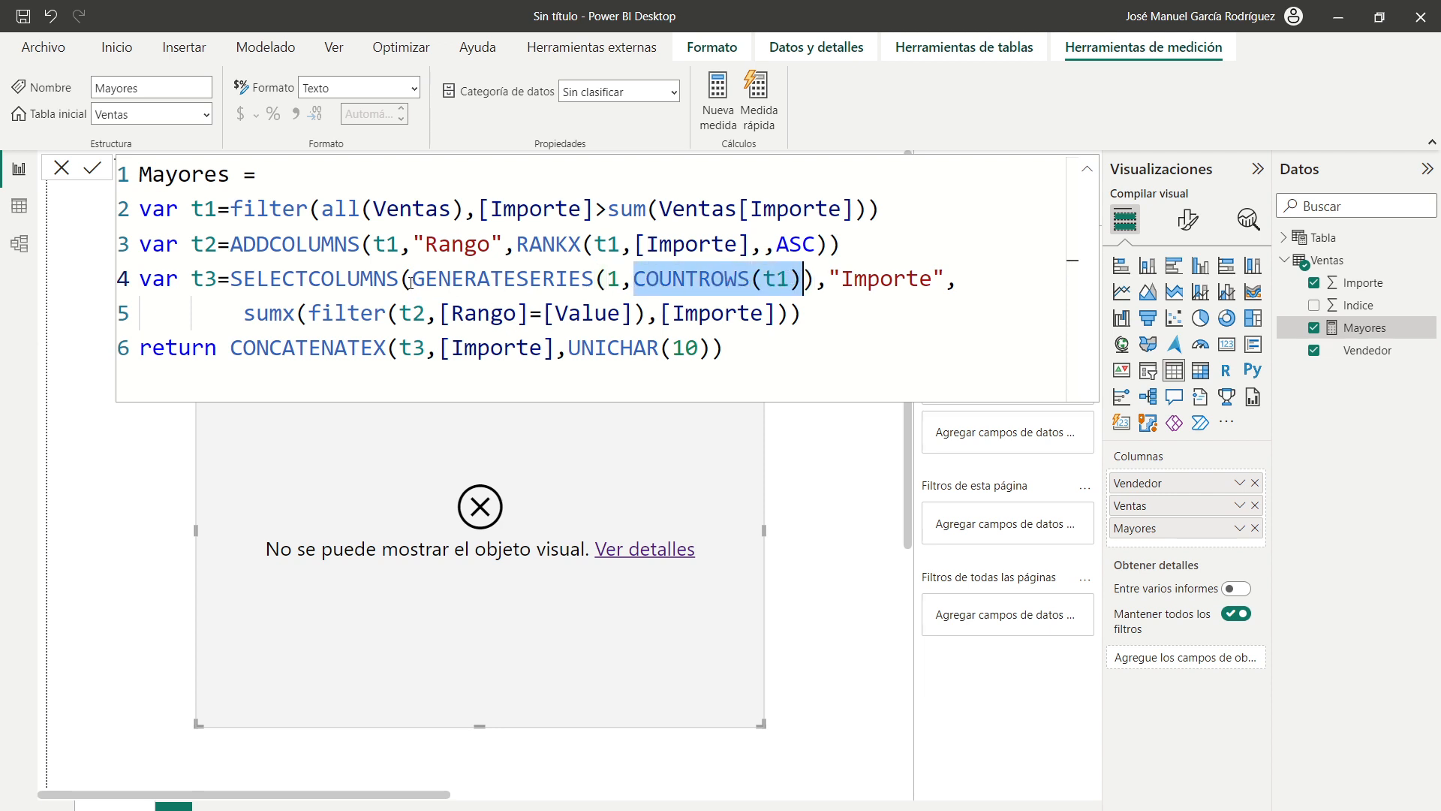
left_click_drag(413, 279, 597, 279)
left_click(598, 282)
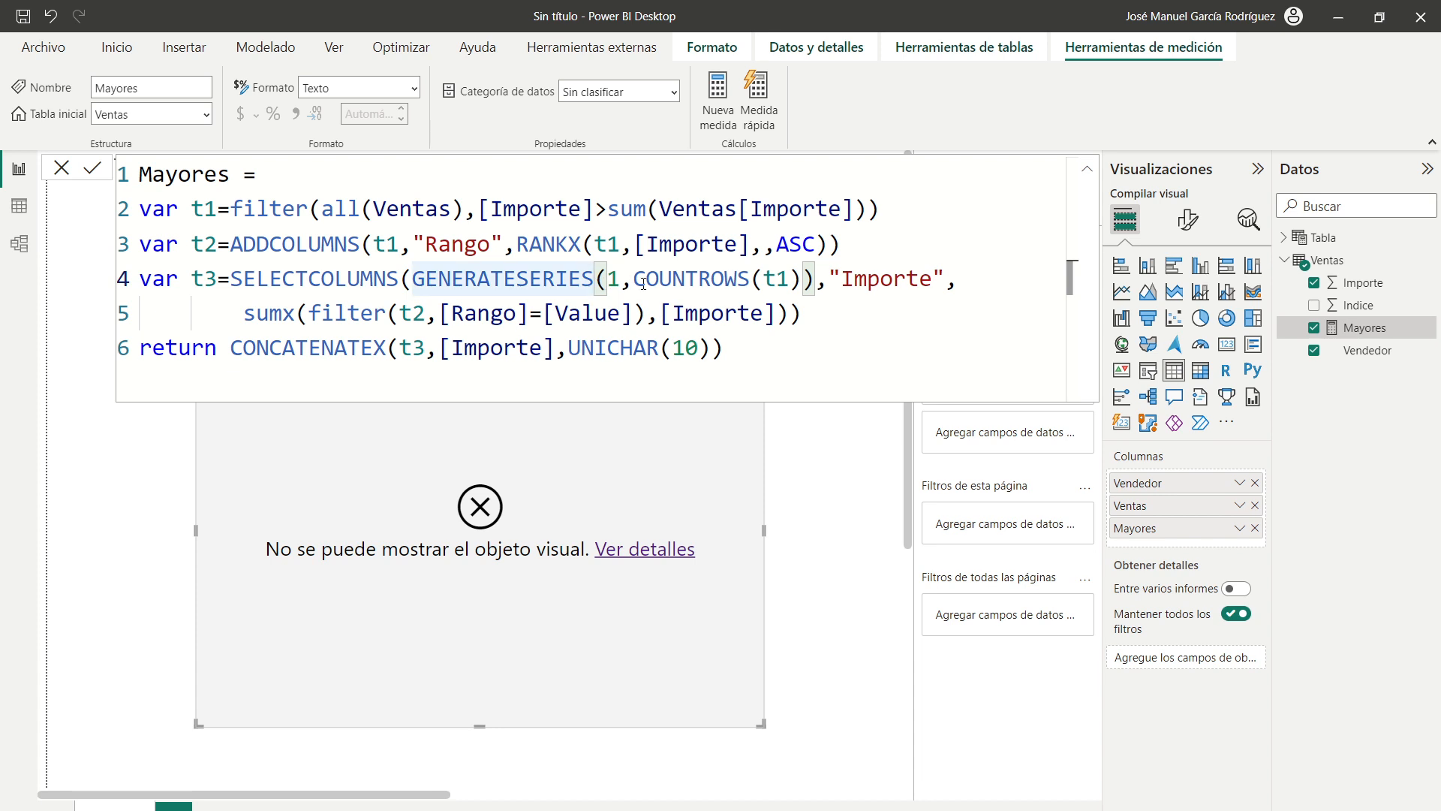
Wrap COUNTROWS(t1) as COALESCE(COUNTROWS(t1),0) in t3's GENERATESERIES and apply the Mayores formula.
left_click(635, 279)
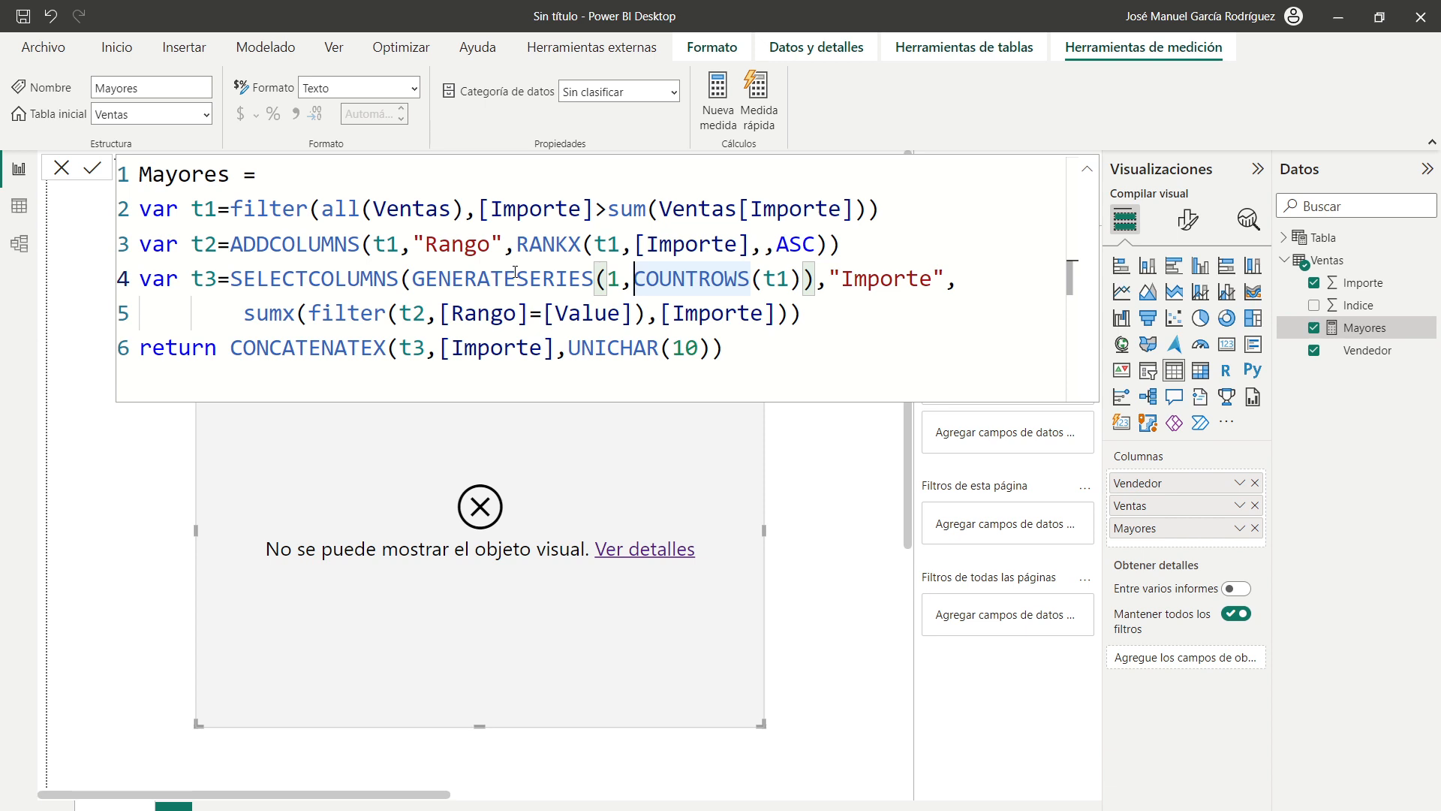
type("co")
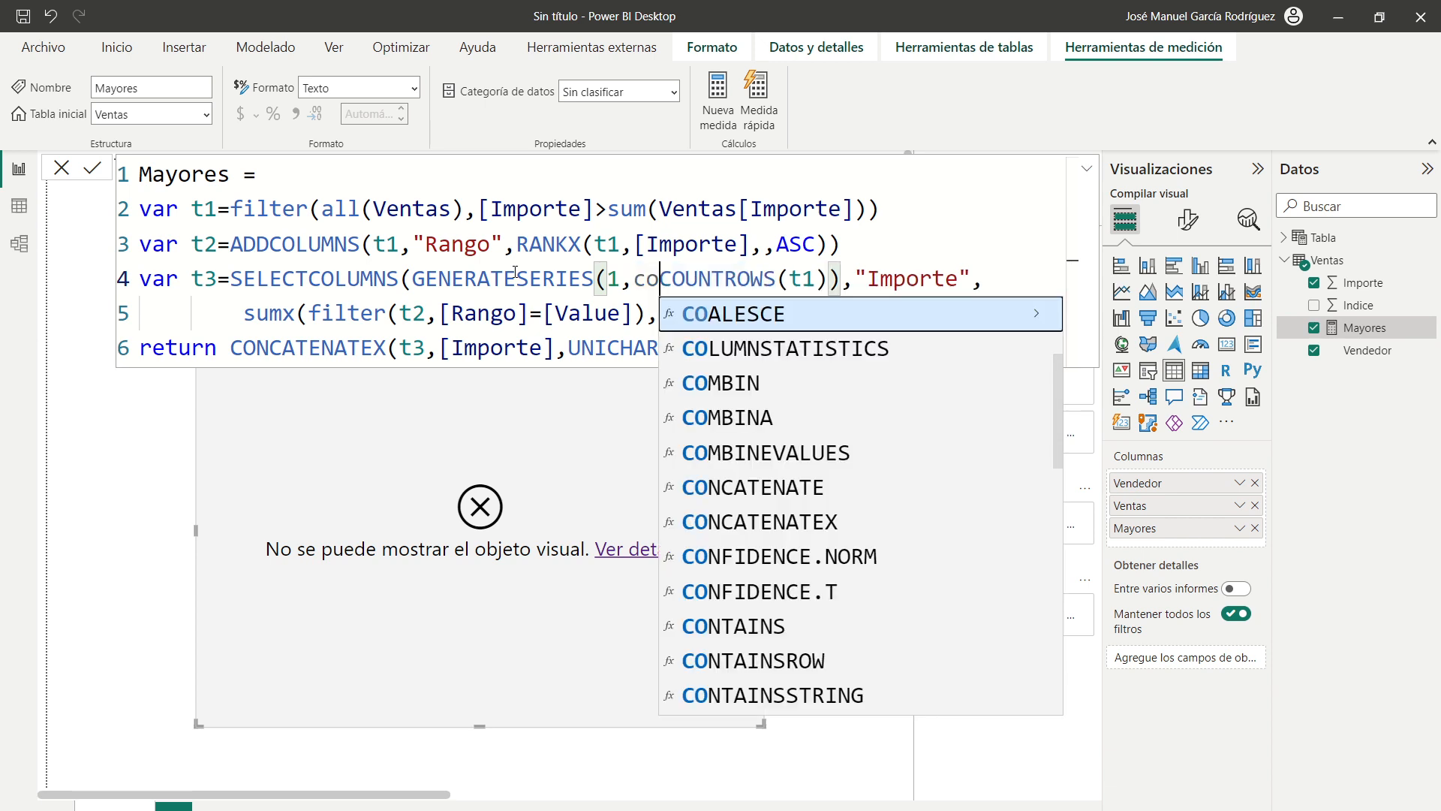
key("Tab")
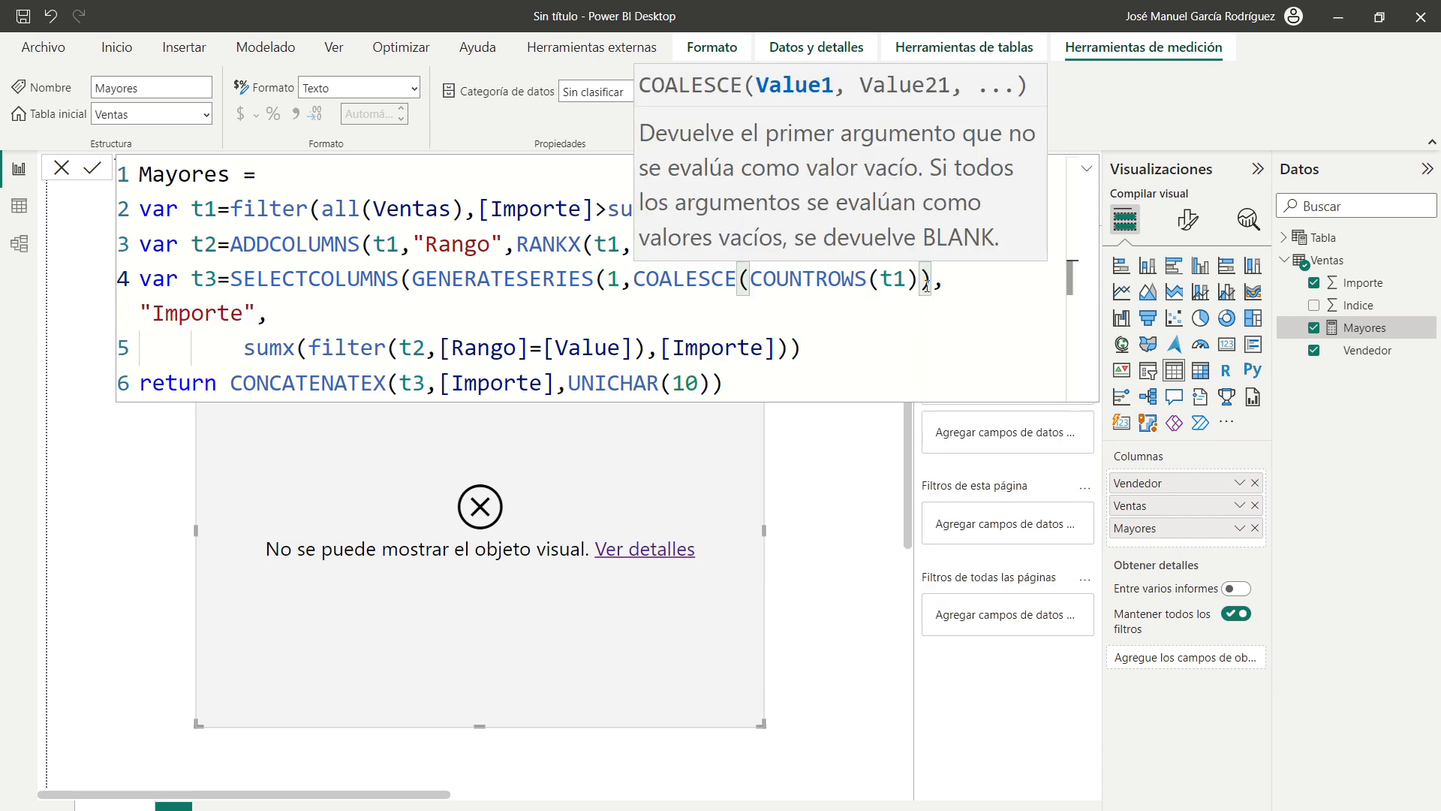
left_click(920, 283)
type(",0)")
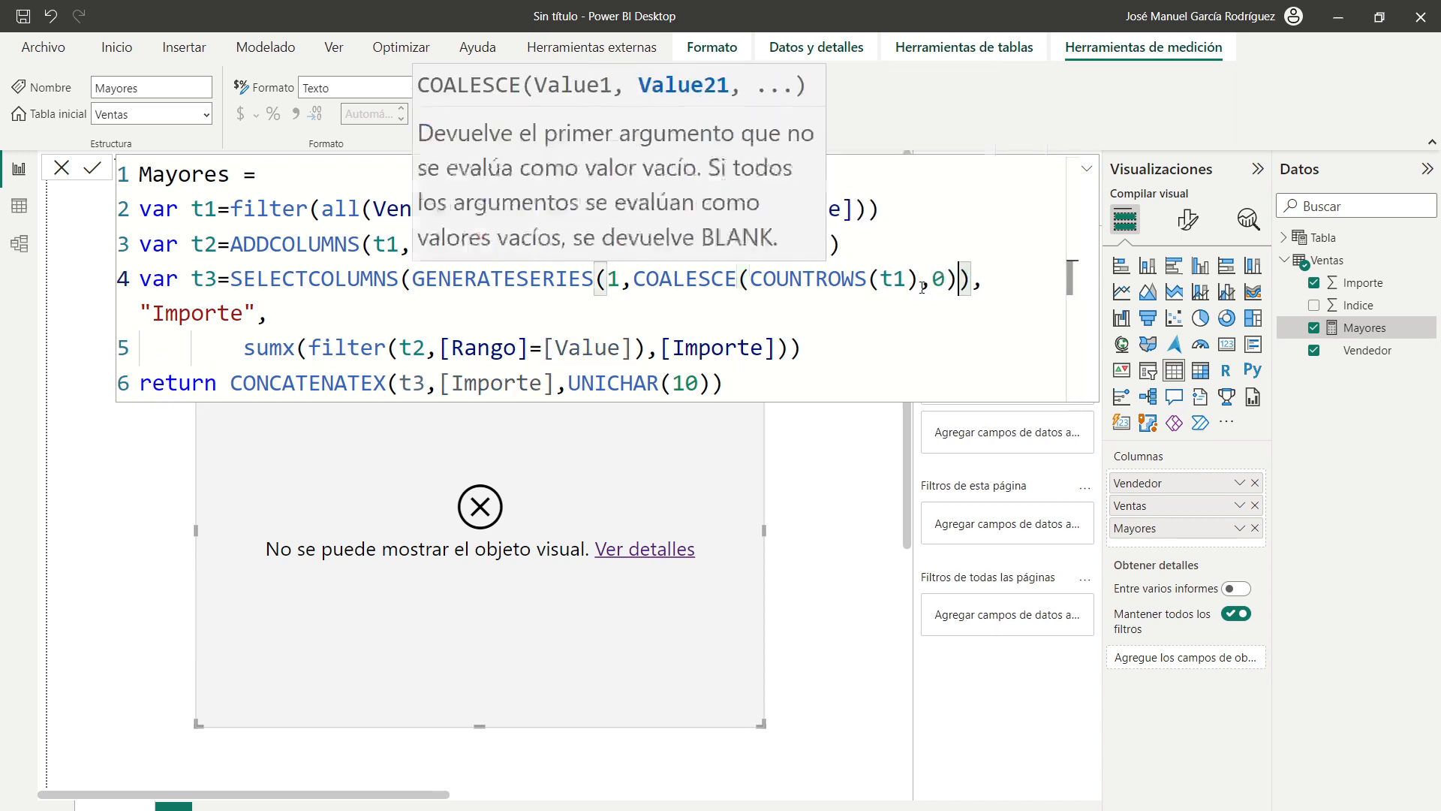
left_click(803, 371)
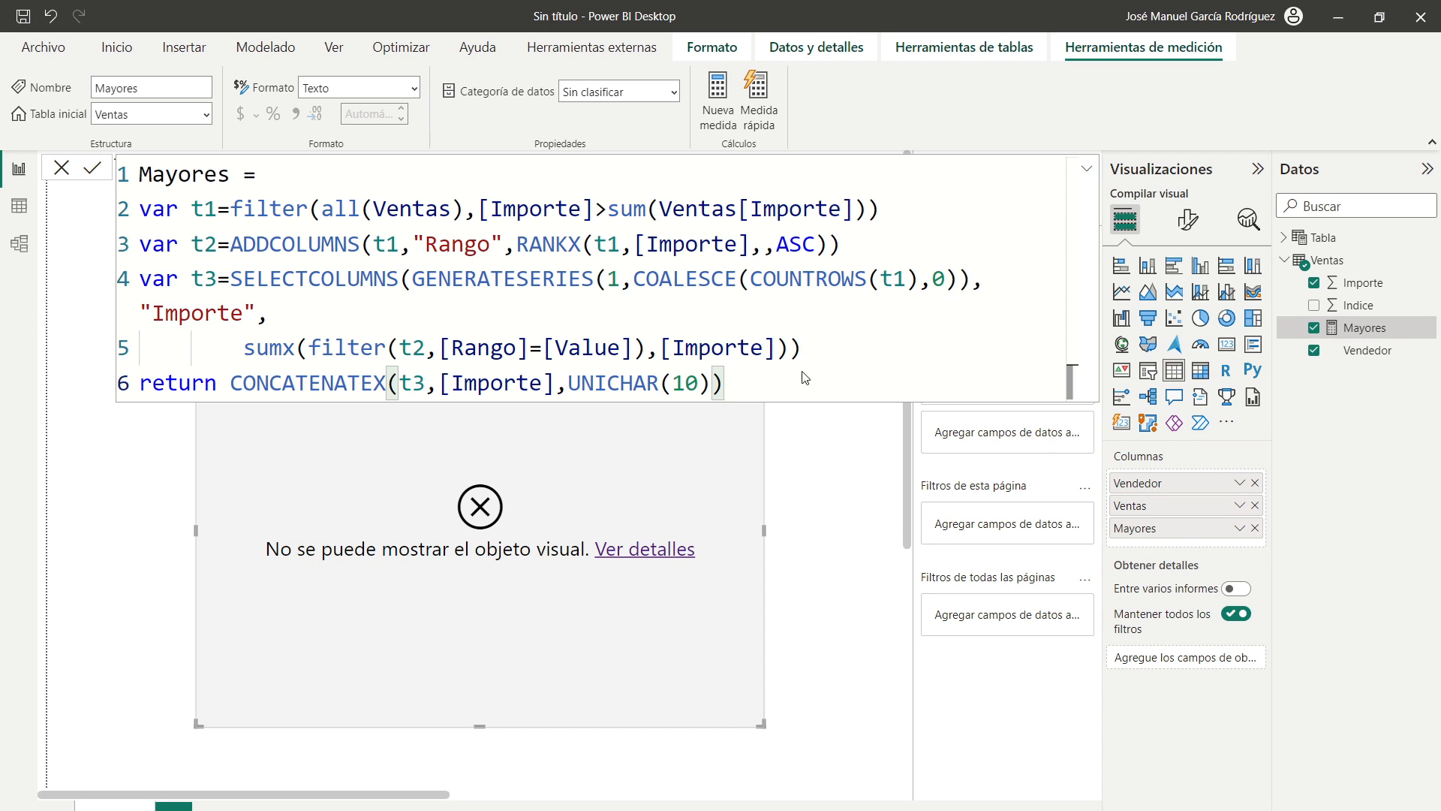
key("Return")
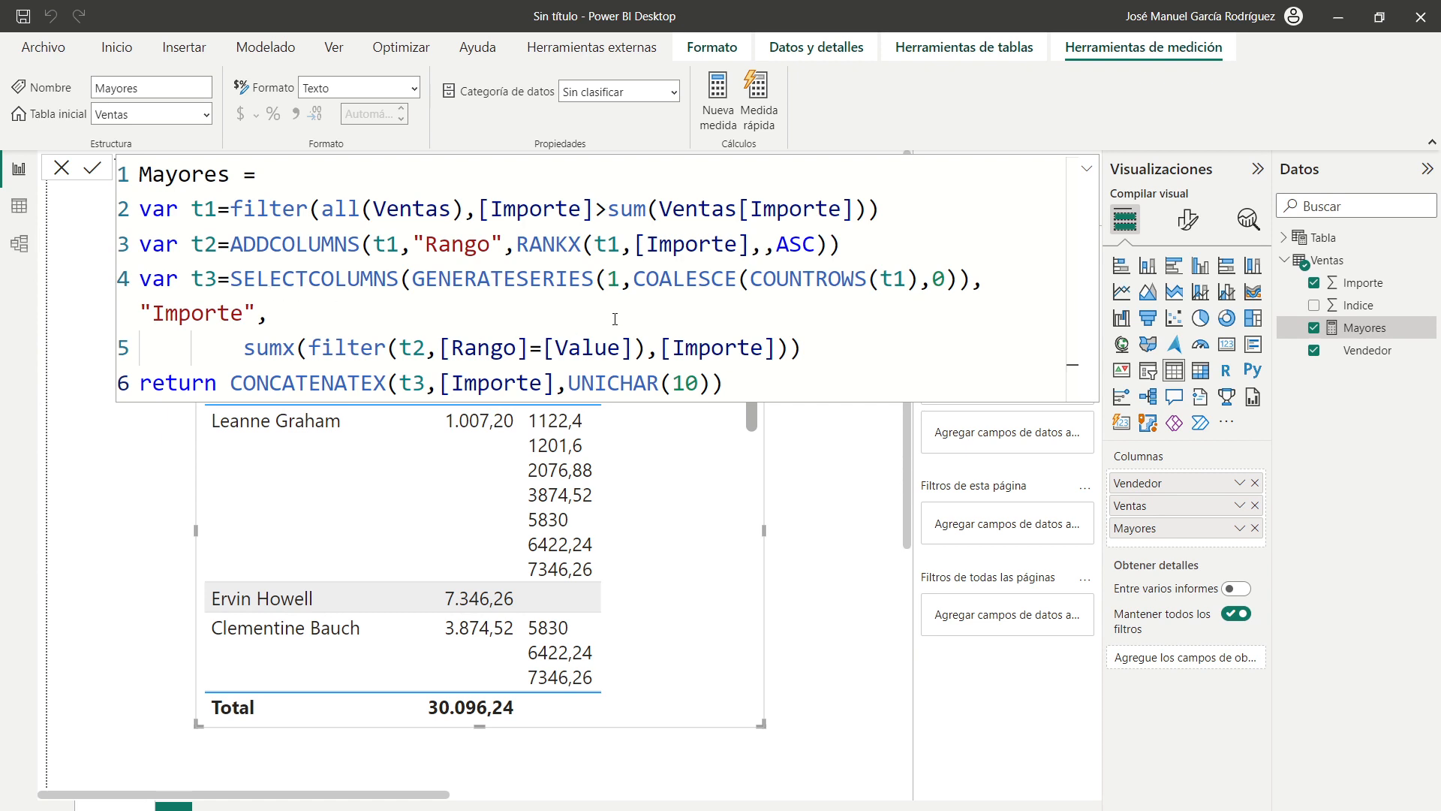
Review the COALESCE, GENERATESERIES and SELECTCOLUMNS parts of the t3 variable in the Mayores formula.
double_click(795, 278)
left_click_drag(795, 277, 917, 278)
left_click(670, 278)
double_click(670, 277)
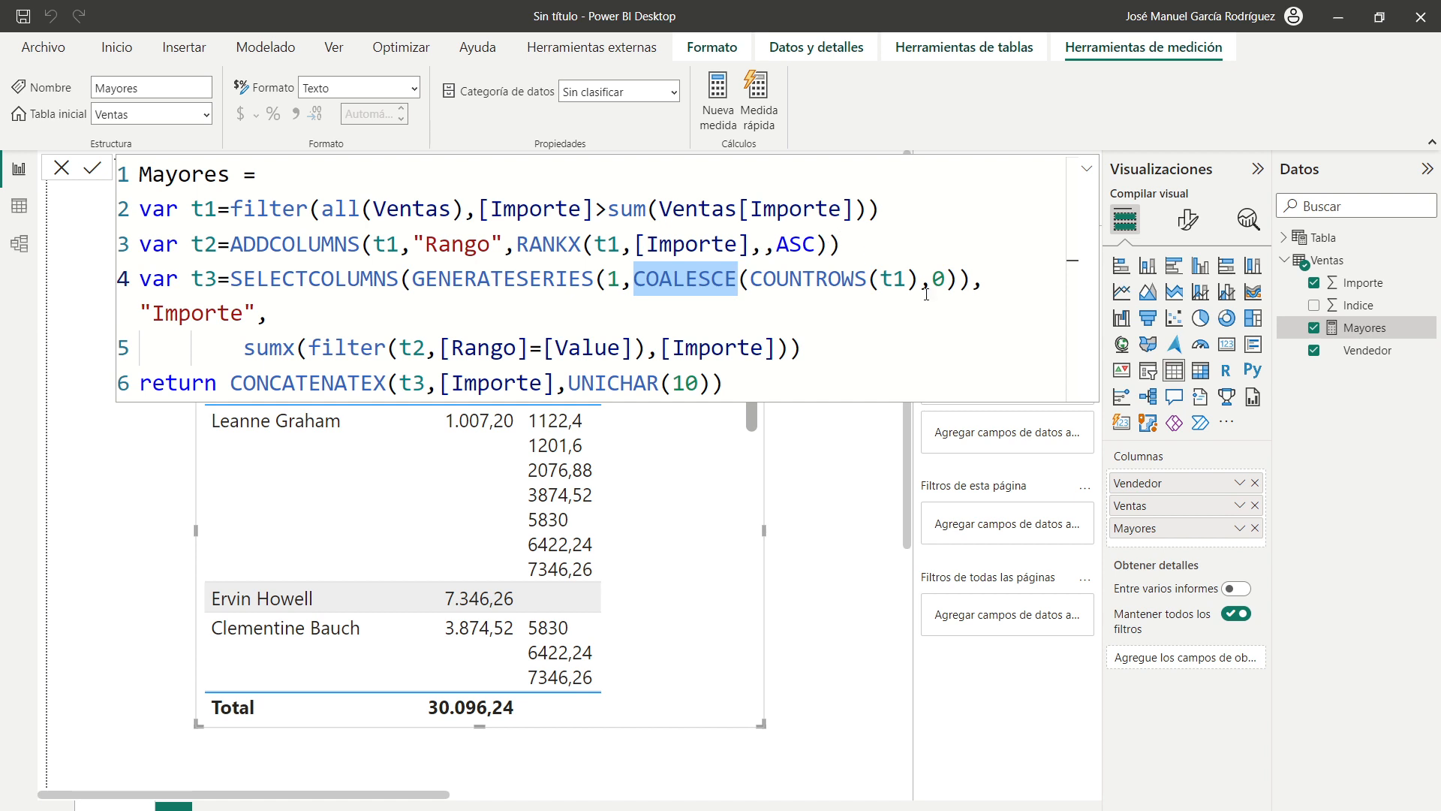
double_click(472, 278)
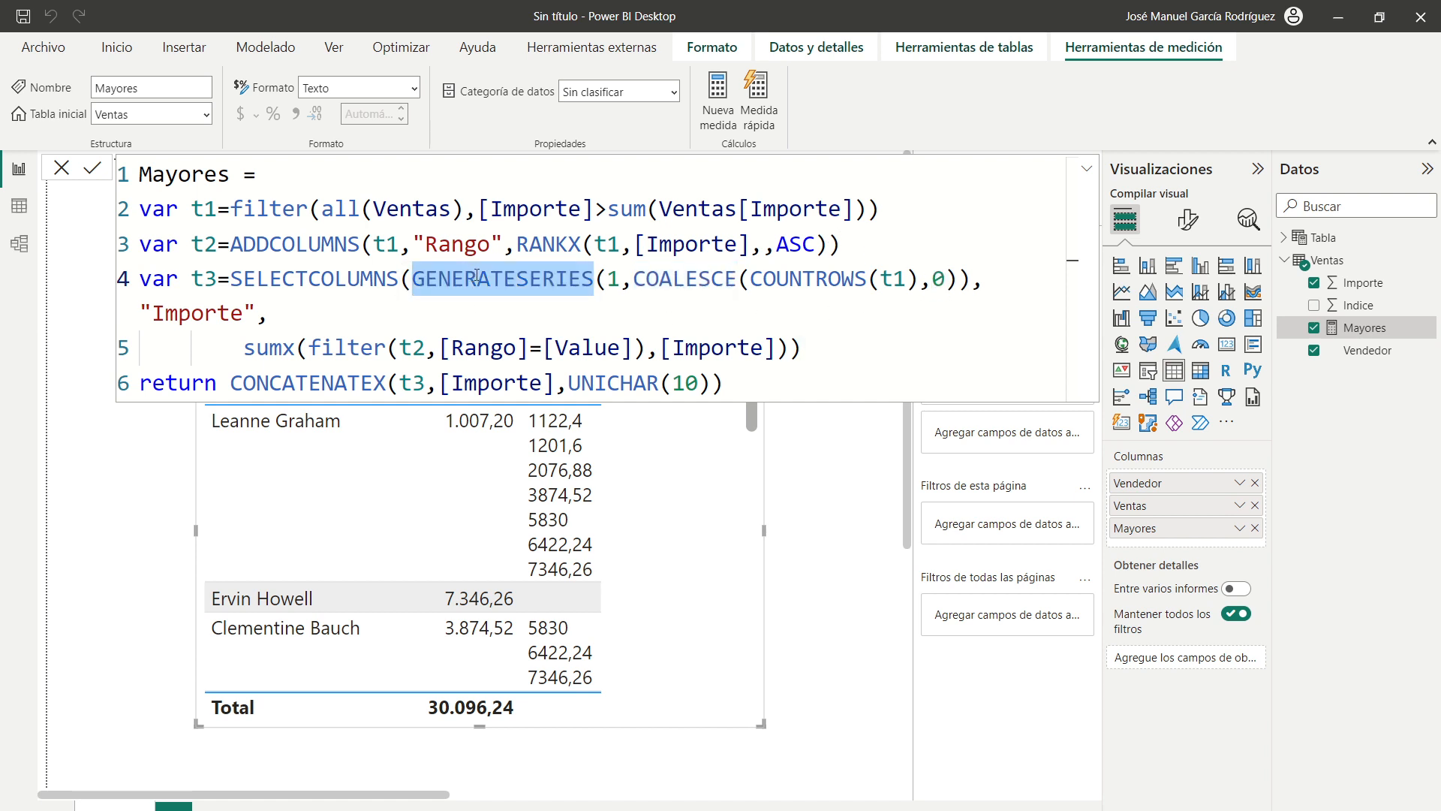
double_click(360, 280)
left_click_drag(191, 279, 217, 279)
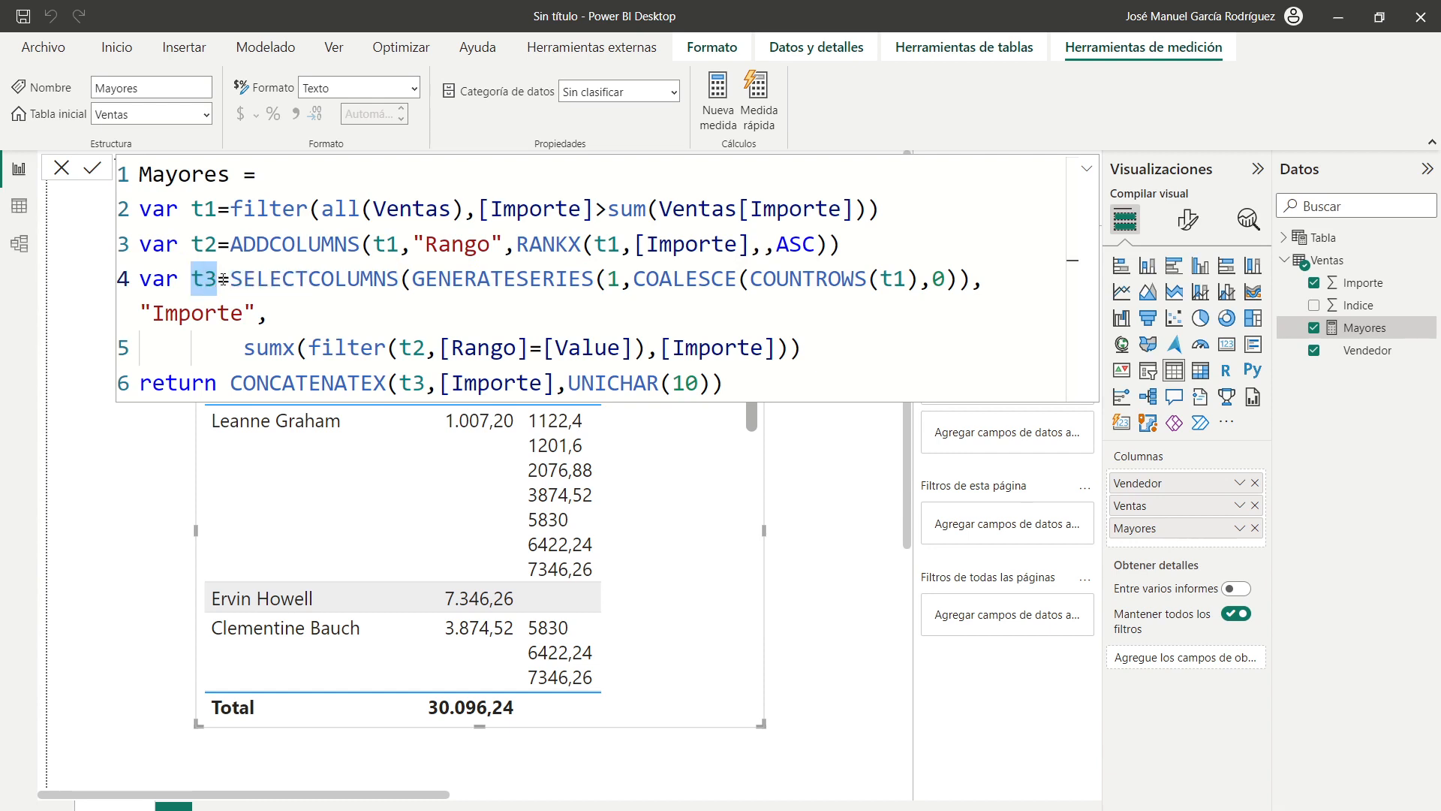
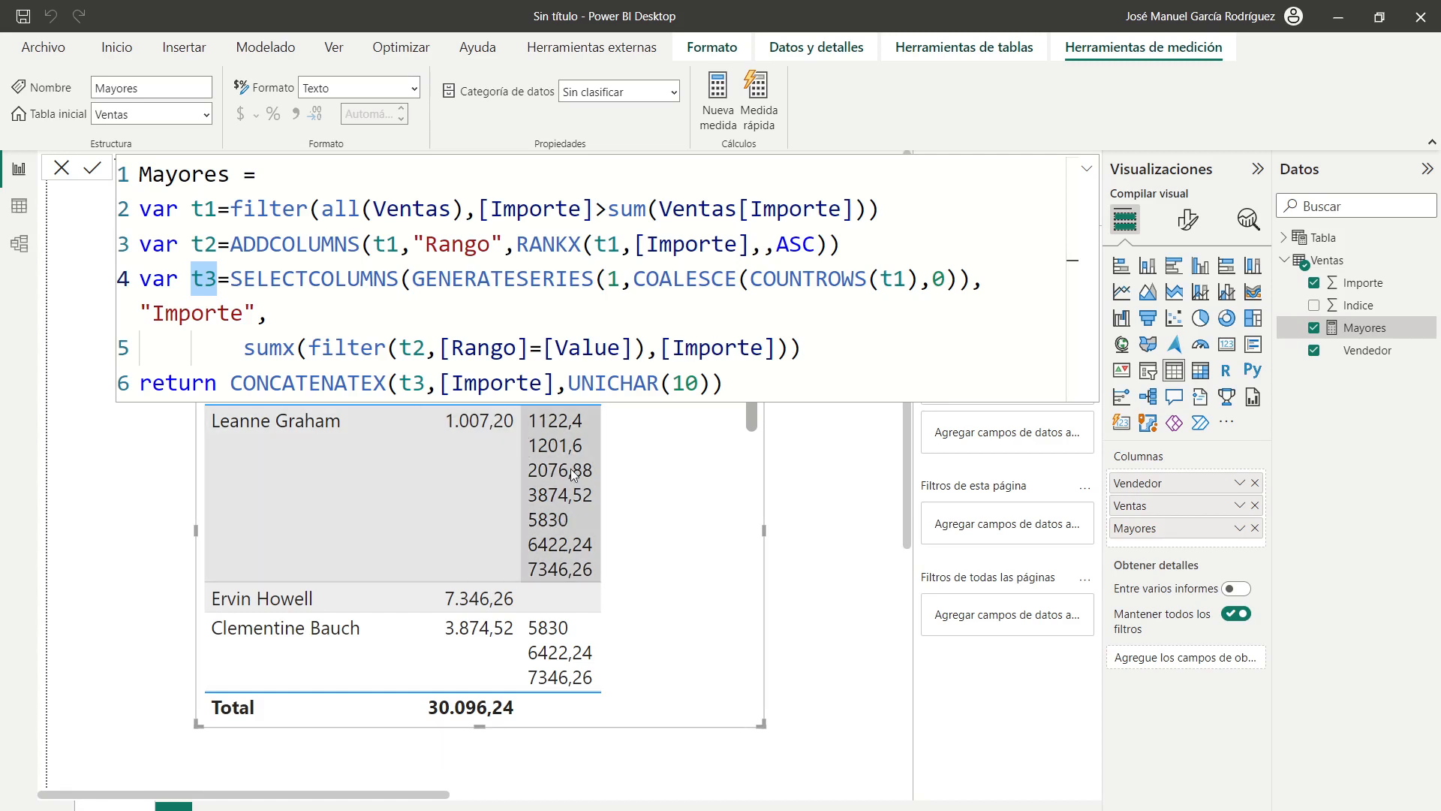
Change the RANKX sort order in t2 to desc and apply the Mayores formula.
double_click(794, 244)
type("desc")
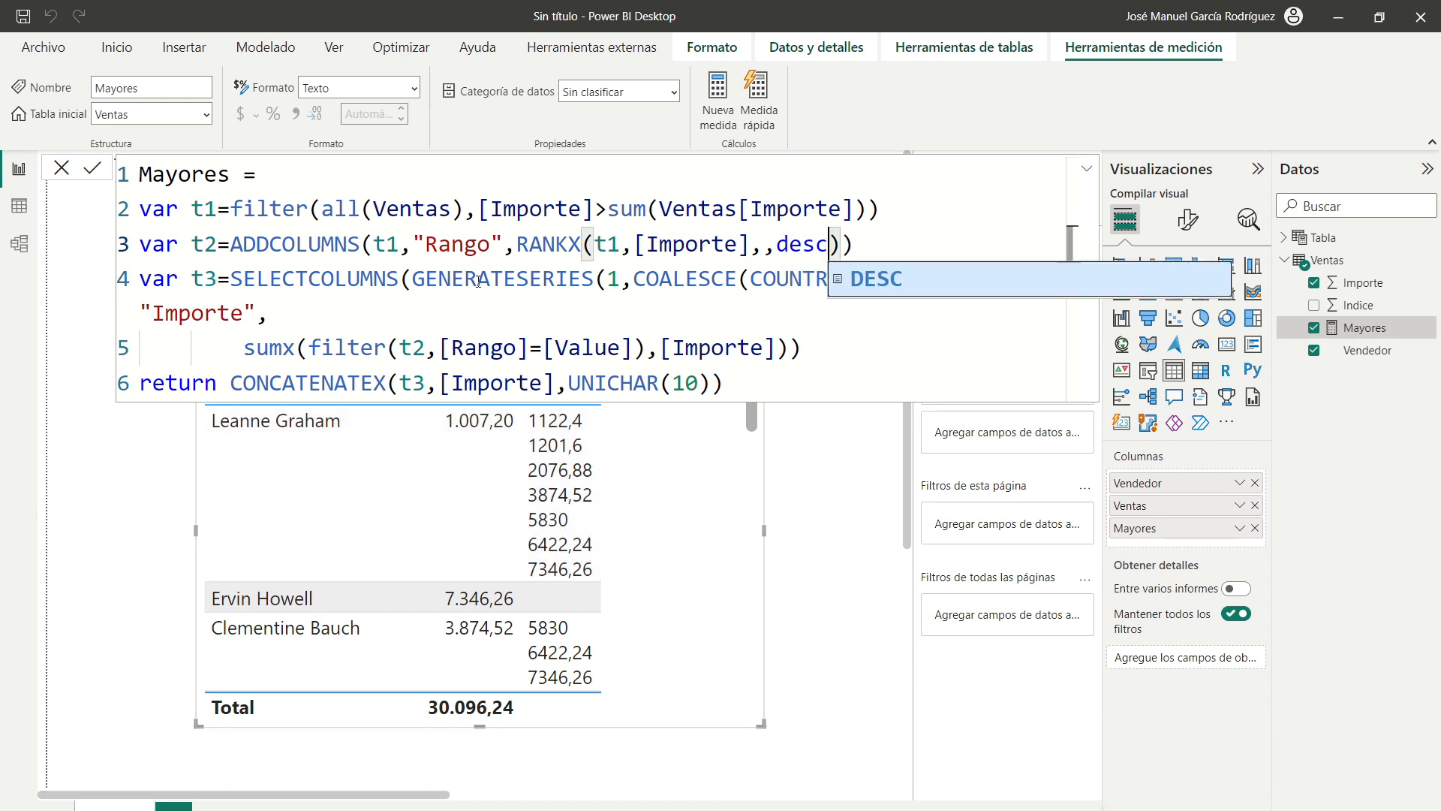
left_click(793, 355)
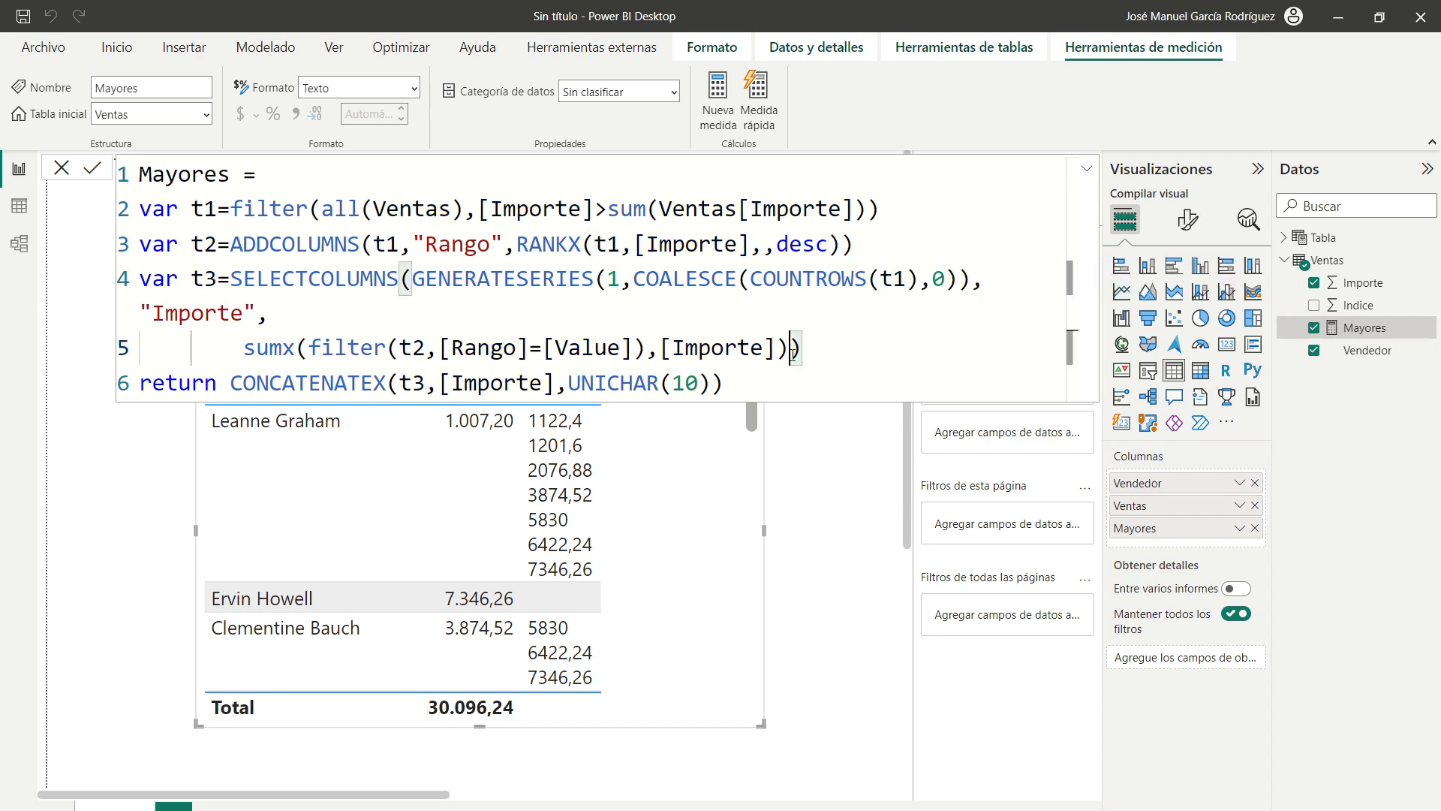
key("Return")
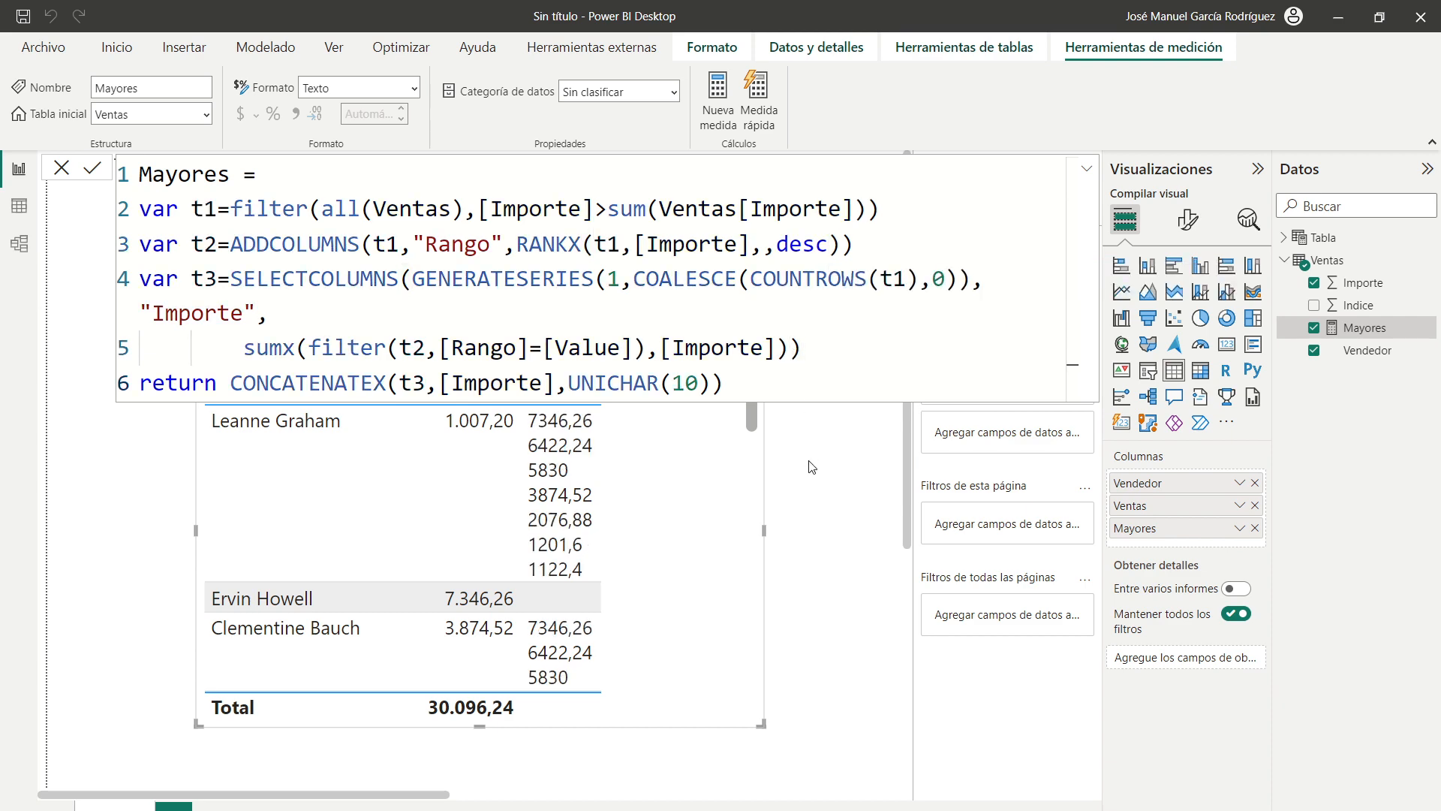
Leave the formula editor and widen the Mayores column of the table visual so its header fits on one line.
left_click(809, 464)
left_click(665, 410)
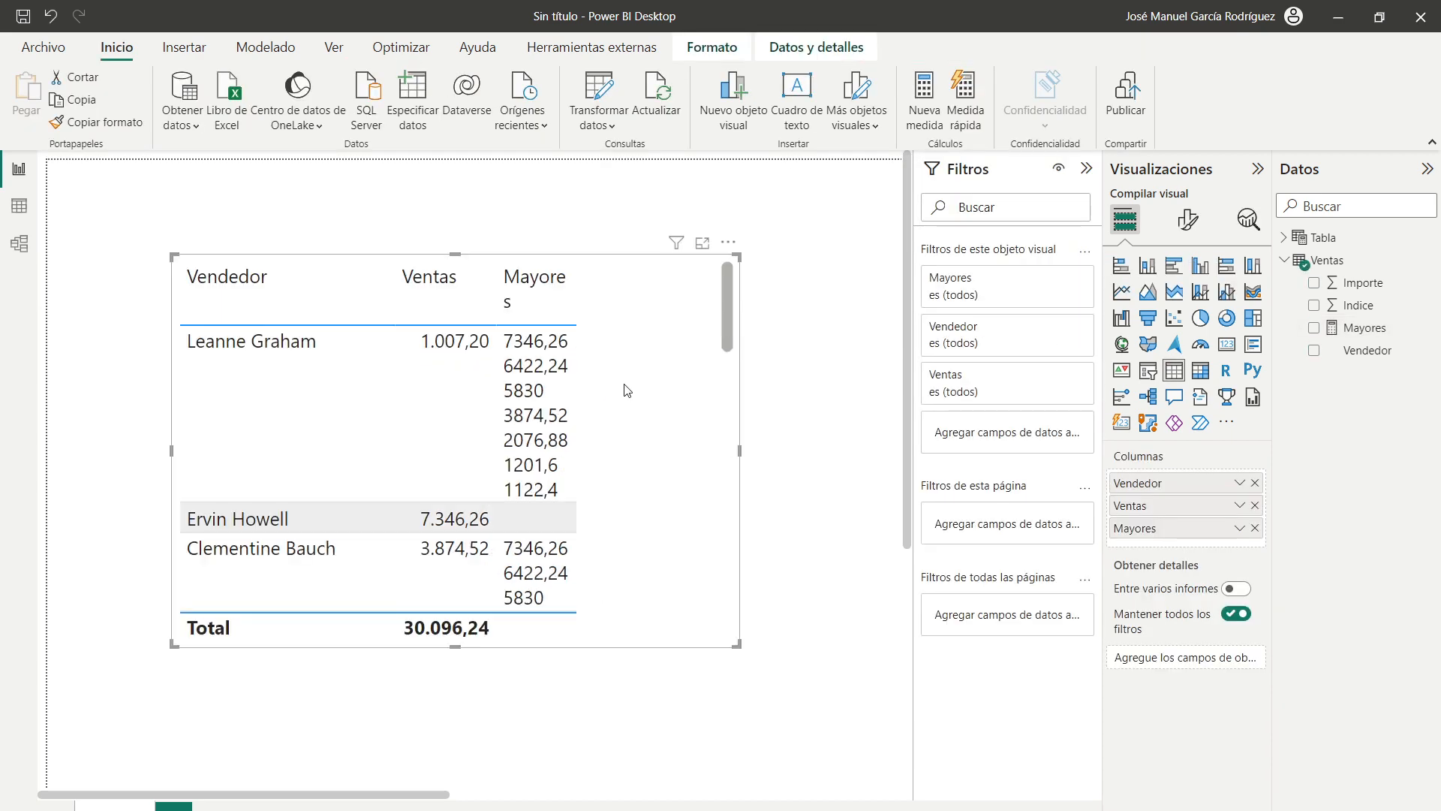
left_click_drag(574, 288, 655, 294)
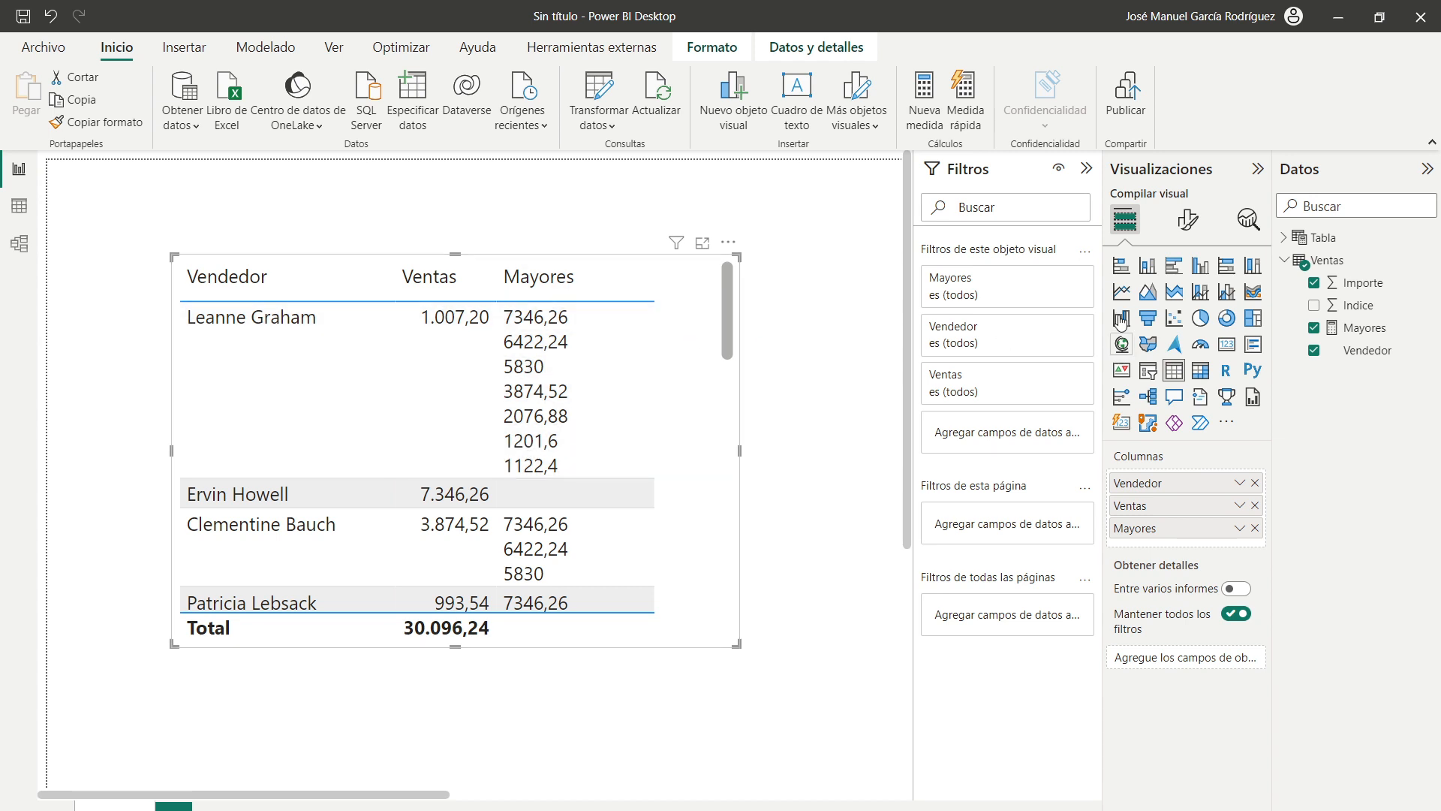
Format the table visual's column headers as bold white text on a dark blue background.
left_click(1188, 225)
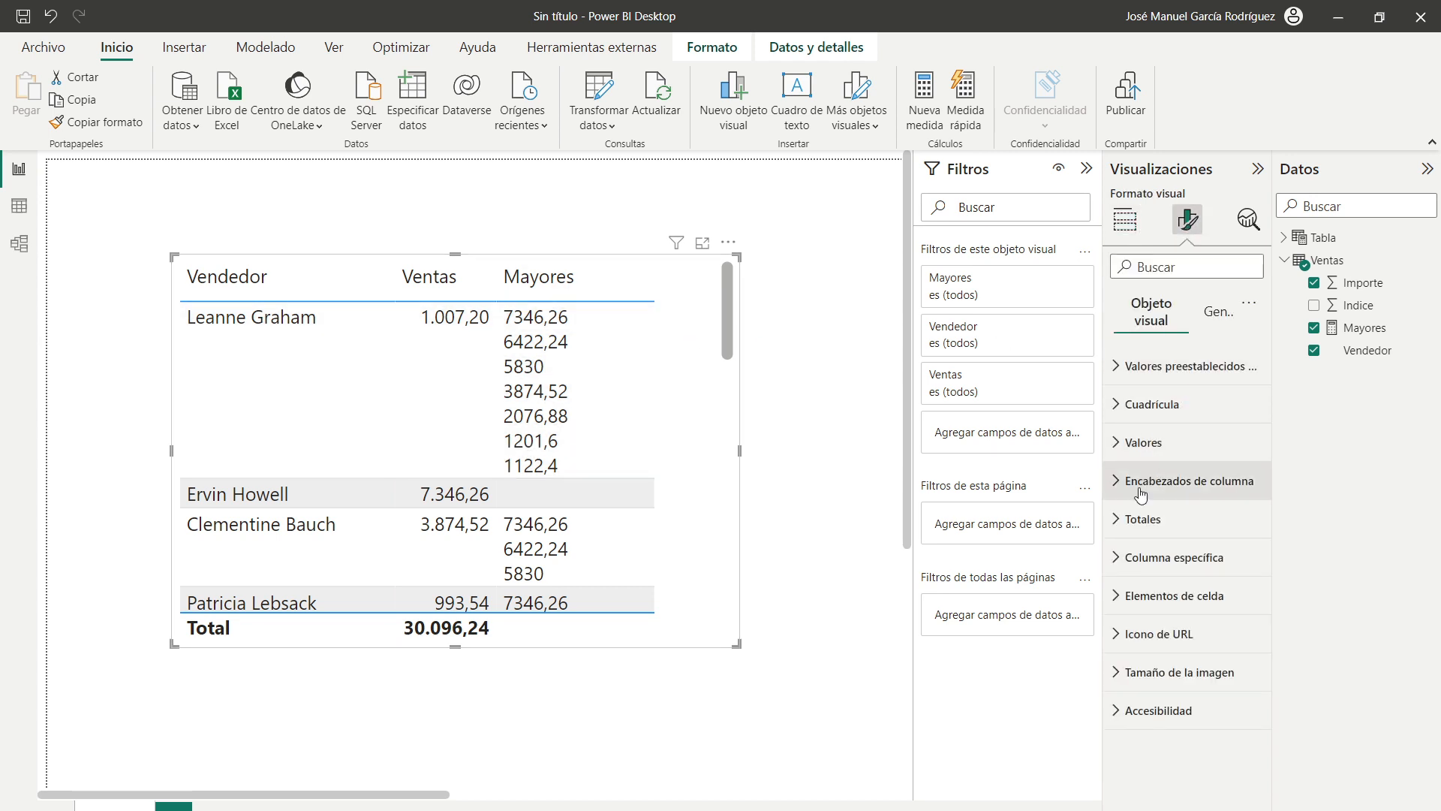
left_click(1120, 480)
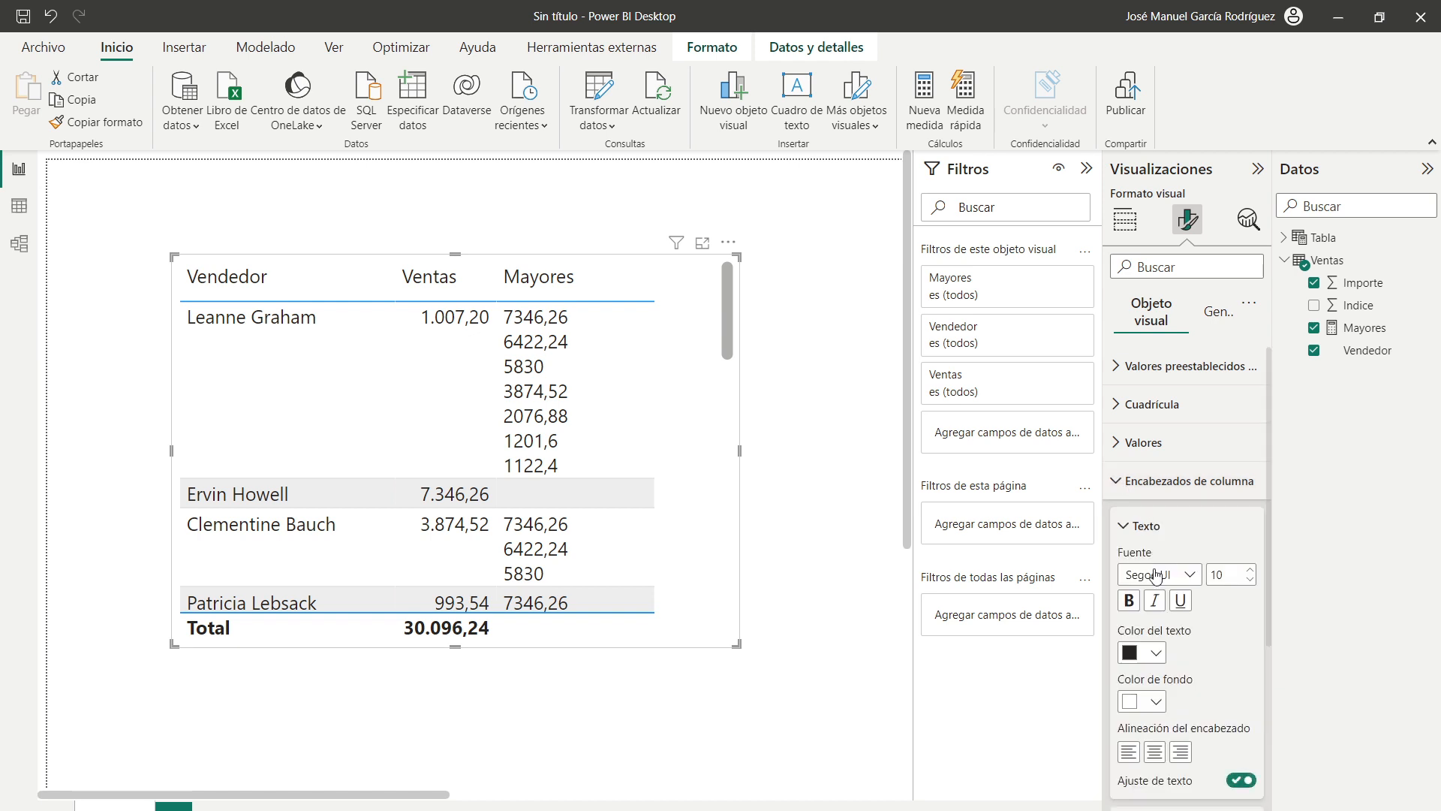
left_click(1129, 601)
left_click(1156, 653)
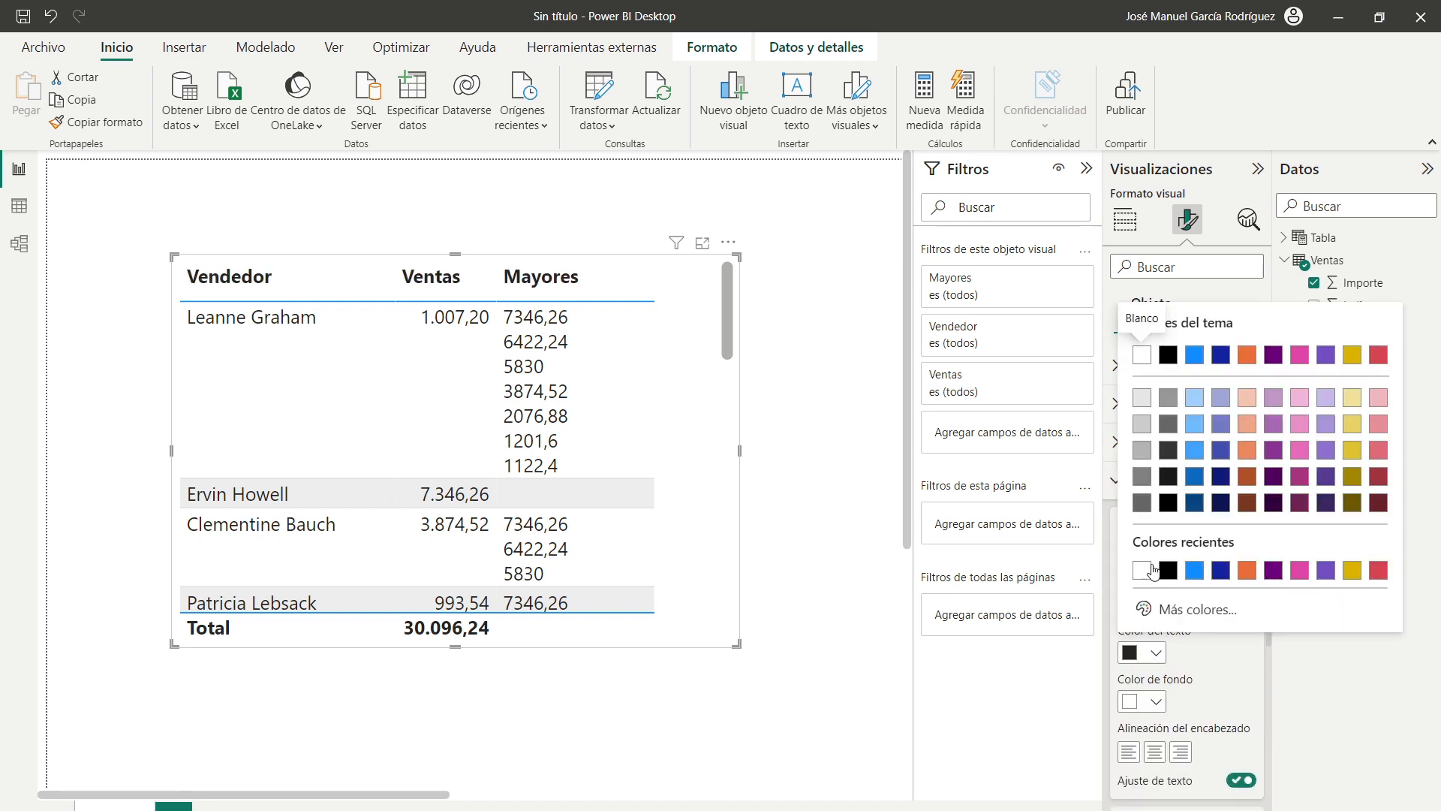
left_click(1142, 572)
left_click(1156, 701)
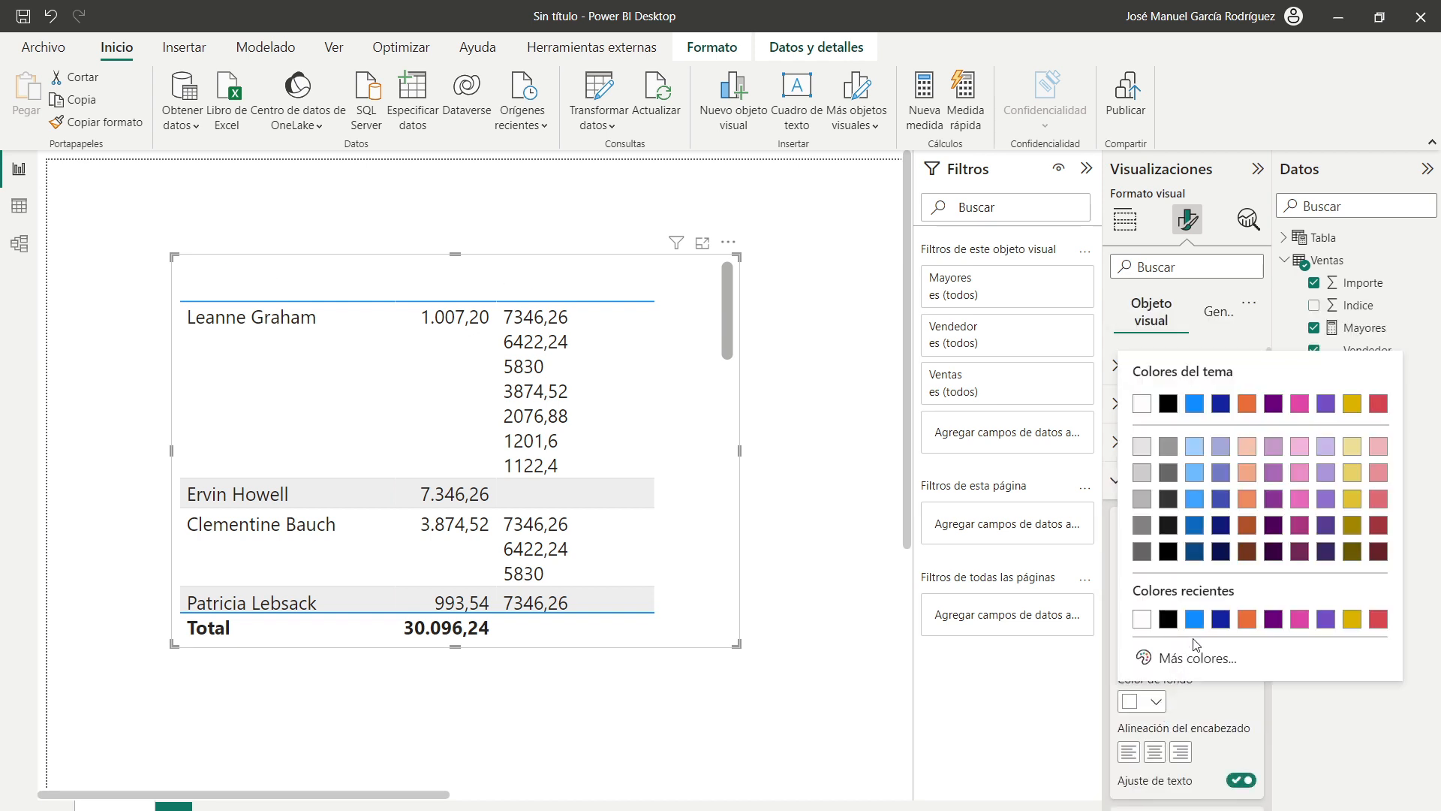
left_click(1221, 623)
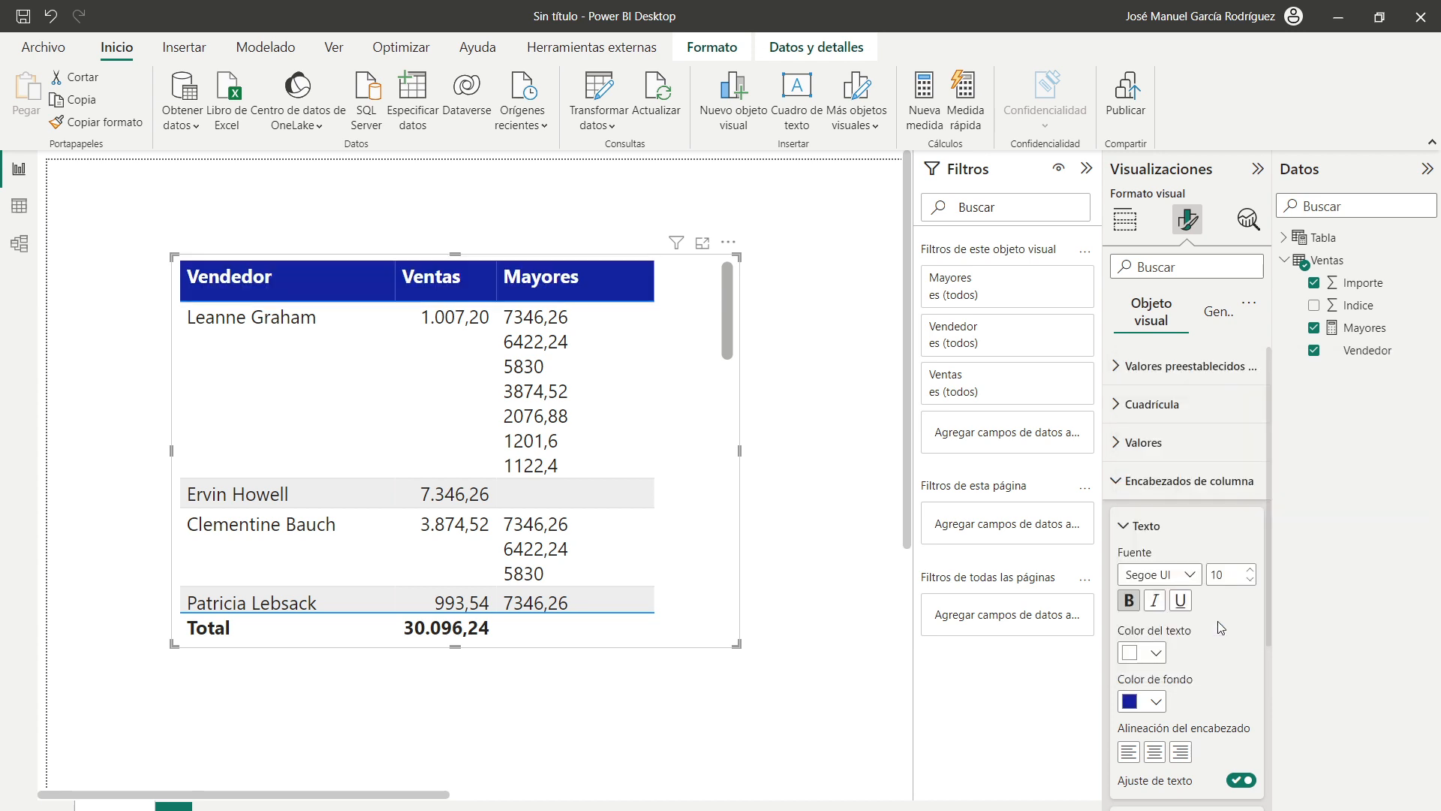
Set the table's values to bold Courier New and widen the table visual.
left_click(1126, 444)
left_click(1171, 536)
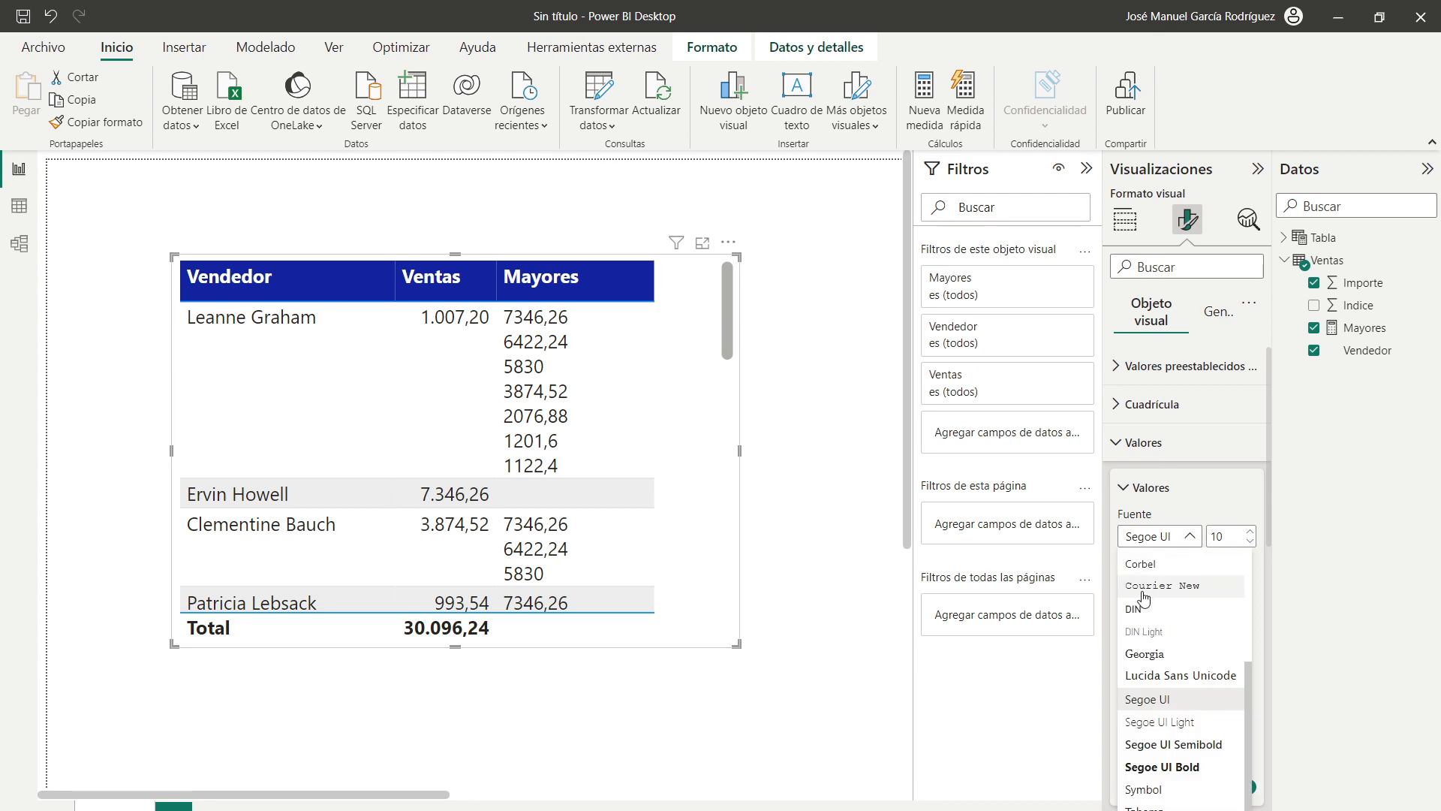
left_click(1159, 587)
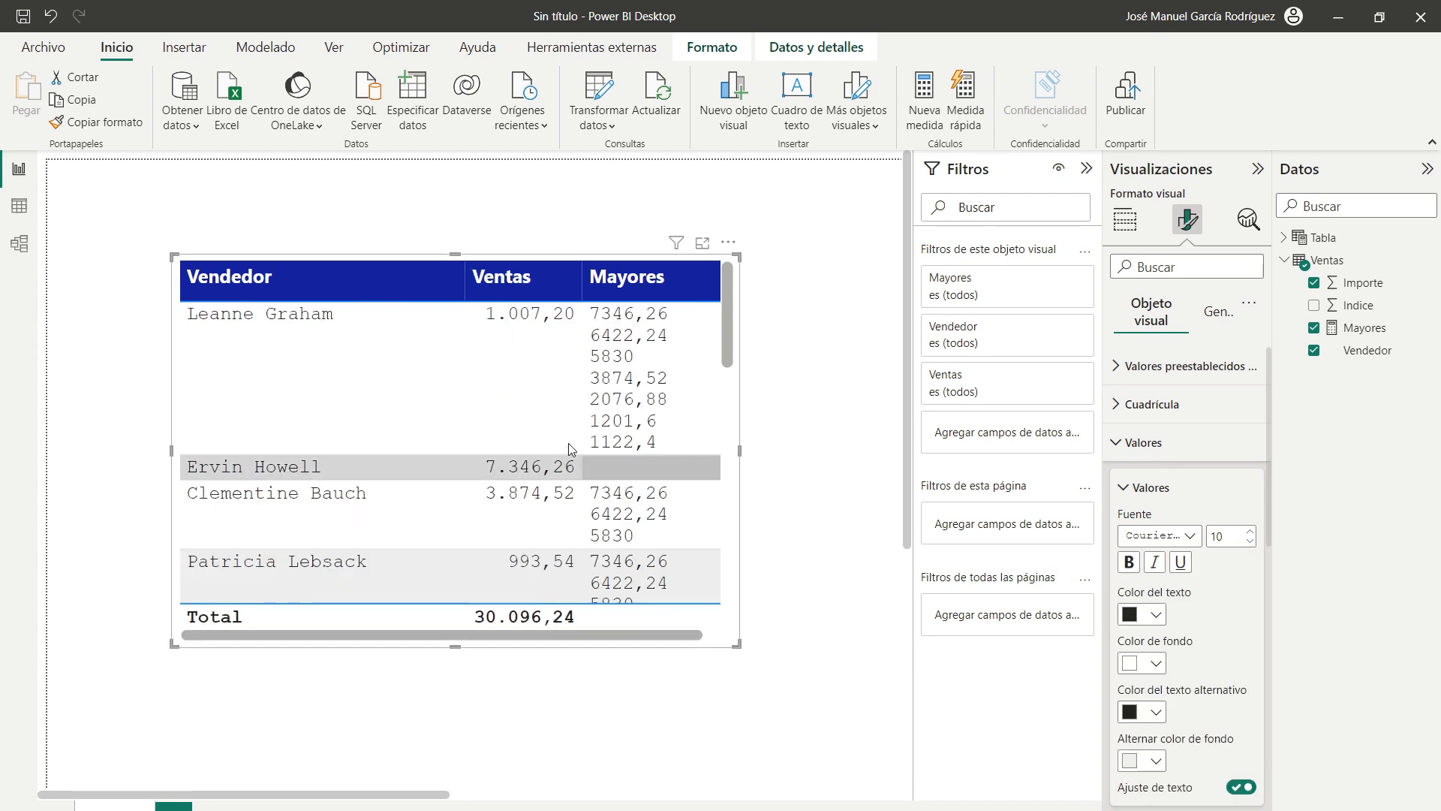
left_click(1129, 564)
left_click_drag(741, 462, 797, 485)
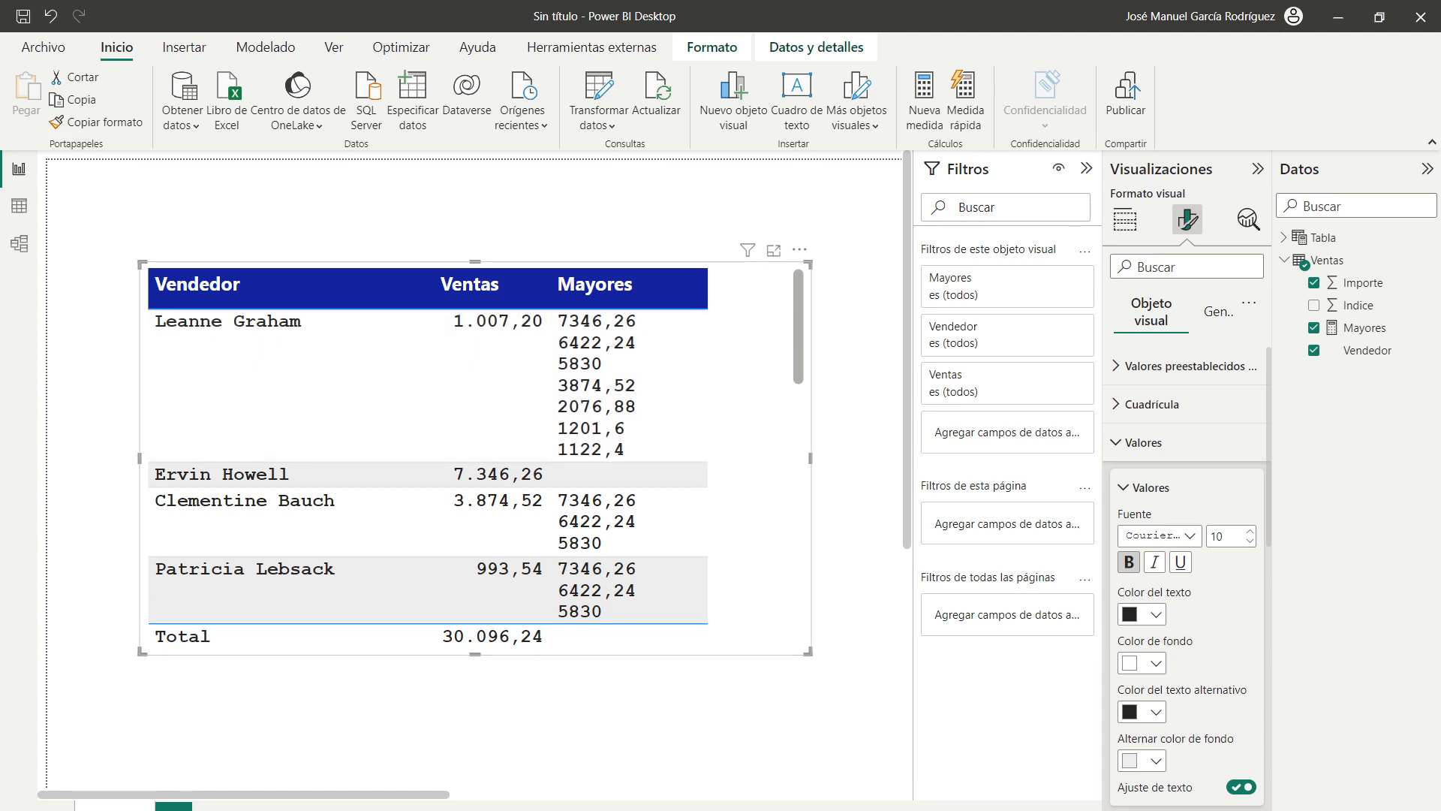
Switch to the report me han superado to look at its Me han superado column, then return to the untitled report.
left_click(852, 743)
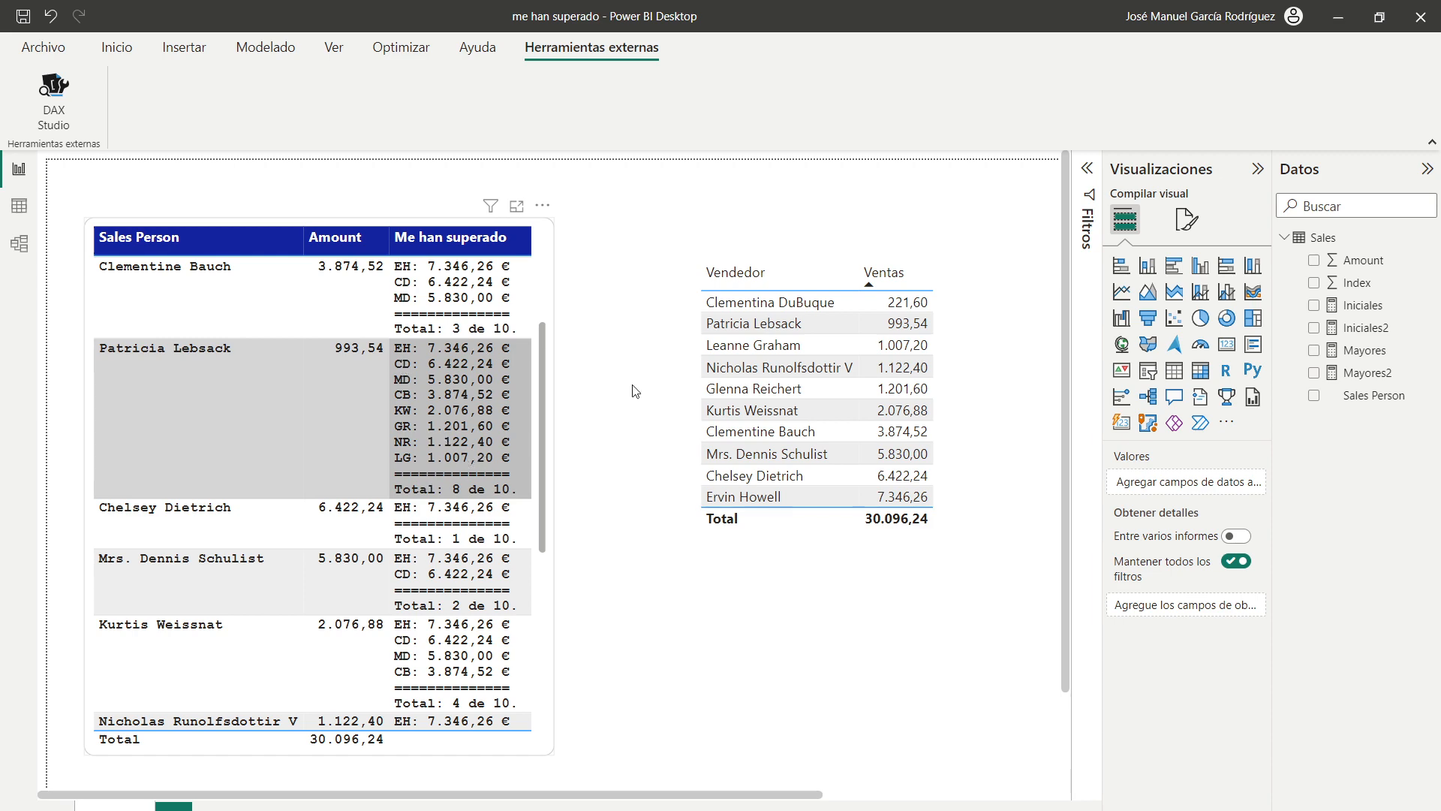
left_click(1340, 25)
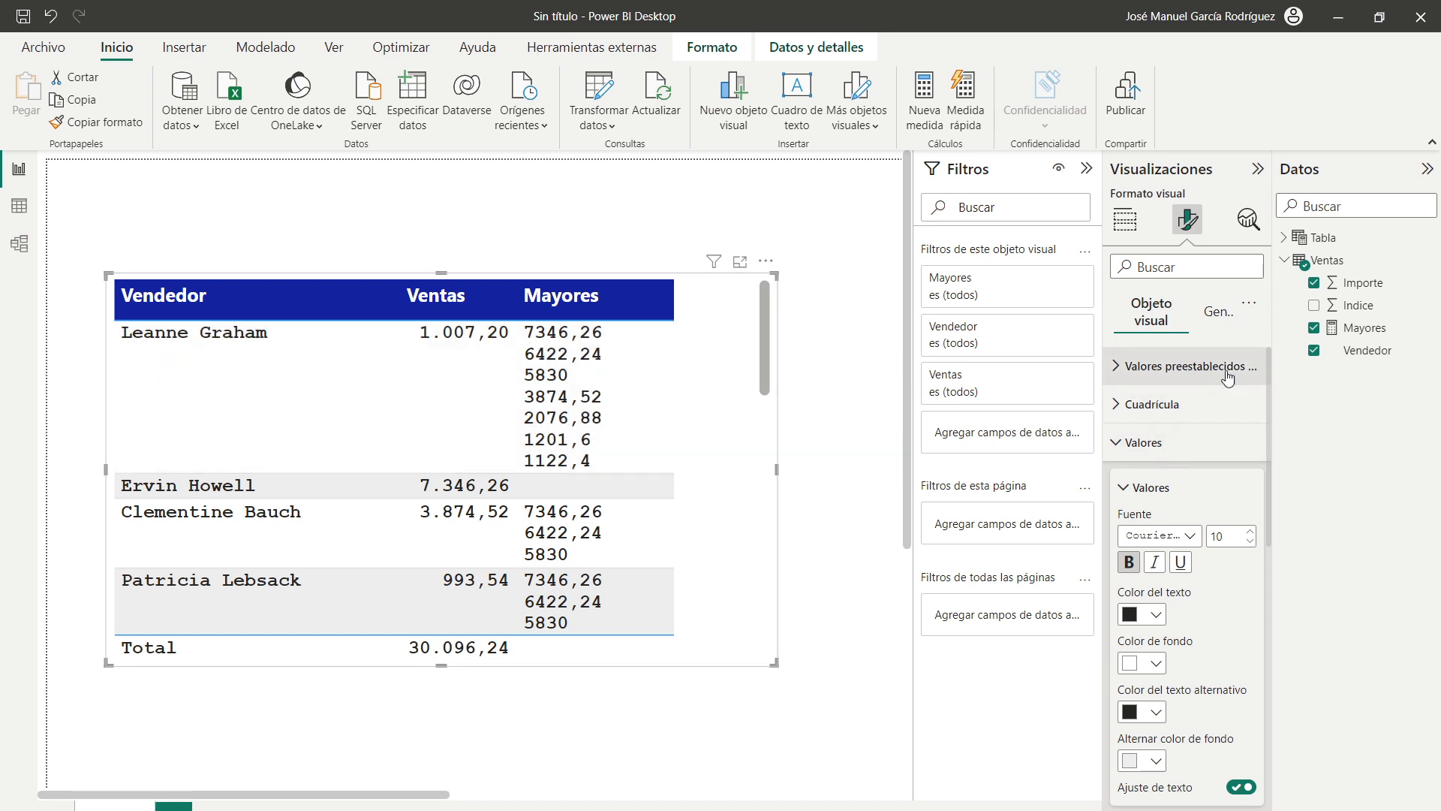
Create a new measure in the Ventas table and define its first variable as var v=max(Ventas[Vendedor]).
right_click(1338, 261)
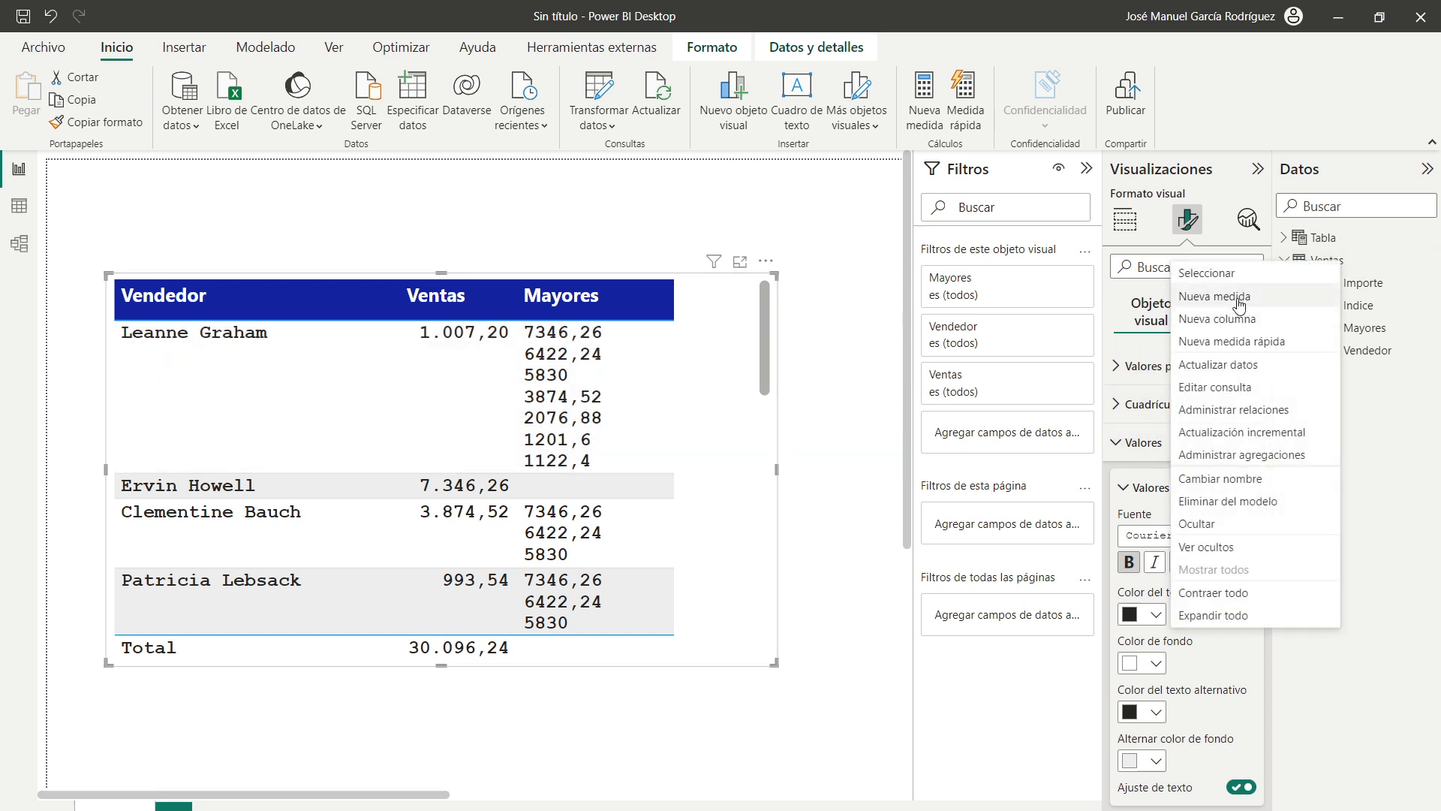
left_click(1239, 297)
left_click(296, 177)
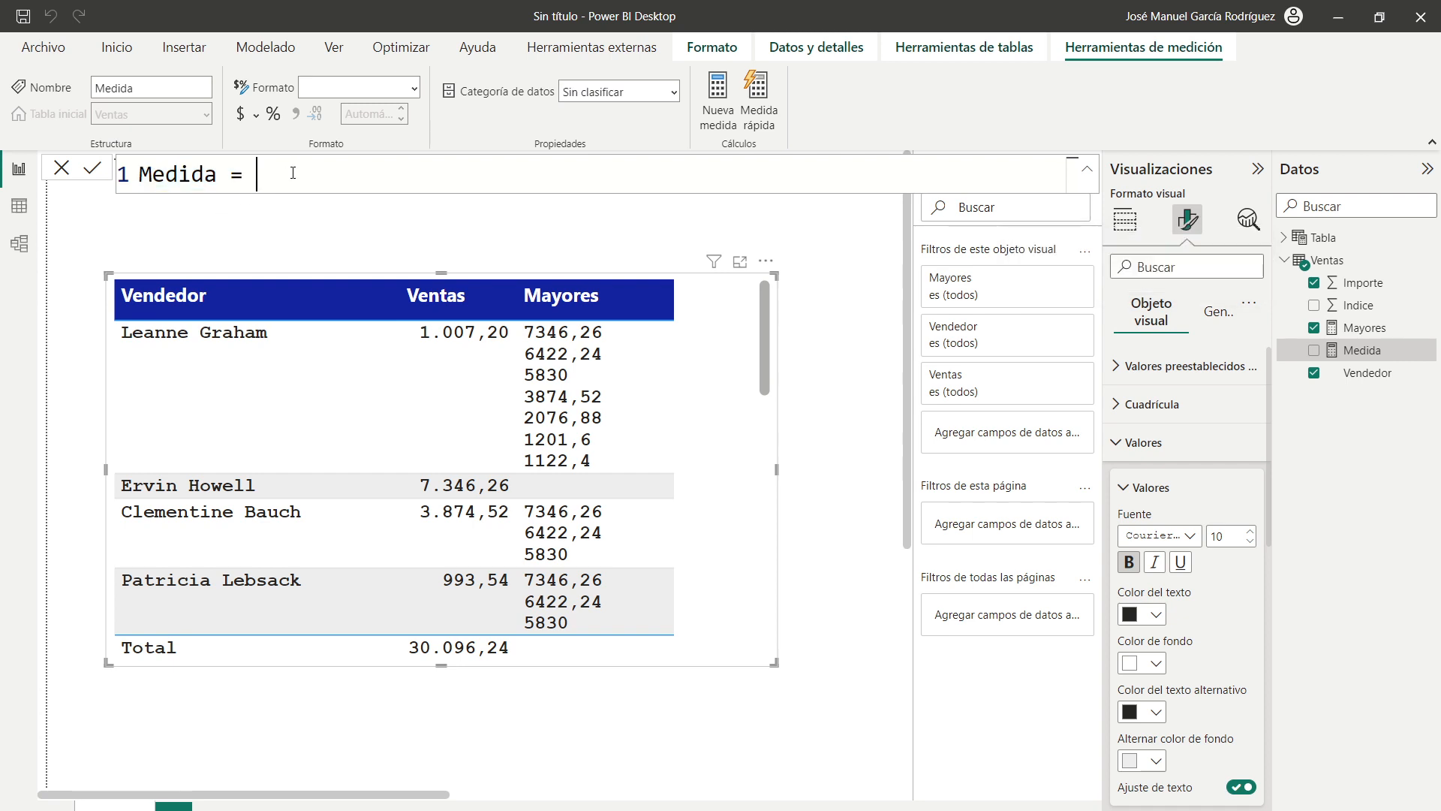
key("shift+Return")
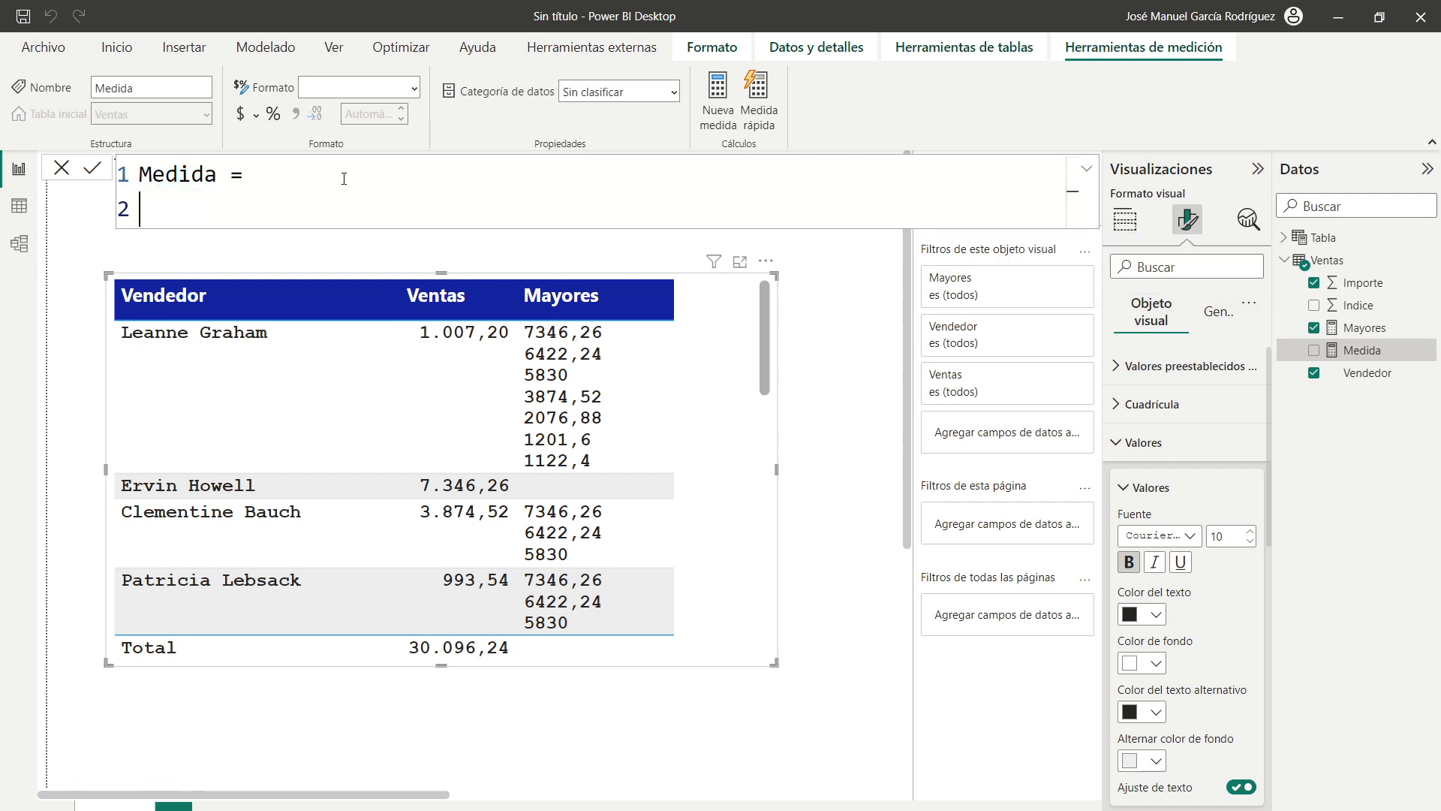
type("var v=max(")
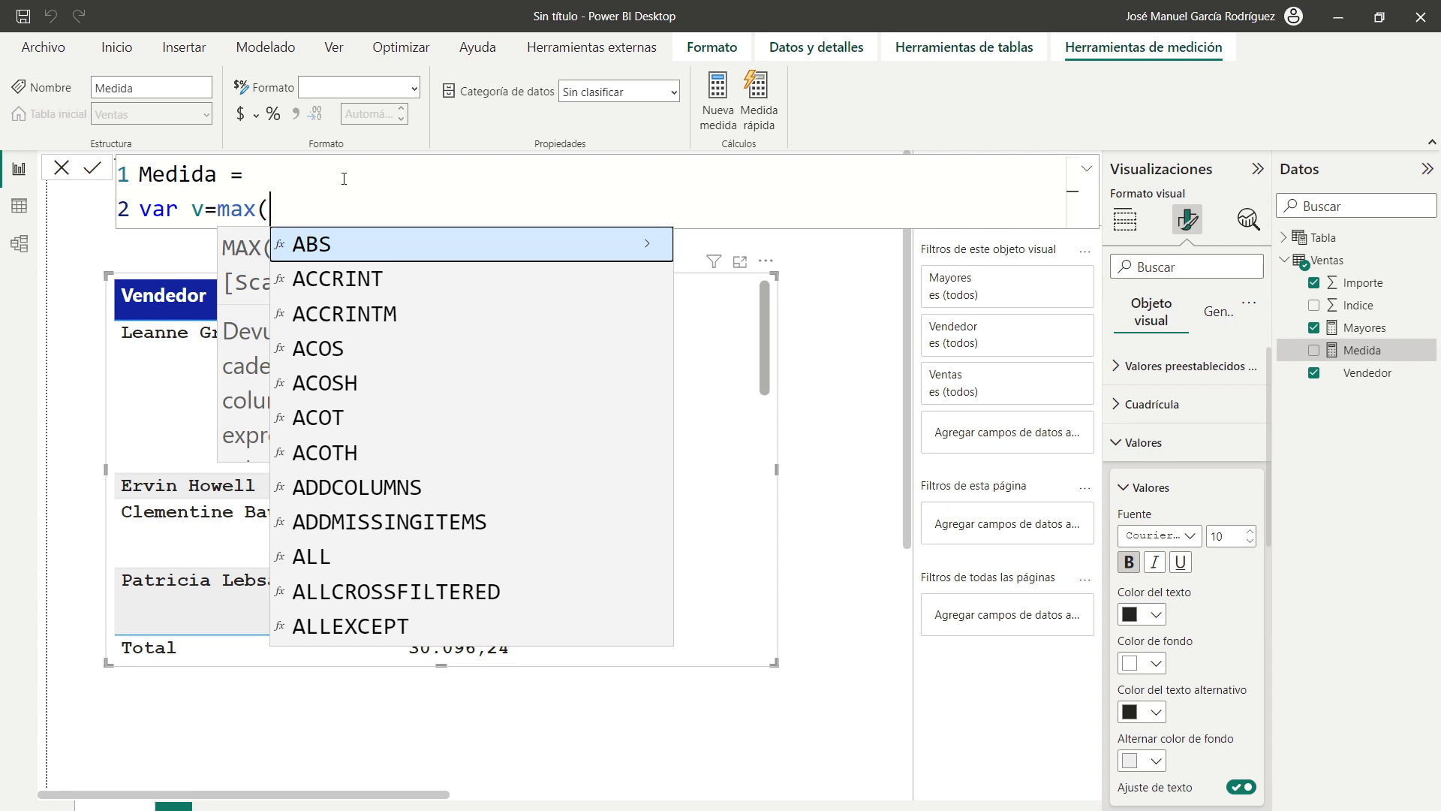
type("ven")
key("Down")
key("Down")
key("Down")
key("Down")
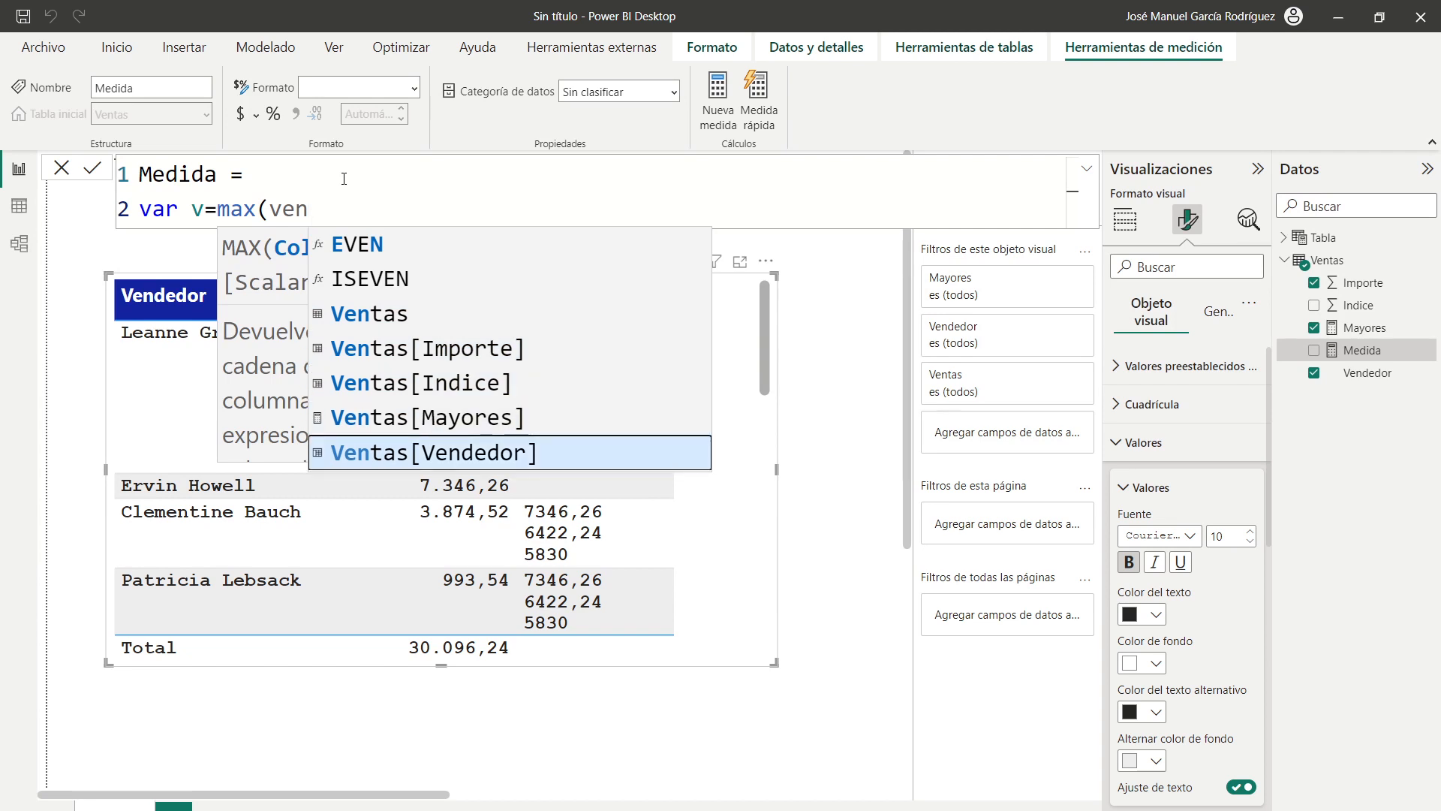
key("Tab")
type(")")
key("shift+Return")
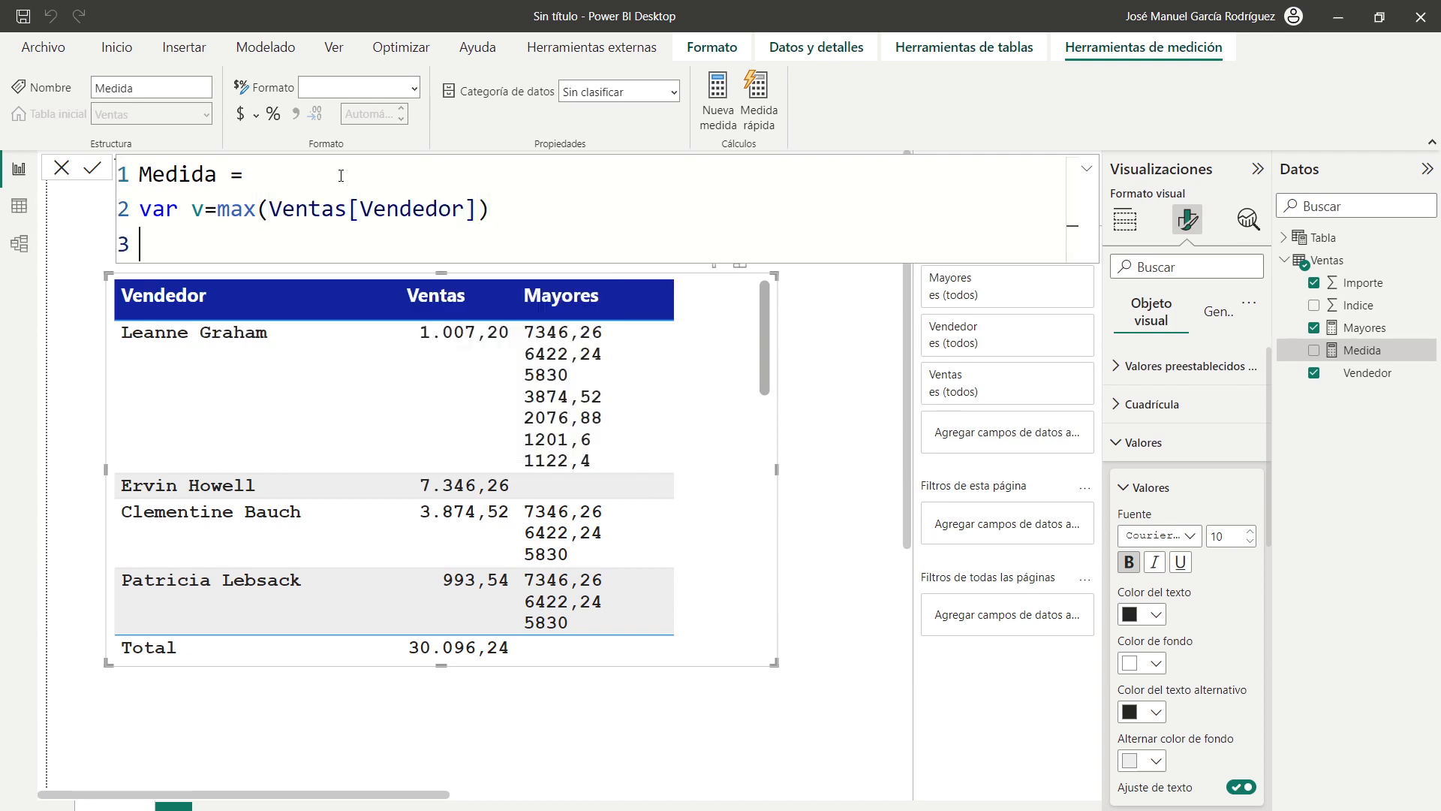
Begin the measure's return expression with LEFT(v,1)& to take the salesperson's first initial.
type("return lef")
key("Tab")
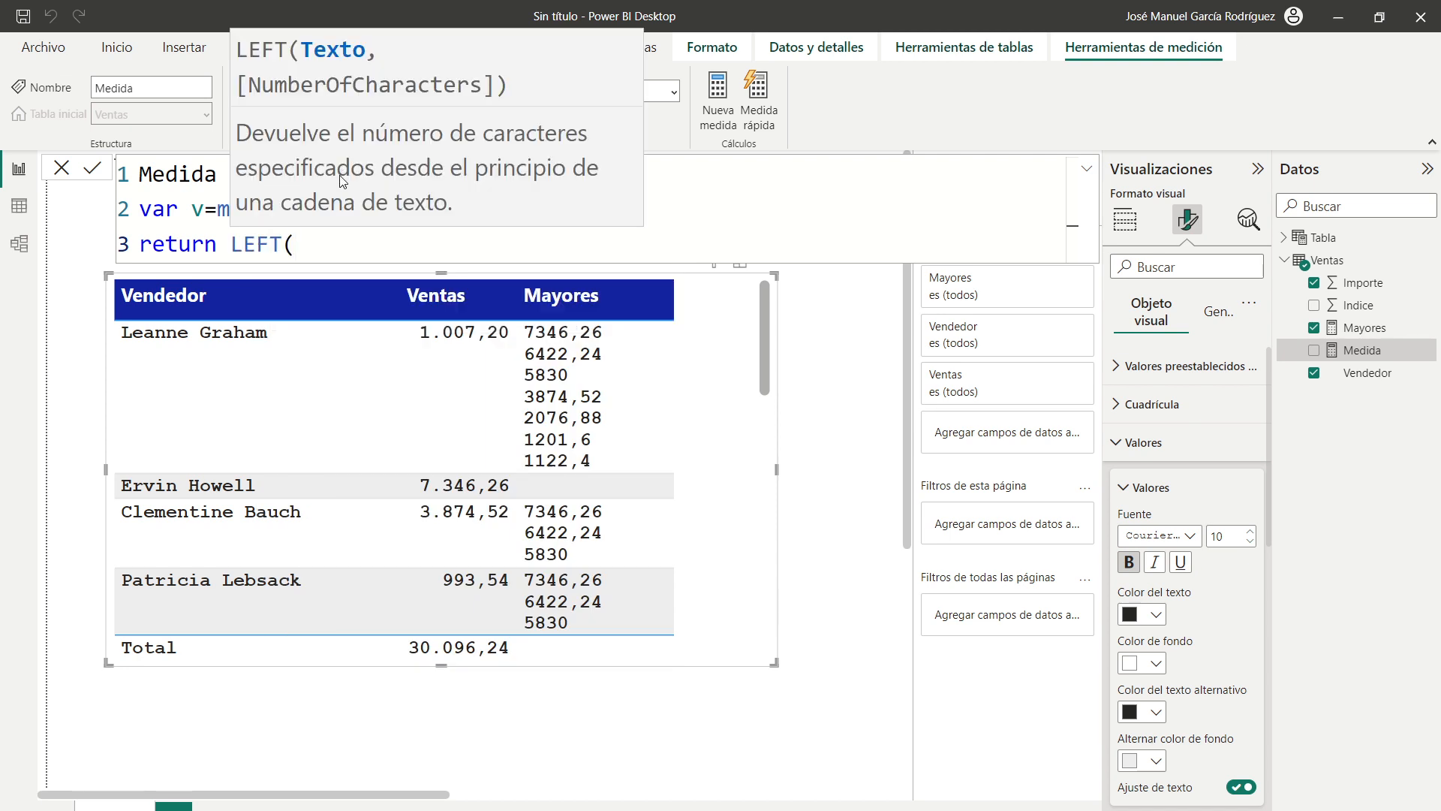
type("v,1)")
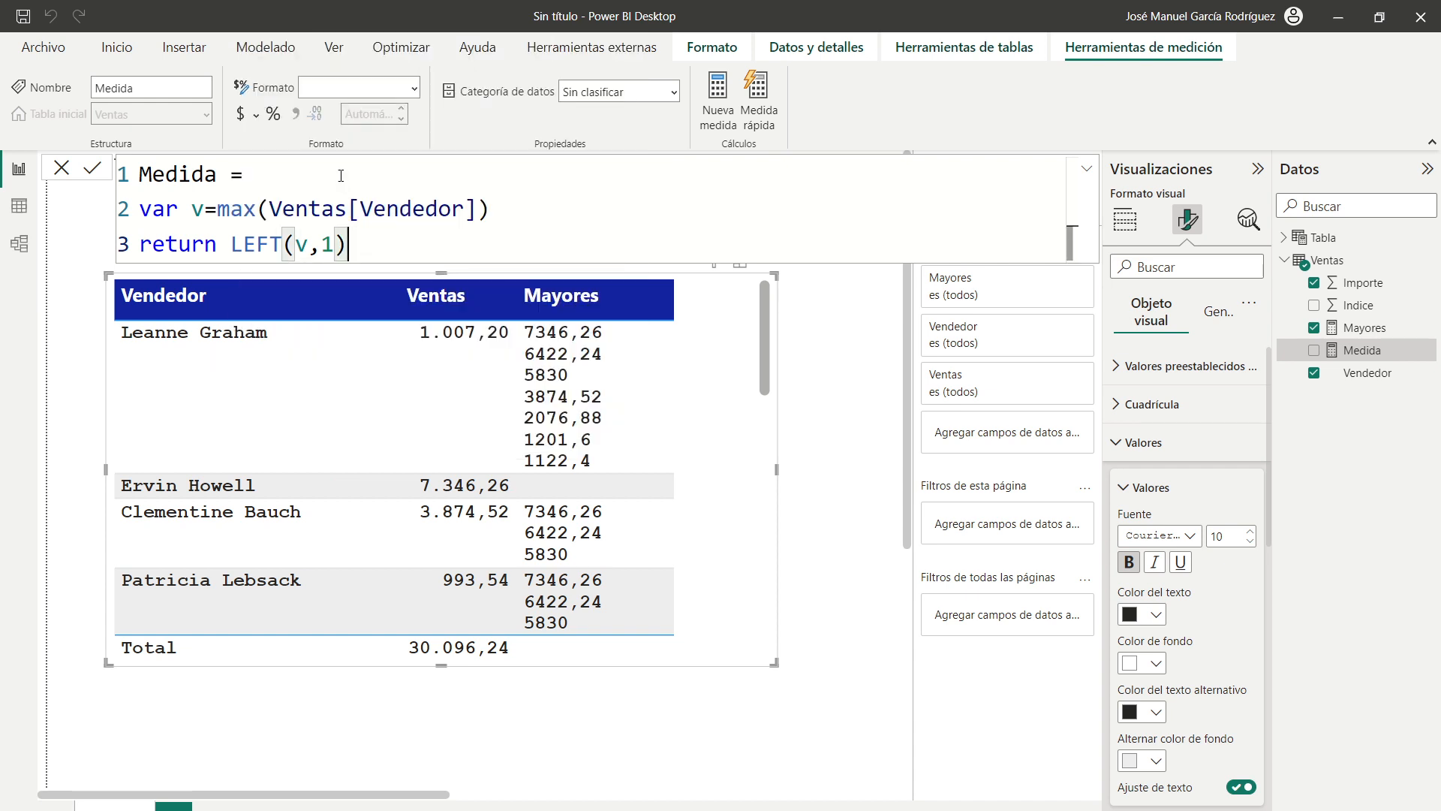
type("&")
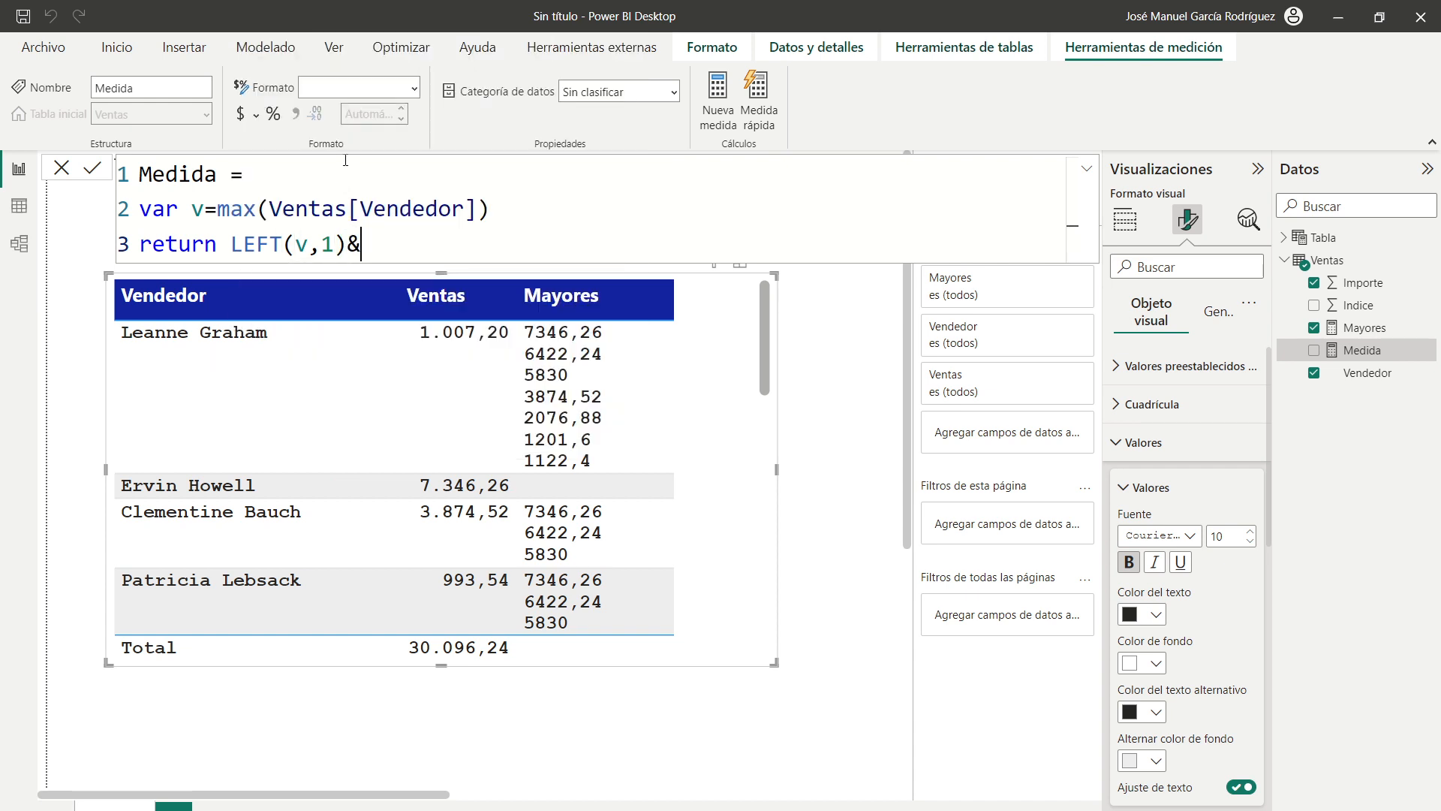
Complete the return expression with mid(v,find(" ",v,,len(v))+1,1) to append the initial after the space.
type("mid(")
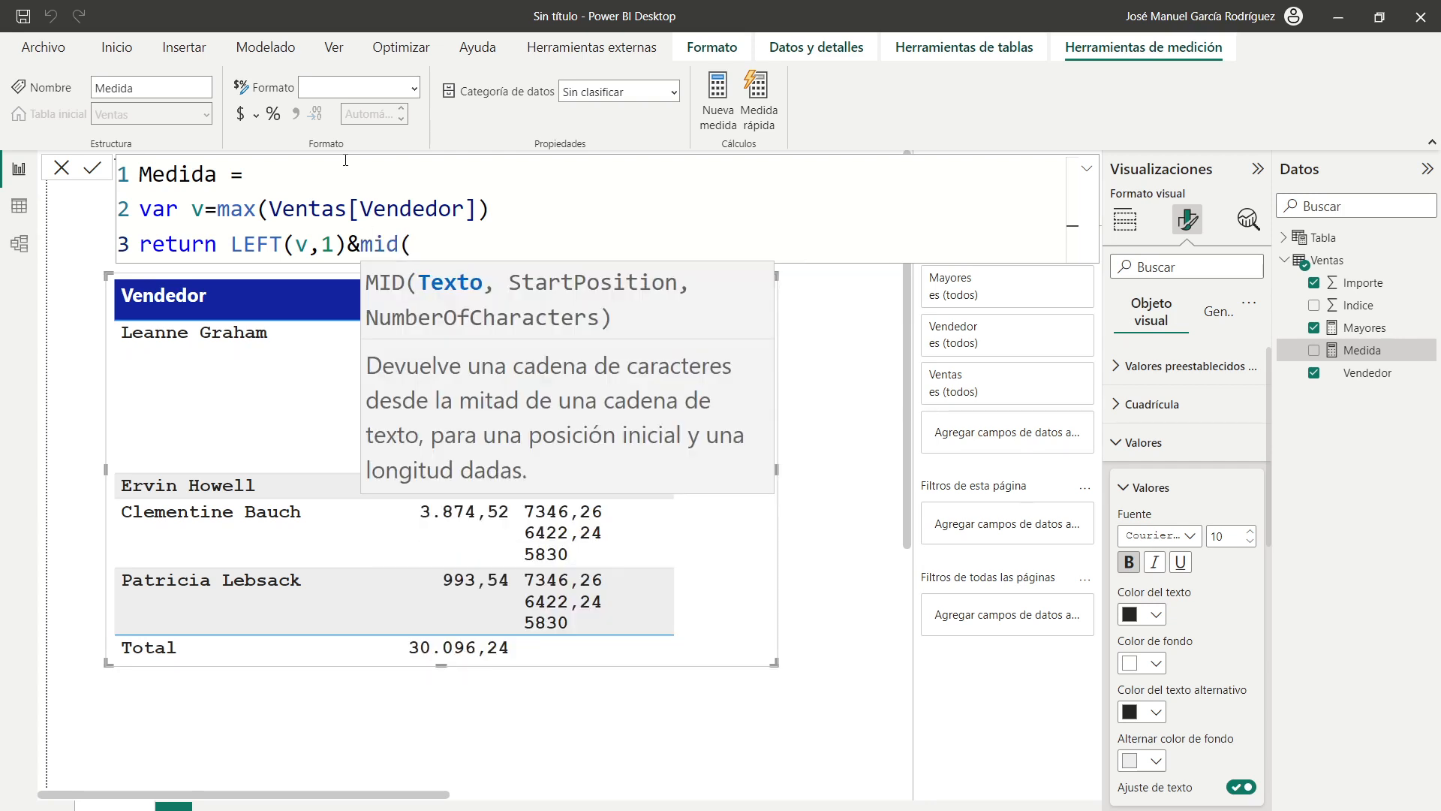
type("v,")
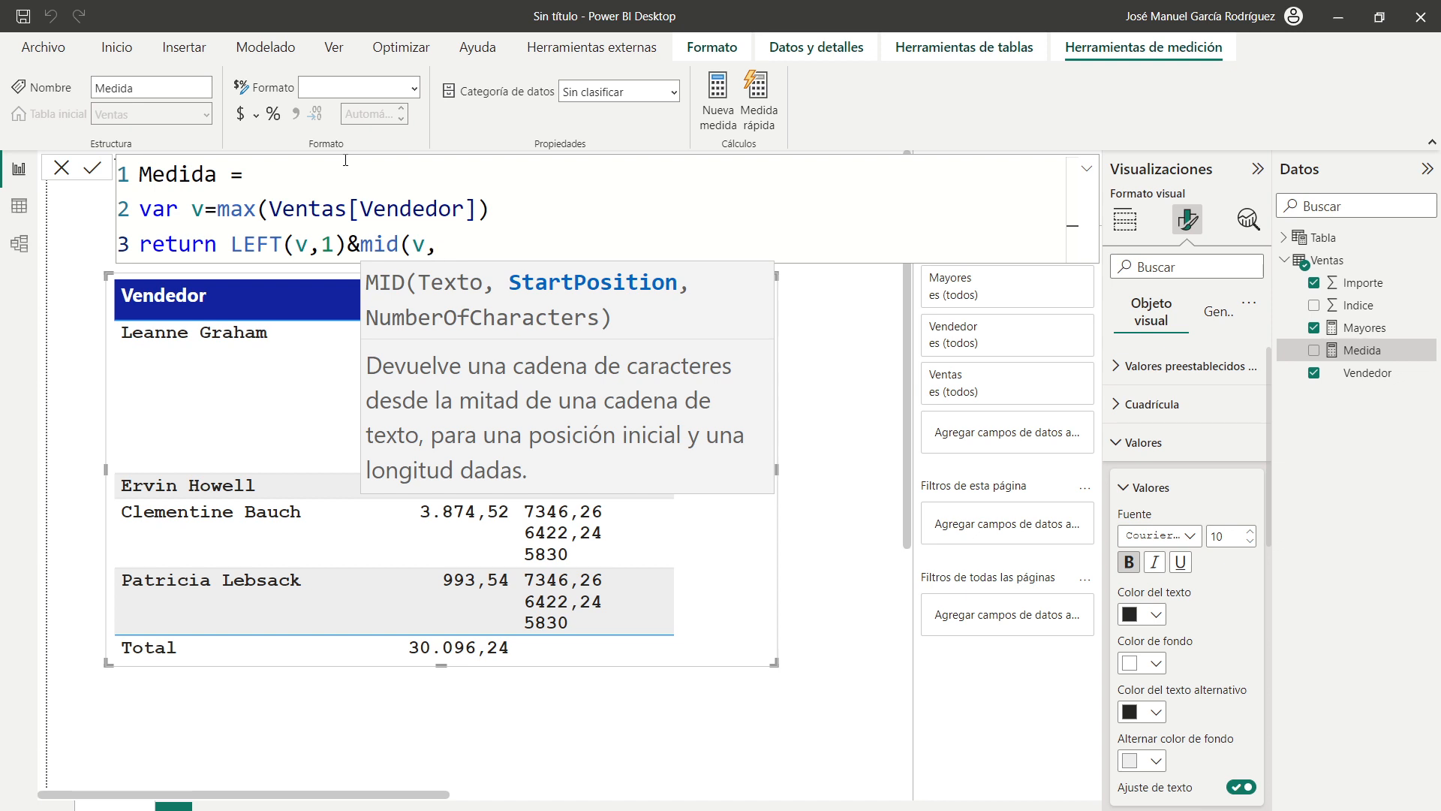
type("find(")
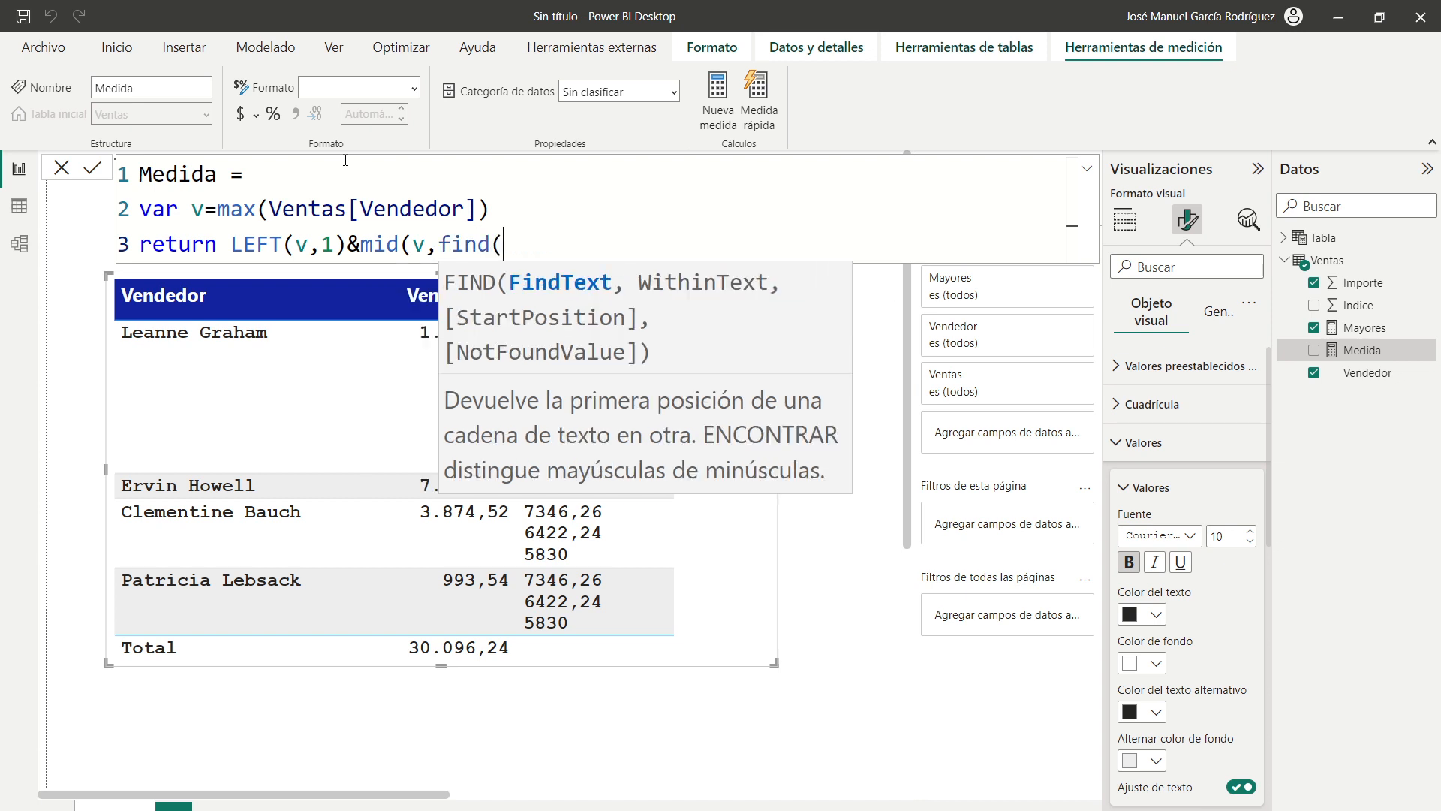
type("\" \",v")
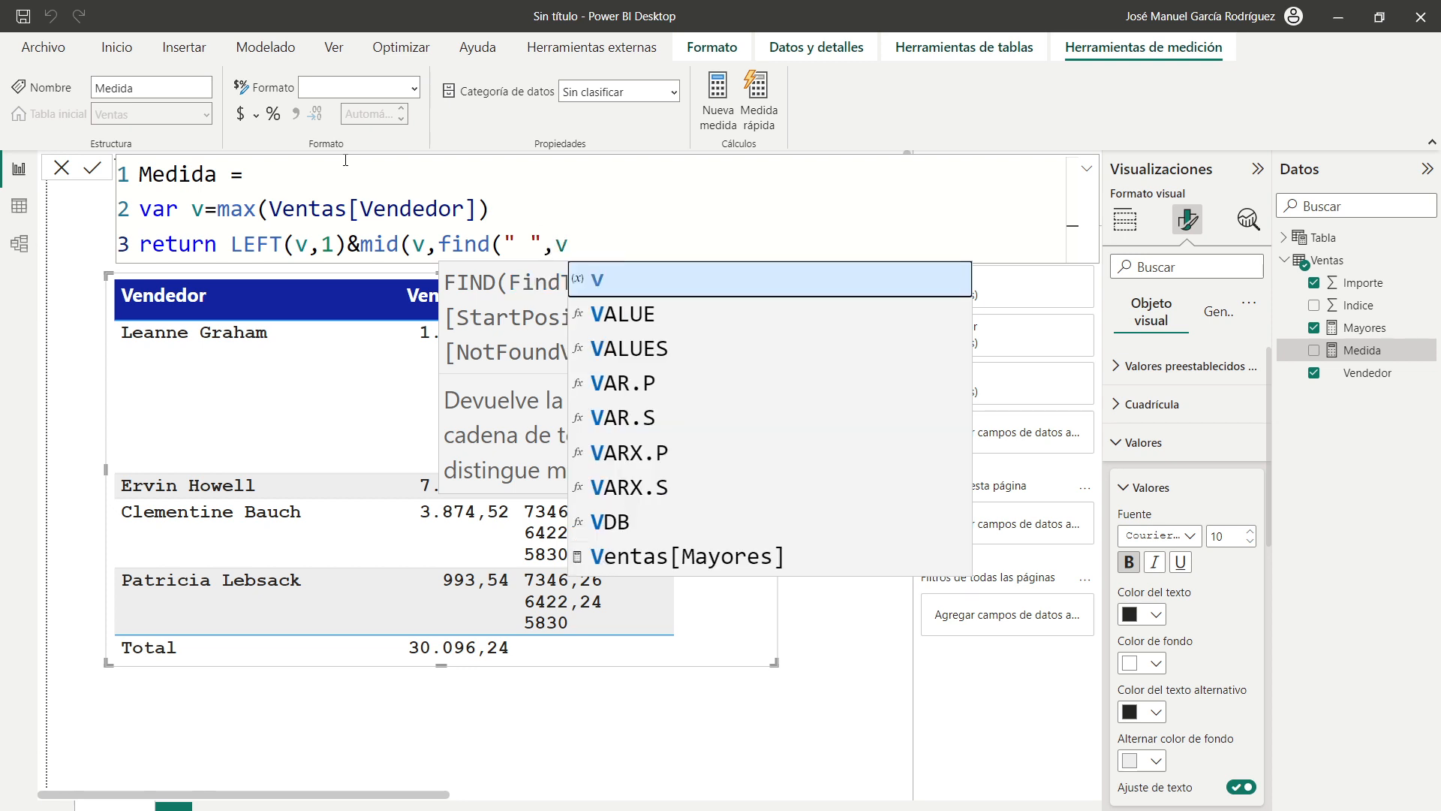
type(",")
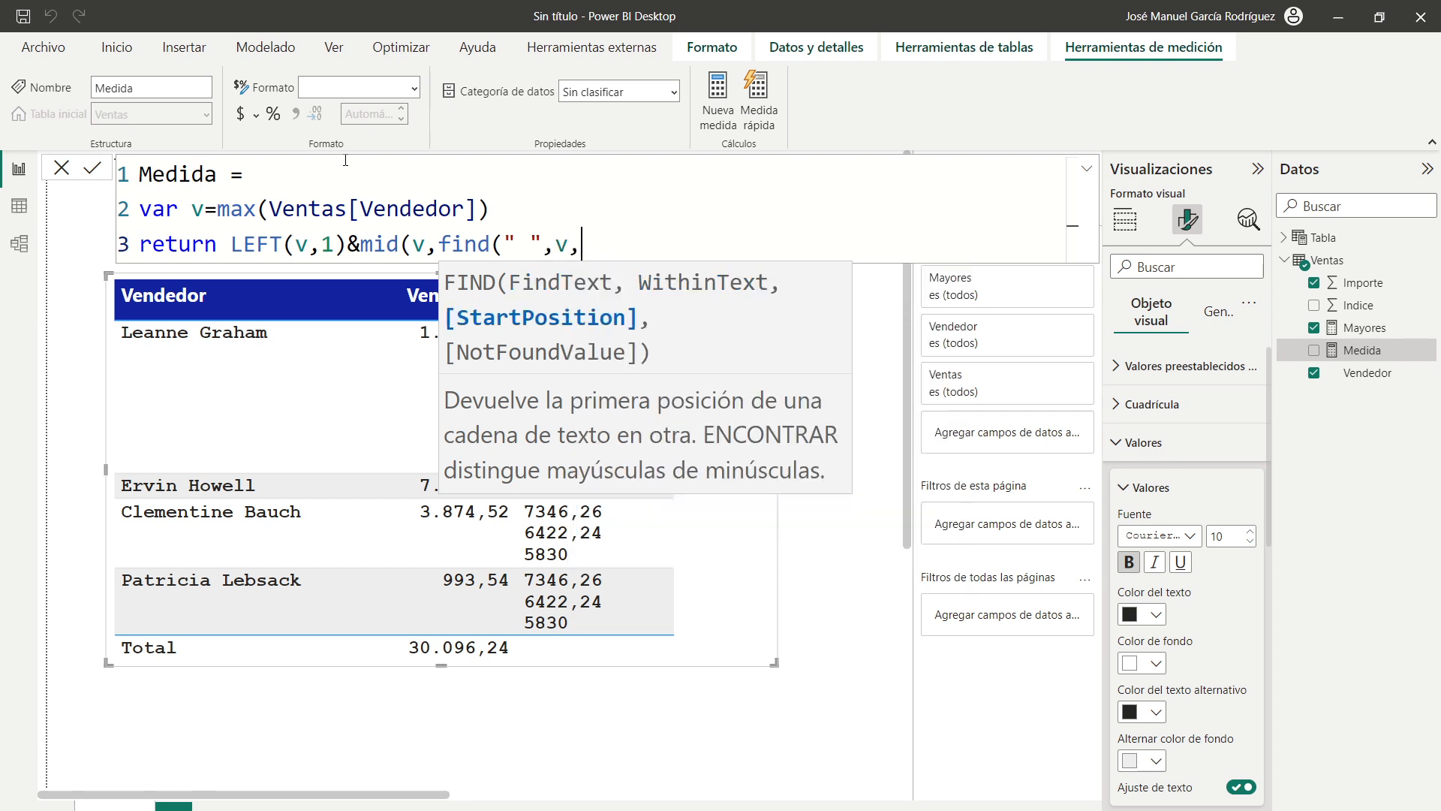
type(",")
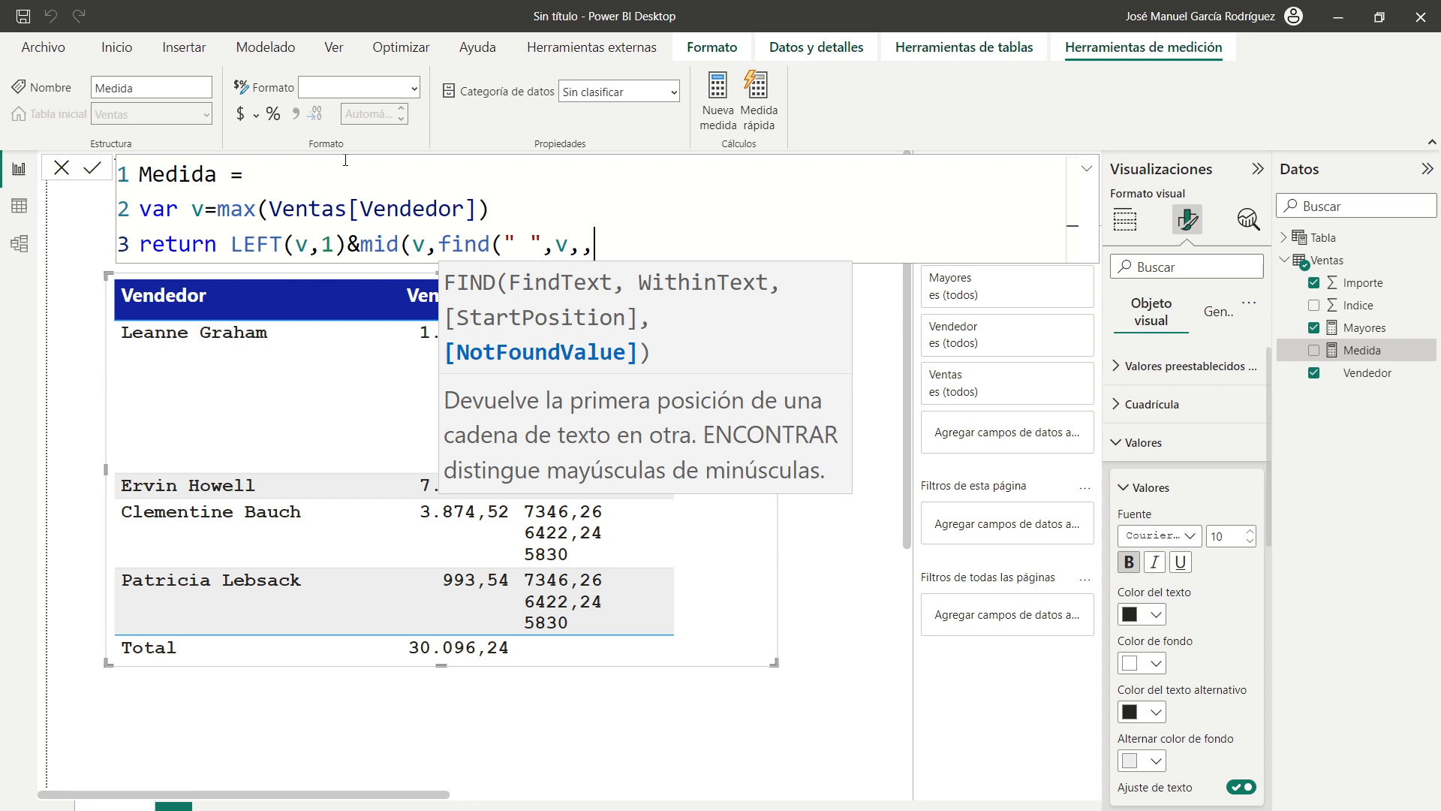
type("len(v))")
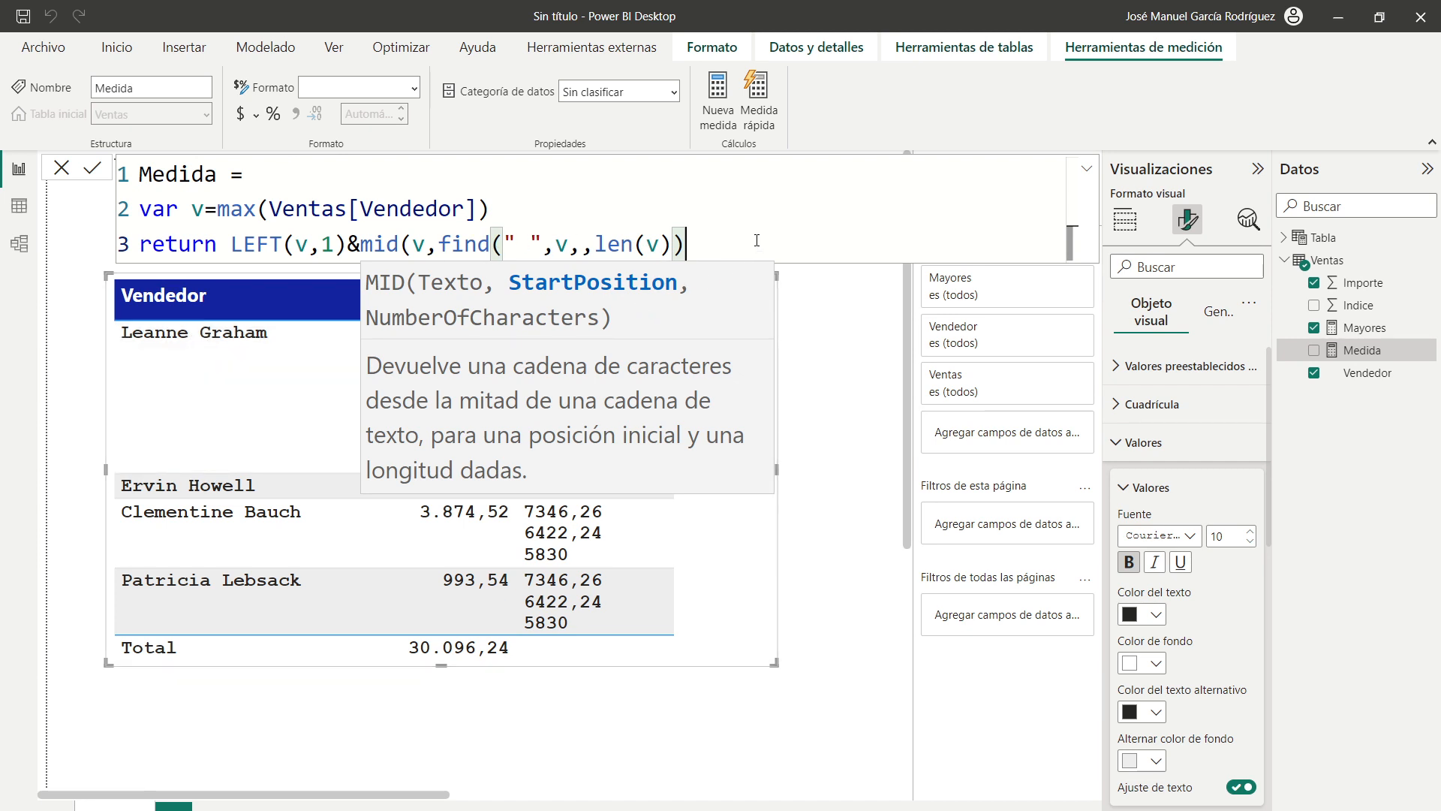
type("+1")
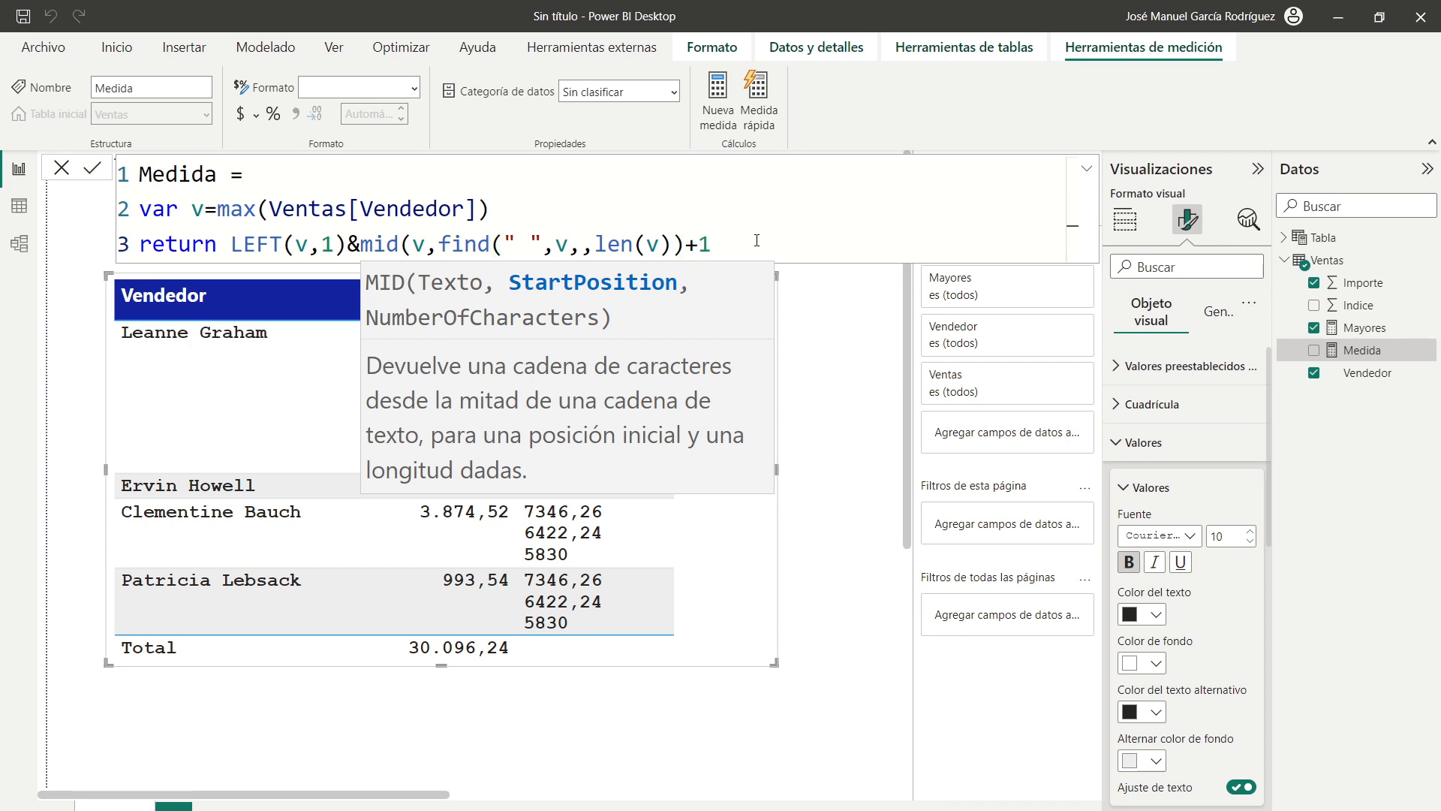
type(",1")
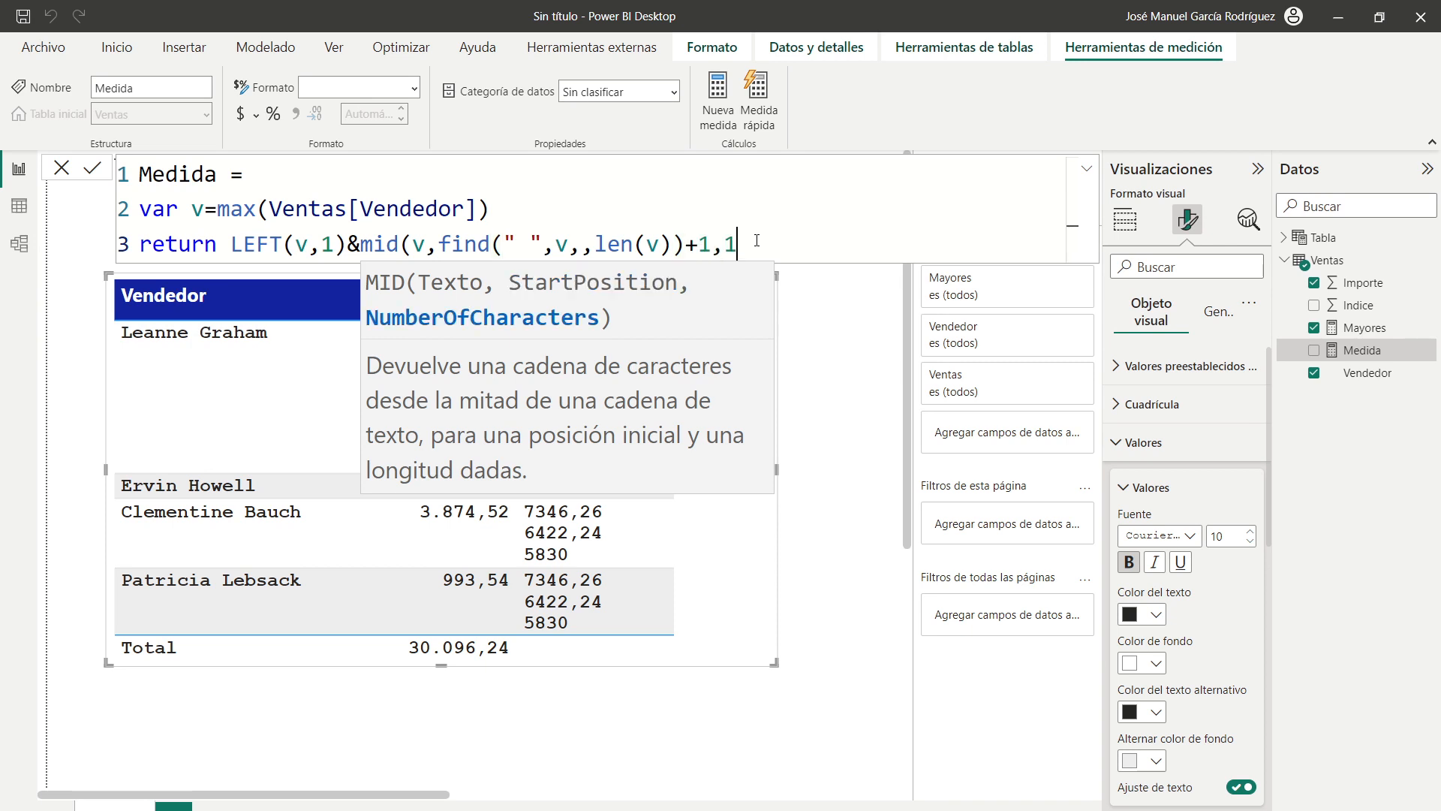
type(")")
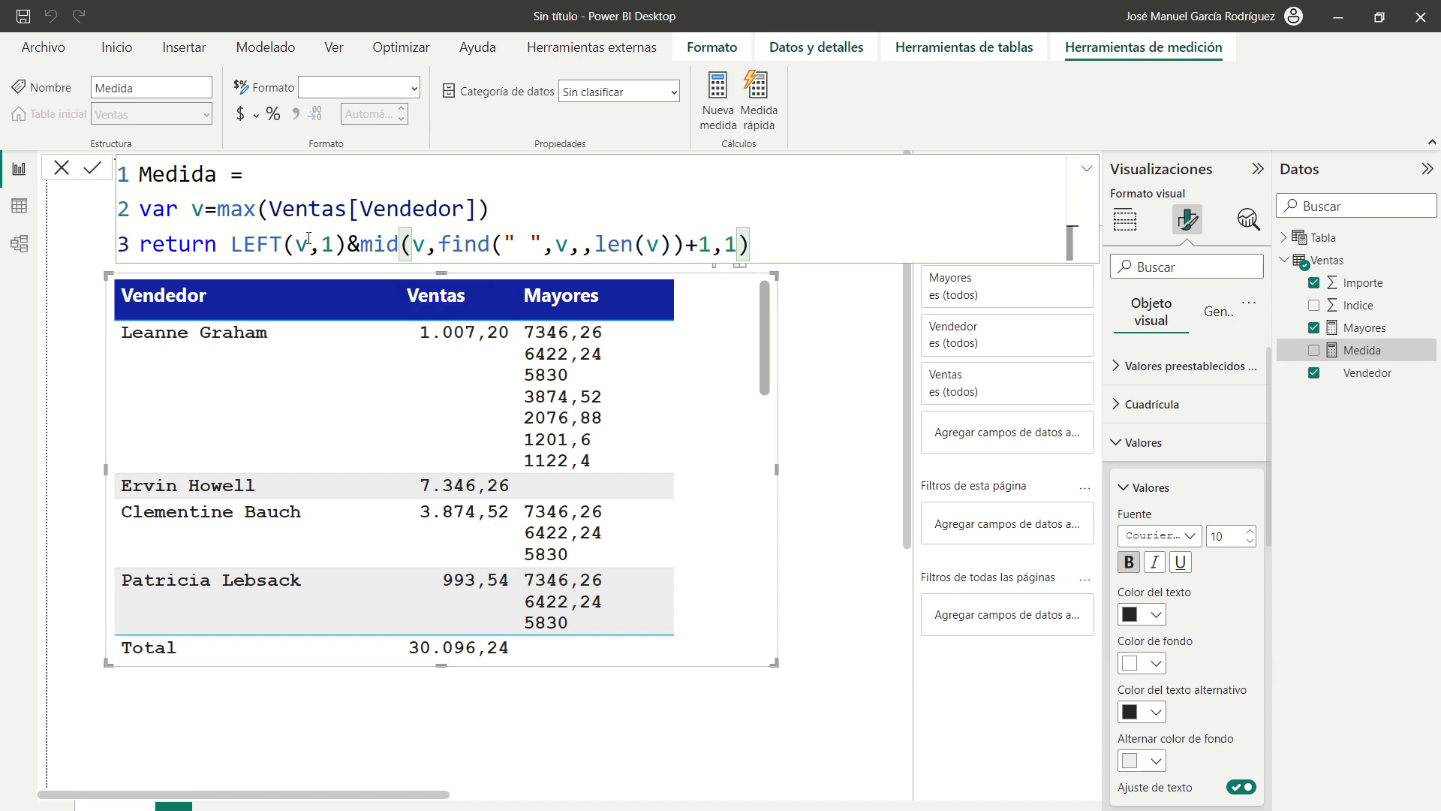
Rename the new measure as Iniciales and commit its formula.
double_click(174, 175)
type("Iniciales")
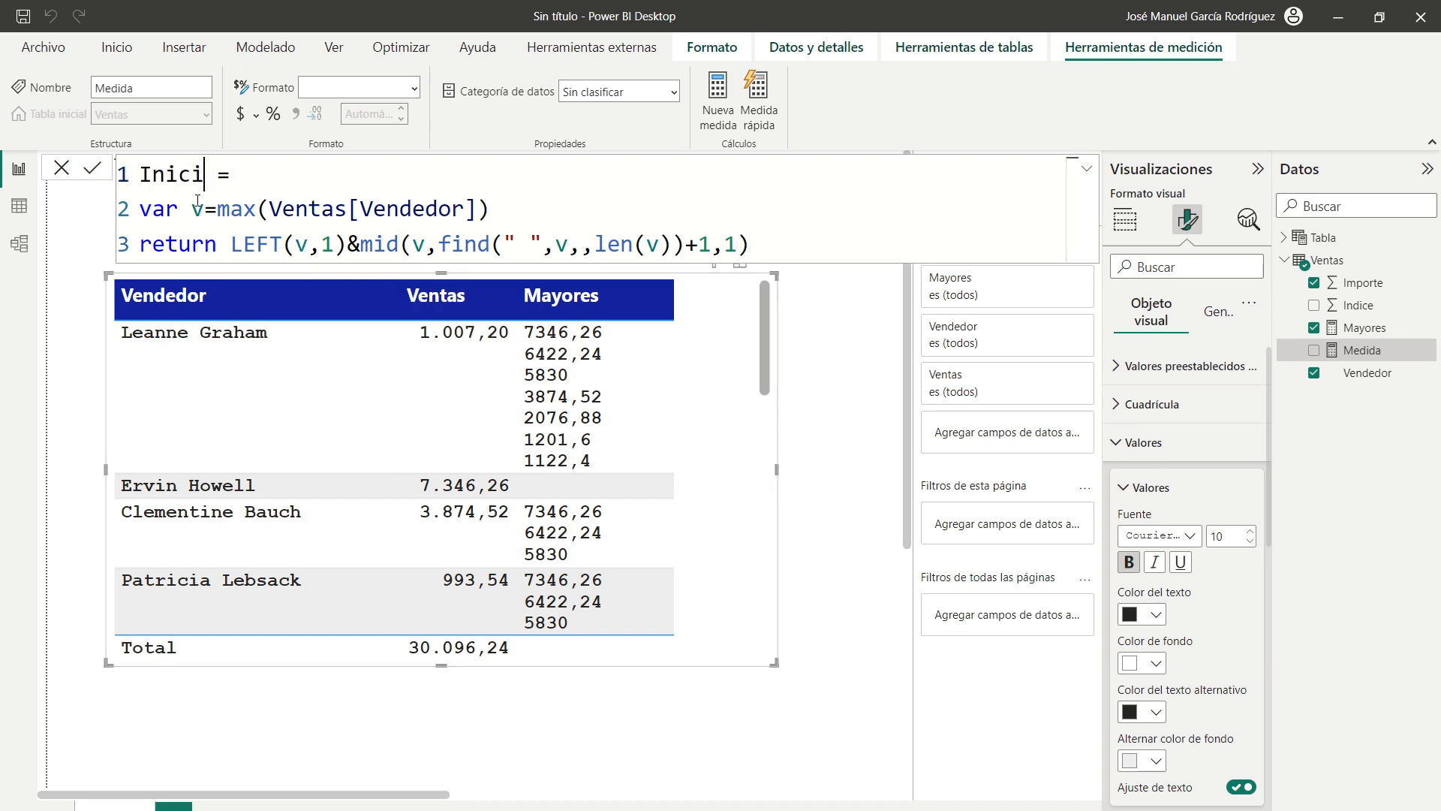
key("Return")
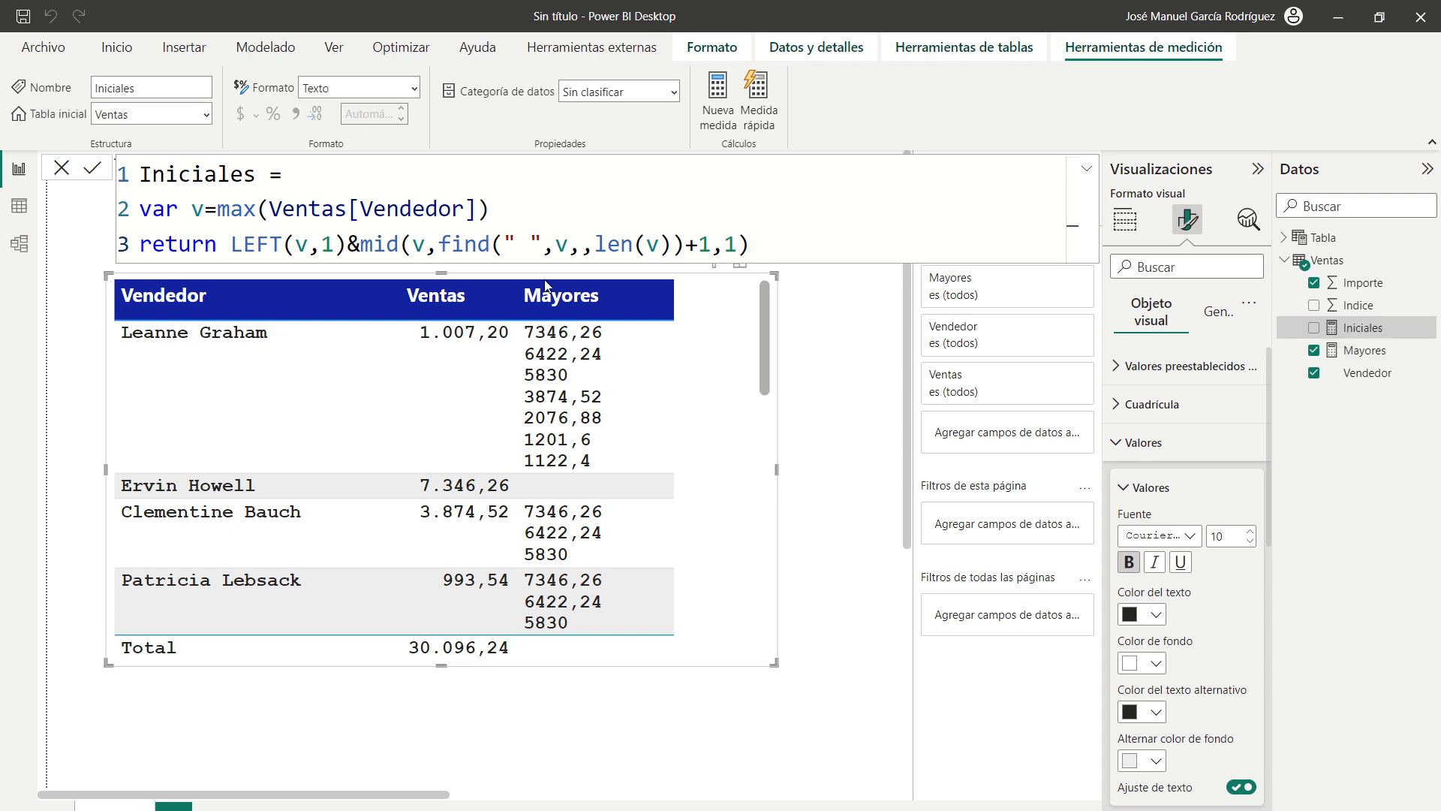
Collapse the formula editor and widen the table visual.
left_click(1087, 172)
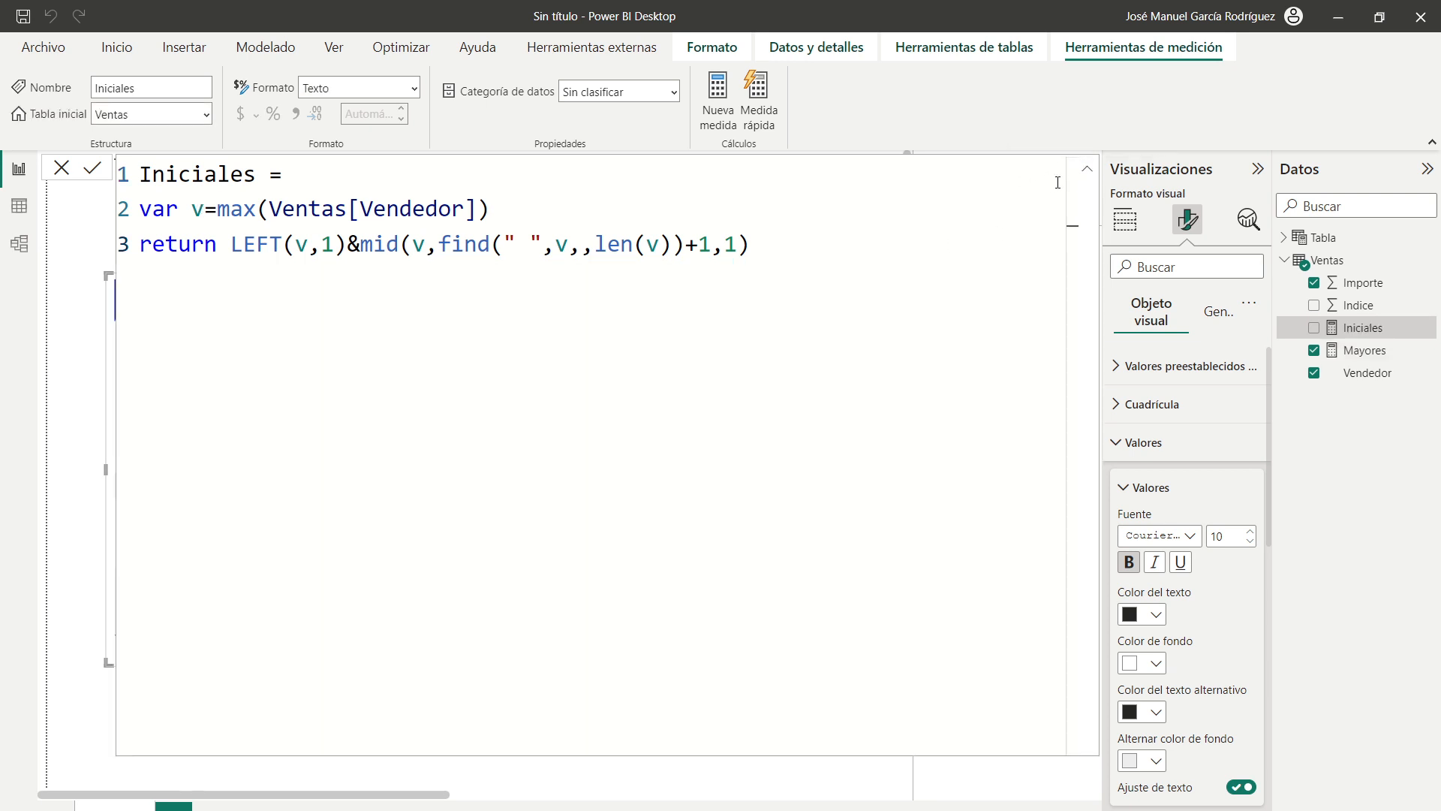
left_click(1087, 172)
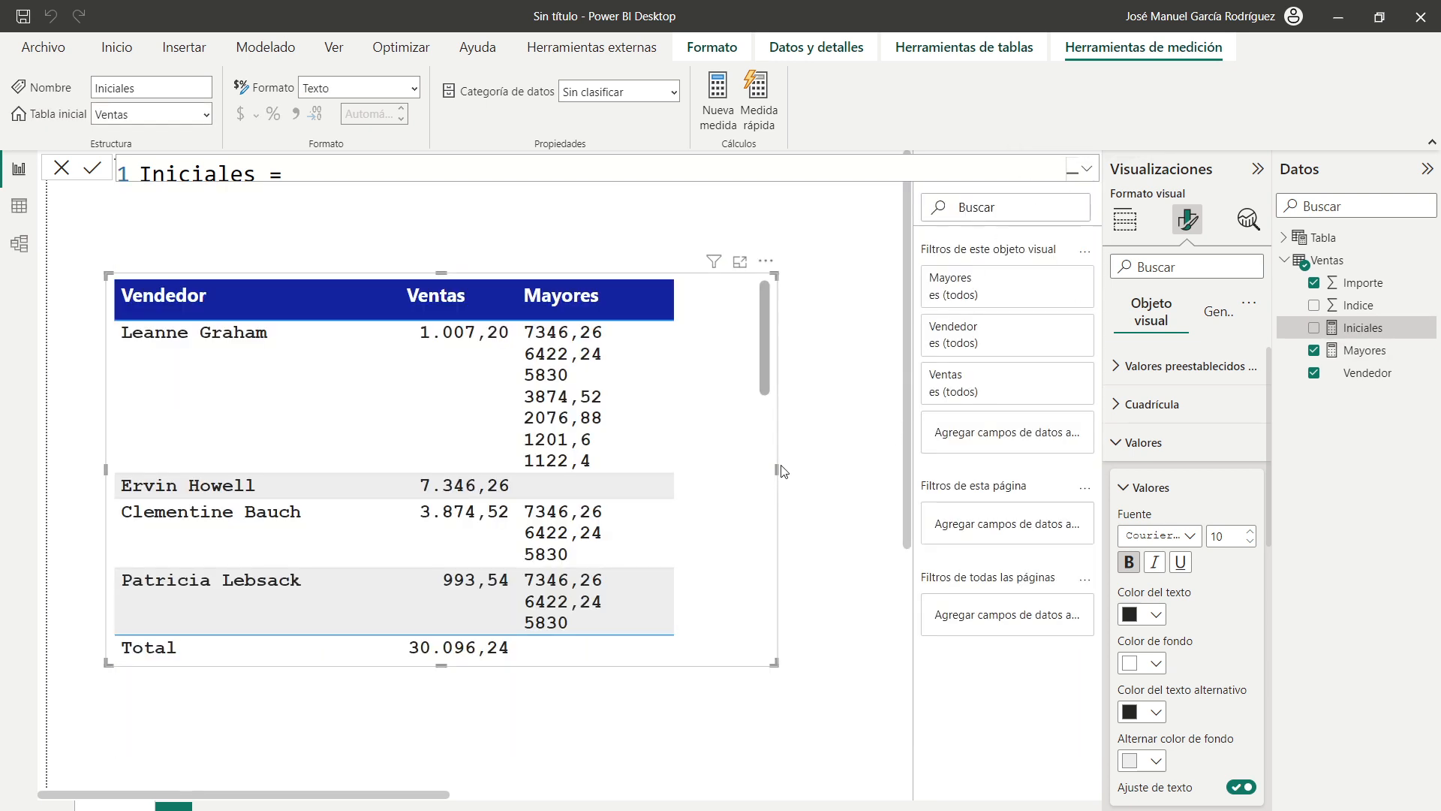
left_click_drag(777, 470, 831, 470)
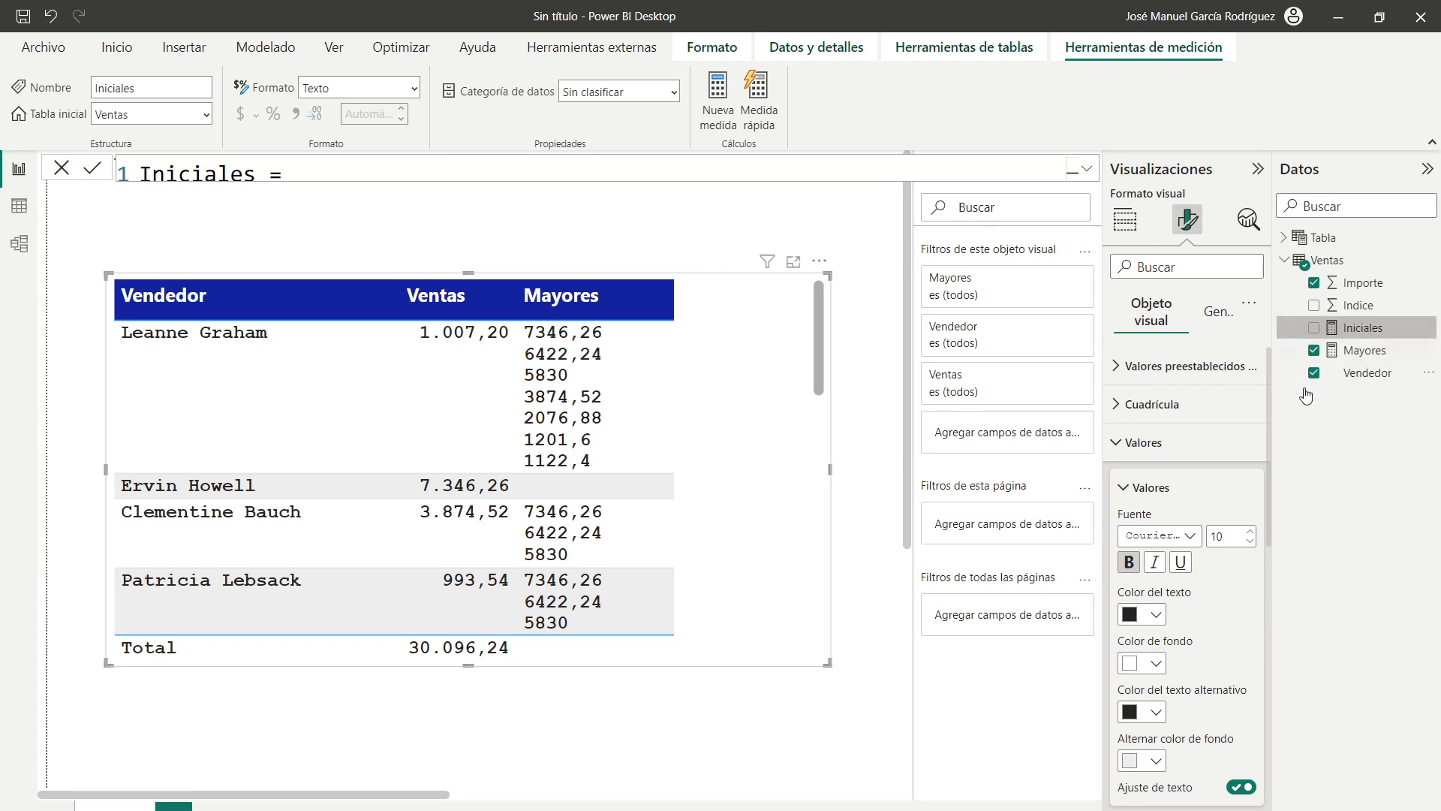
Add the Iniciales measure as the table visual's last column to check it, and remove it again.
left_click(1125, 222)
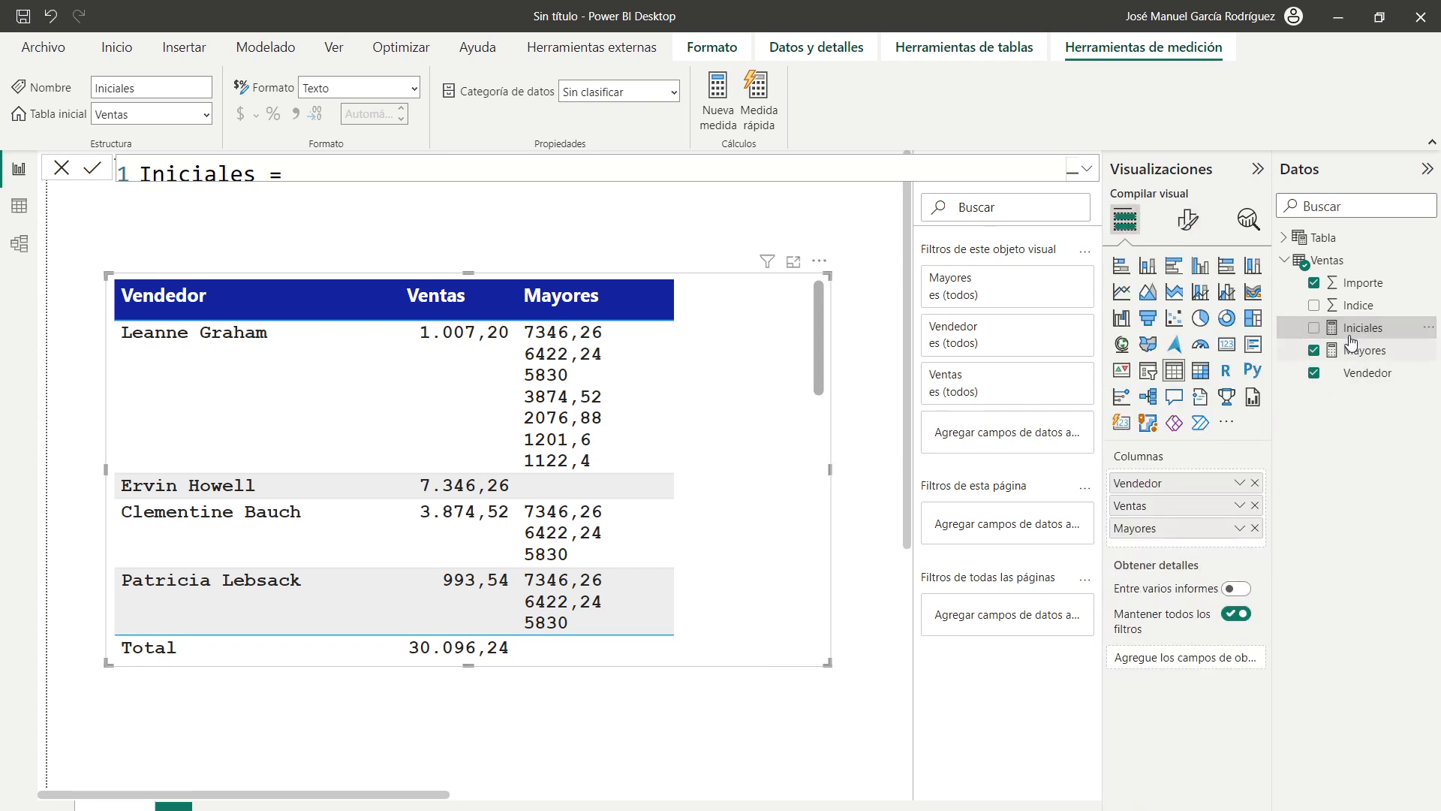
left_click_drag(1363, 328, 1183, 529)
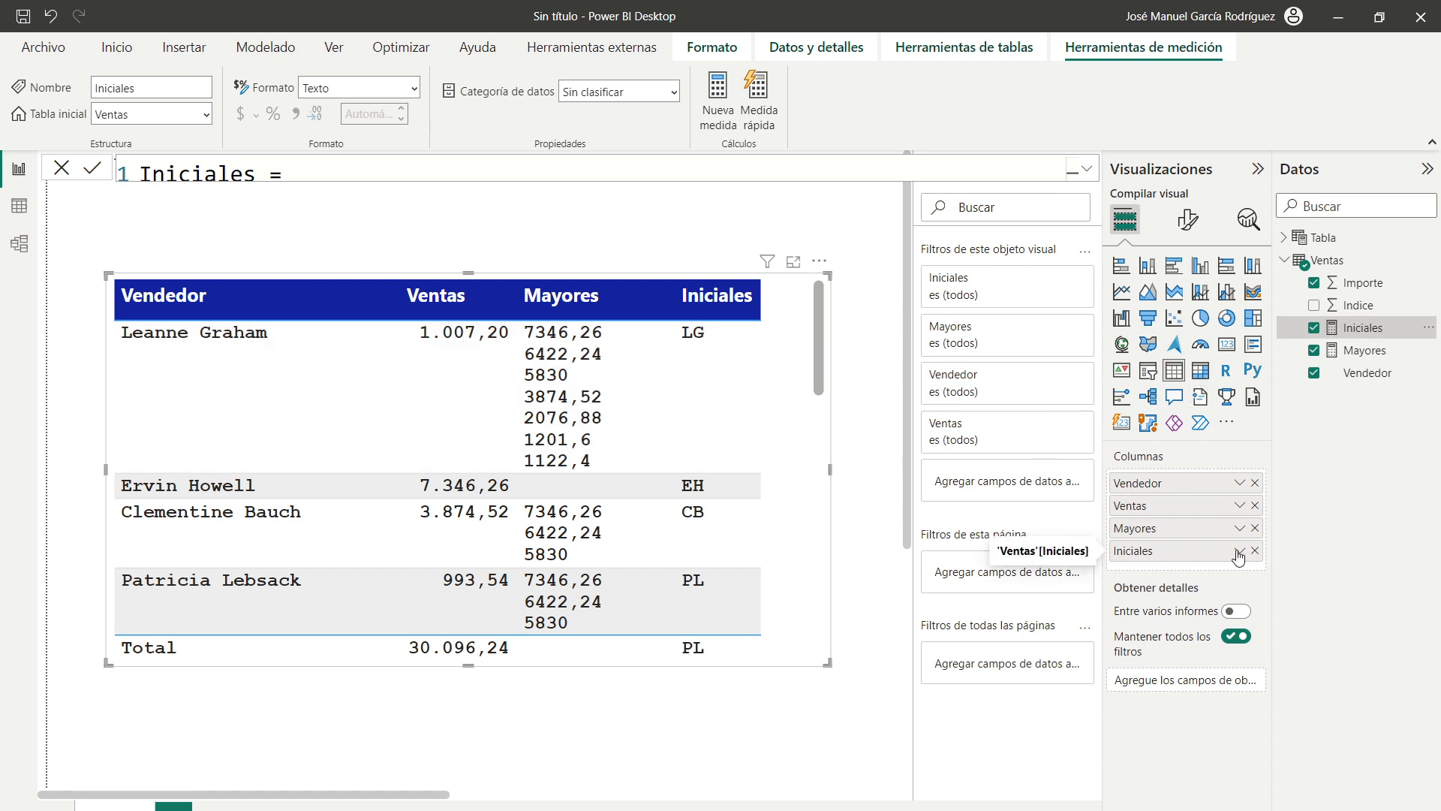
left_click(1255, 551)
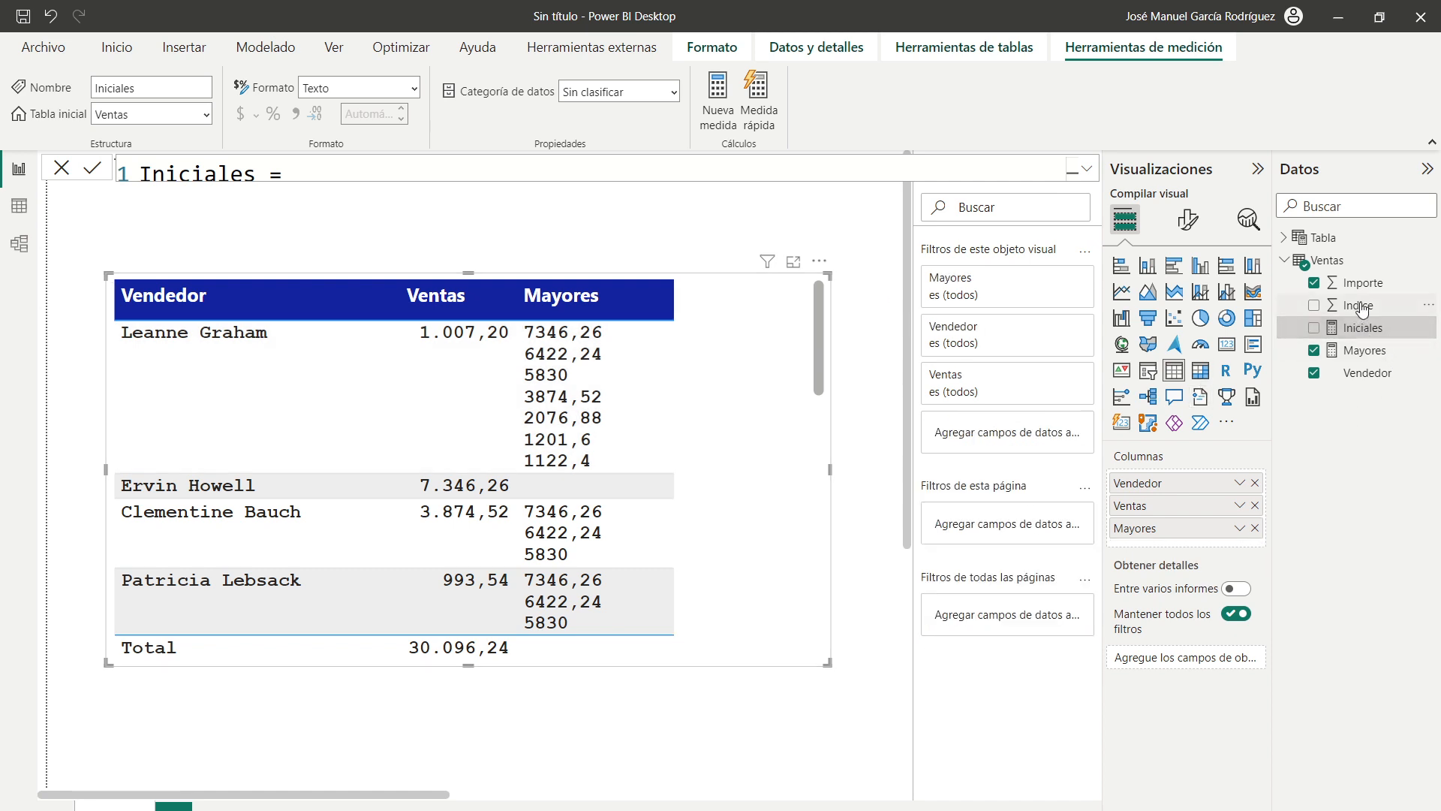
Open the full formula of the Mayores measure and replace sumx with CONCATENATEX in variable t3.
left_click(1365, 350)
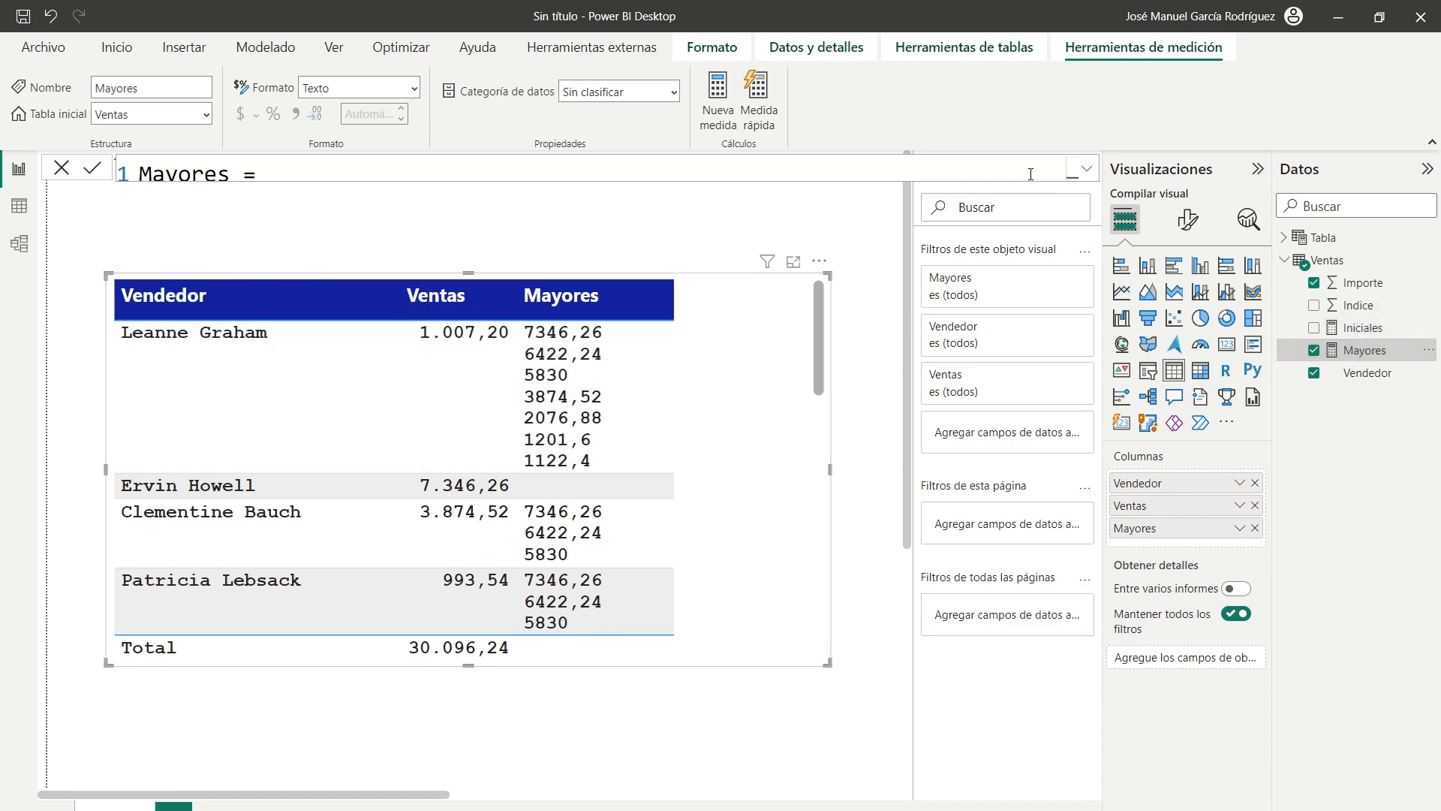
left_click(1086, 168)
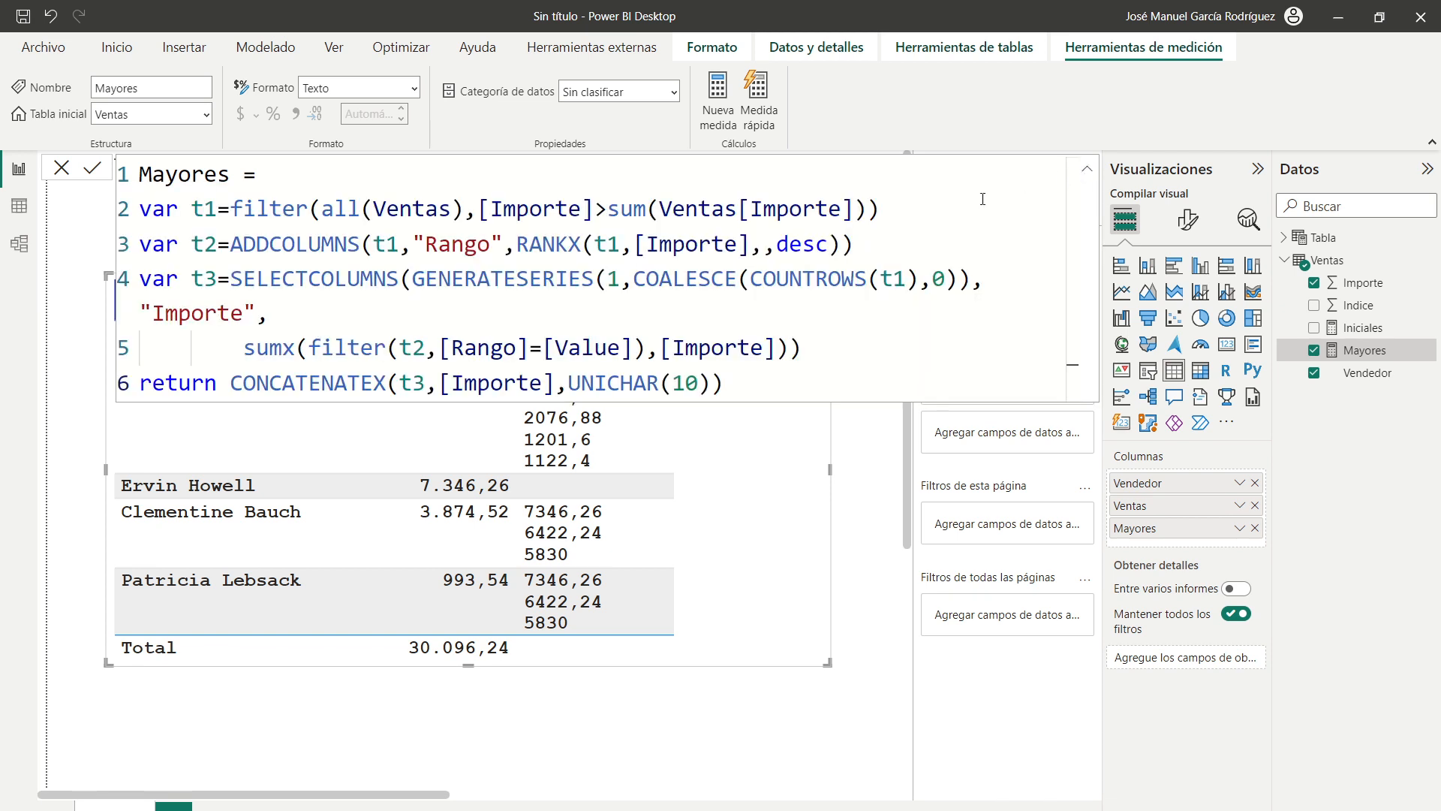
double_click(272, 350)
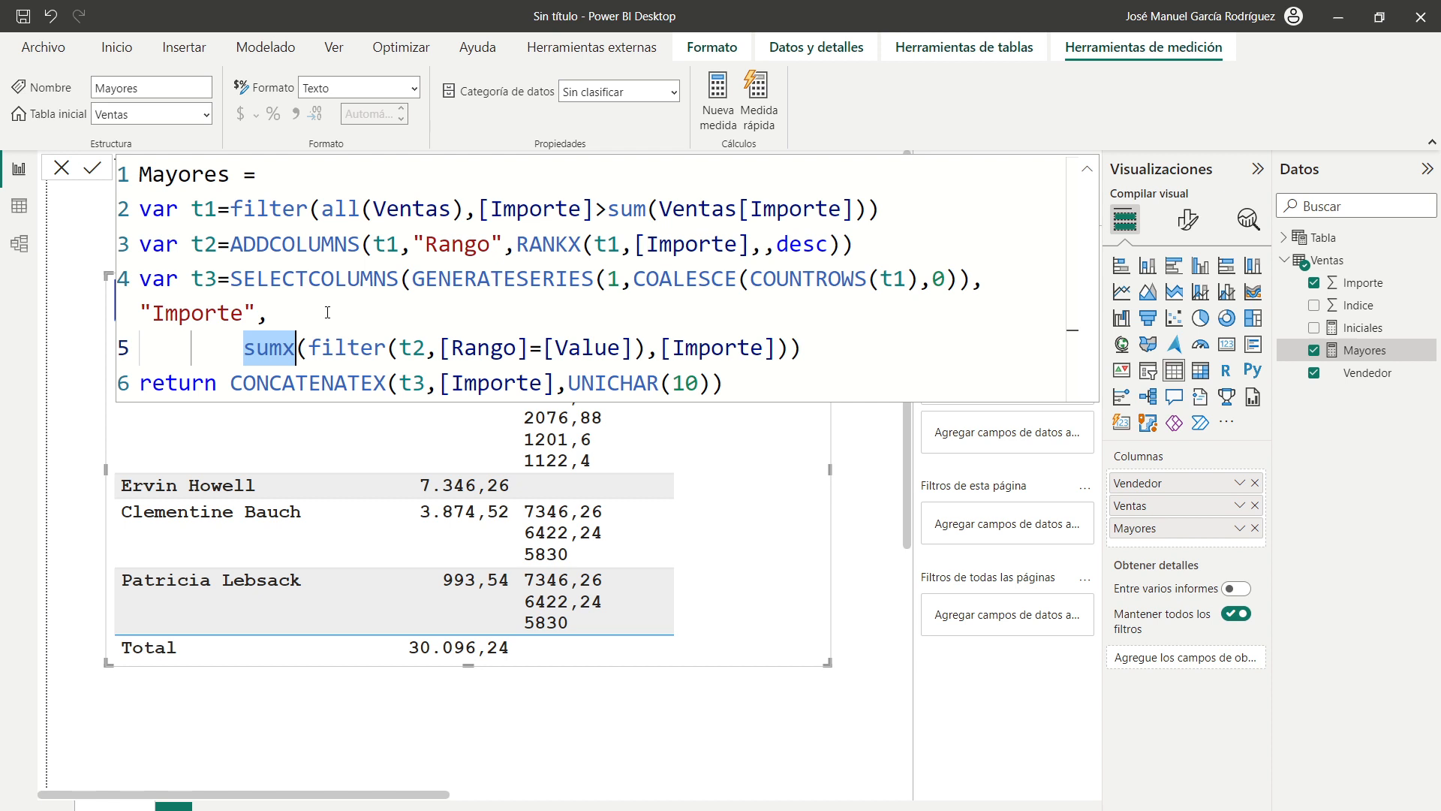
type("conc")
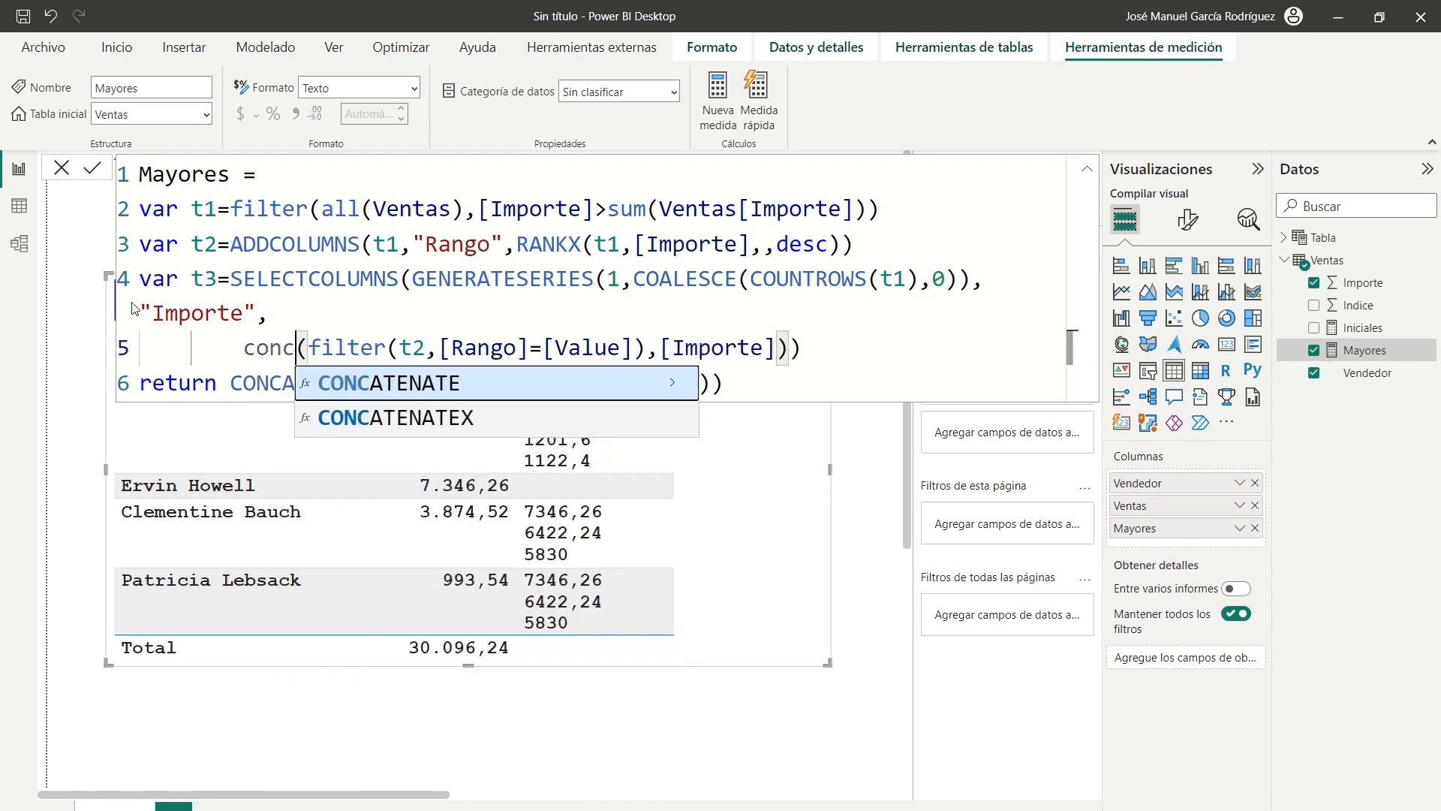
key("Down")
key("Tab")
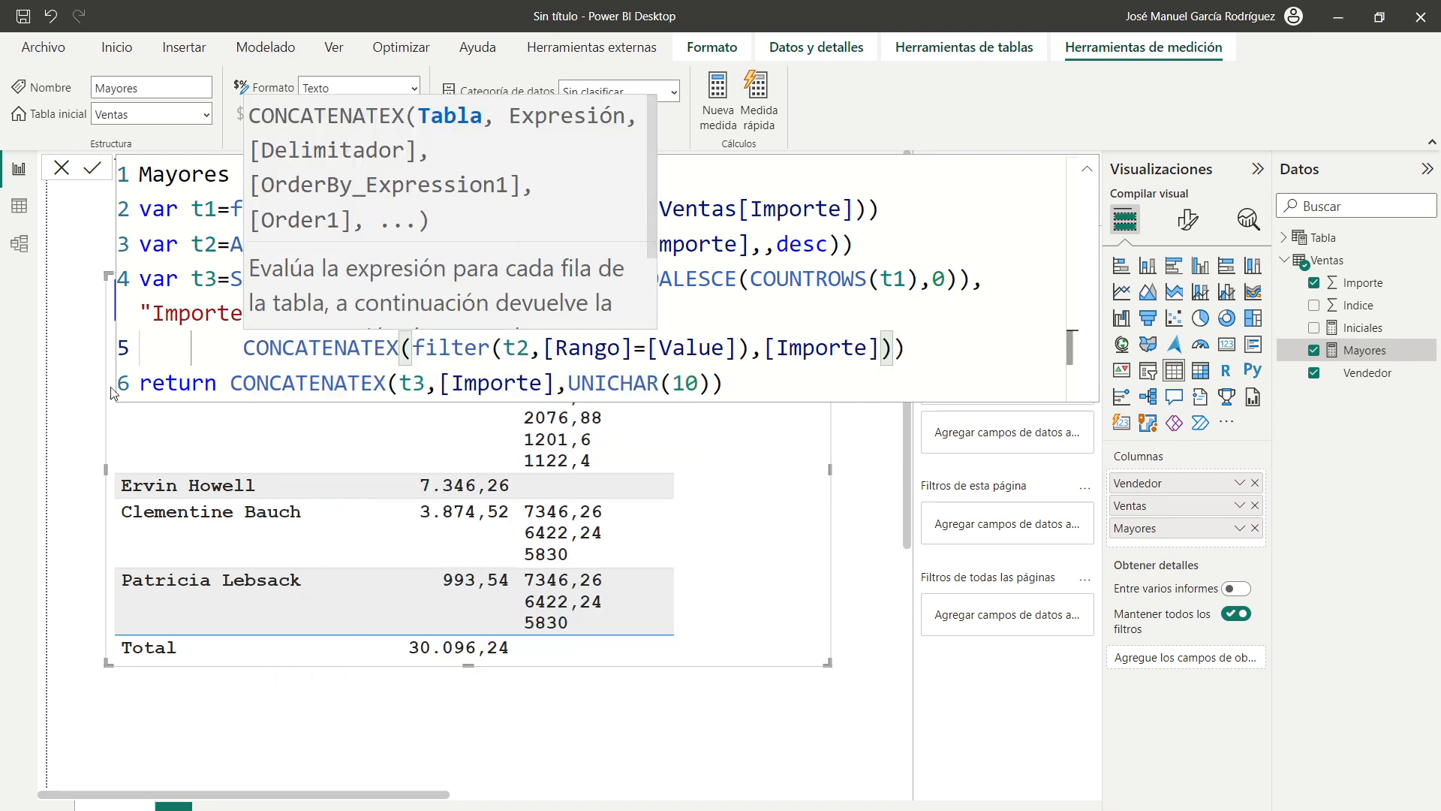
In variable t3, move the CONCATENATEX expression to its own line and prefix [Importe] with [Iniciales]&": "&.
left_click_drag(414, 350, 725, 350)
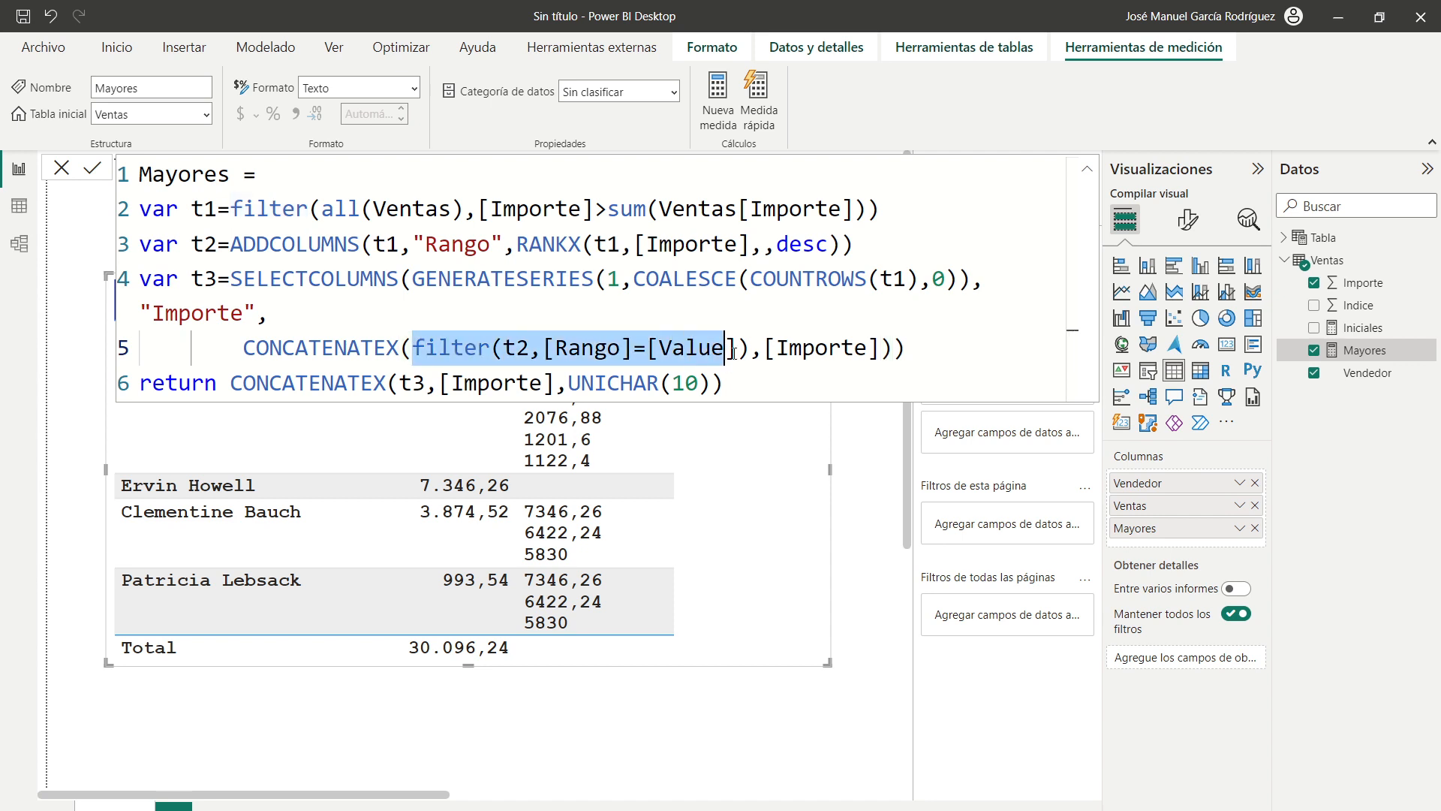
left_click(767, 346)
key("shift+Return")
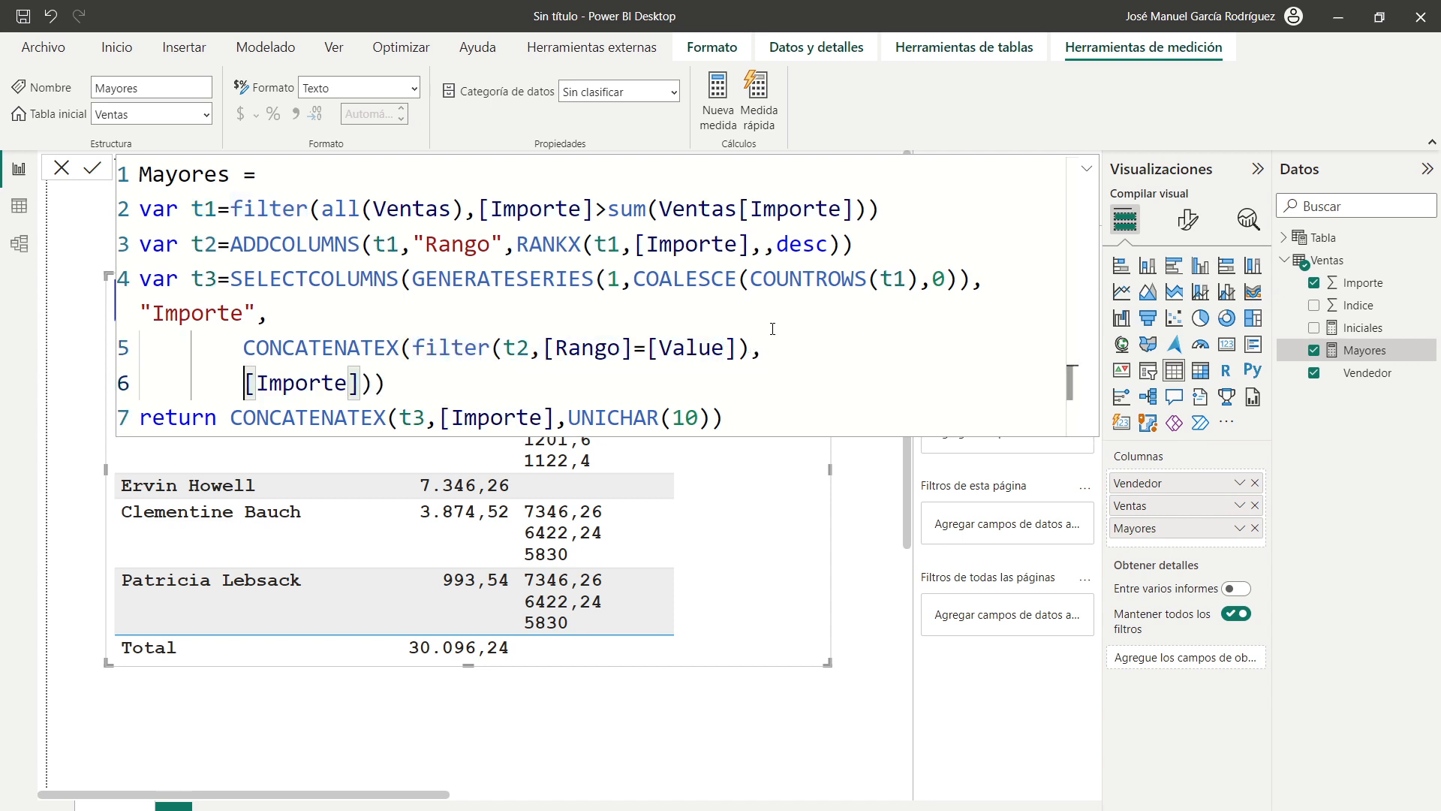
type("[ini")
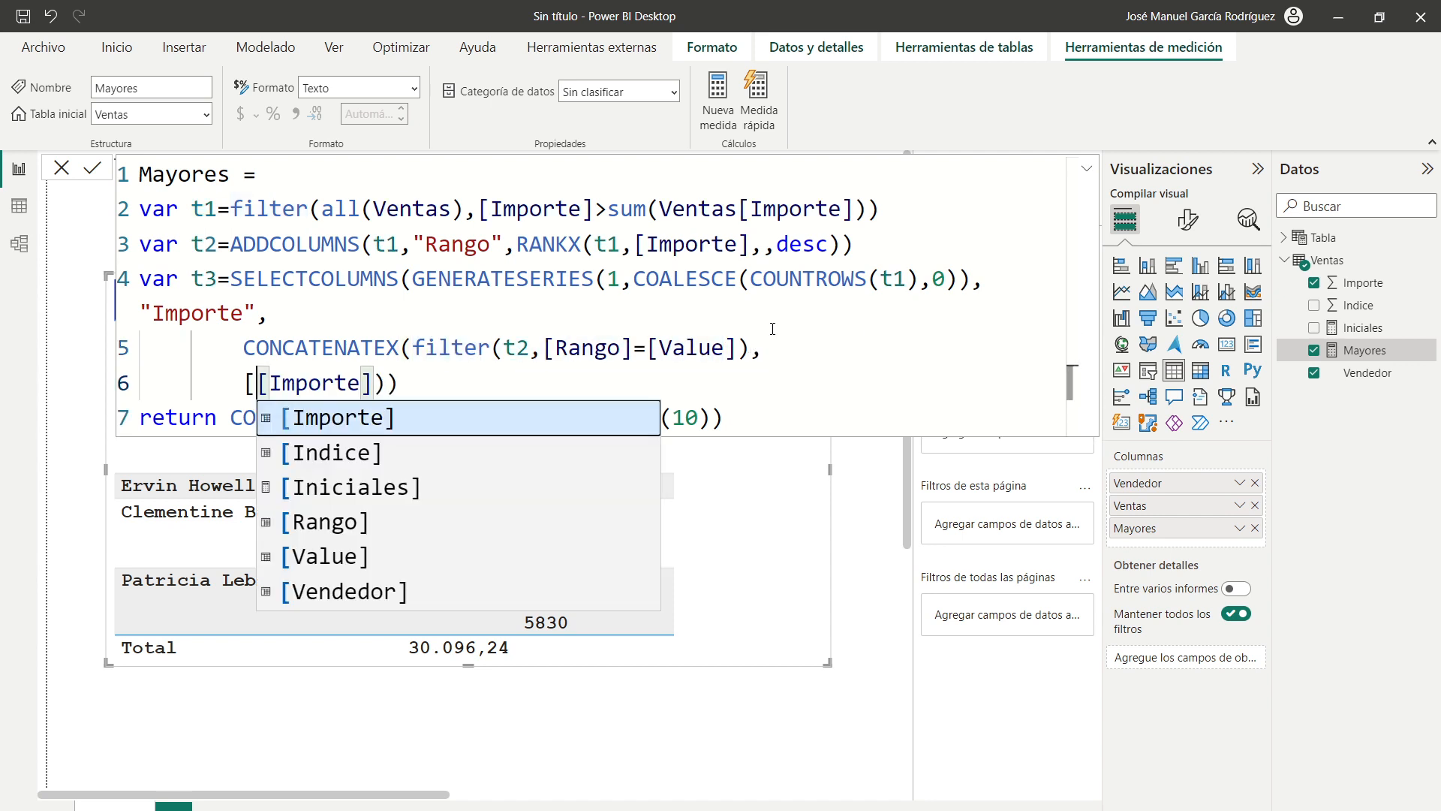
key("Tab")
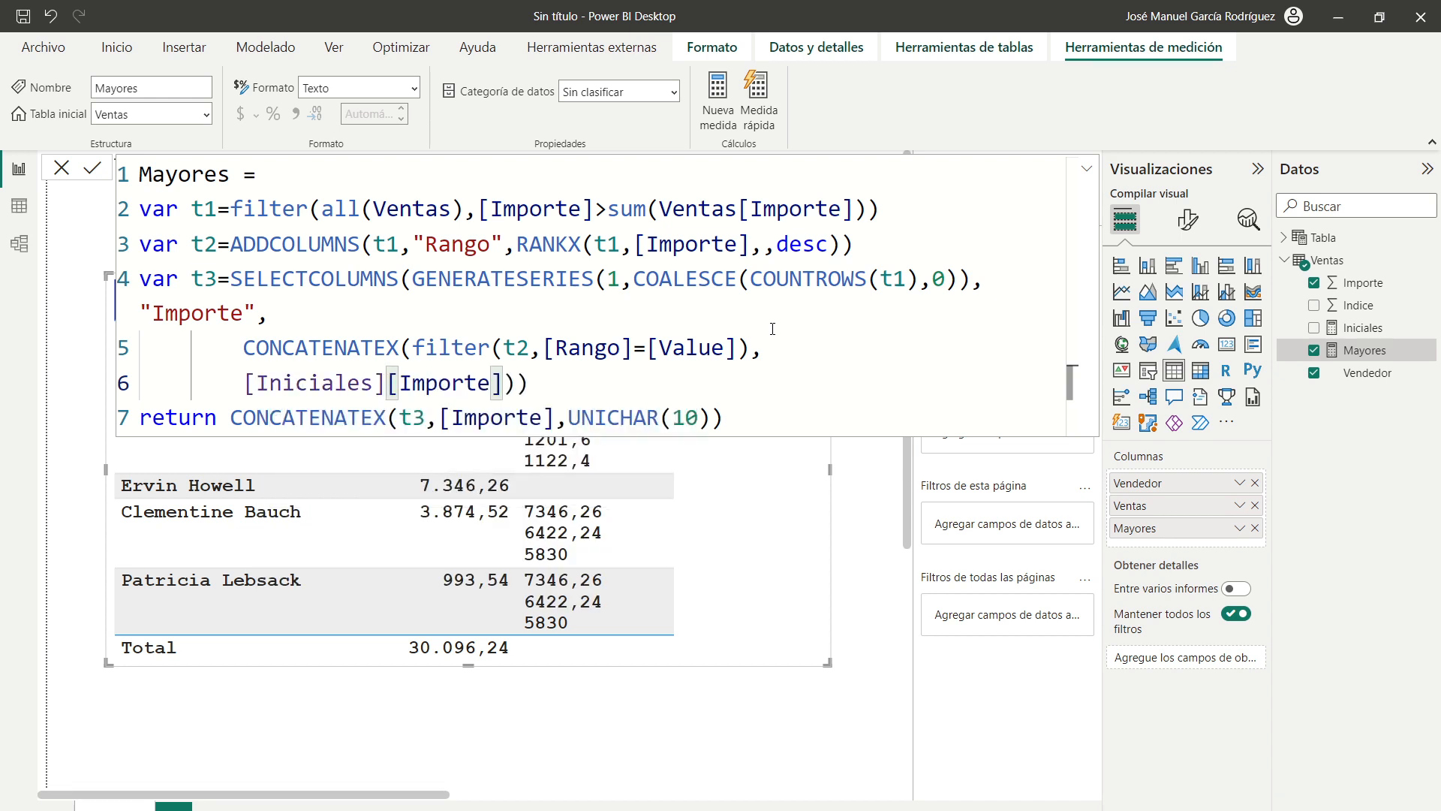
type("&")
type("\": \"")
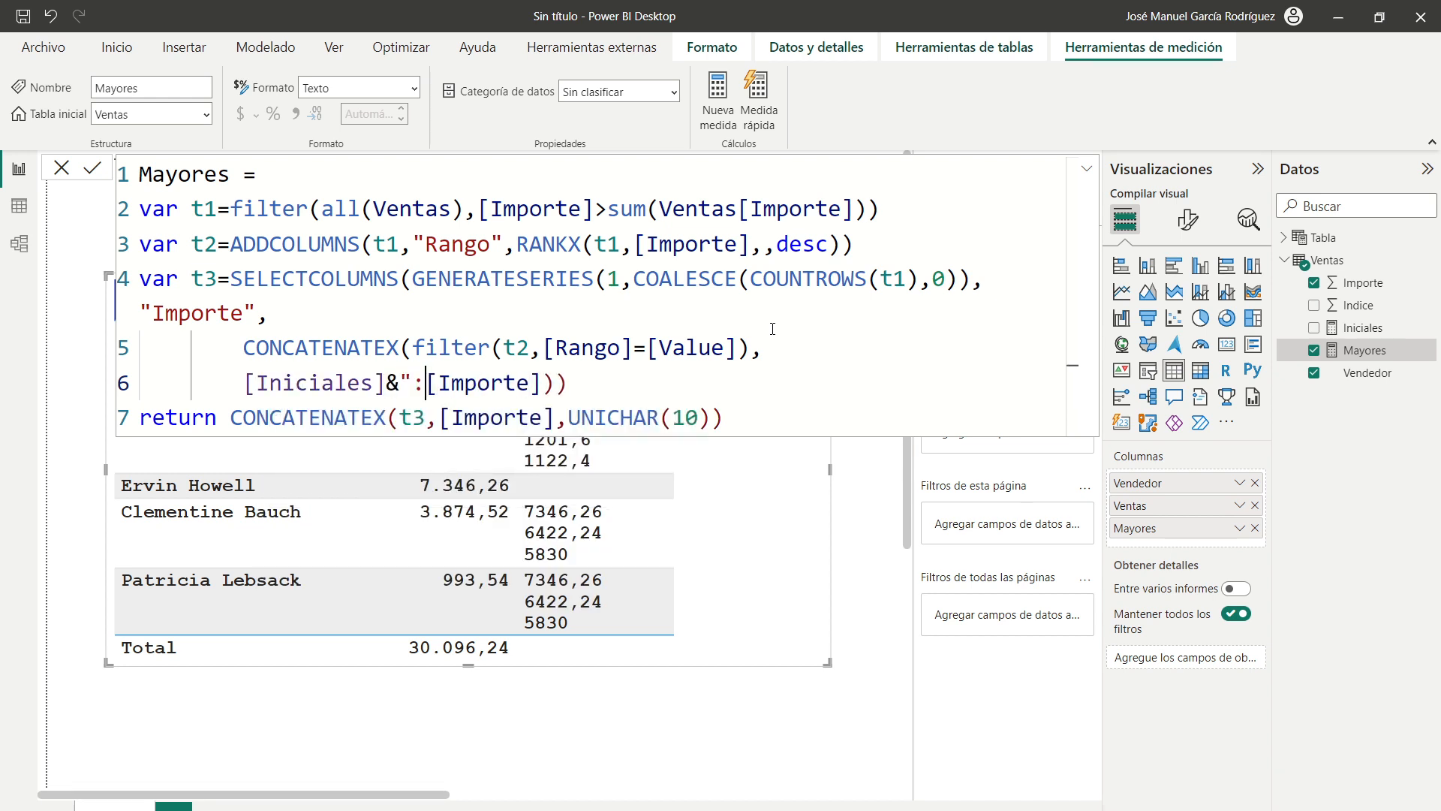
type("&")
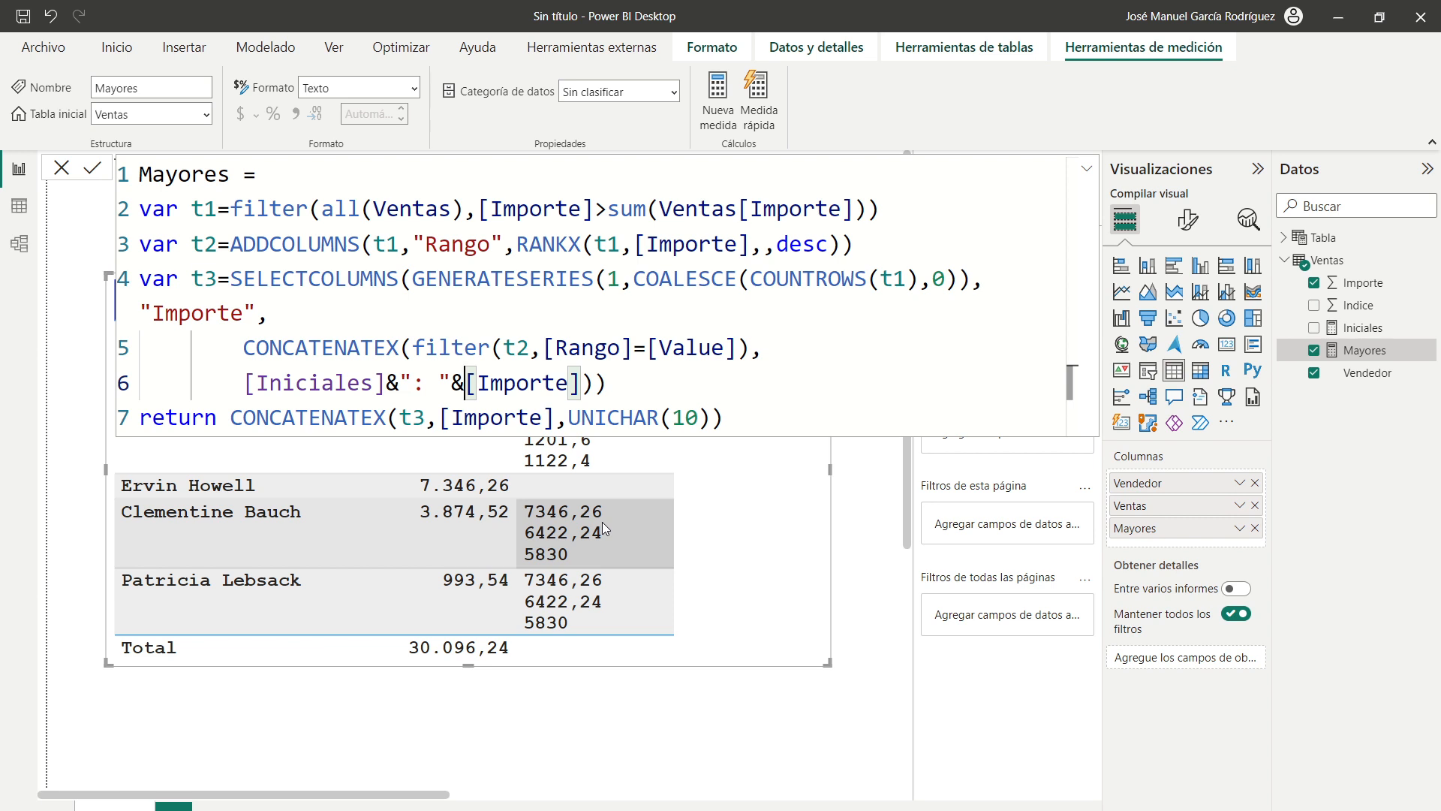
Wrap [Importe] in a format function with the "Currency" format in variable t3 and commit the Mayores formula.
type("format(")
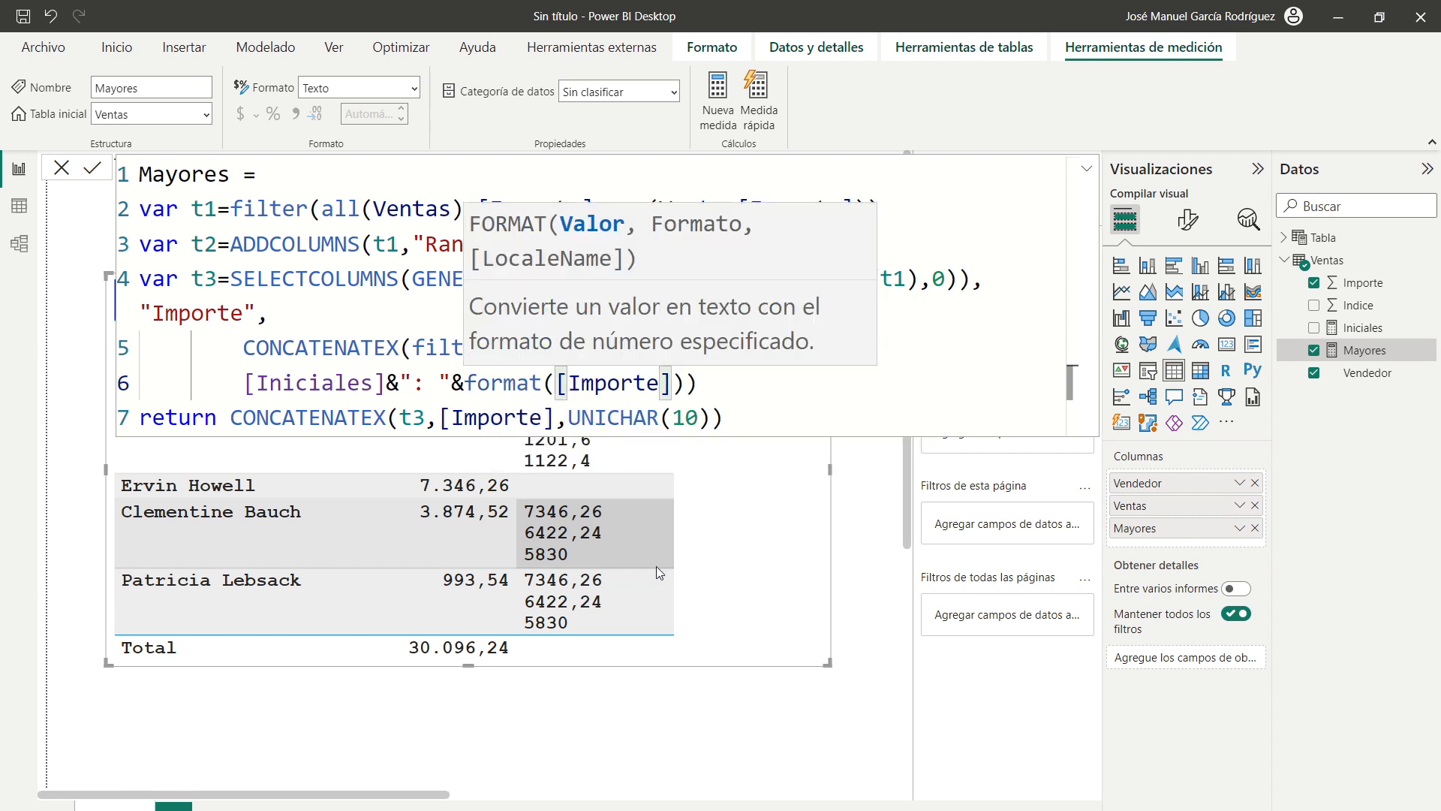
left_click(685, 381)
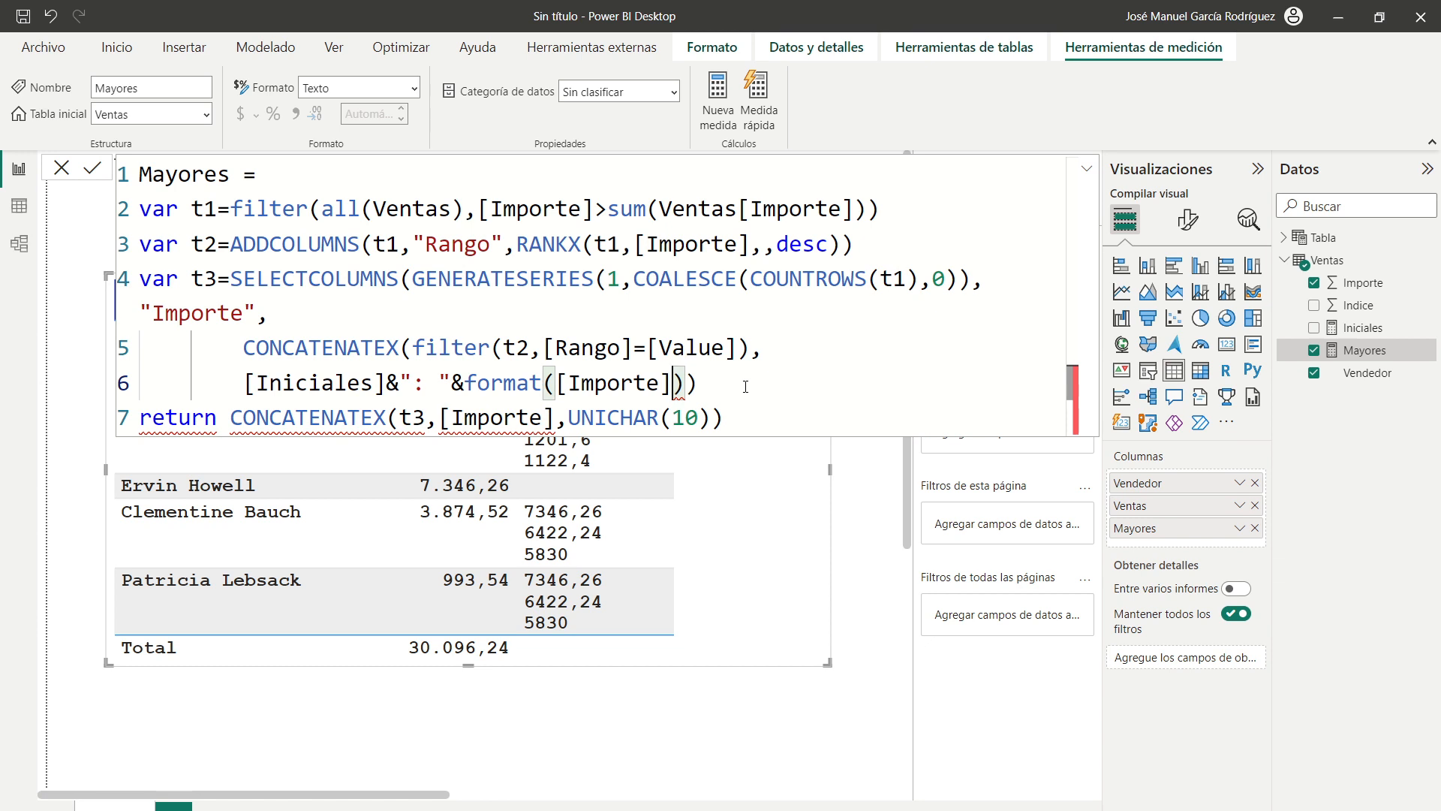
type(",\"C")
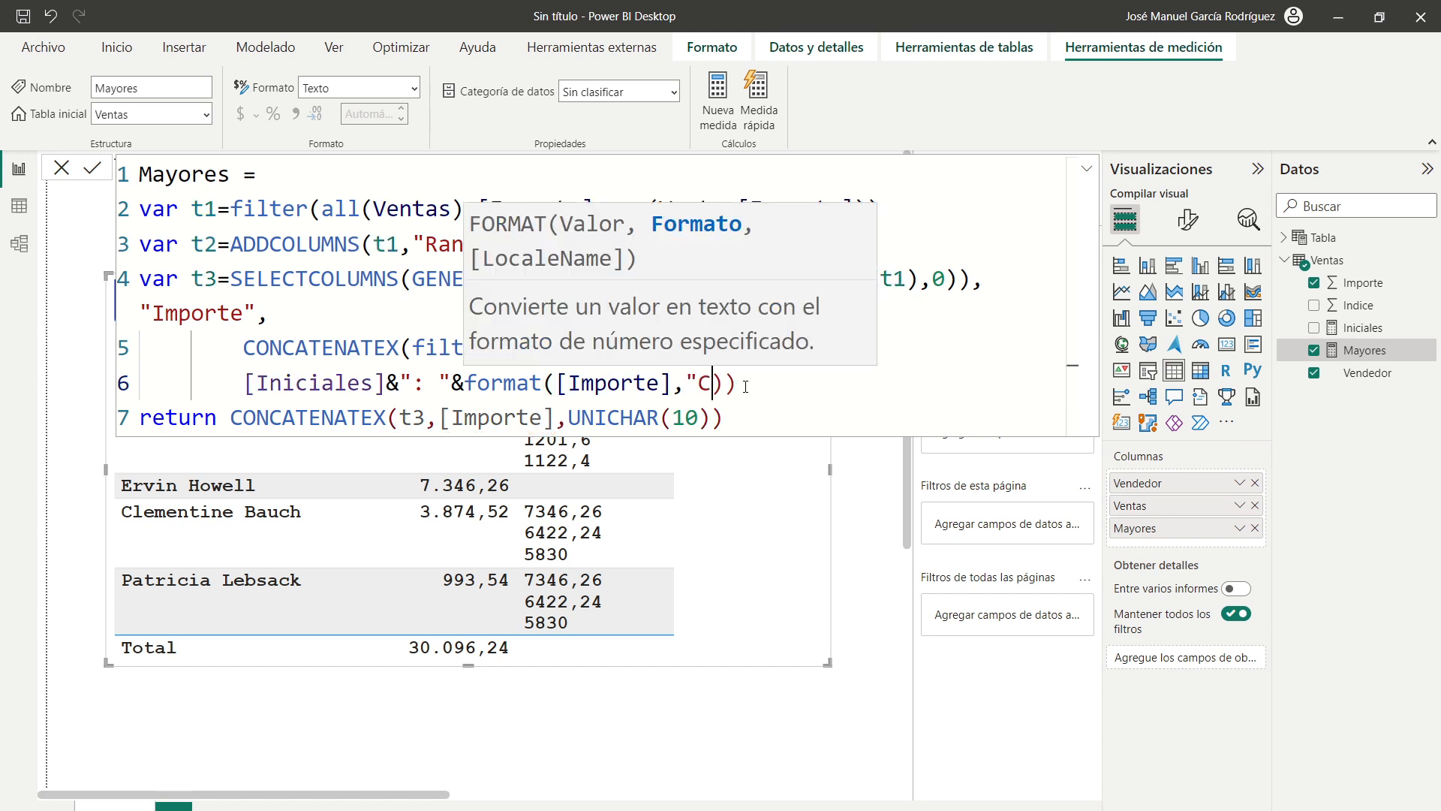
type("urrency\"")
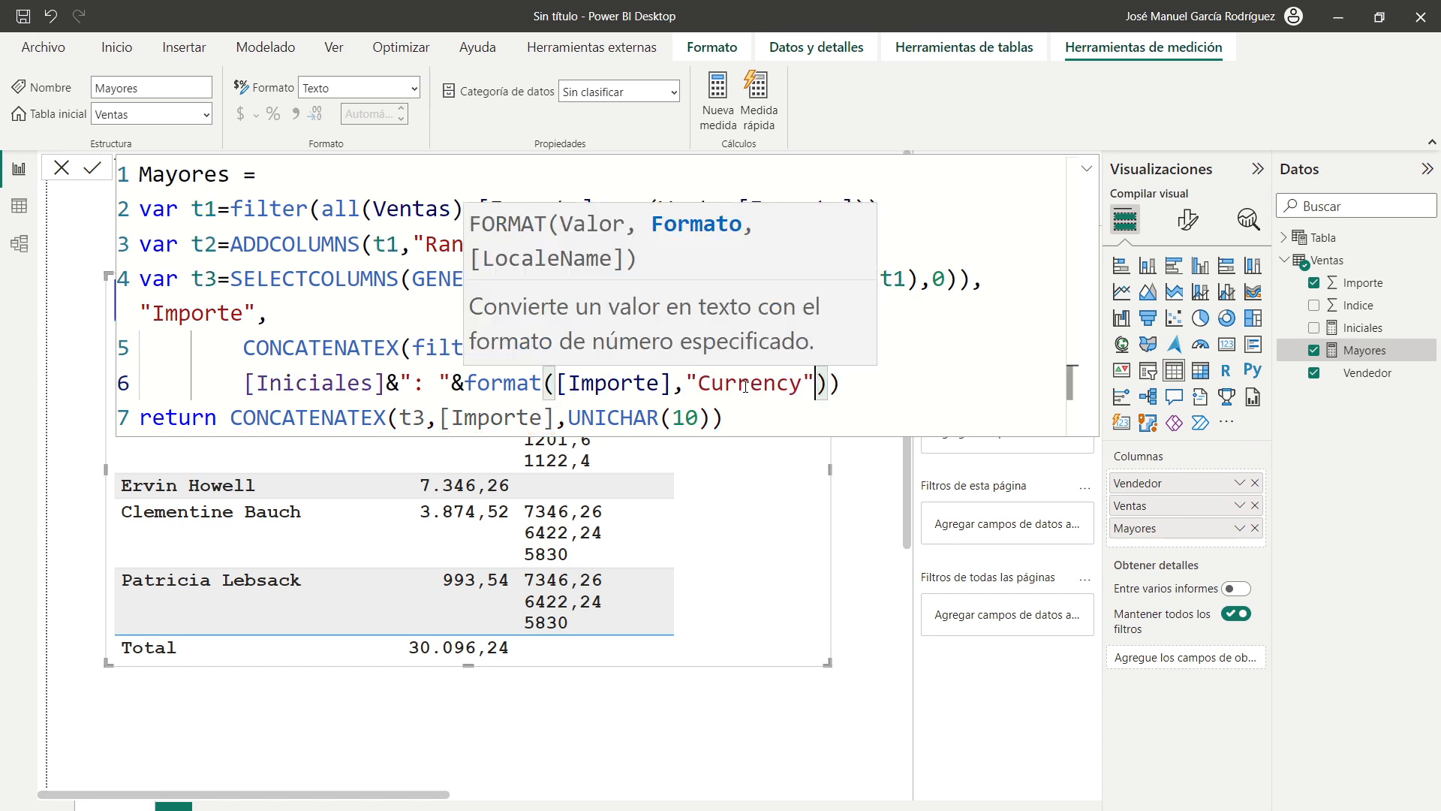
type(")")
key("Up")
key("Left")
key("Left")
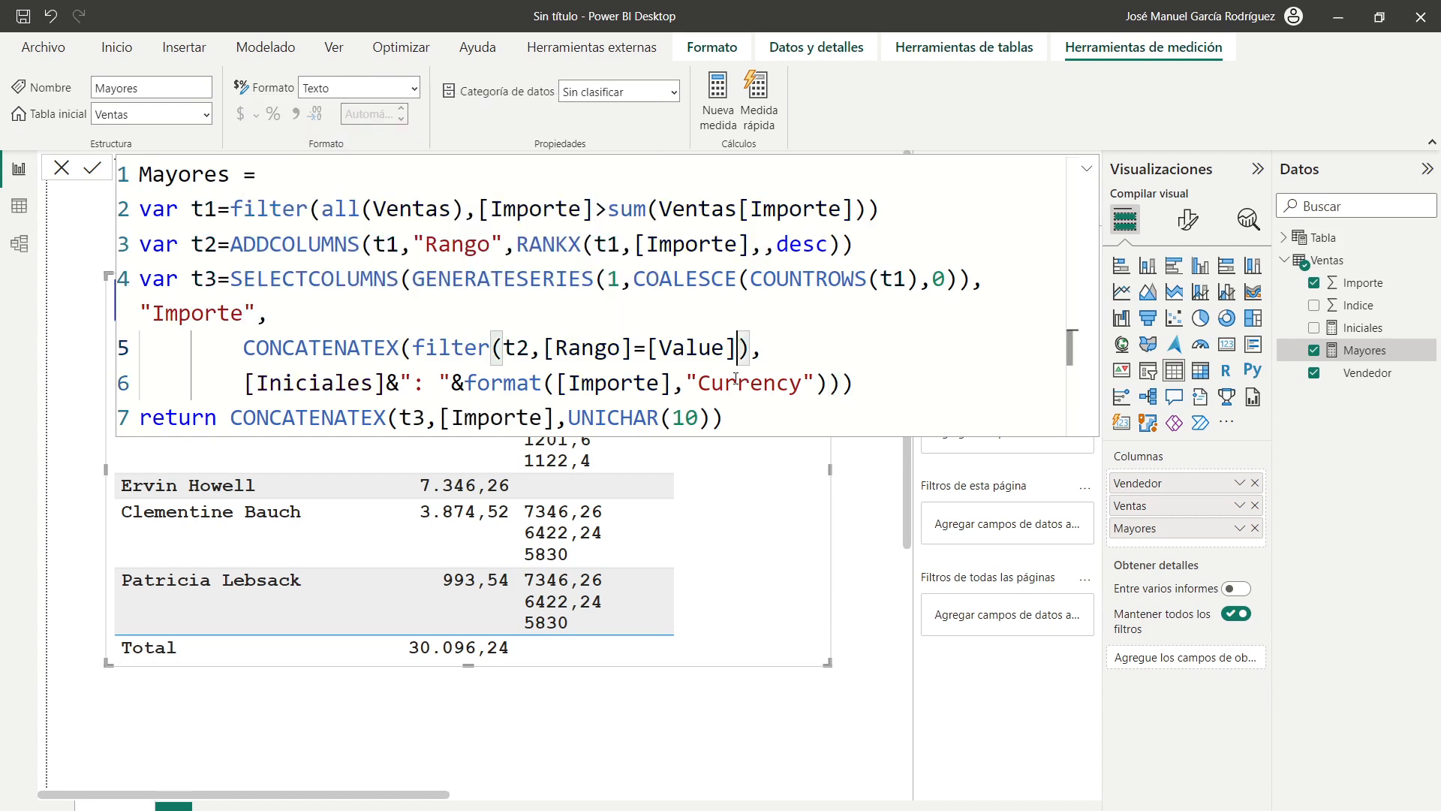
double_click(735, 379)
left_click(737, 381)
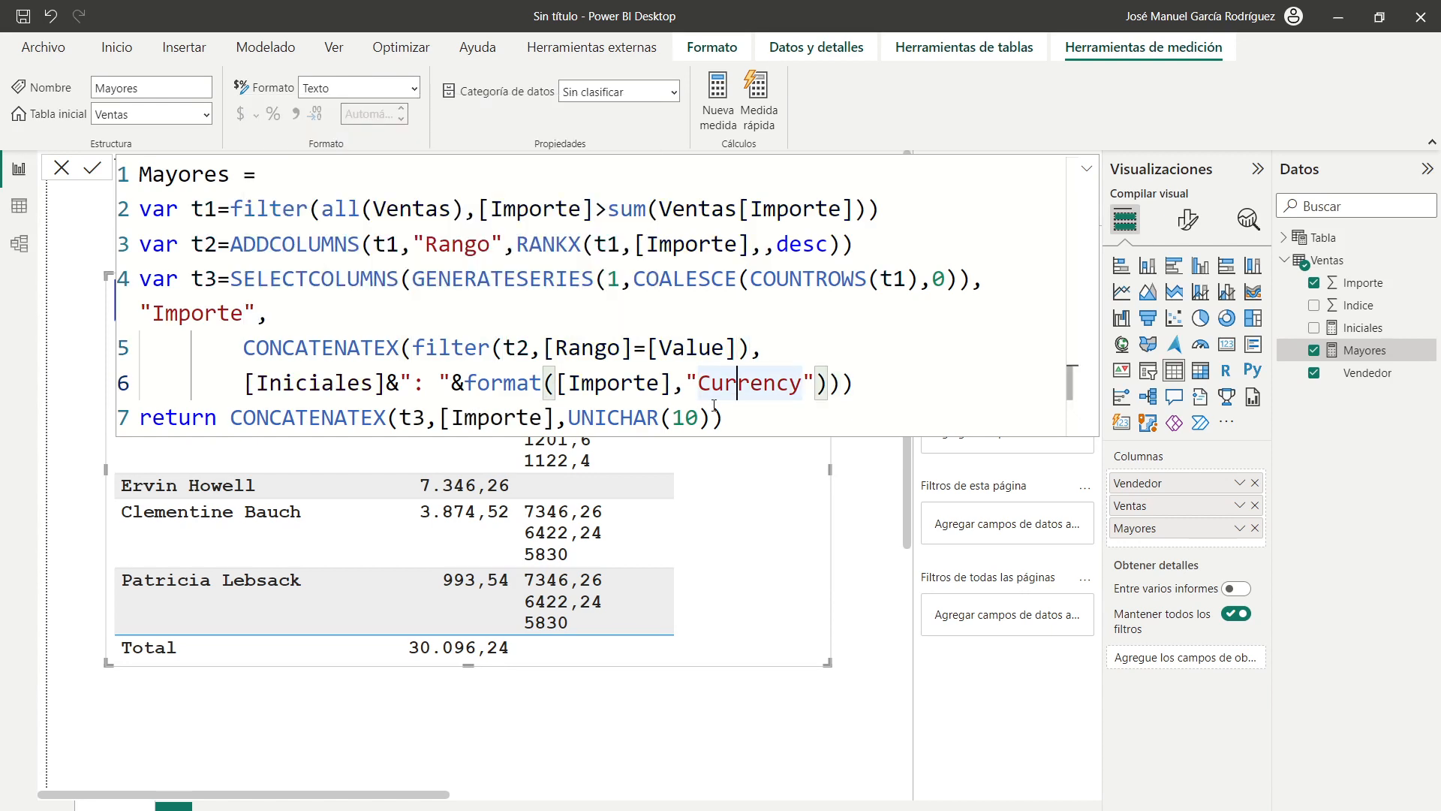
left_click(715, 411)
key("Return")
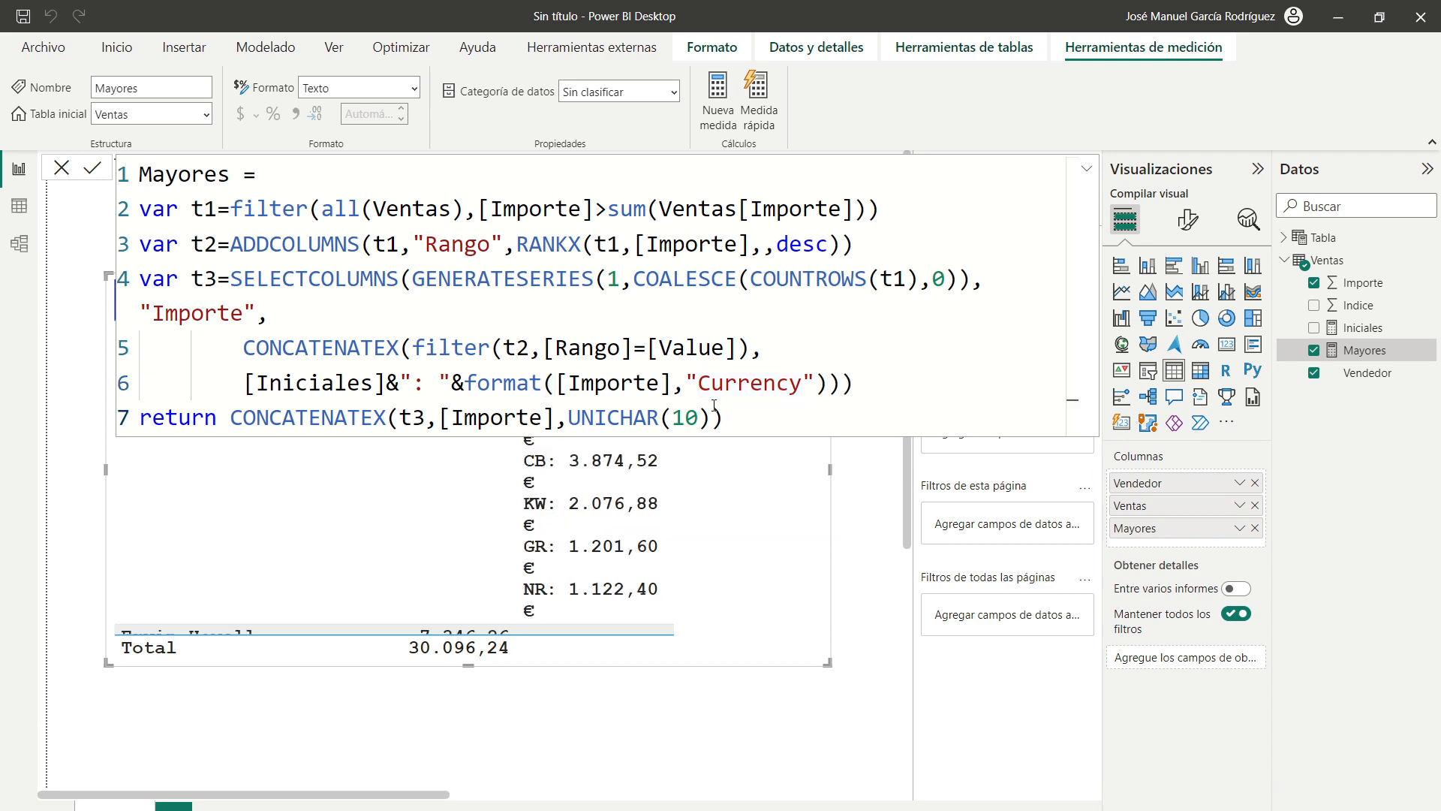
Close the formula editor, widen the table visual's Mayores column to fit each entry on one line, and check the rows.
left_click(874, 508)
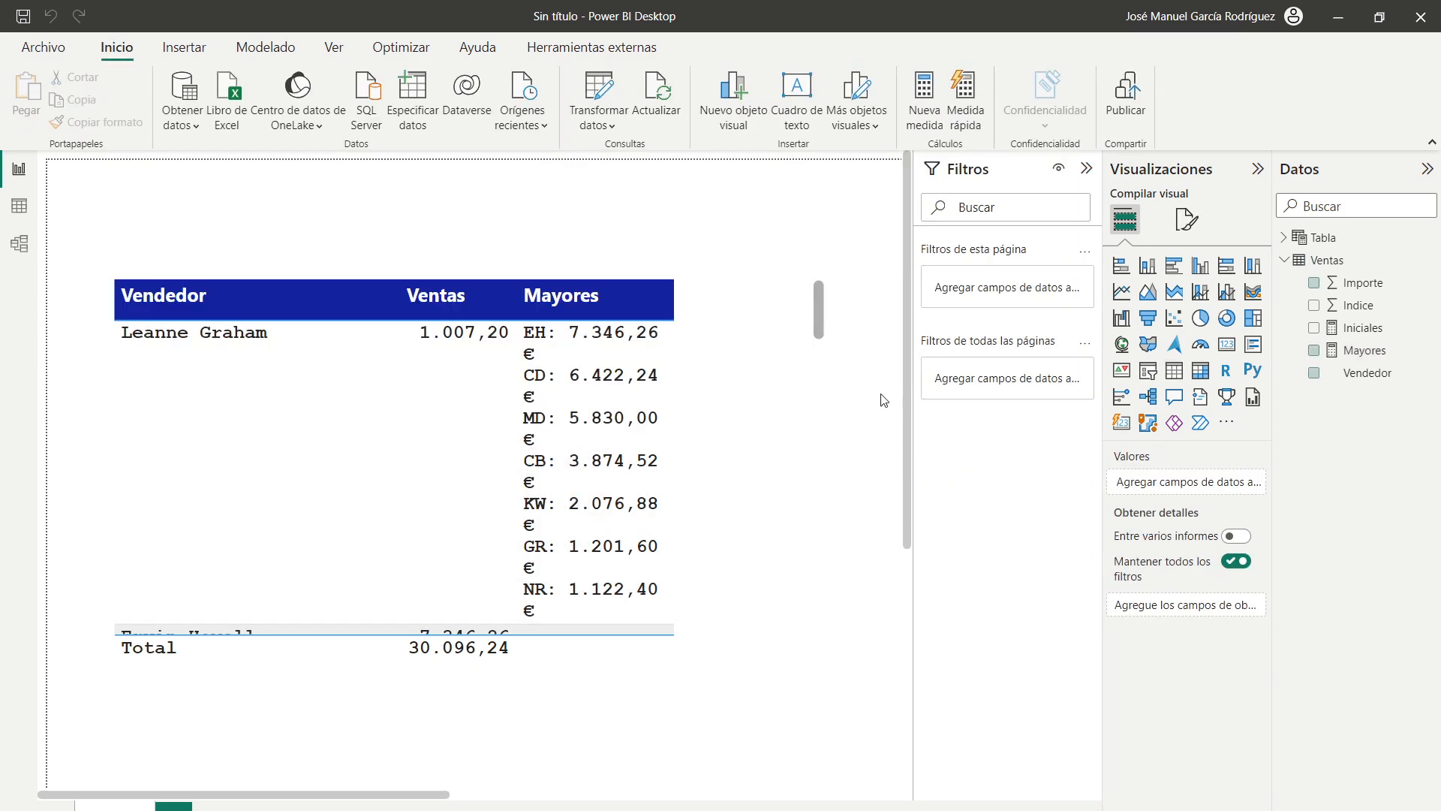
left_click_drag(674, 297, 757, 294)
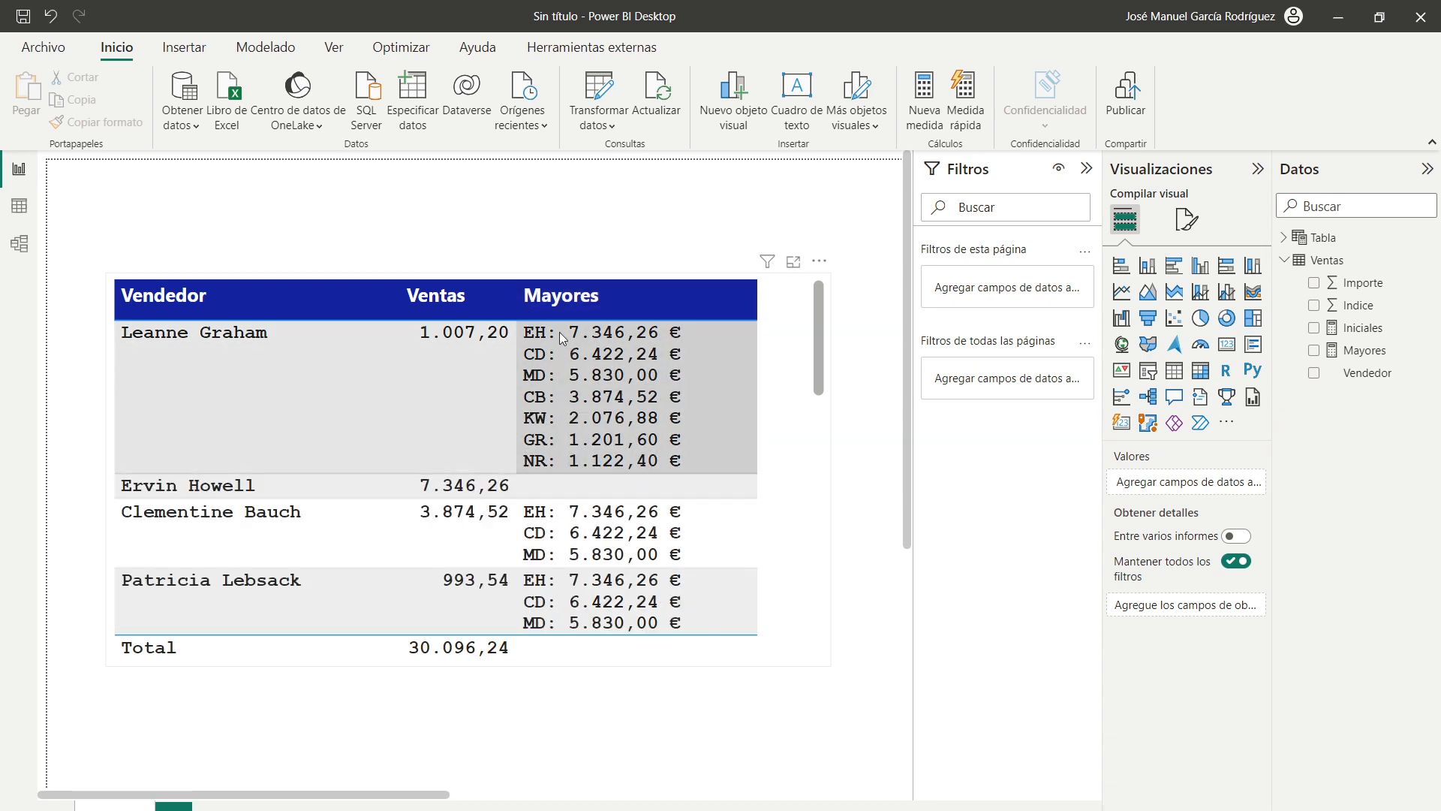
scroll(646, 525, "down", 10)
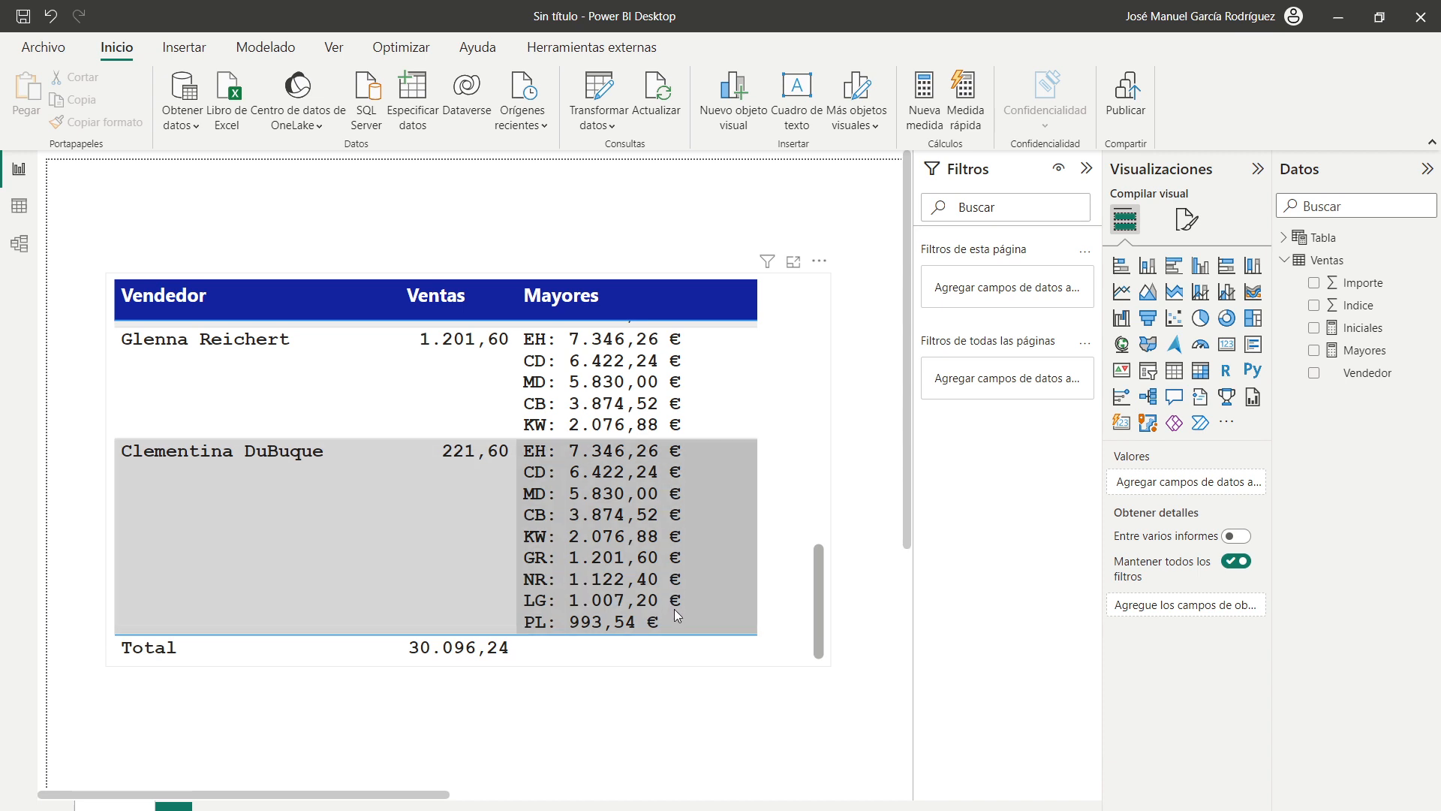
scroll(674, 609, "up", 10)
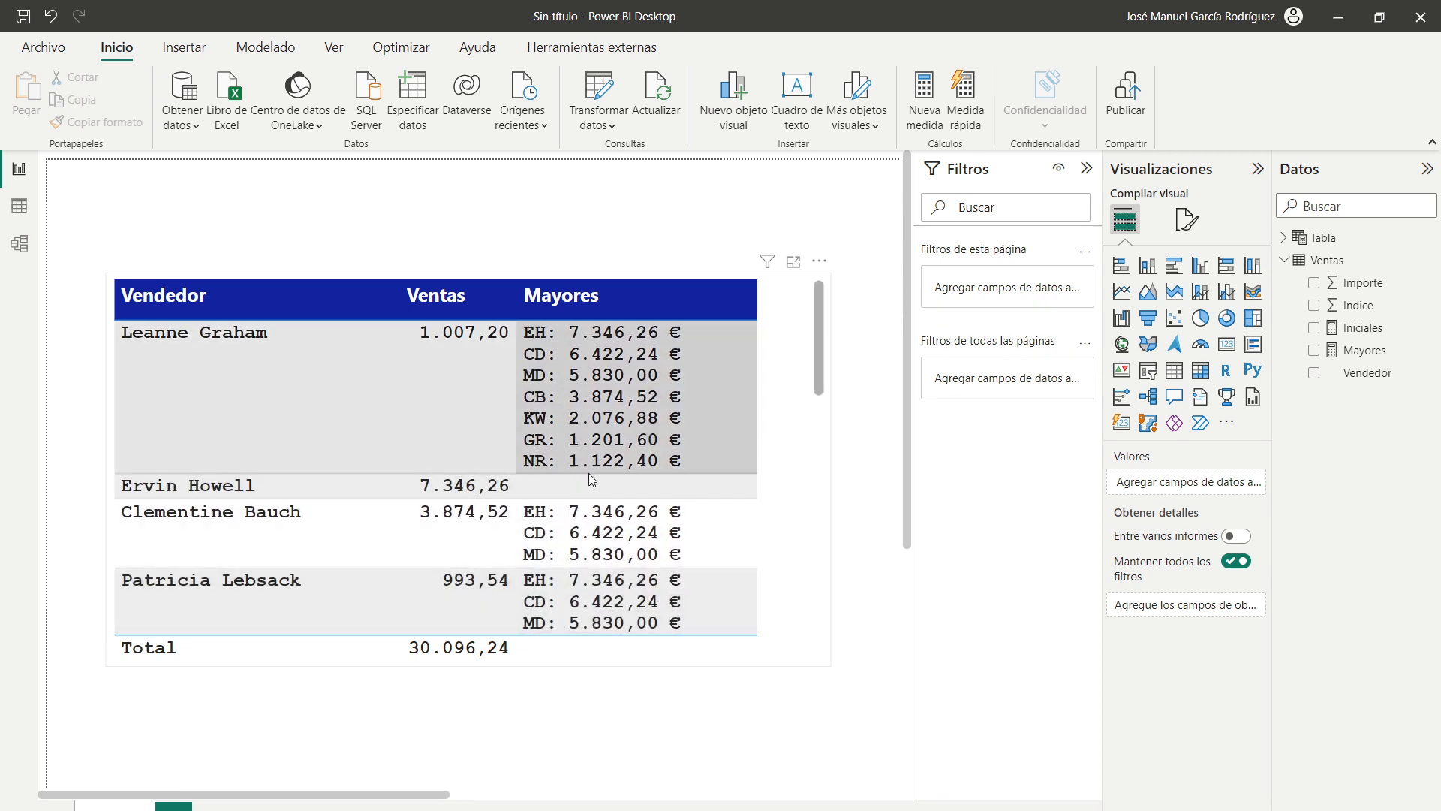
Add the variable m=COUNTROWS(t1) after t2 in the Mayores measure and use m inside t3's COALESCE.
left_click(1364, 353)
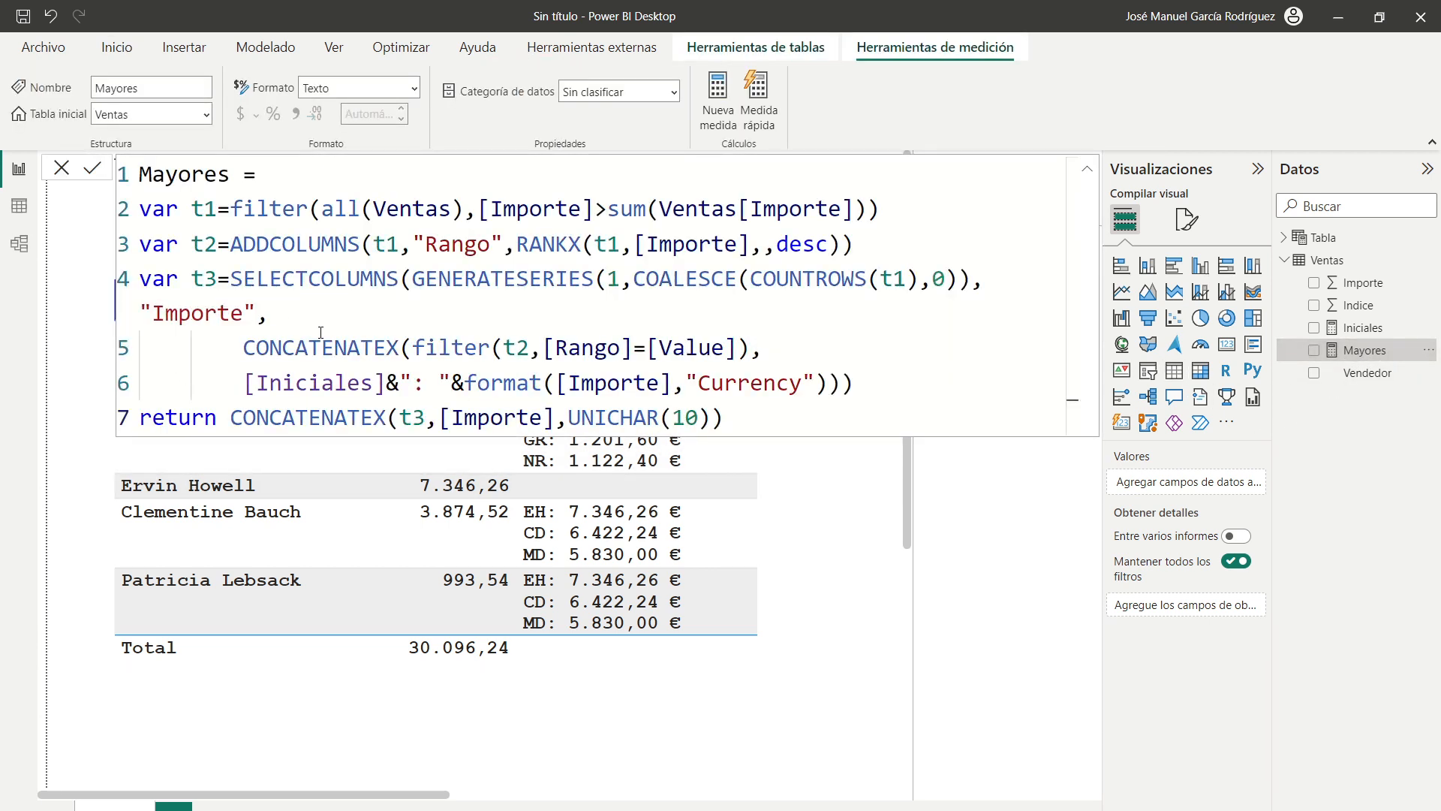
left_click(873, 253)
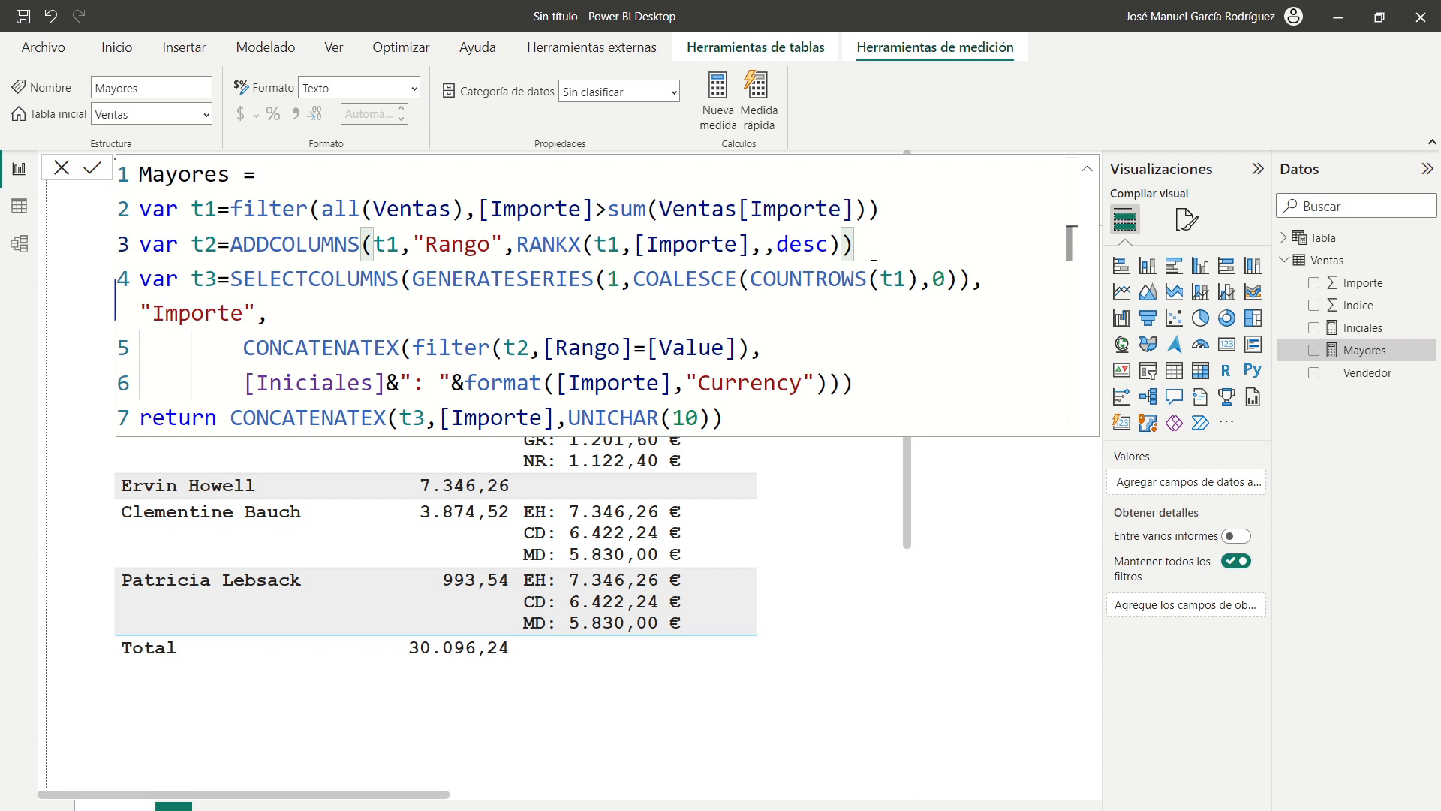
key("Return")
type("var ")
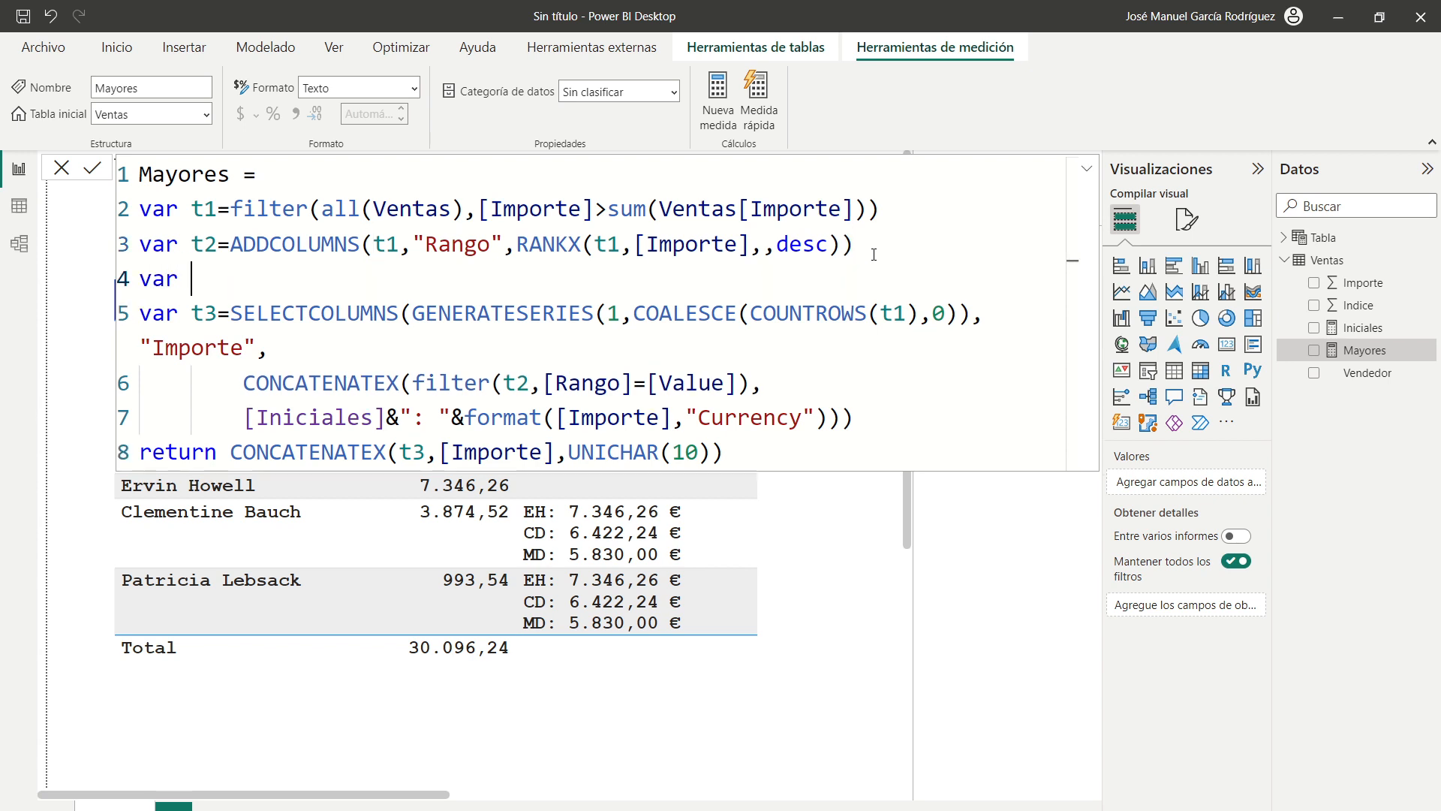
type("m=")
left_click_drag(752, 313, 915, 312)
key("ctrl+c")
key("BackSpace")
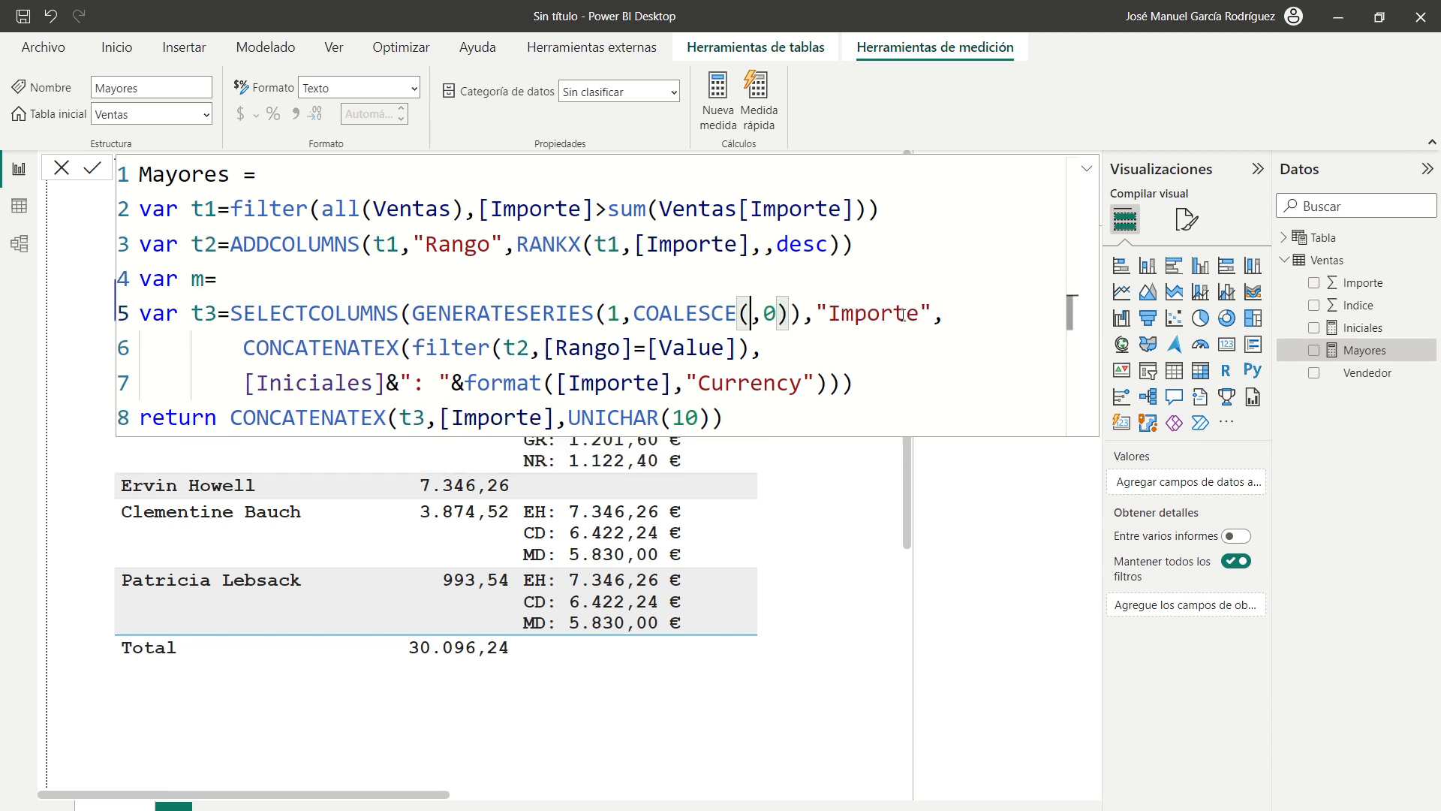
type("m")
left_click(299, 277)
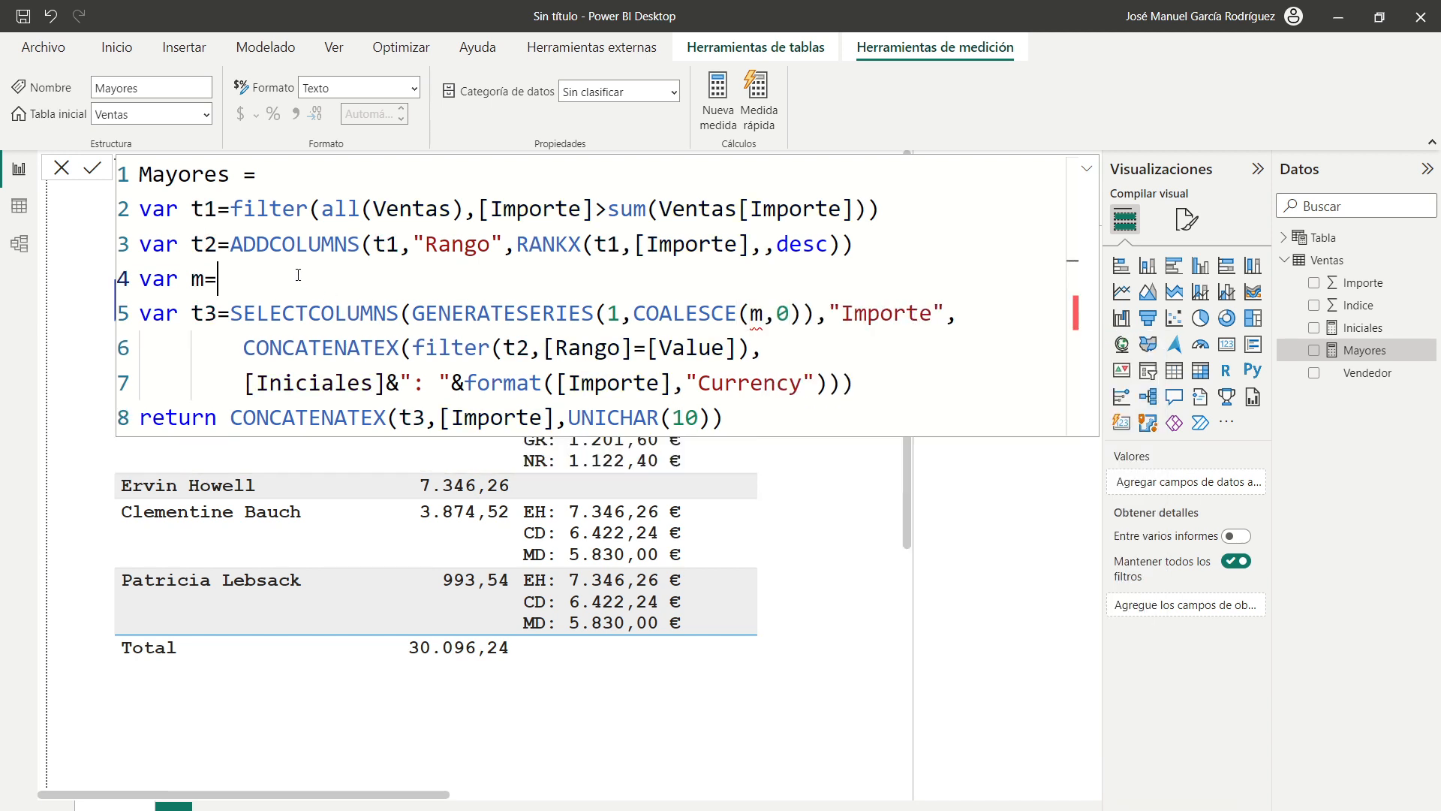
key("ctrl+v")
Append a line break to the Mayores return expression with &UNICHAR(10)&.
left_click(824, 398)
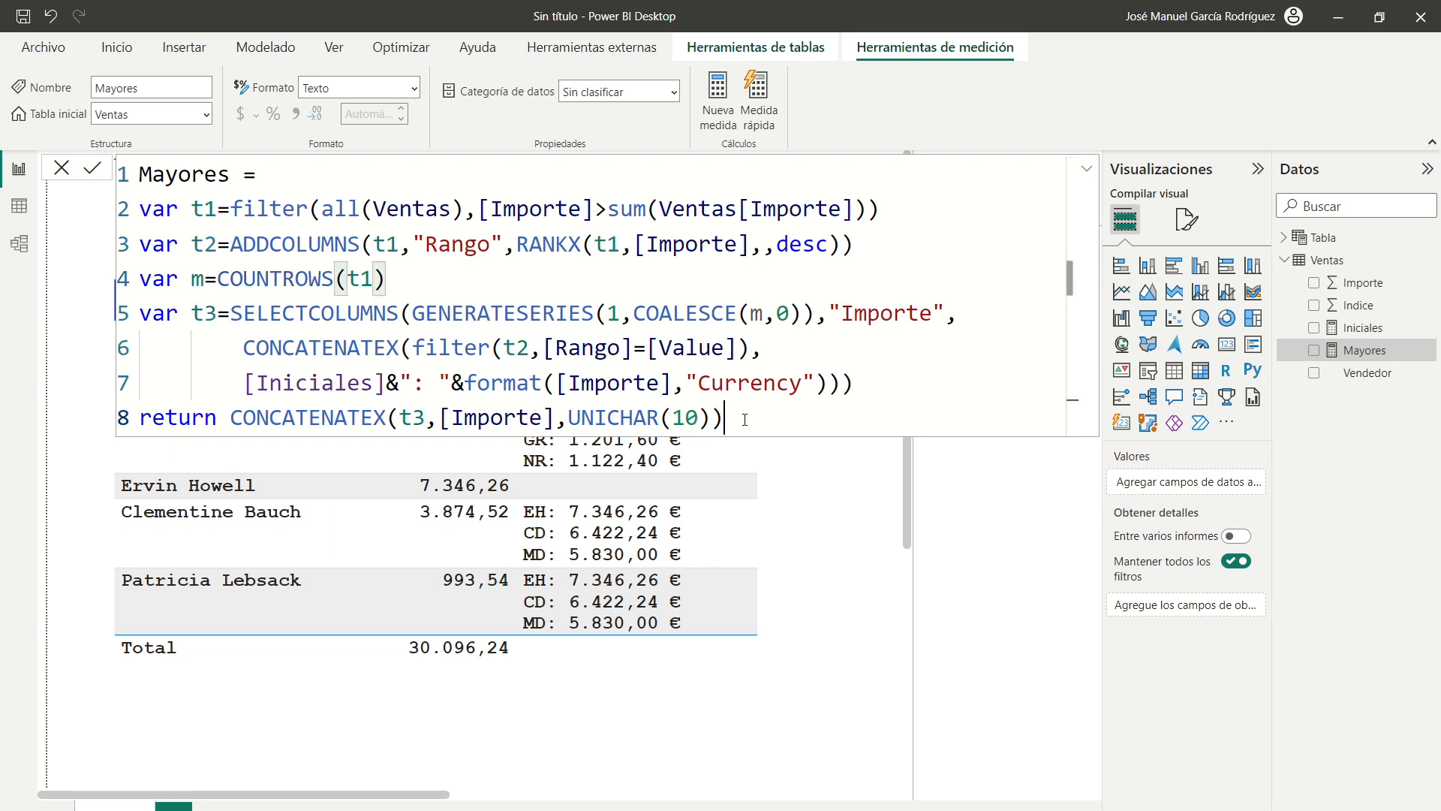
type("&uni")
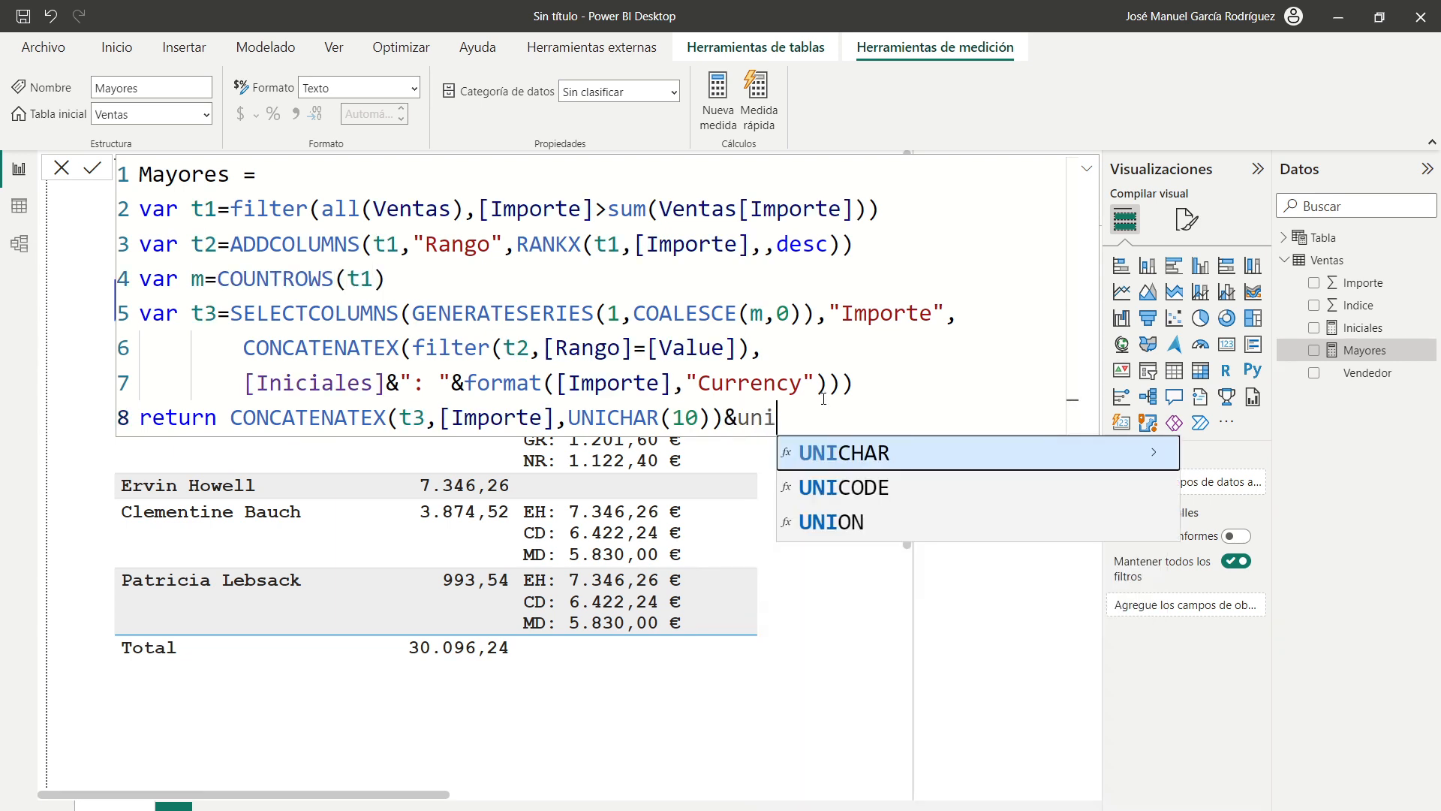
key("Tab")
type("10)&")
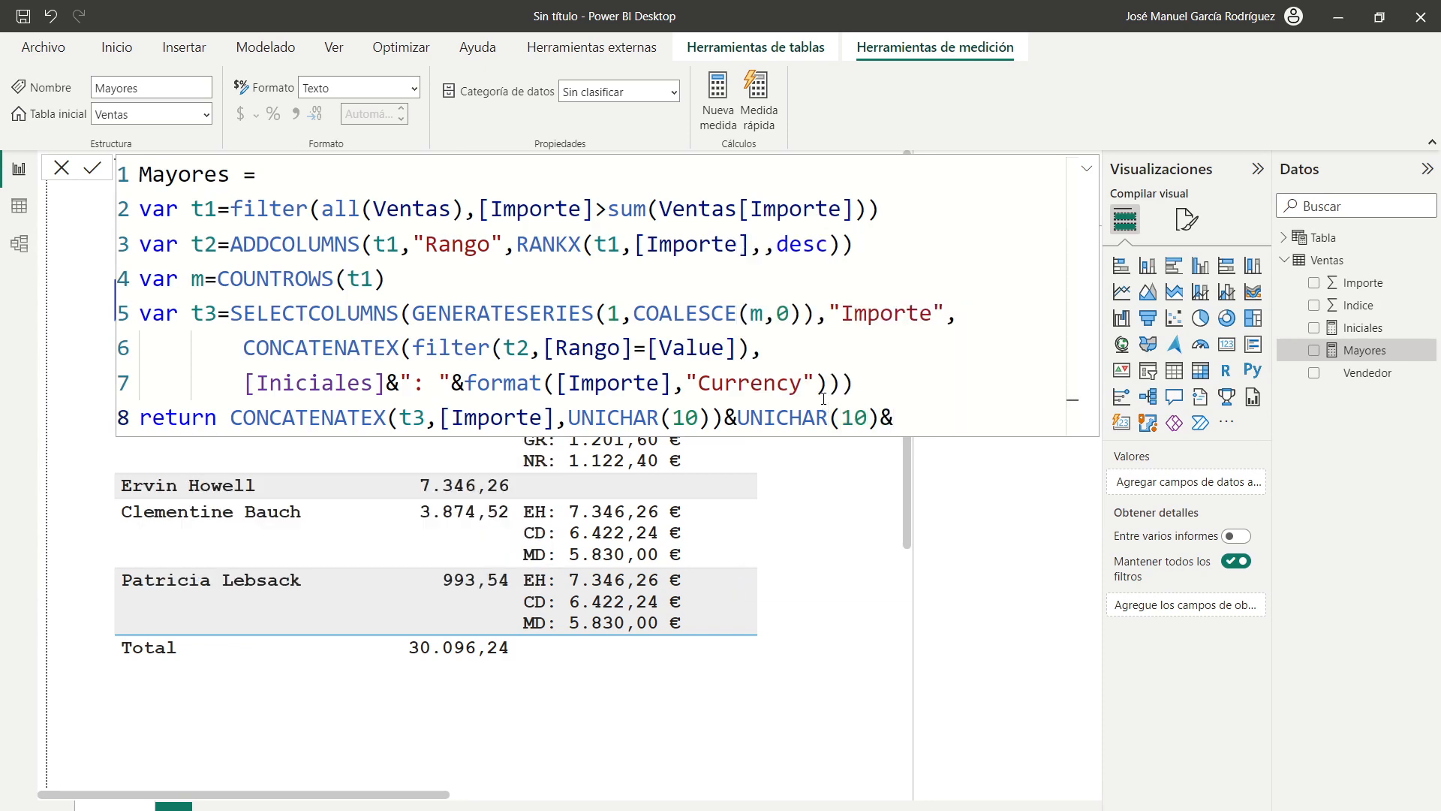
Continue the return expression on a new indented line with REPT("=",14)&UNICHAR(10)& as a separator row.
key("shift+Return")
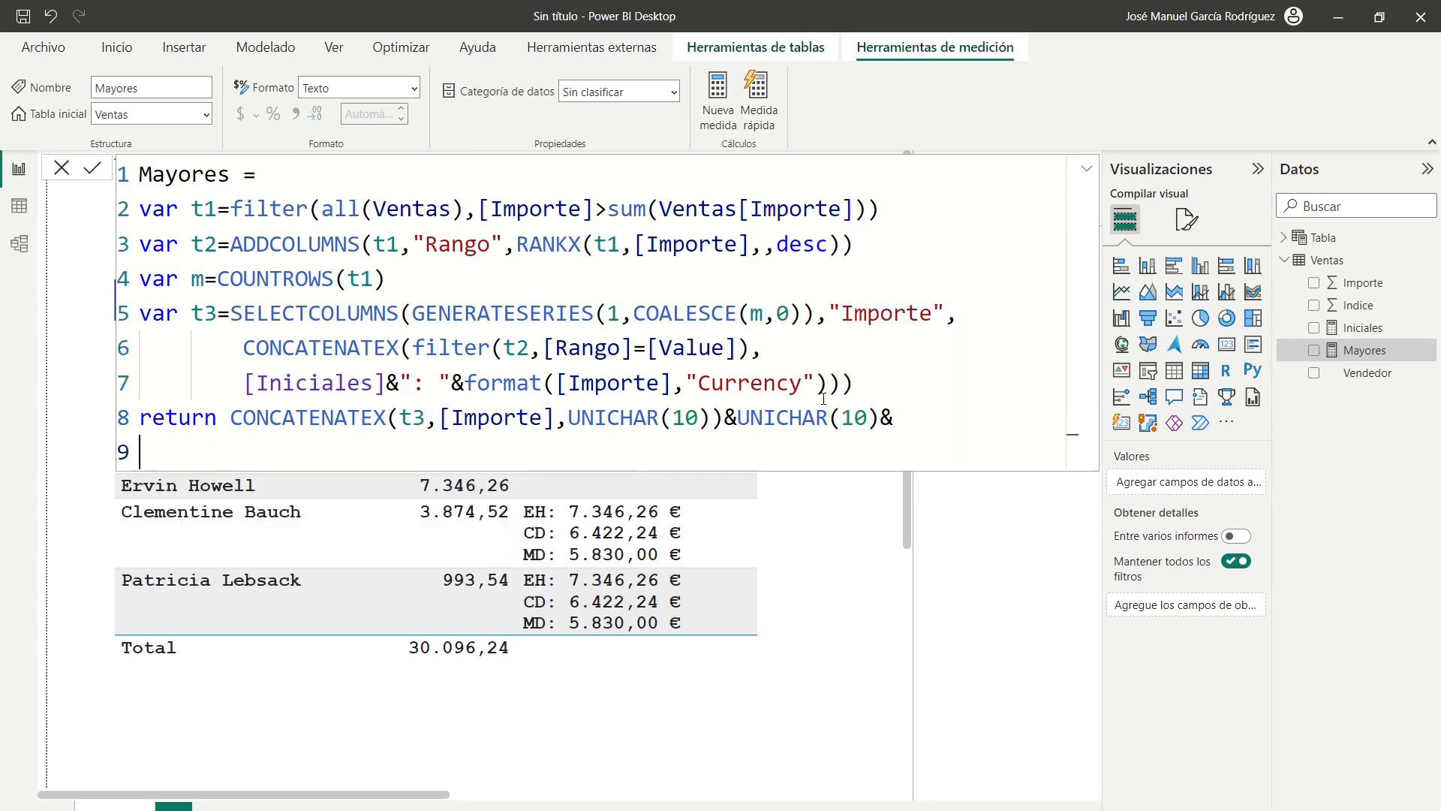
key("Tab")
key("Tab")
type("rep")
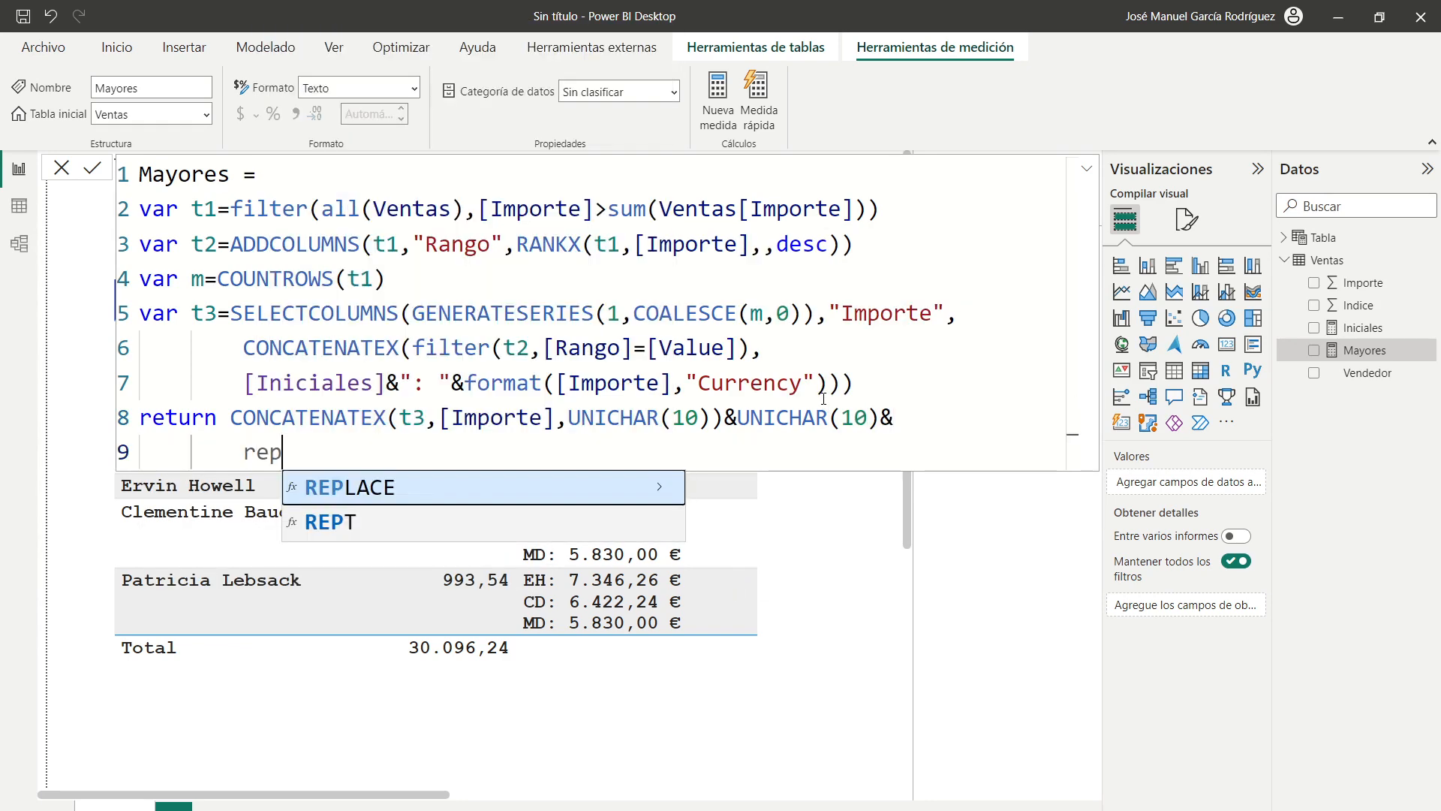
key("Tab")
key("BackSpace")
key("BackSpace")
key("BackSpace")
key("BackSpace")
key("BackSpace")
type("T")
key("Tab")
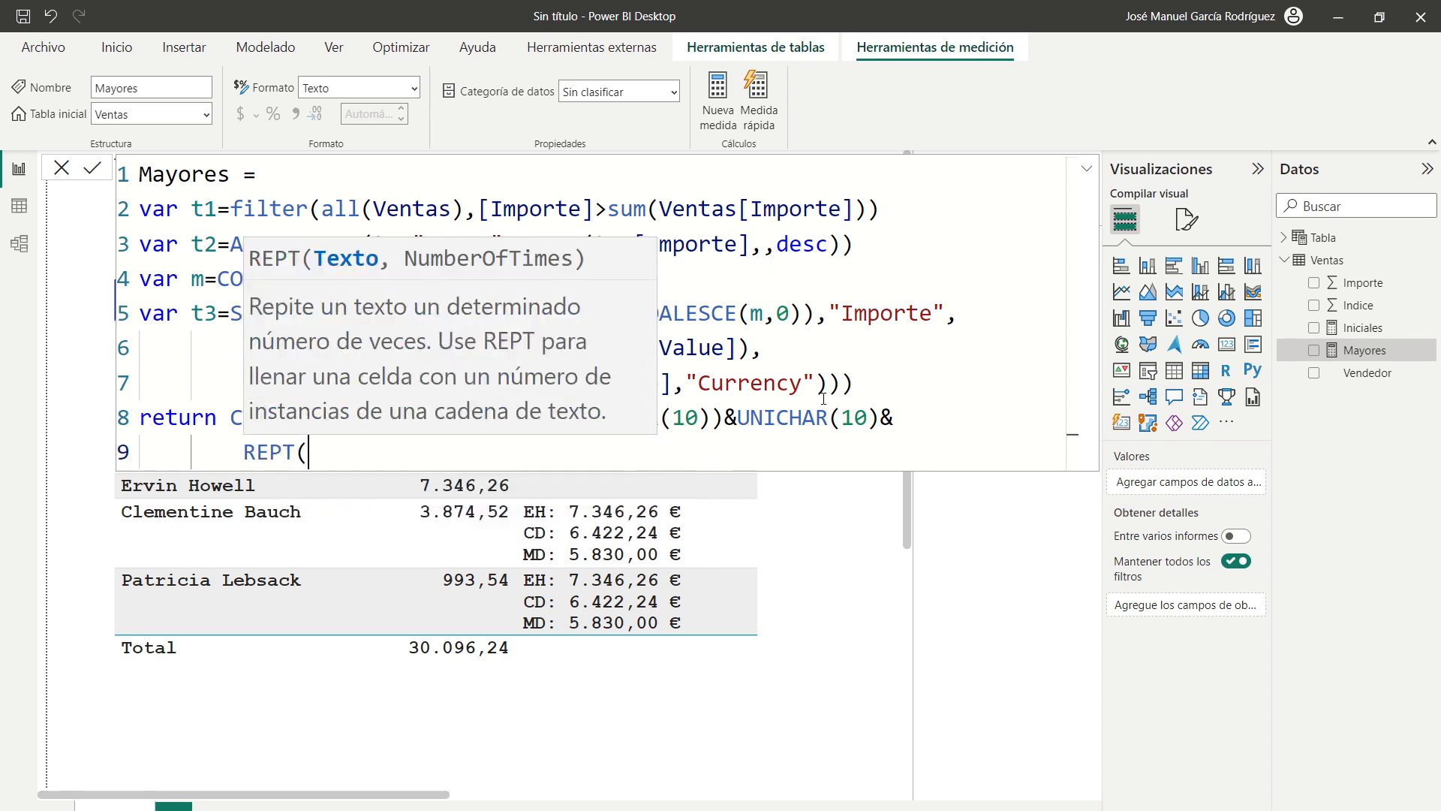
type("\"=\",15")
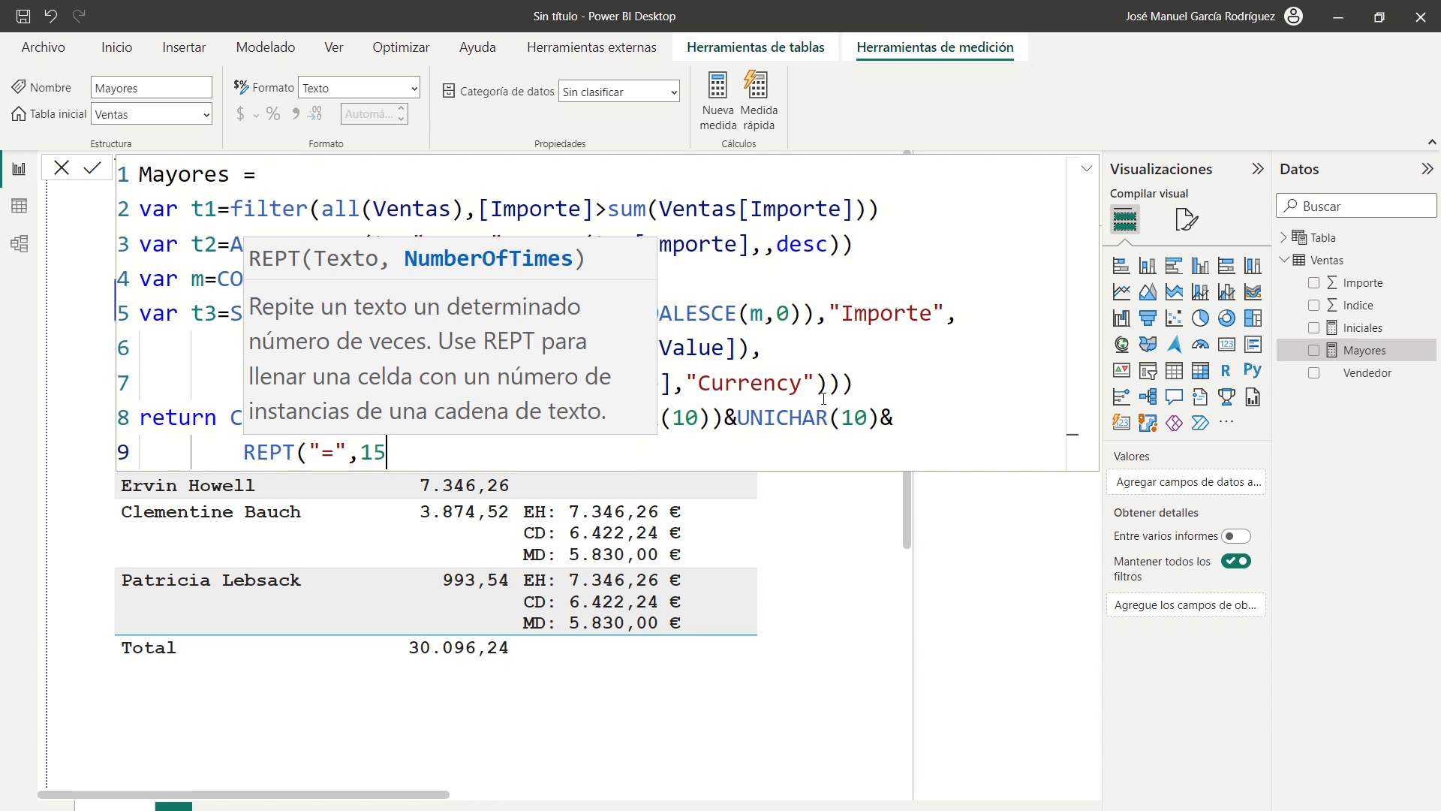
key("BackSpace")
type("4)&")
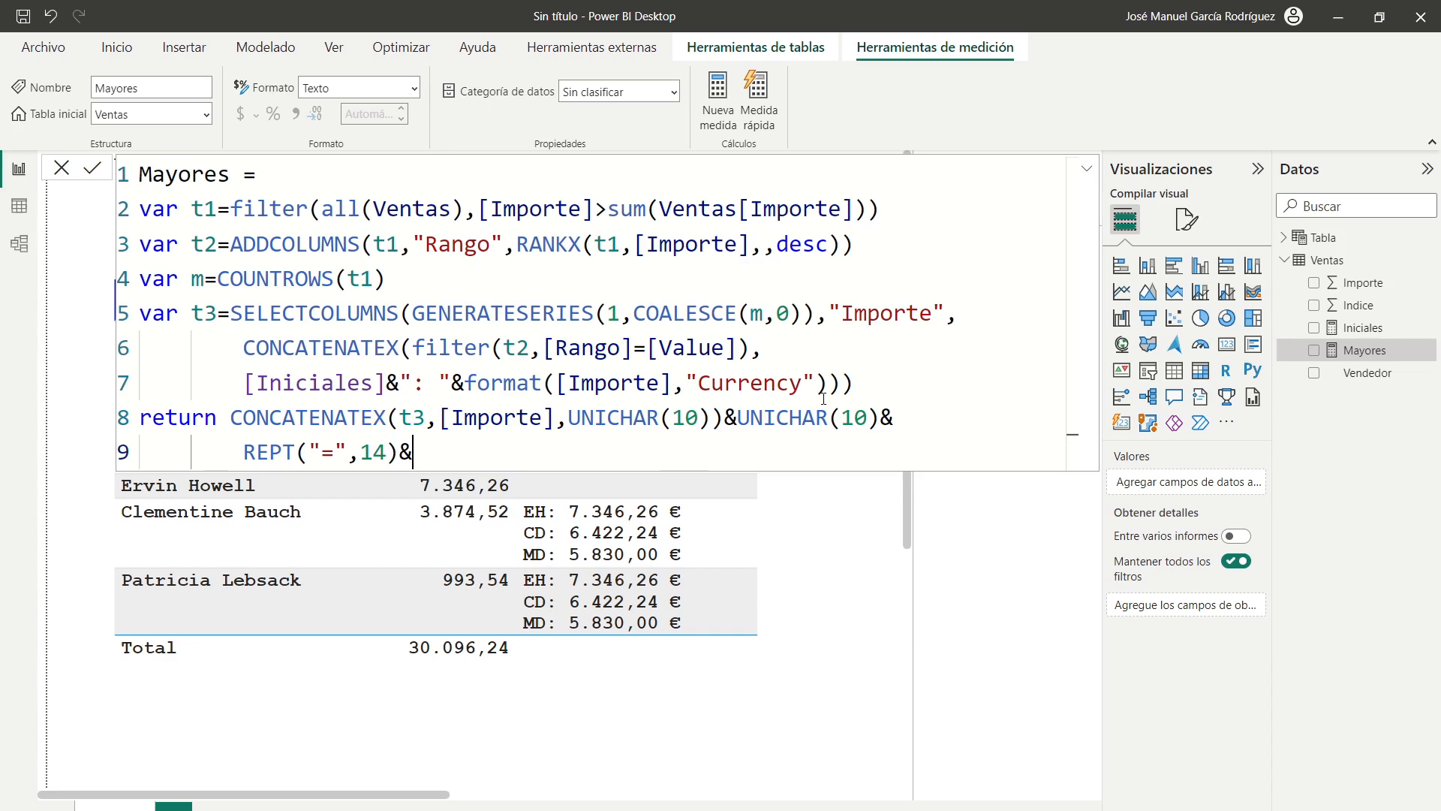
type("UNICHAR(")
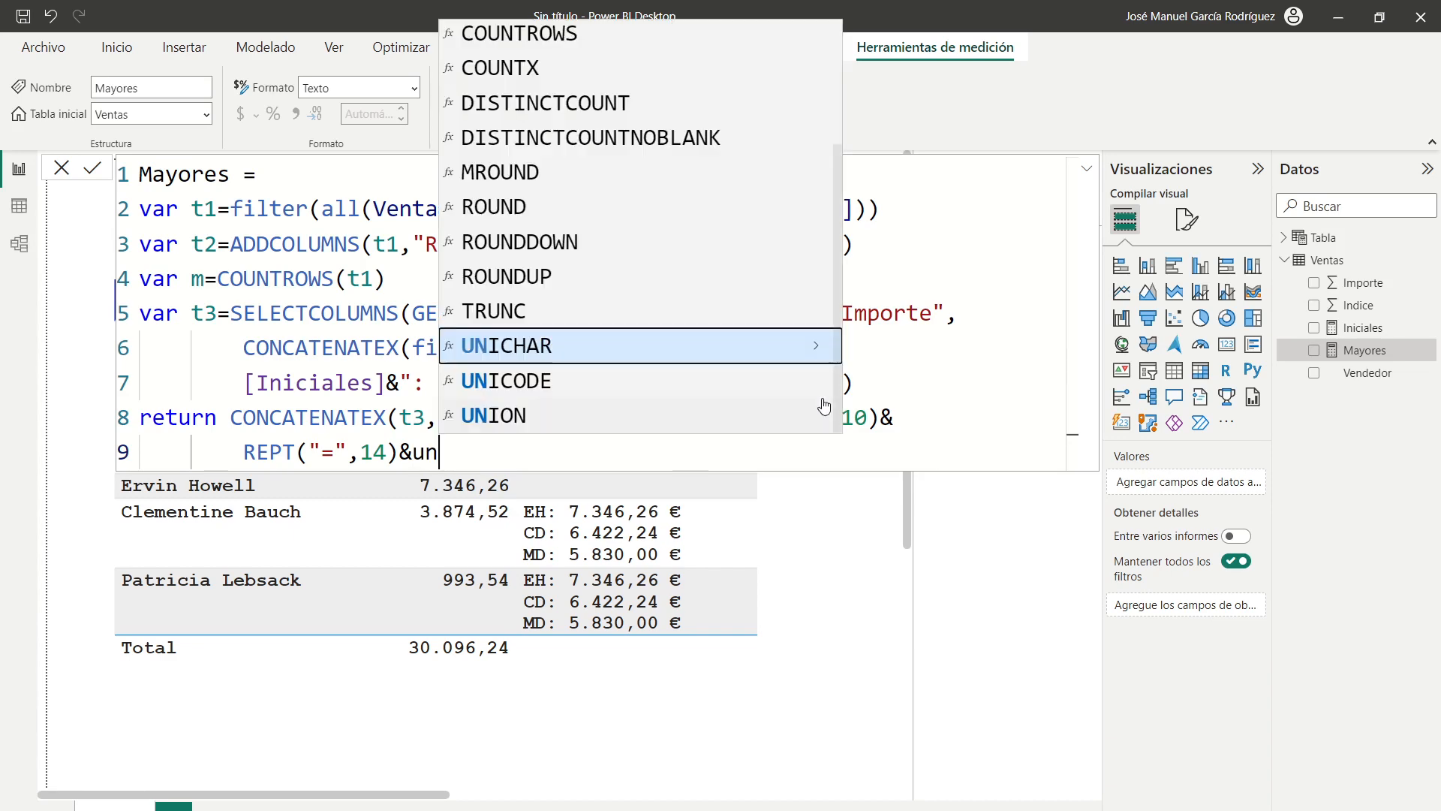
type("10")
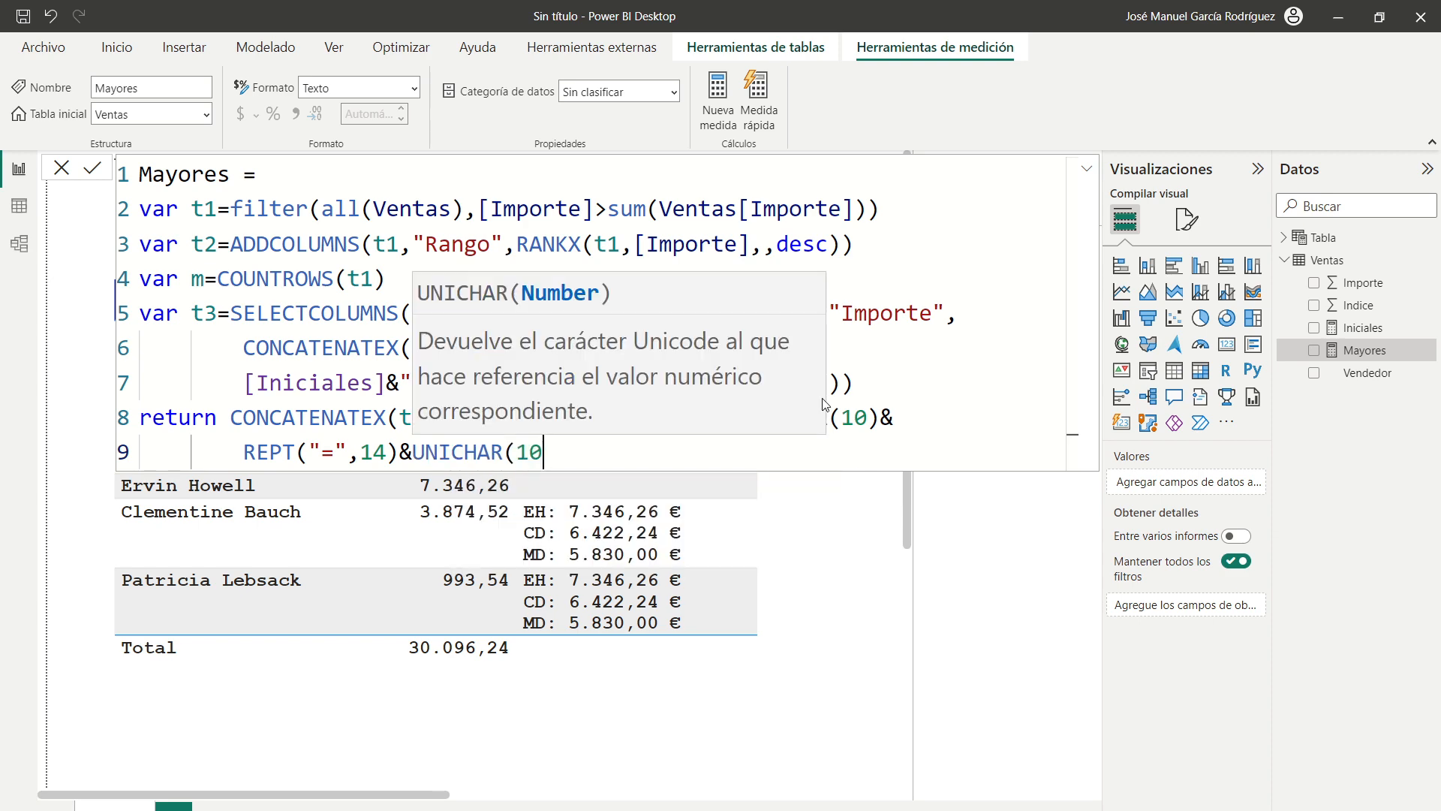
type(")&")
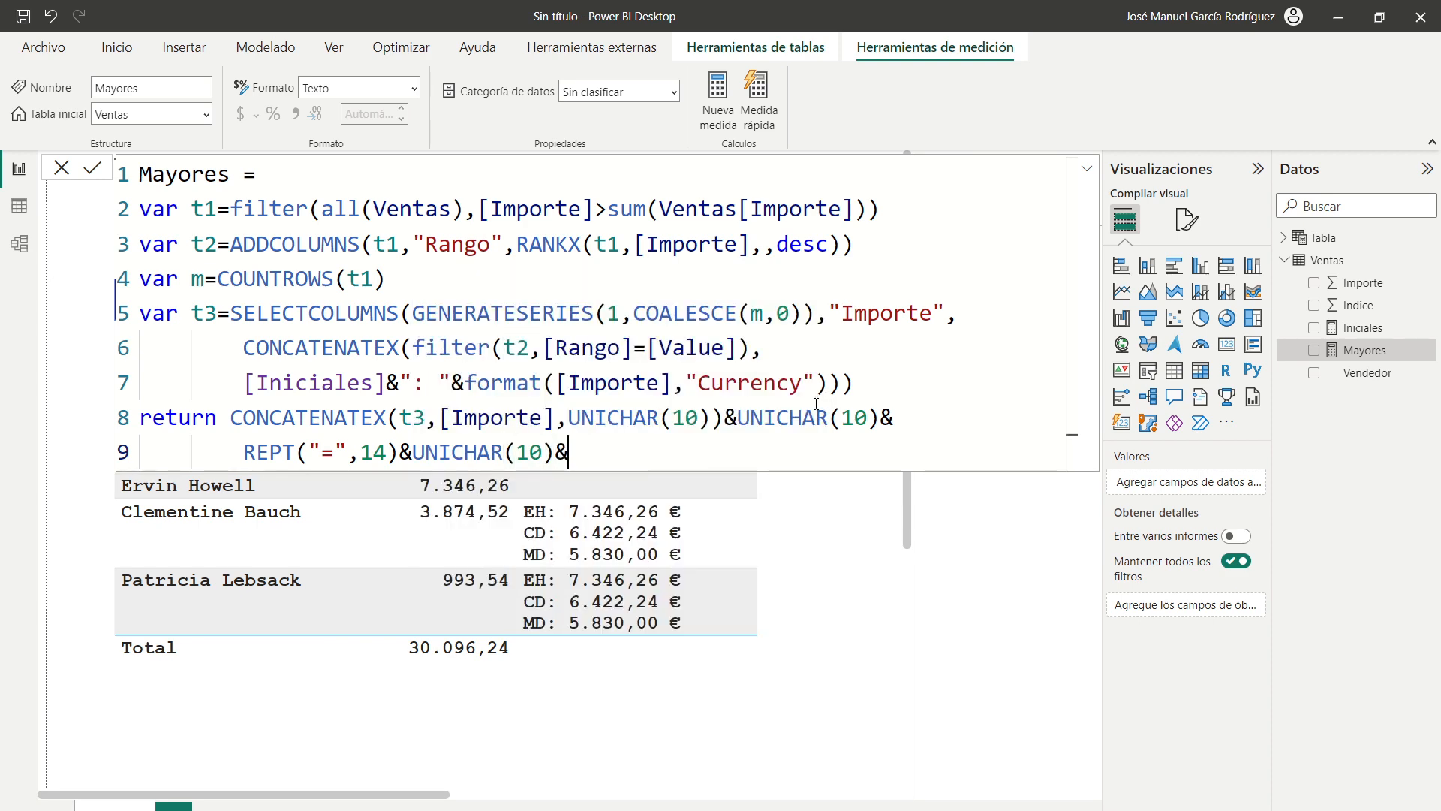
Continue the Mayores return expression on a new line with "Total: "&m& as the start of the count row.
key("Return")
type("\"")
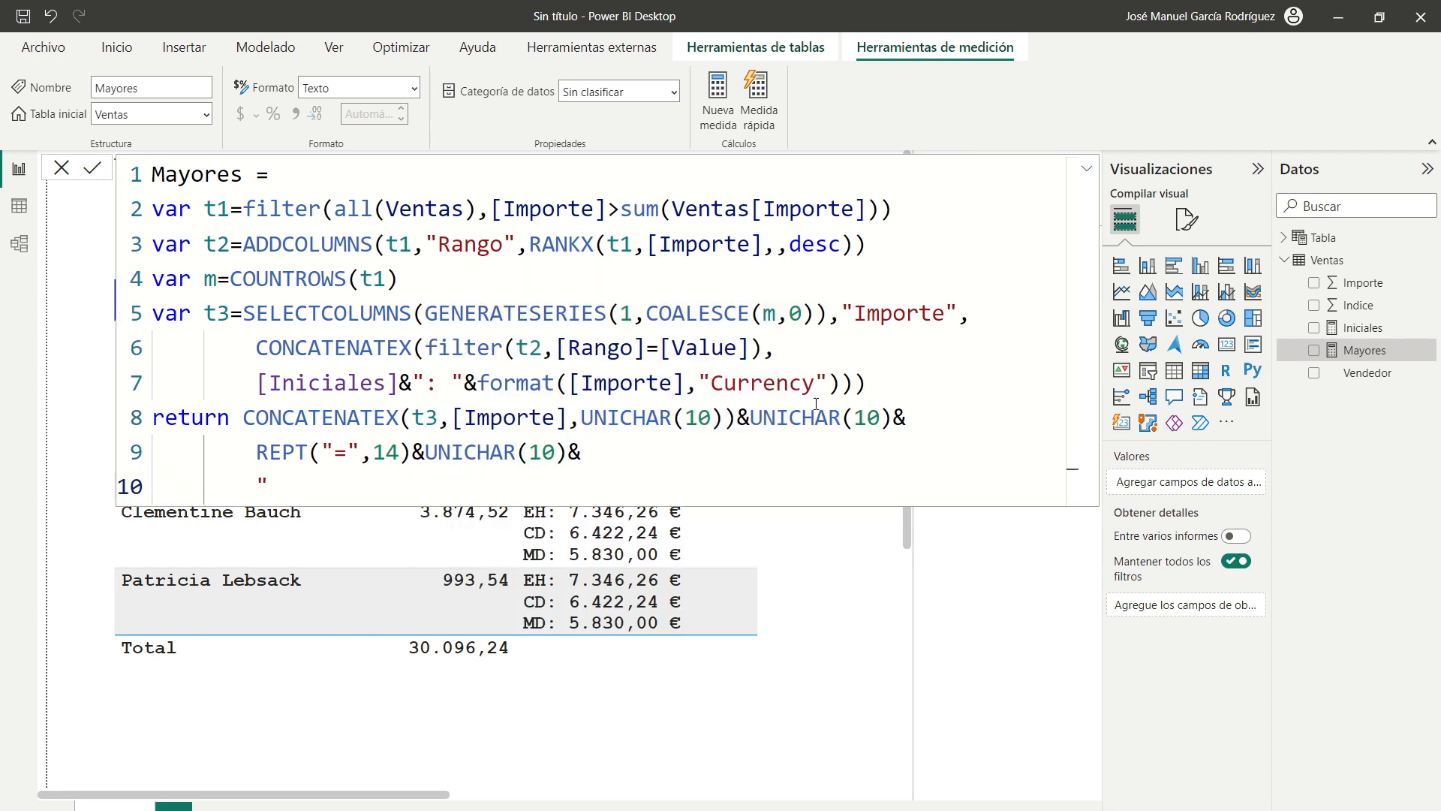
type("Total: \"&m&")
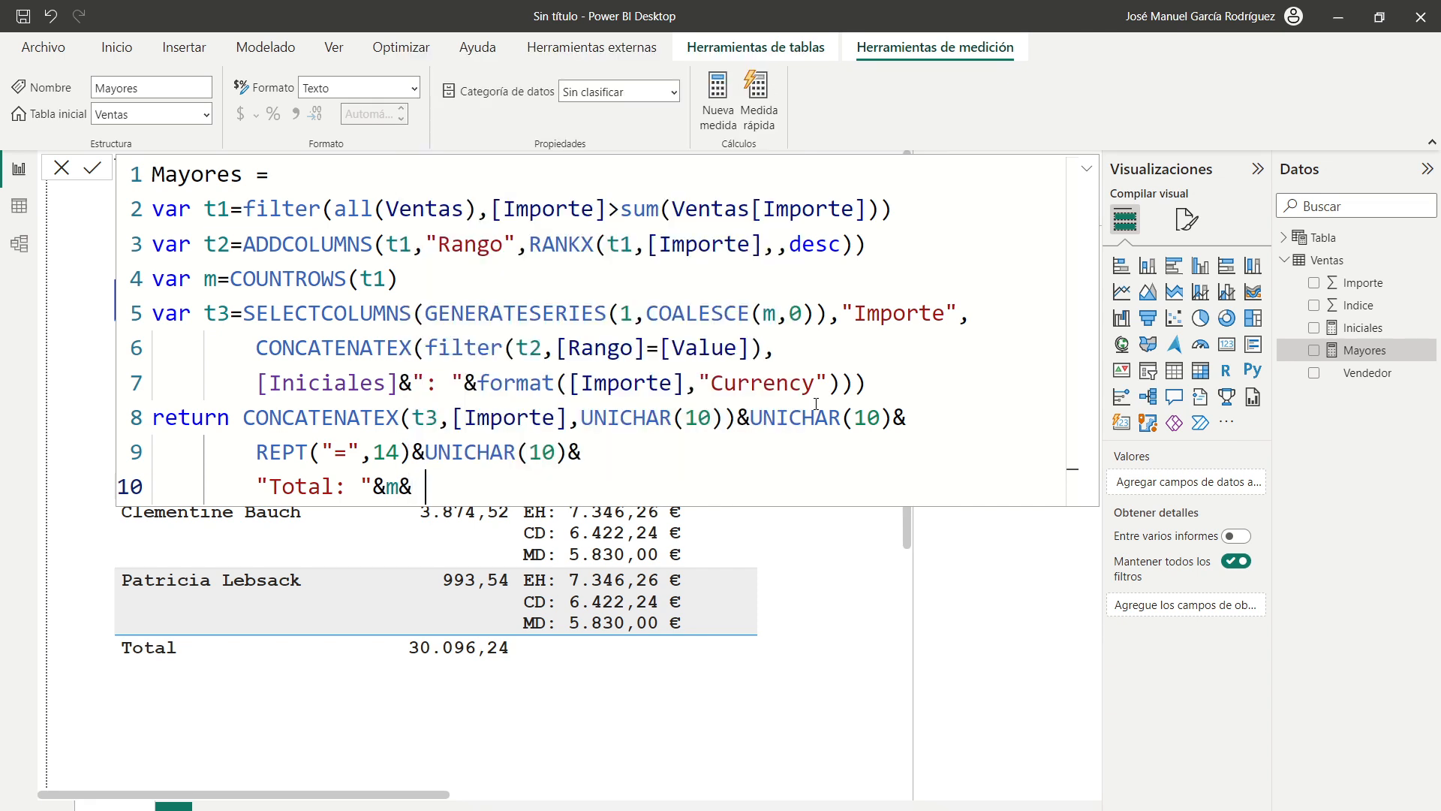
key("BackSpace")
Complete the count row with " de "&COUNTROWS(all(Ventas)), commit the Mayores measure and close the formula editor.
type("\" de \"&count")
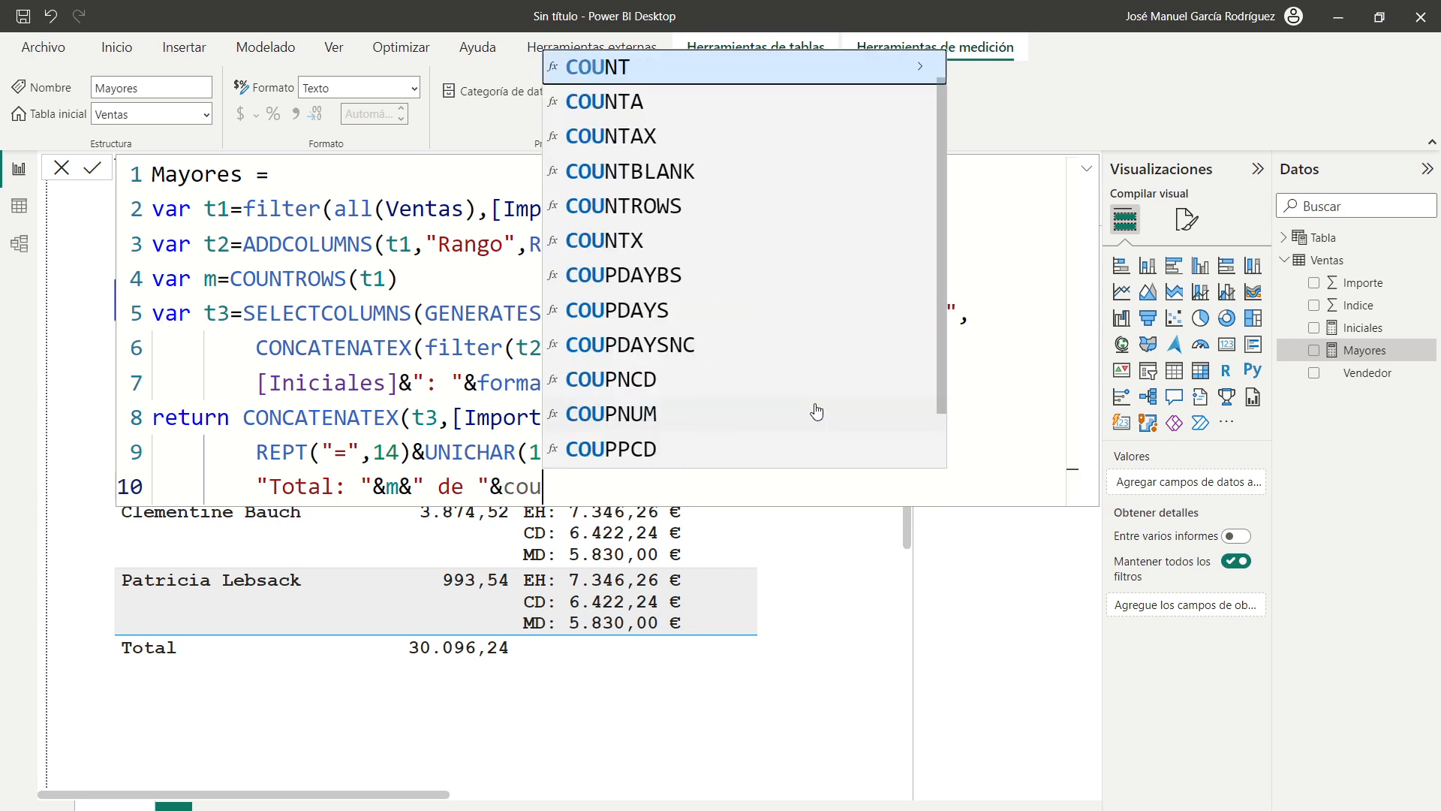
key("Down")
key("Down")
key("Down")
key("Down")
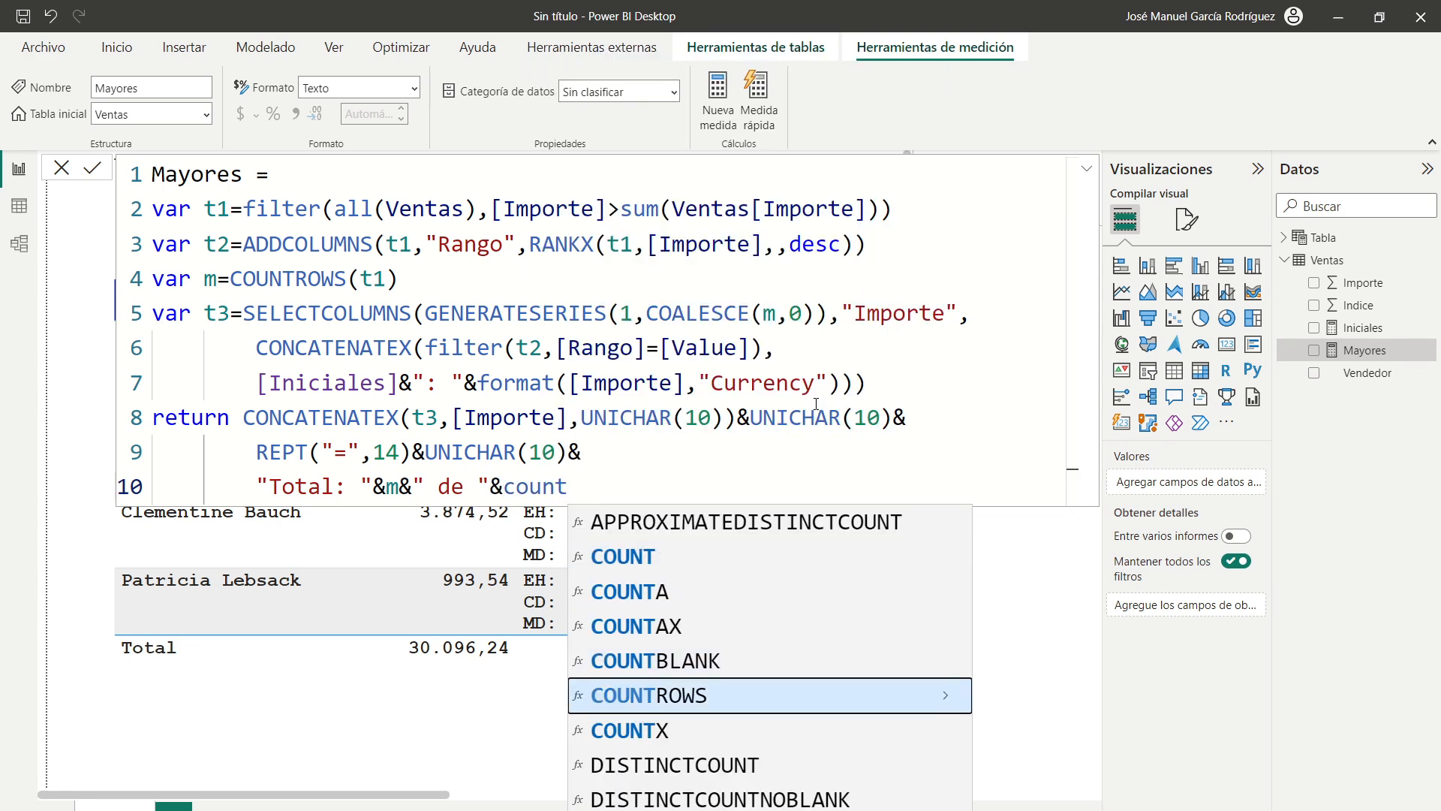
key("Tab")
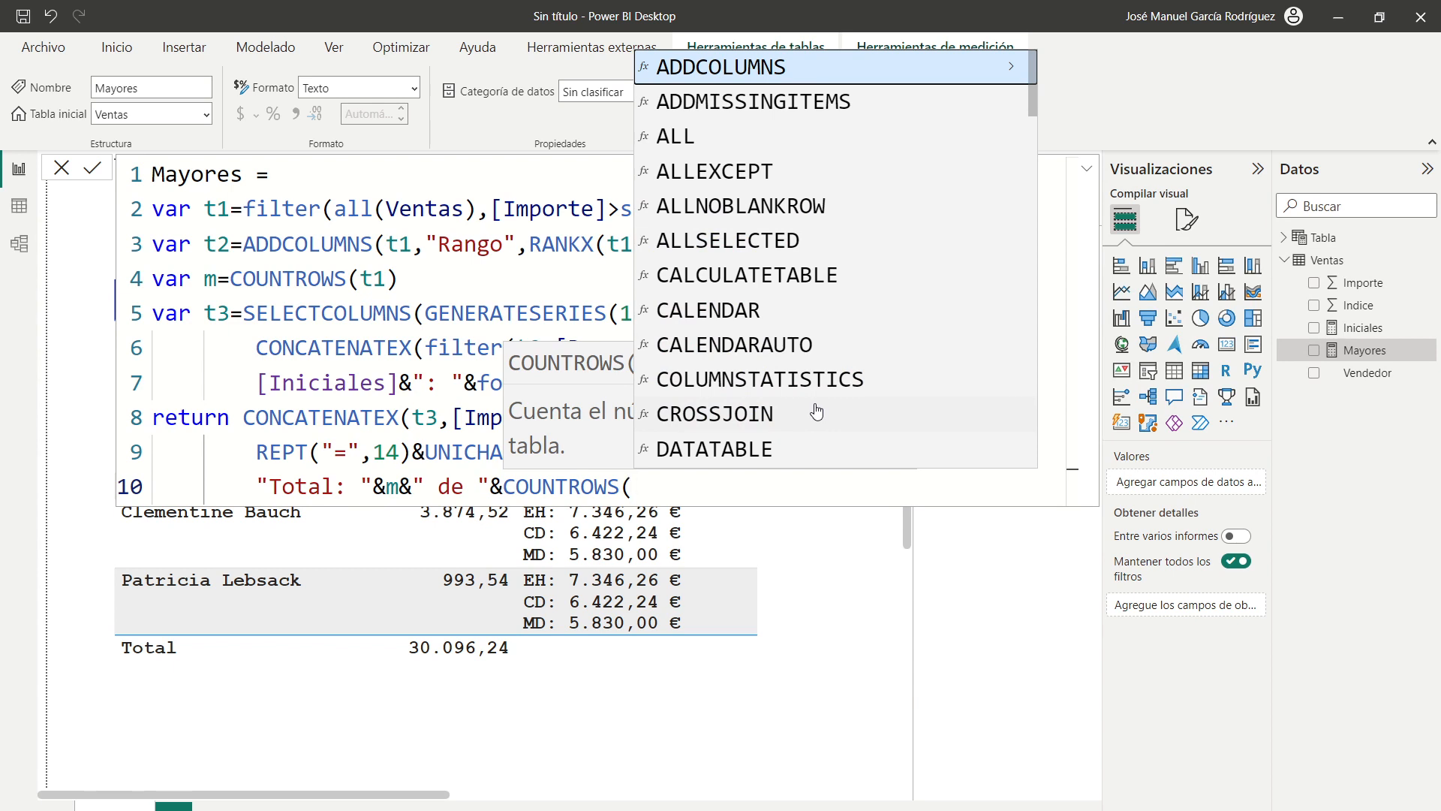
type("all(")
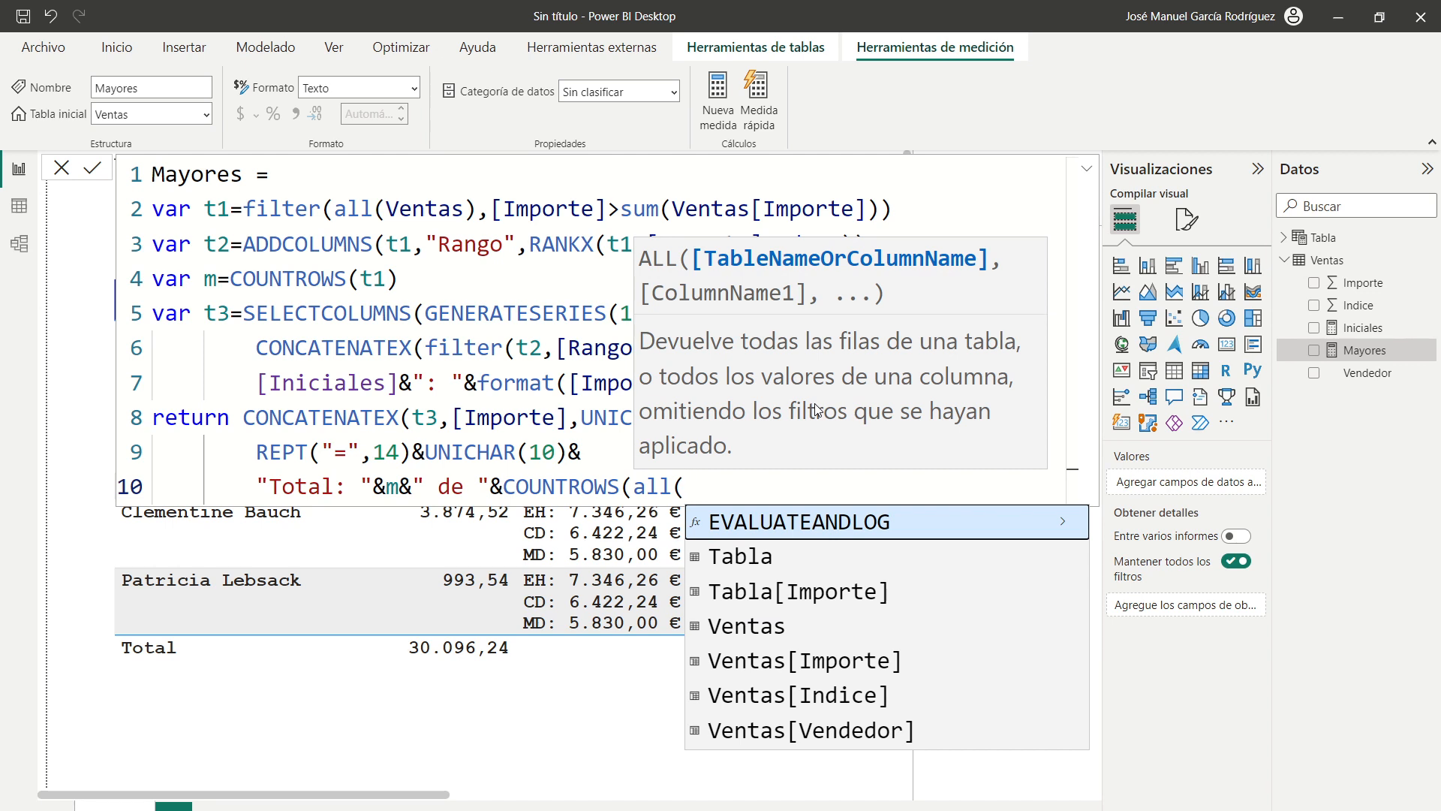
type("ve")
key("Tab")
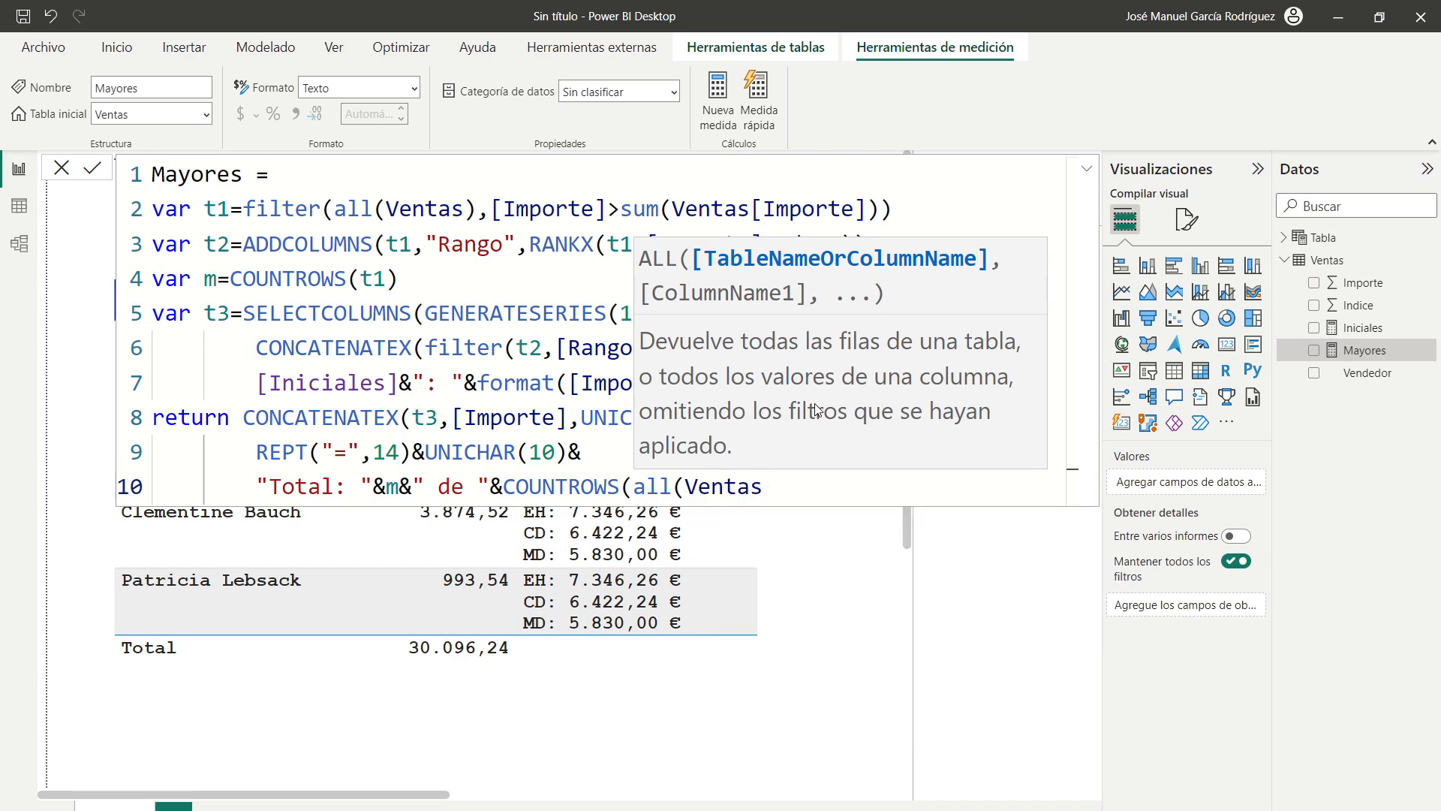
type(")")
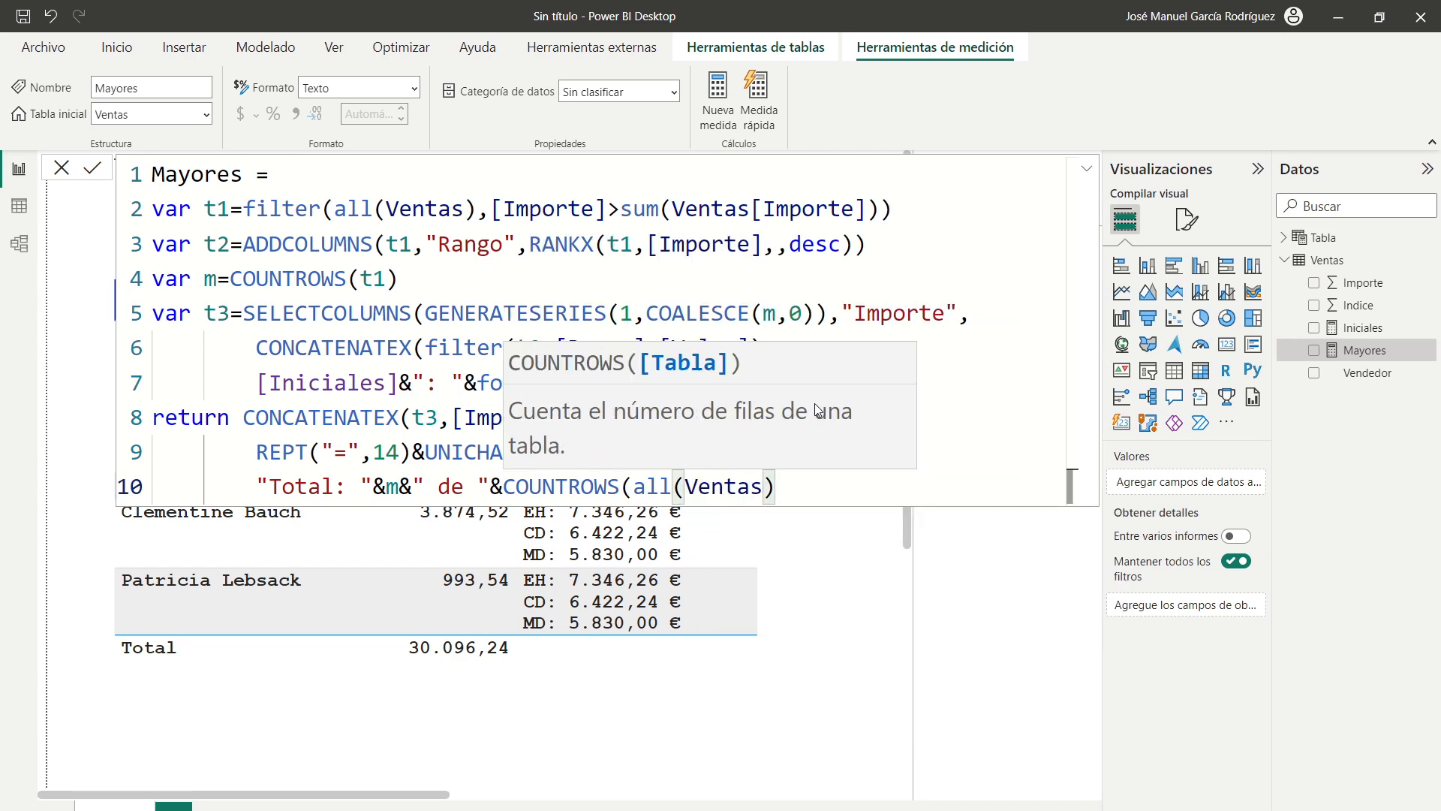
type(")")
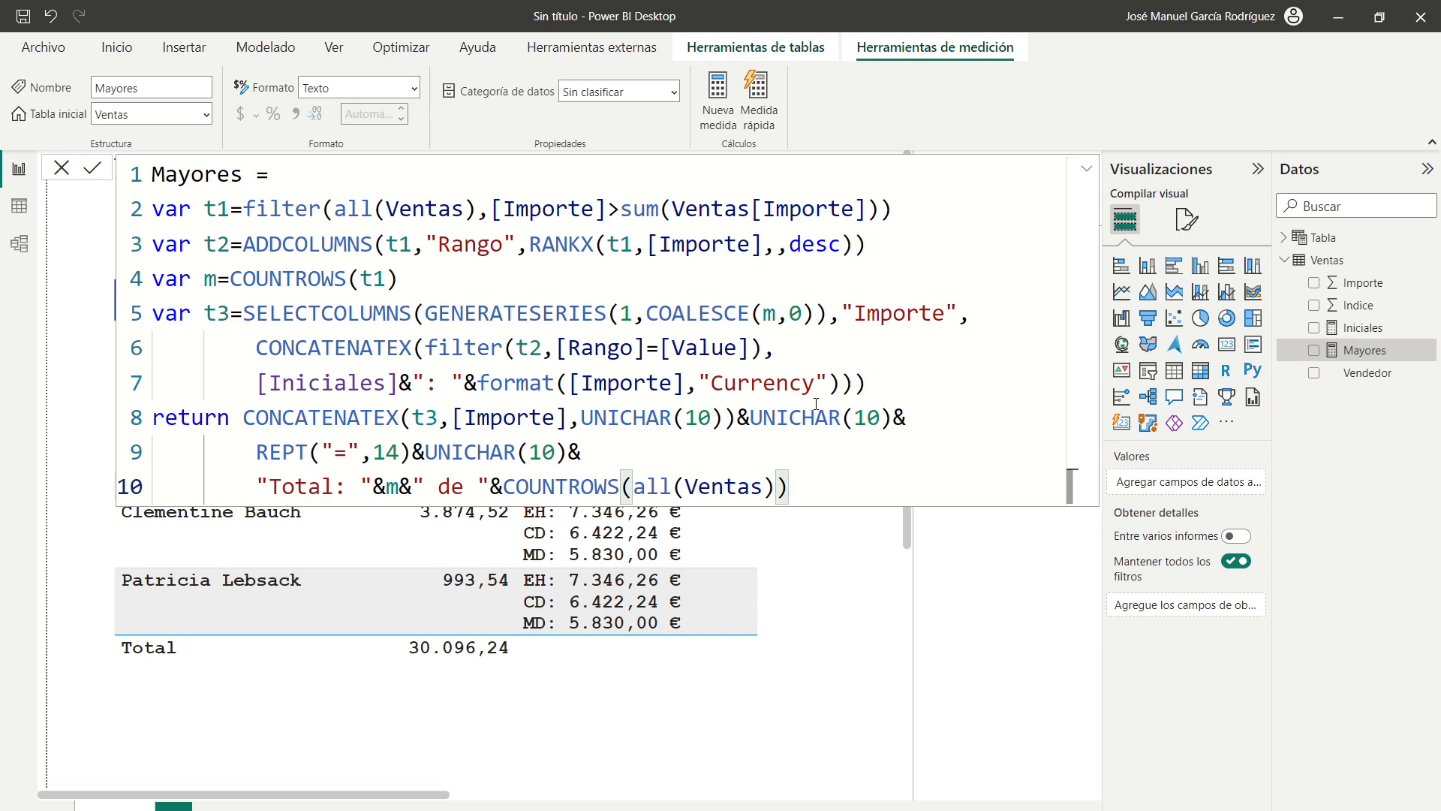
key("Return")
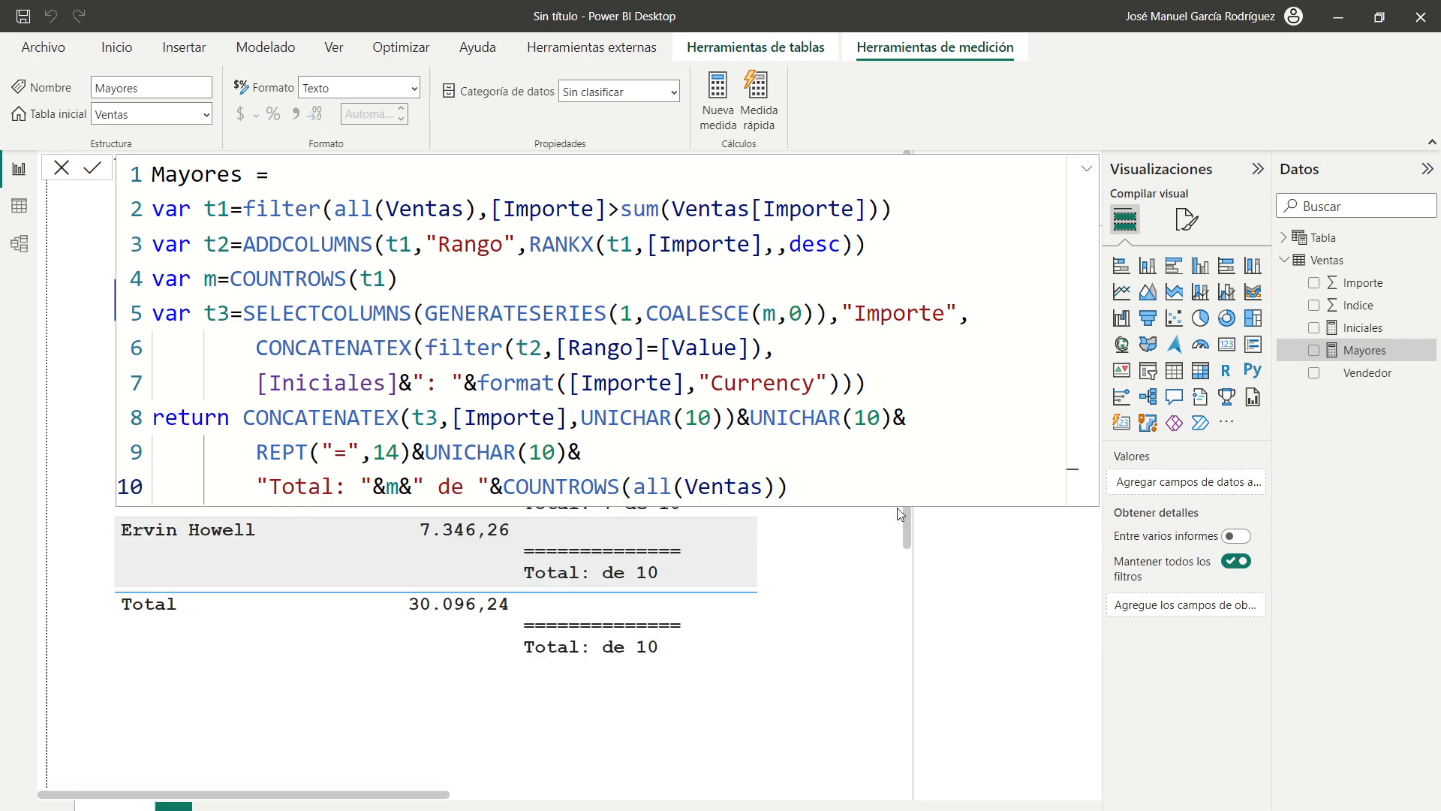
left_click(871, 563)
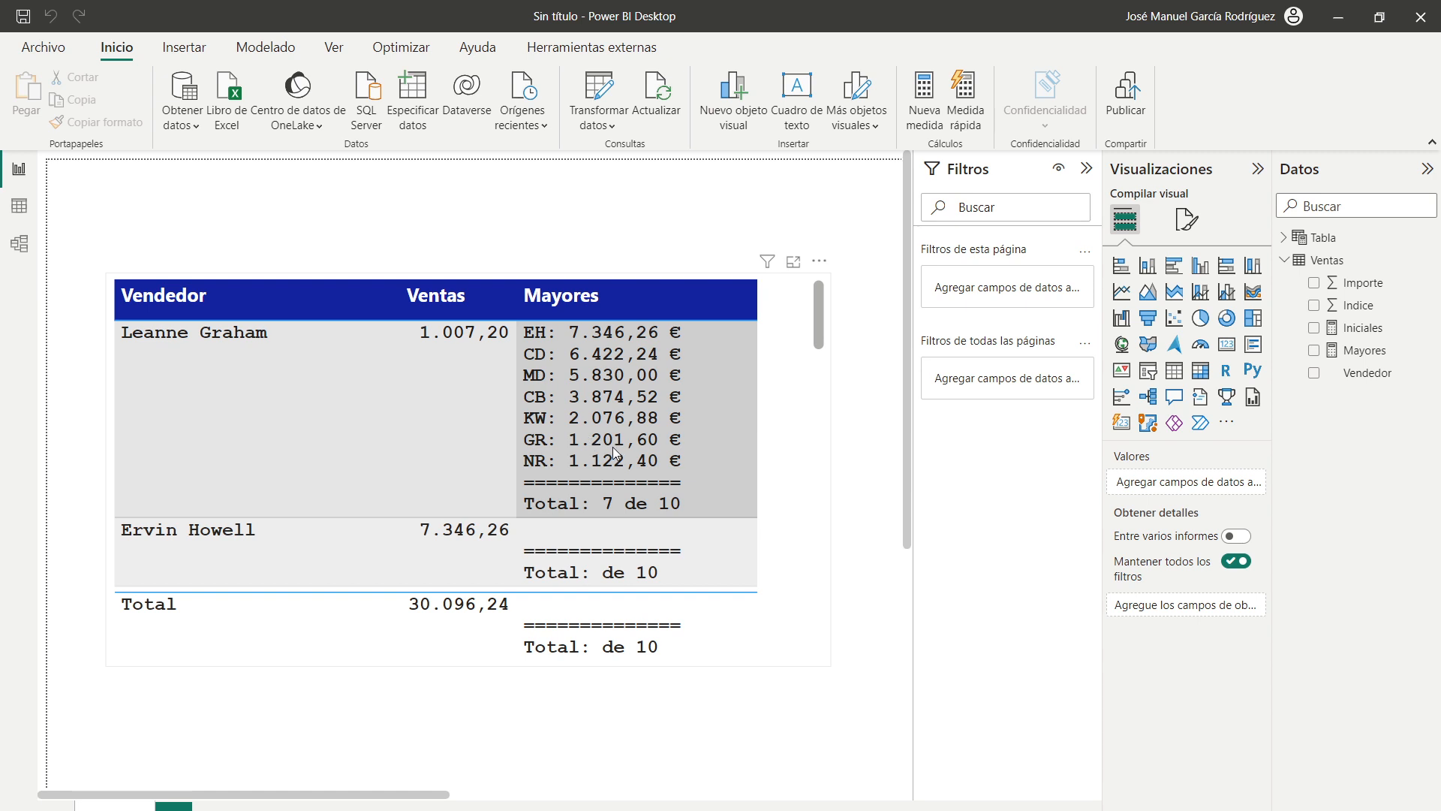
Move the table visual toward the middle of the report page, extend its height downward, and check the Mayores entries across its rows.
scroll(616, 445, "down", 2)
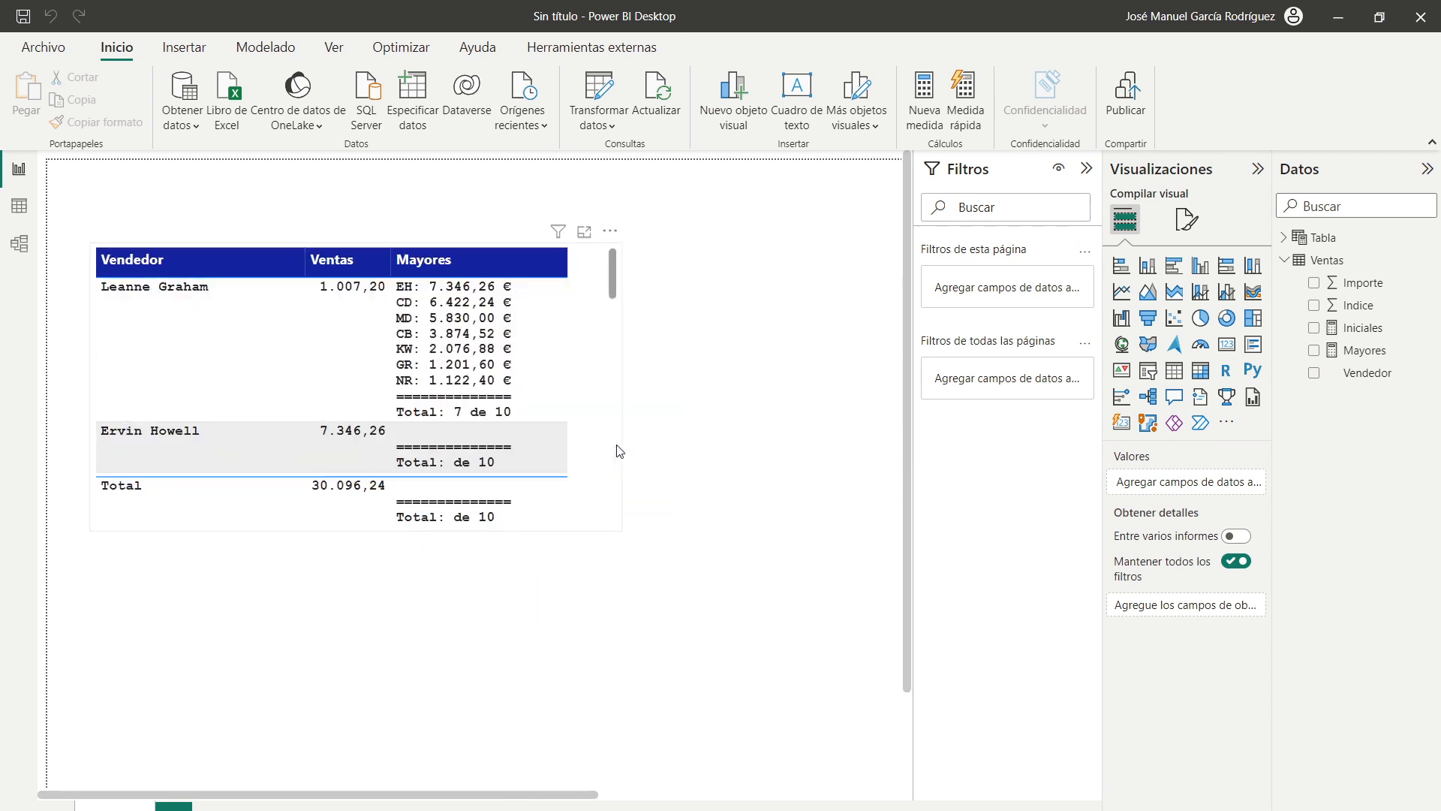
left_click_drag(587, 349, 726, 333)
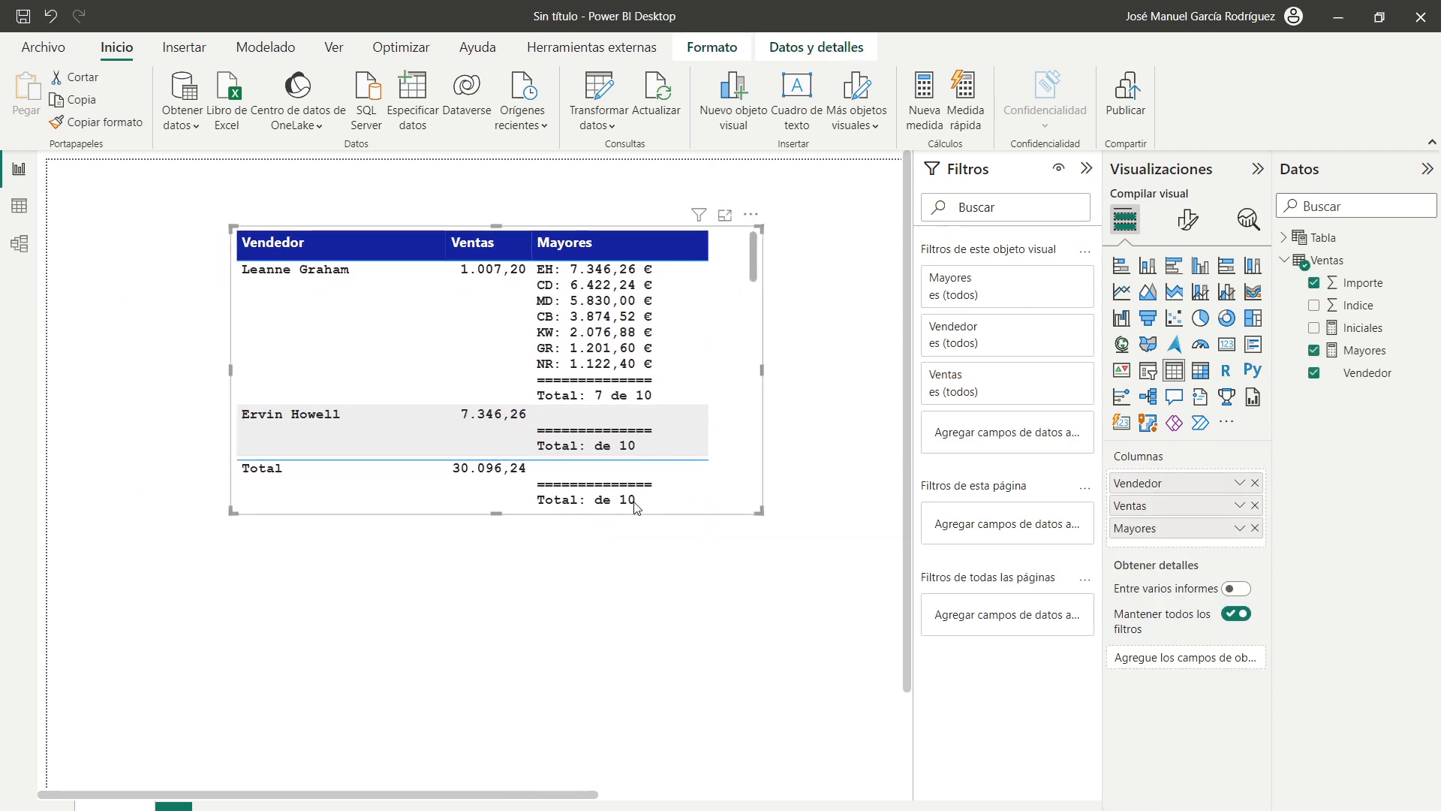
left_click_drag(495, 513, 475, 741)
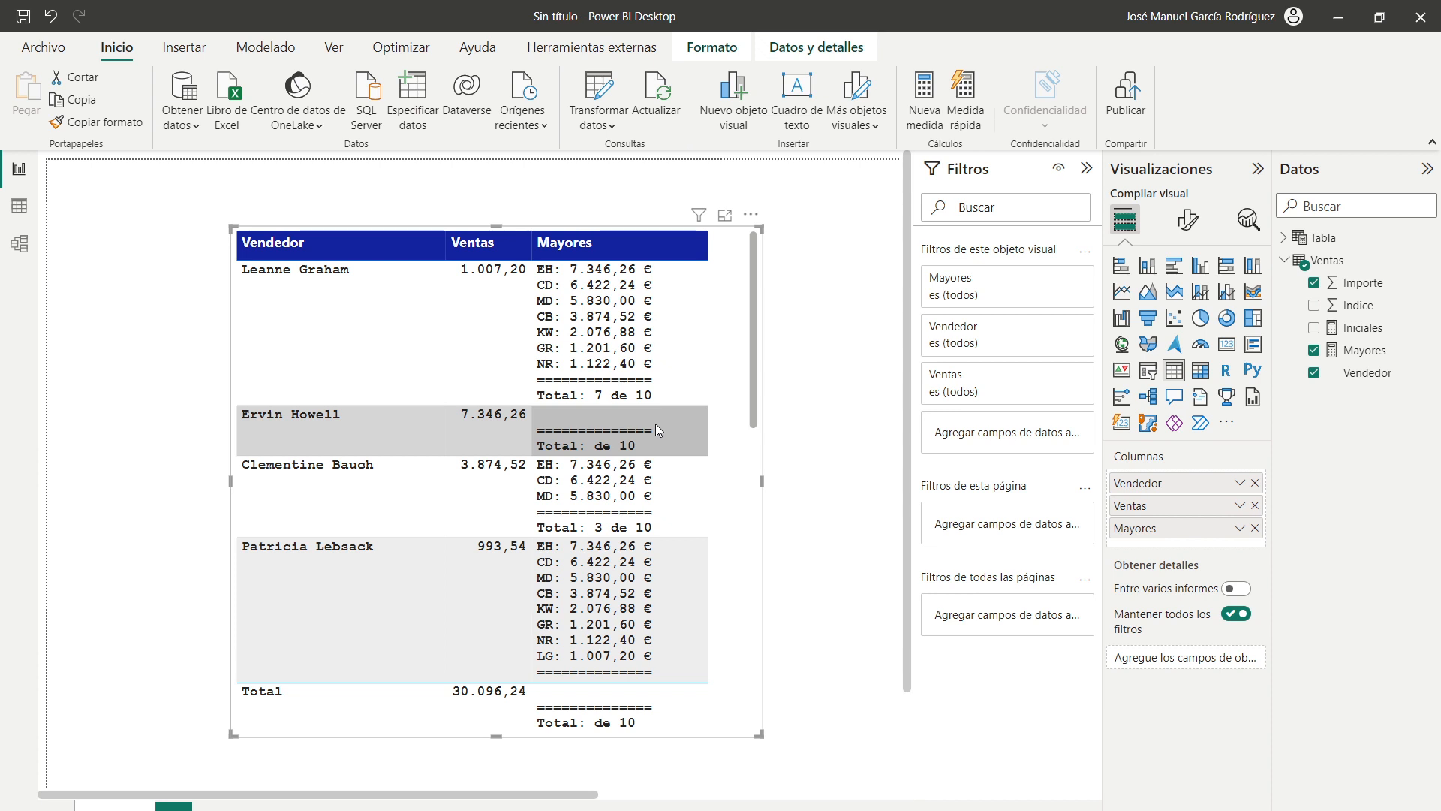
scroll(655, 423, "down", 1)
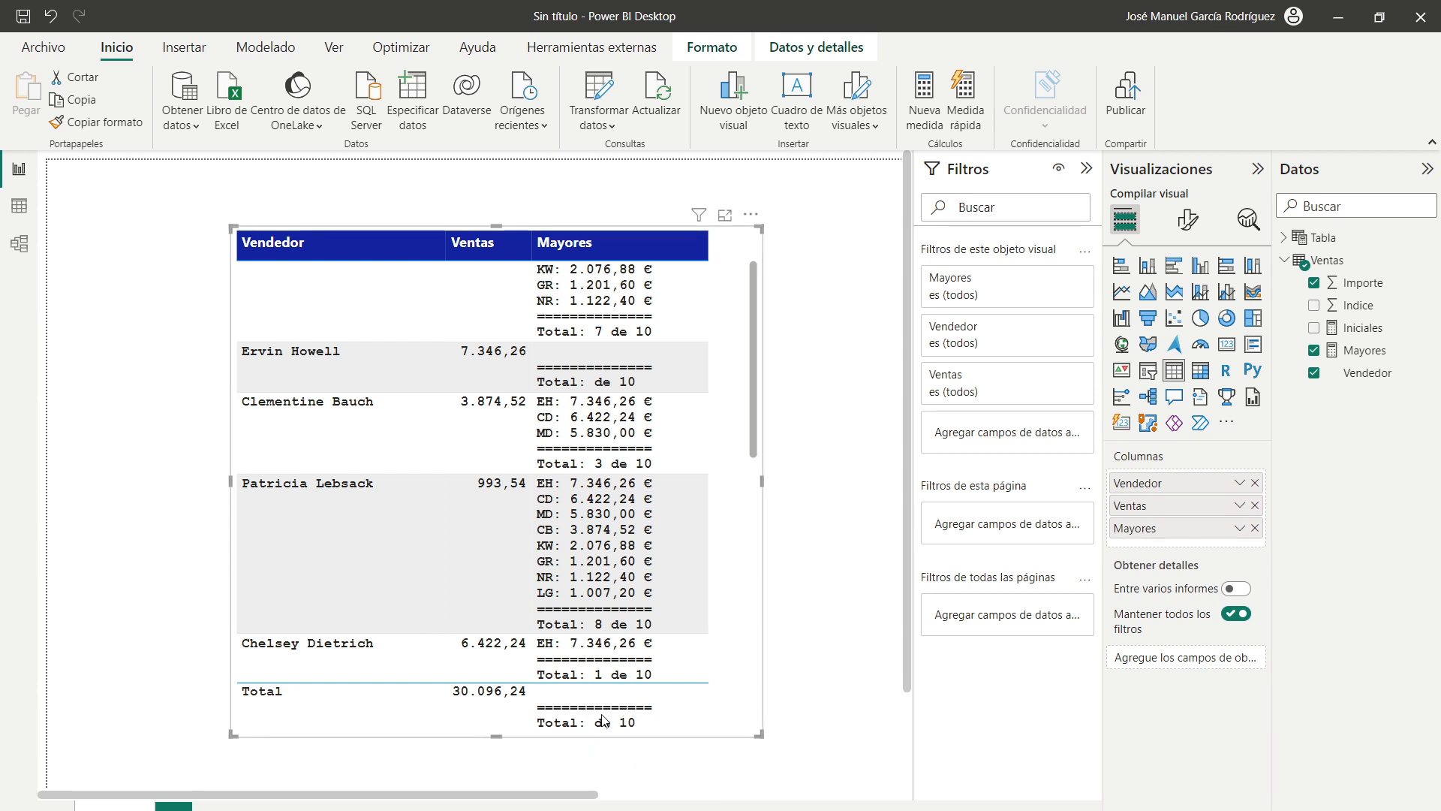
scroll(623, 709, "up", 1)
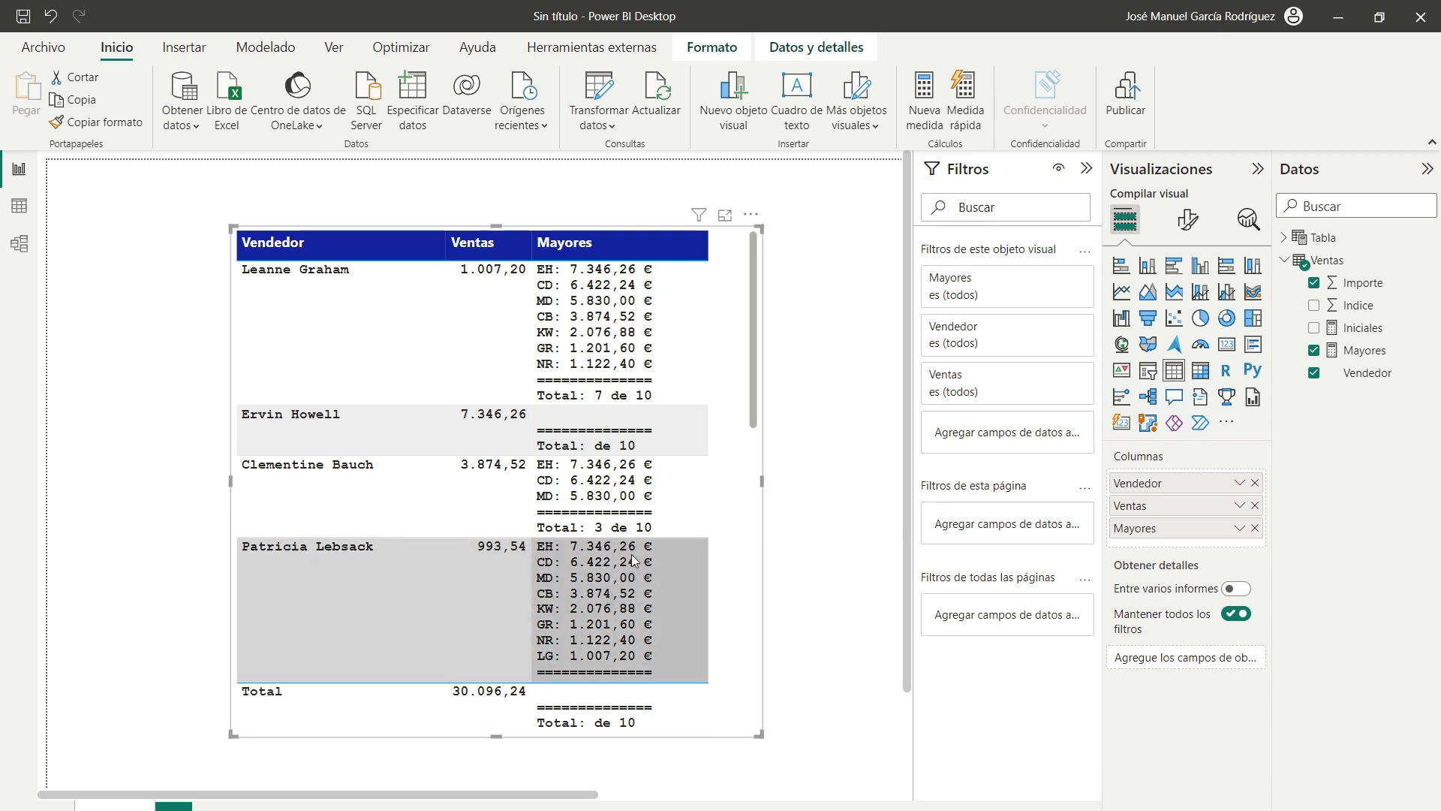
Open the formula of the Mayores measure in the Ventas table for editing.
left_click(1359, 352)
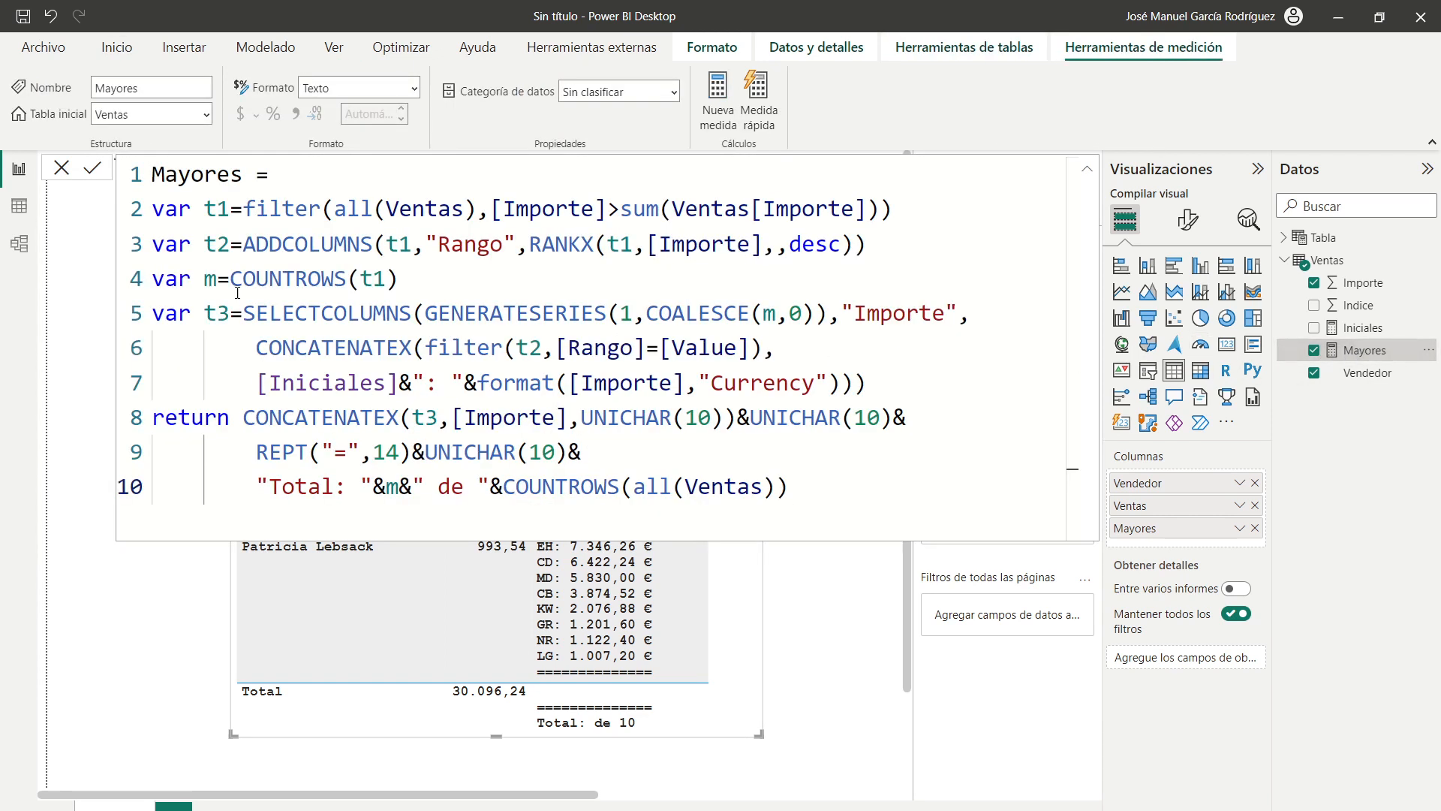